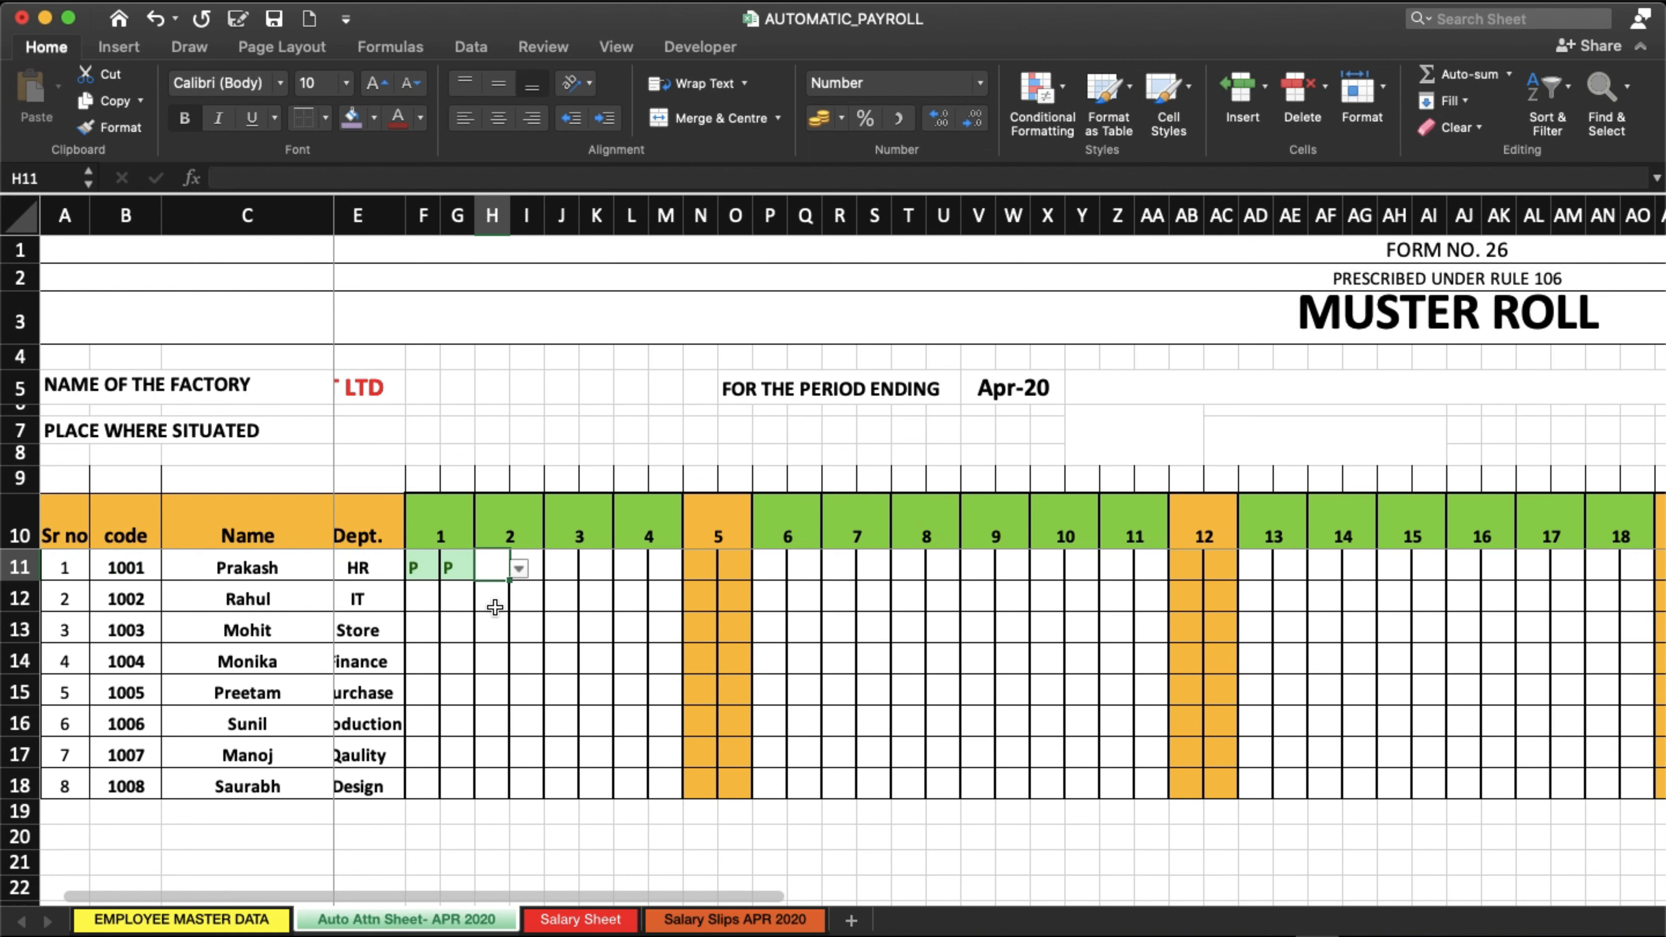
type("a")
key("Tab")
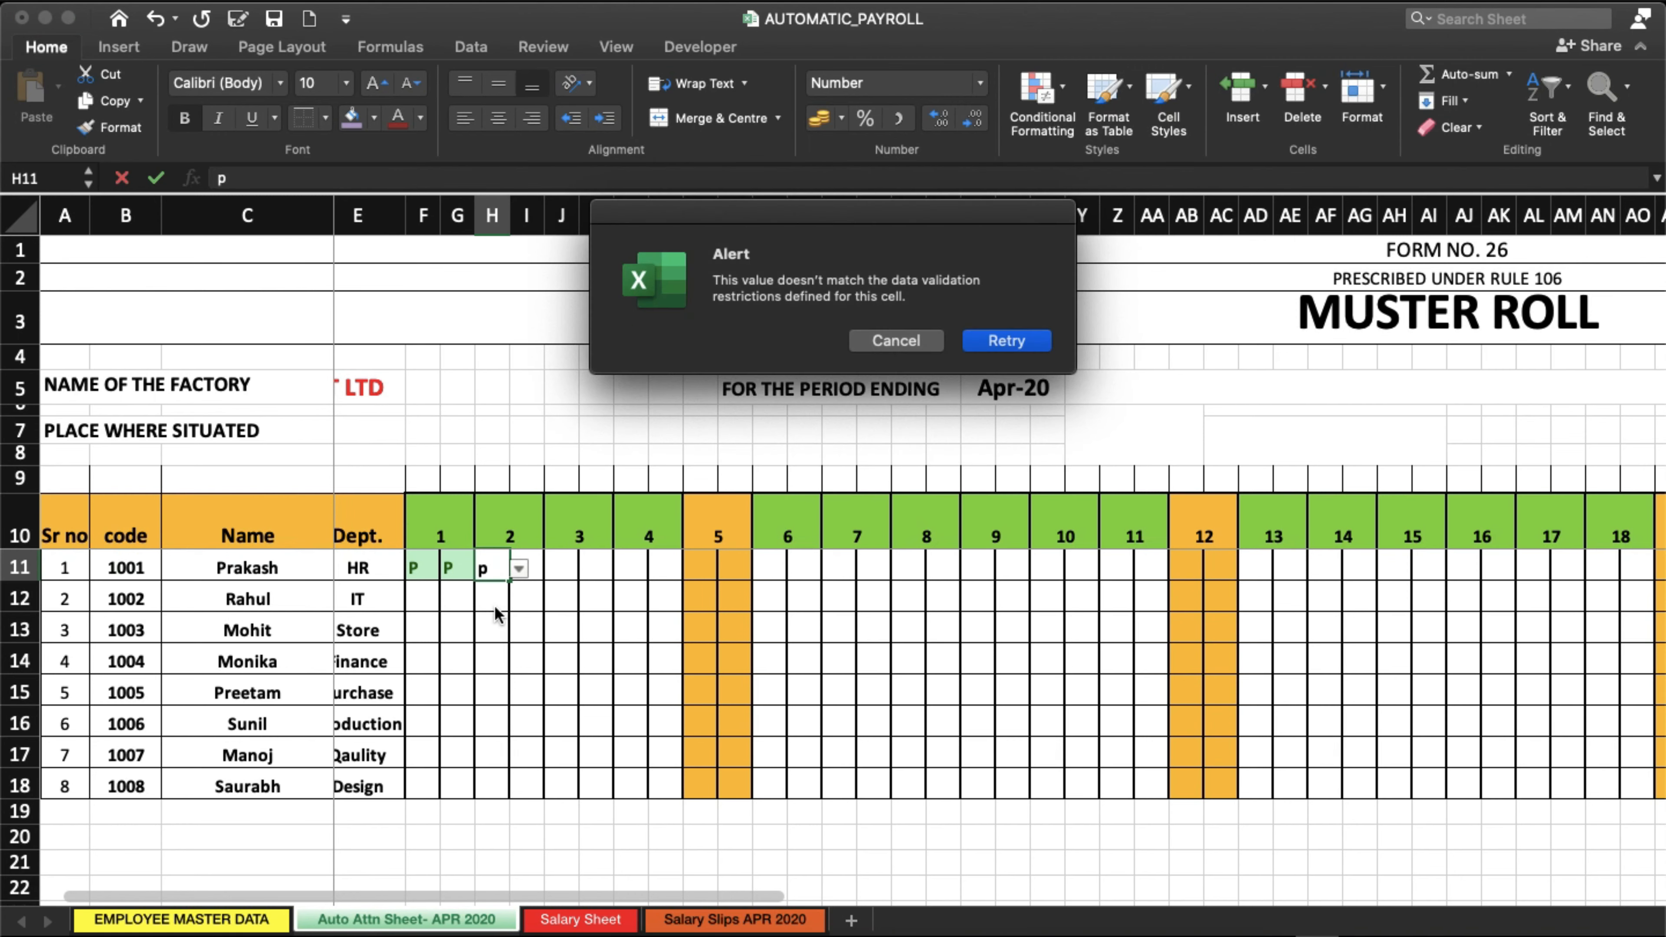
key("Escape")
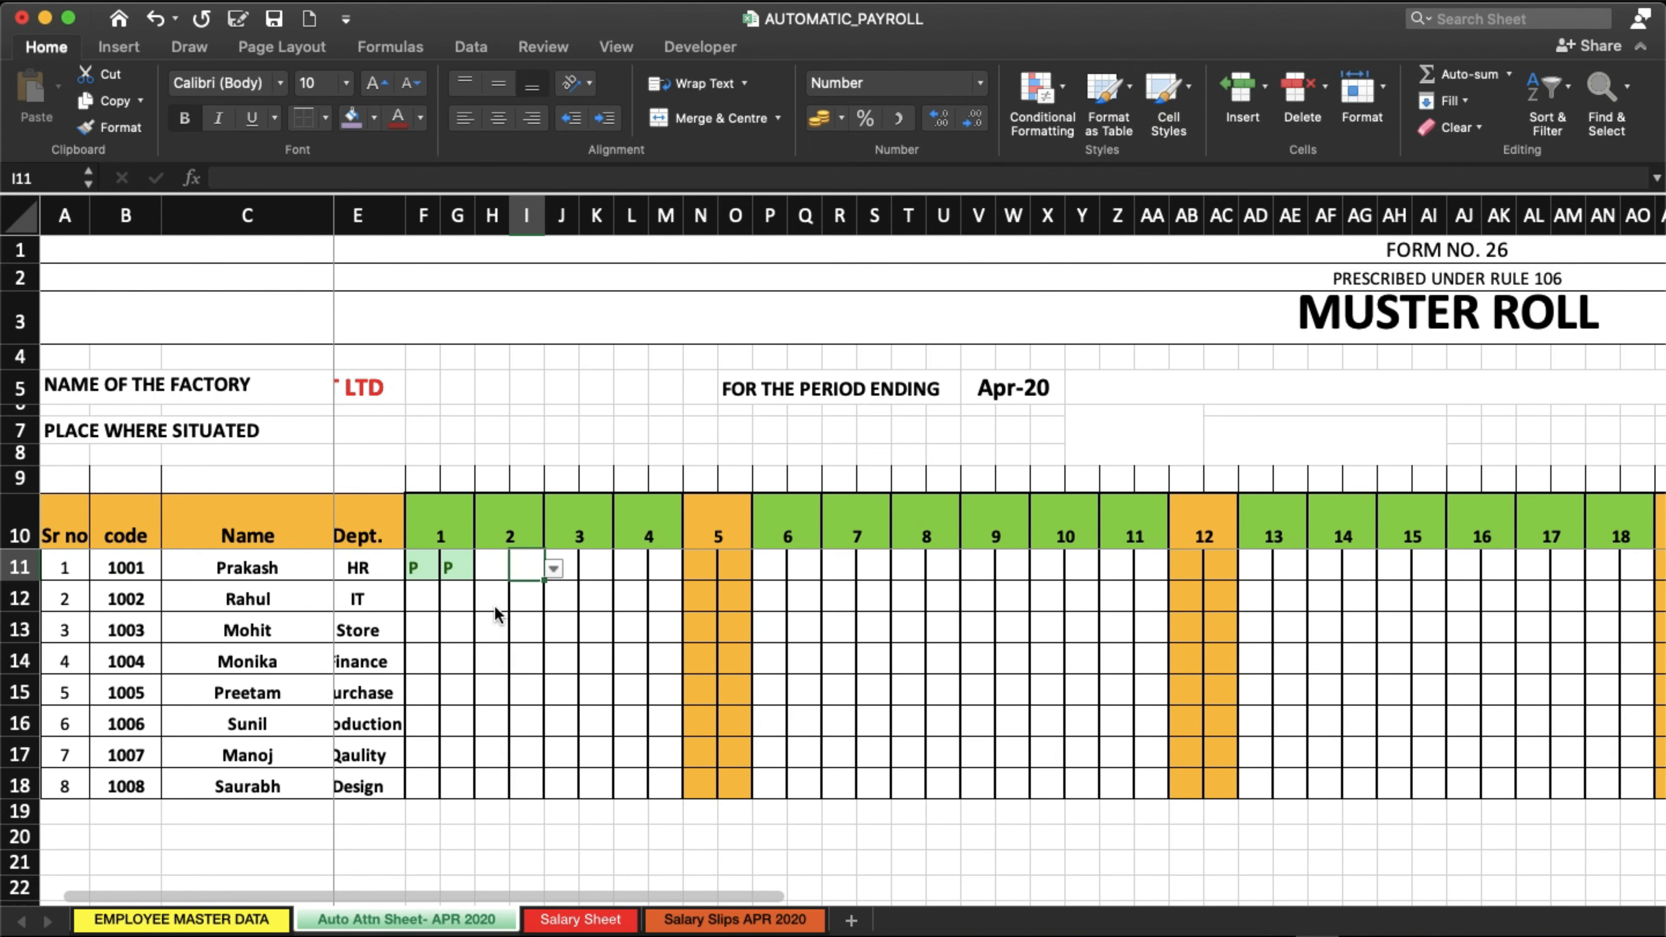
Mark the first employee present with P in both halves of days 2, 3 and 4 (H11:M11).
key("shift+Tab")
type("P")
key("Tab")
type("P")
key("Tab")
type("P")
key("Tab")
type("P")
key("Tab")
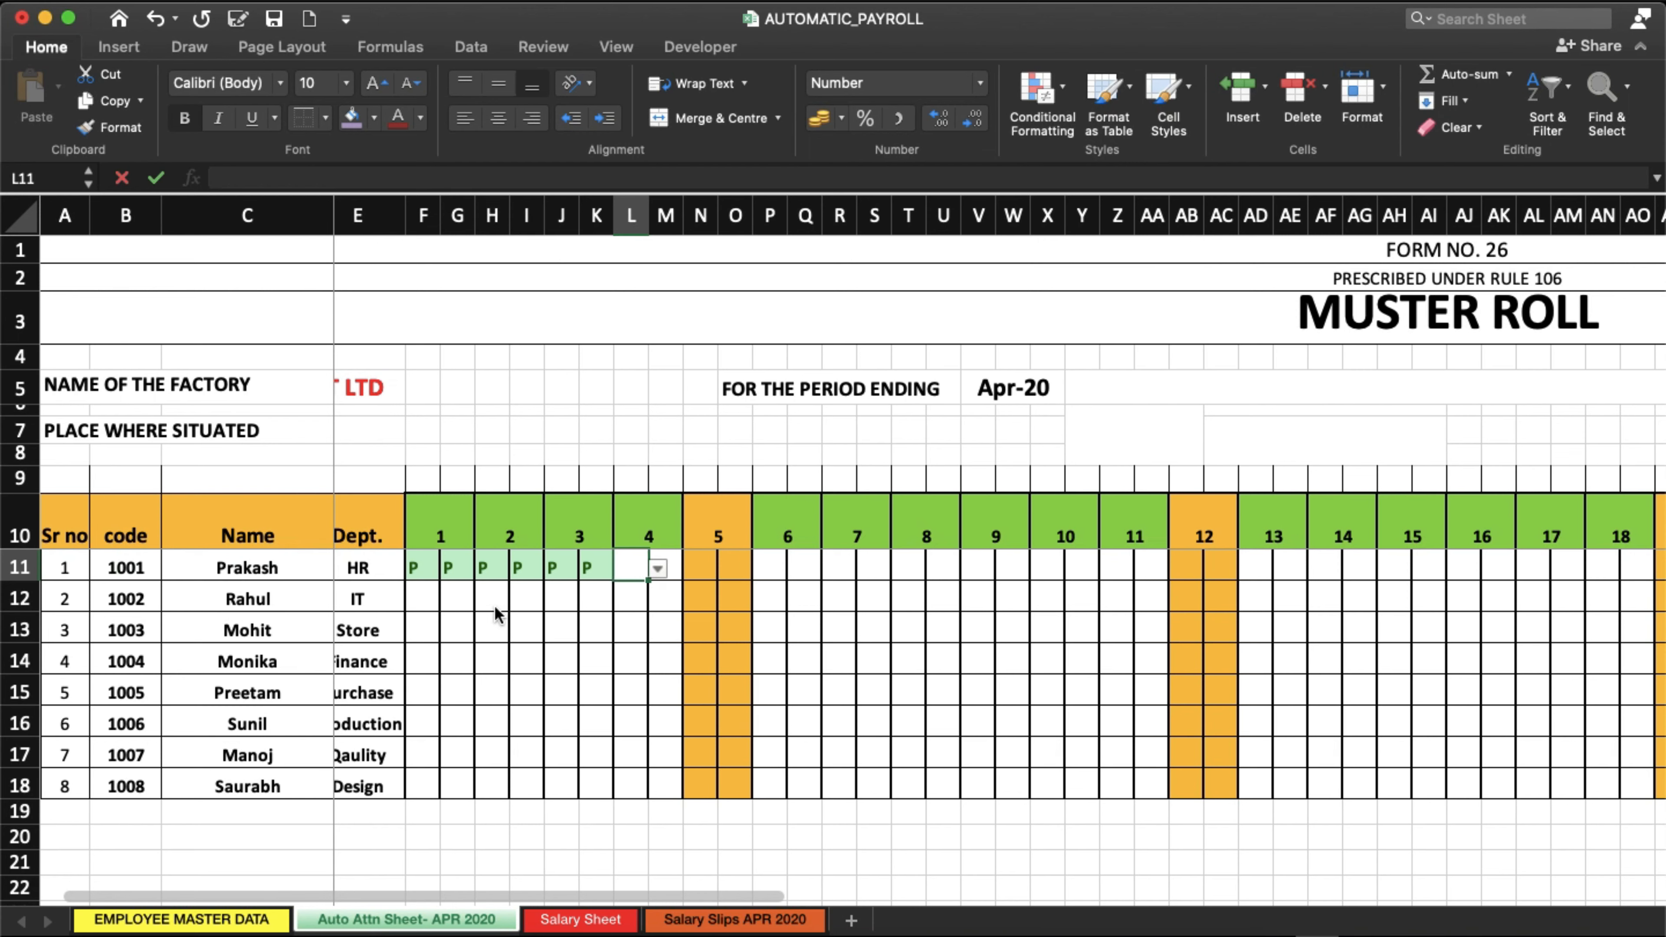
type("P")
key("Tab")
type("P")
key("Tab")
Skip day 5 and enter P for the first employee in both halves of days 6 to 11 (P11:AA11).
key("Tab")
type("P\t")
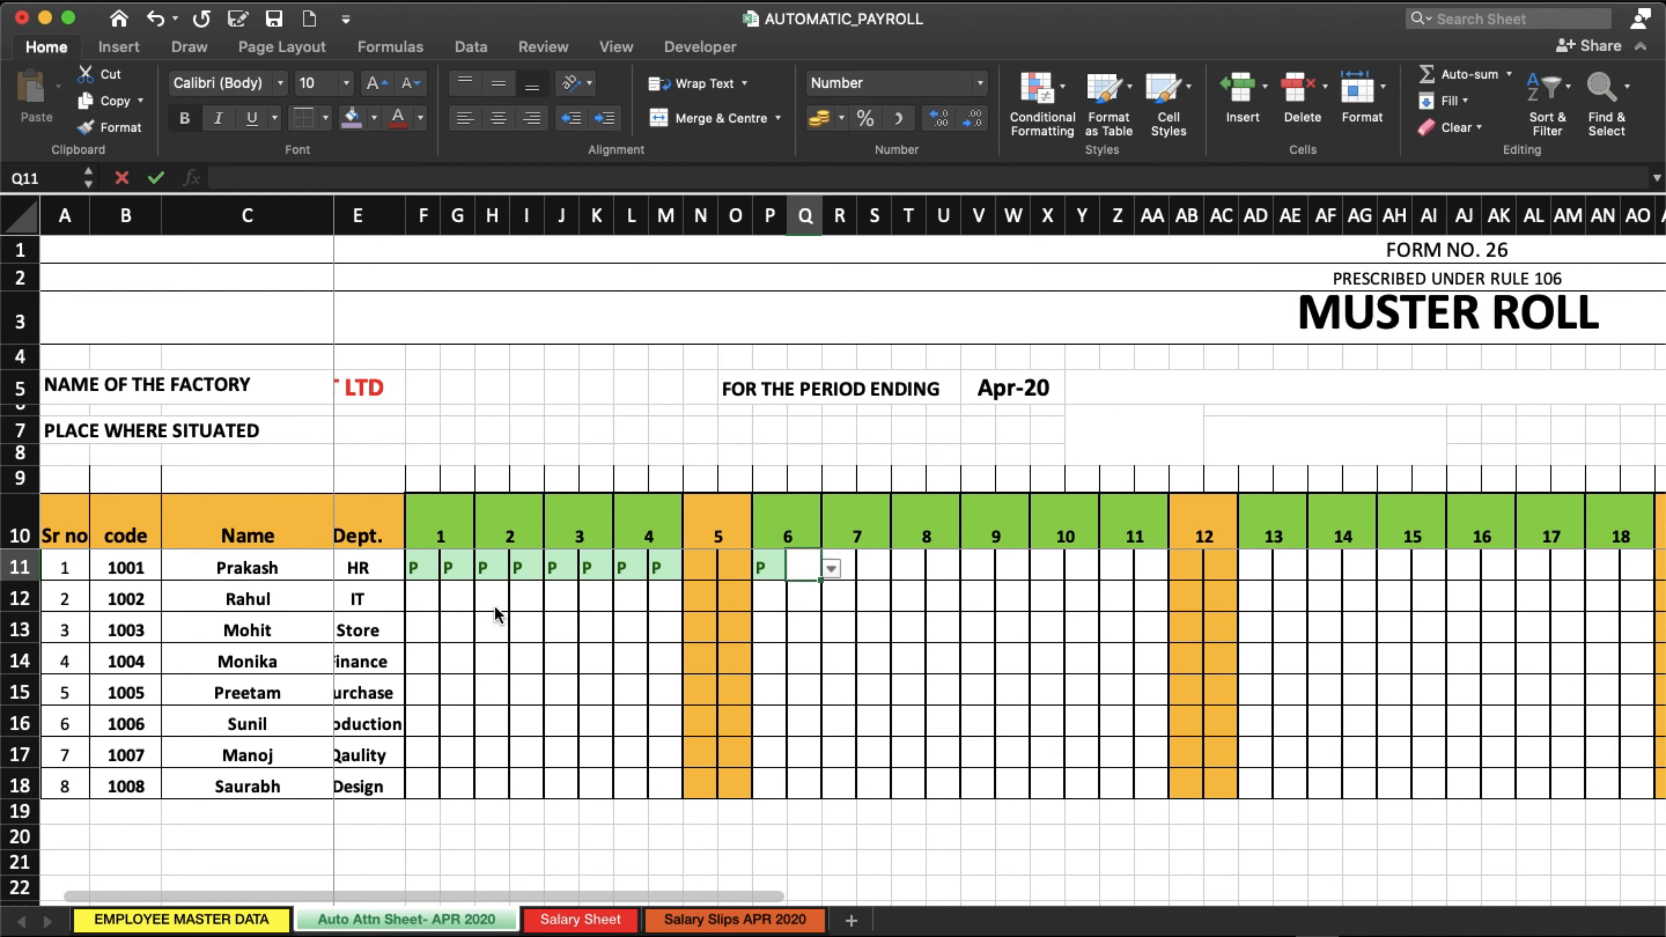
type("P\tP\tP\tP\tP\tP\t")
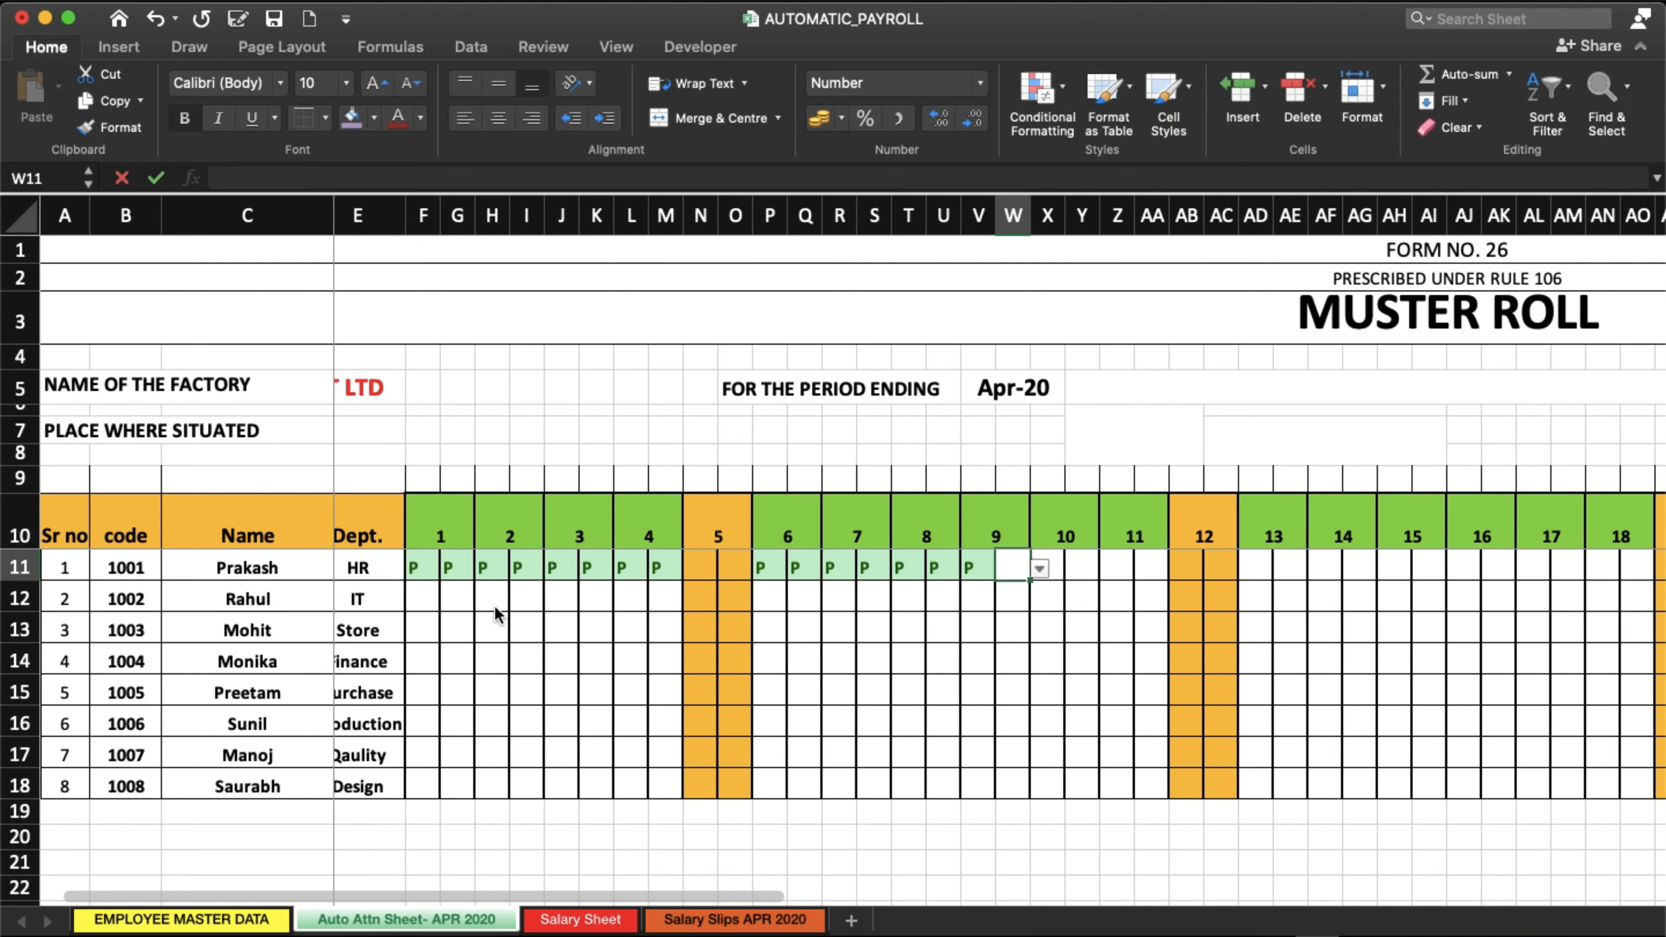
type("P\tP\tP\tP\tP")
key("Tab")
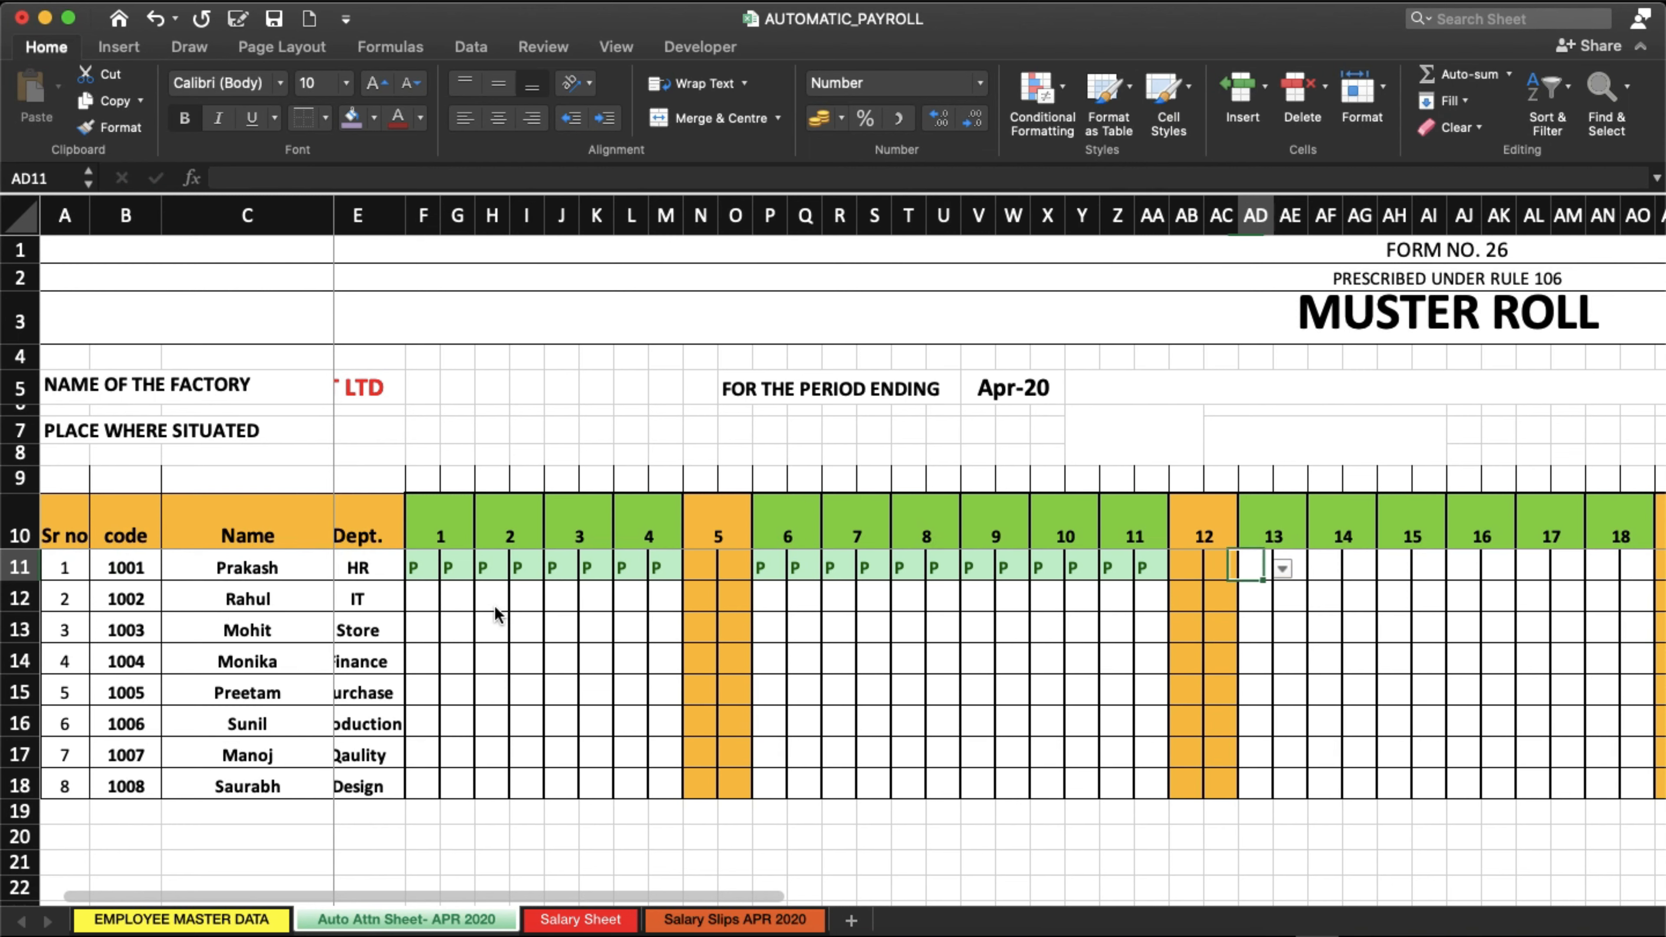
Enter P for the first employee in both halves of days 13 to 18 (AD11:AO11).
type("P\tP\tP\tP\tP\tP\tP\tP\tP\tP\tP\tP")
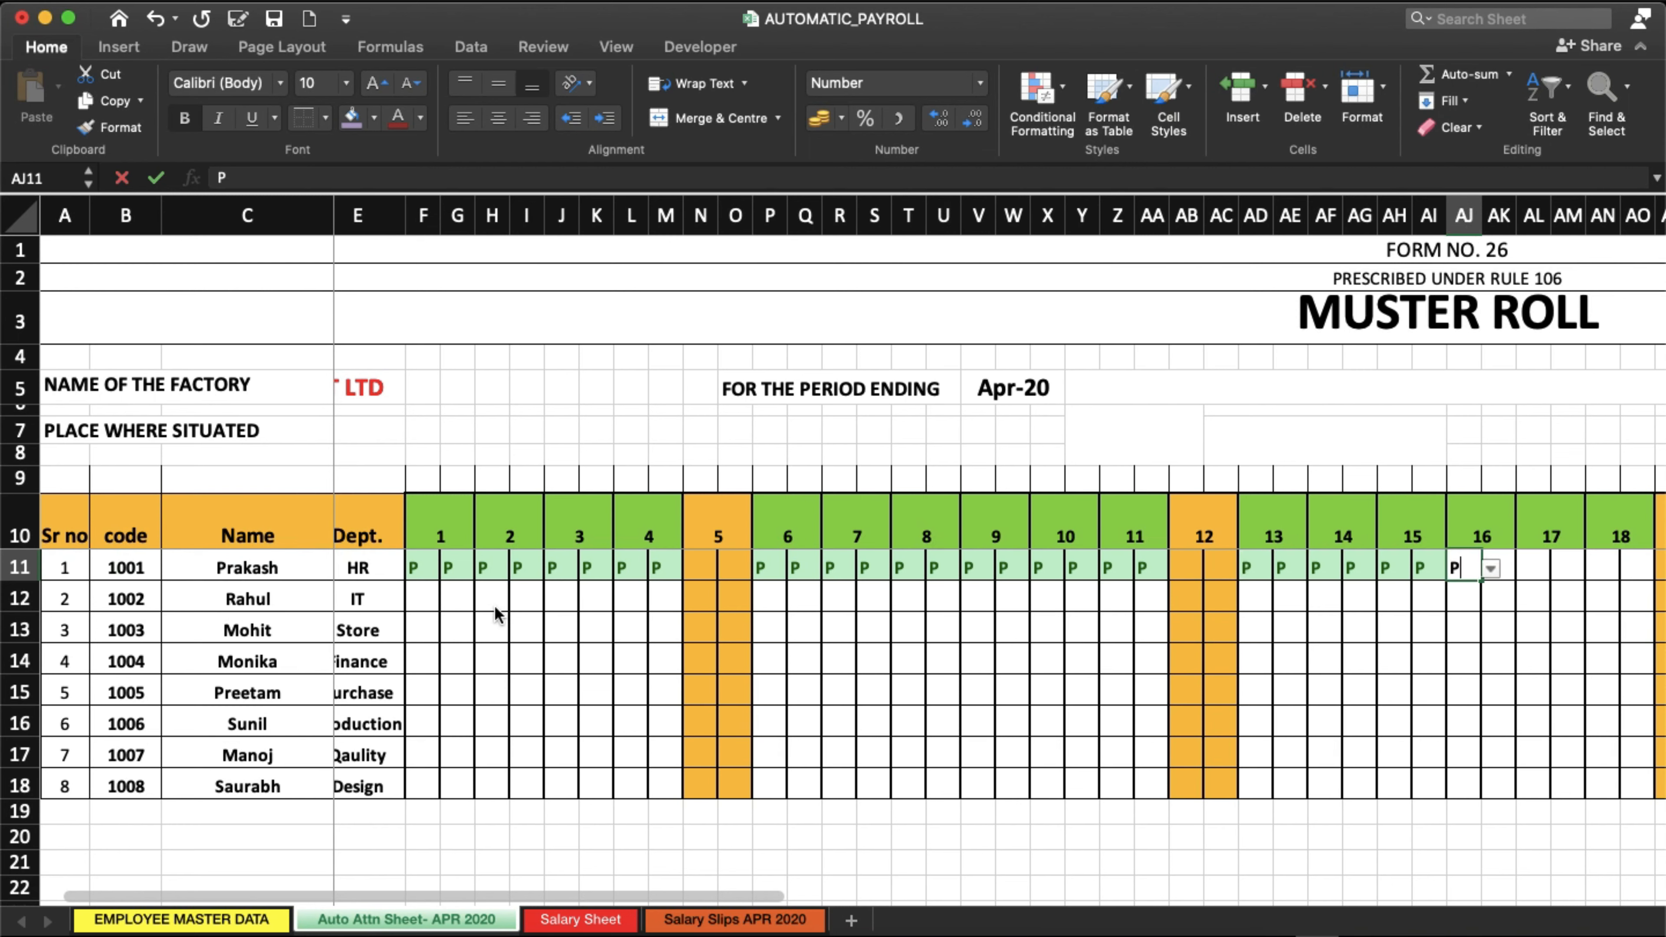
key("Tab")
key("Tab")
key("Tab")
key("Tab")
key("Tab")
key("Tab")
key("Tab")
key("Tab")
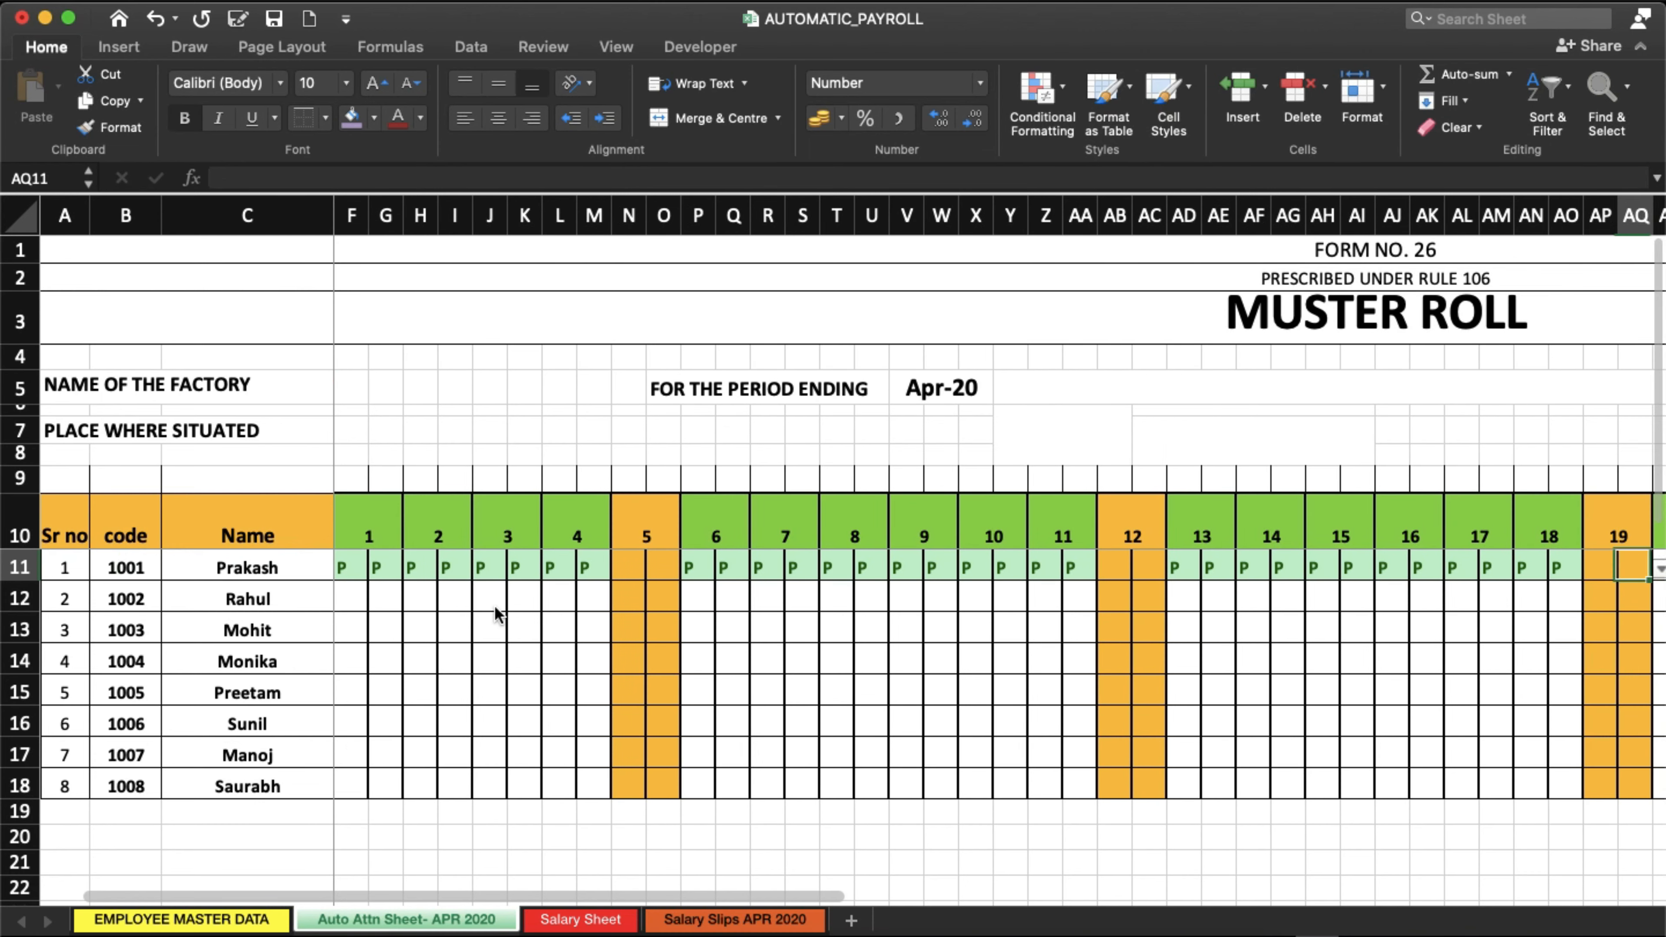
Enter P for the first employee in both halves of days 20 to 25 (AR11:BC11), leaving day 19 blank.
key("Tab")
key("Tab")
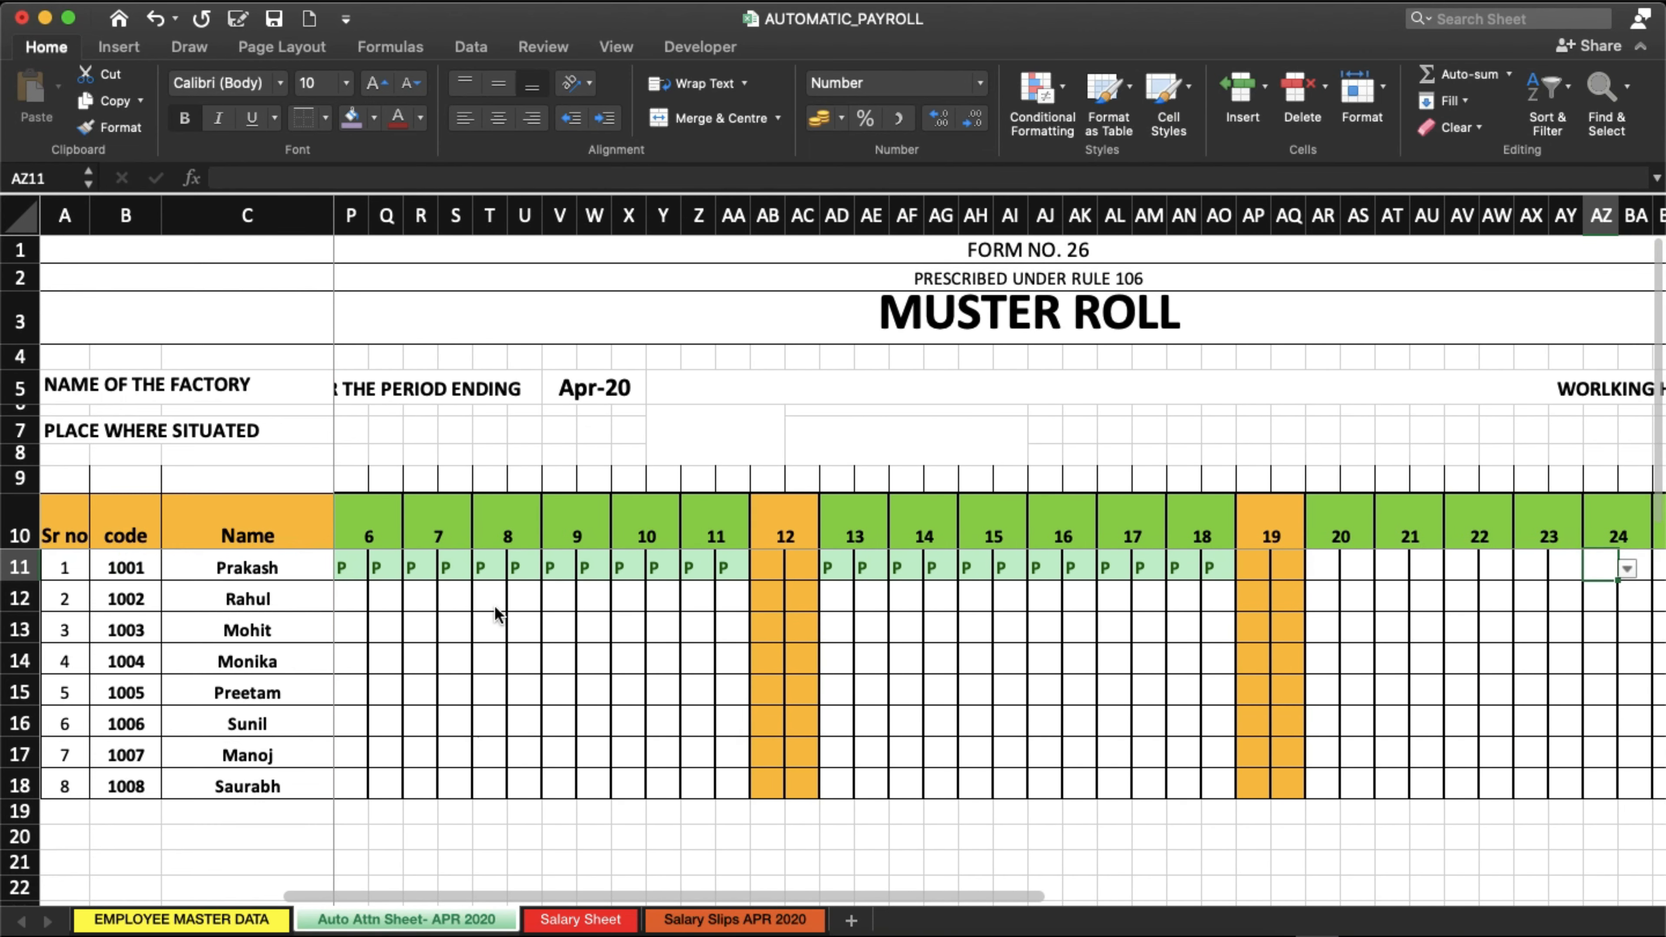
key("shift+Tab")
key("shift+Tab")
key("shift+Tab")
key("shift+Tab")
key("shift+Tab")
key("shift+Tab")
key("shift+Tab")
key("shift+Tab")
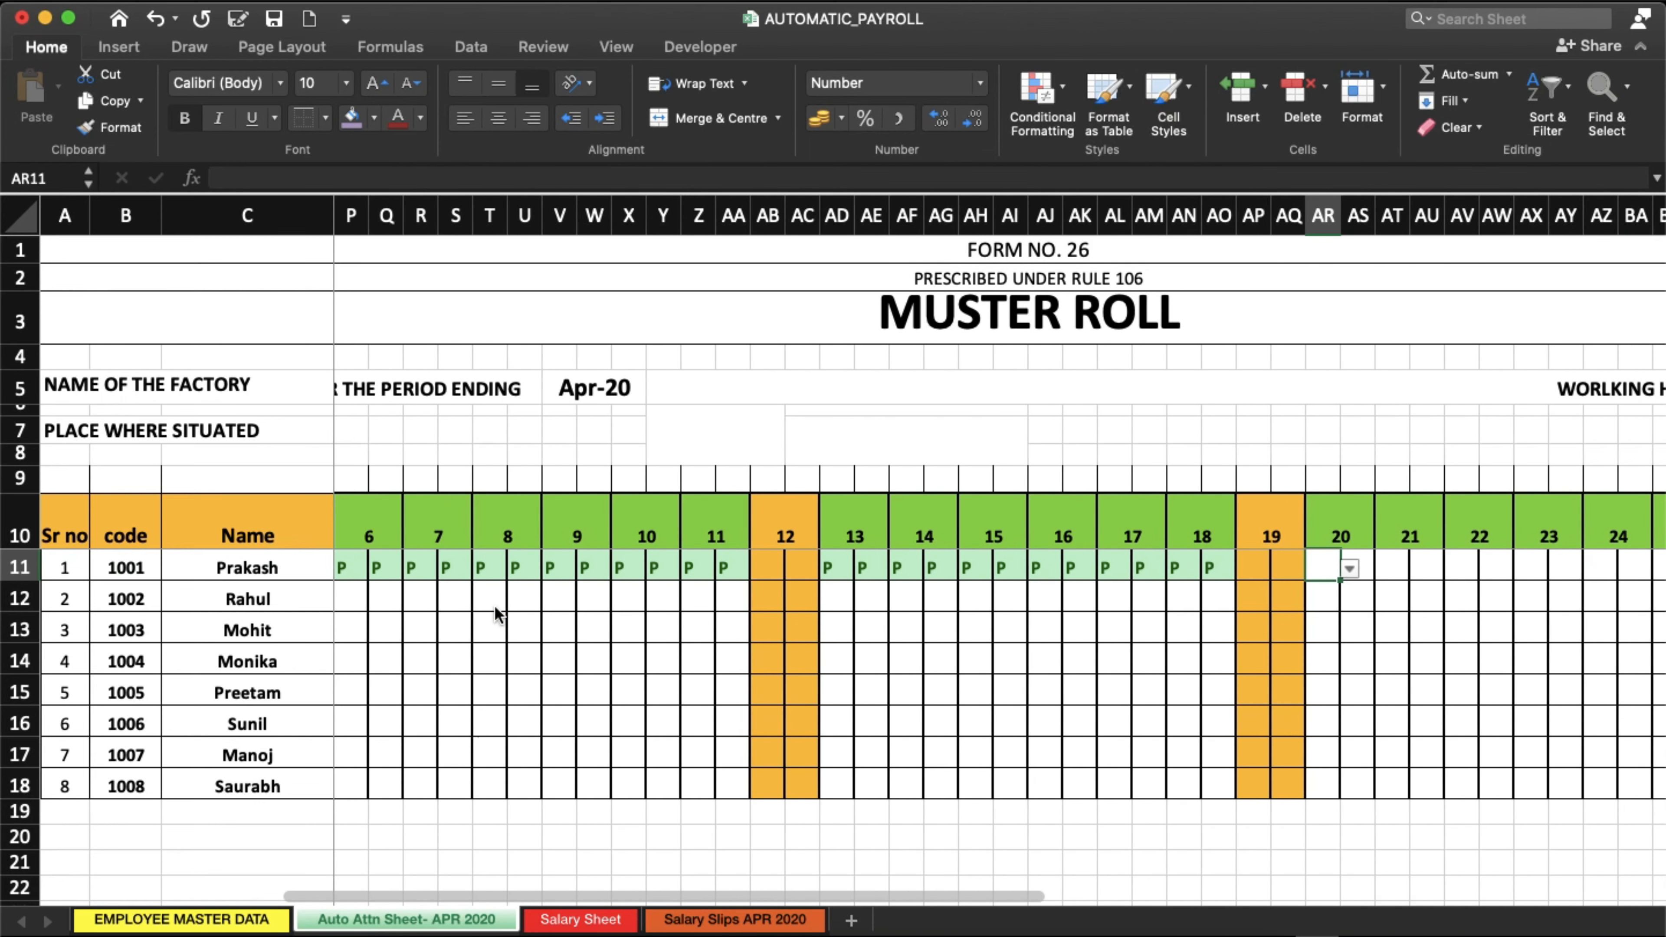
type("P\tP\tP\tP\tP\tP\tP\tP\tP\tP\tP\tP\t\t\t")
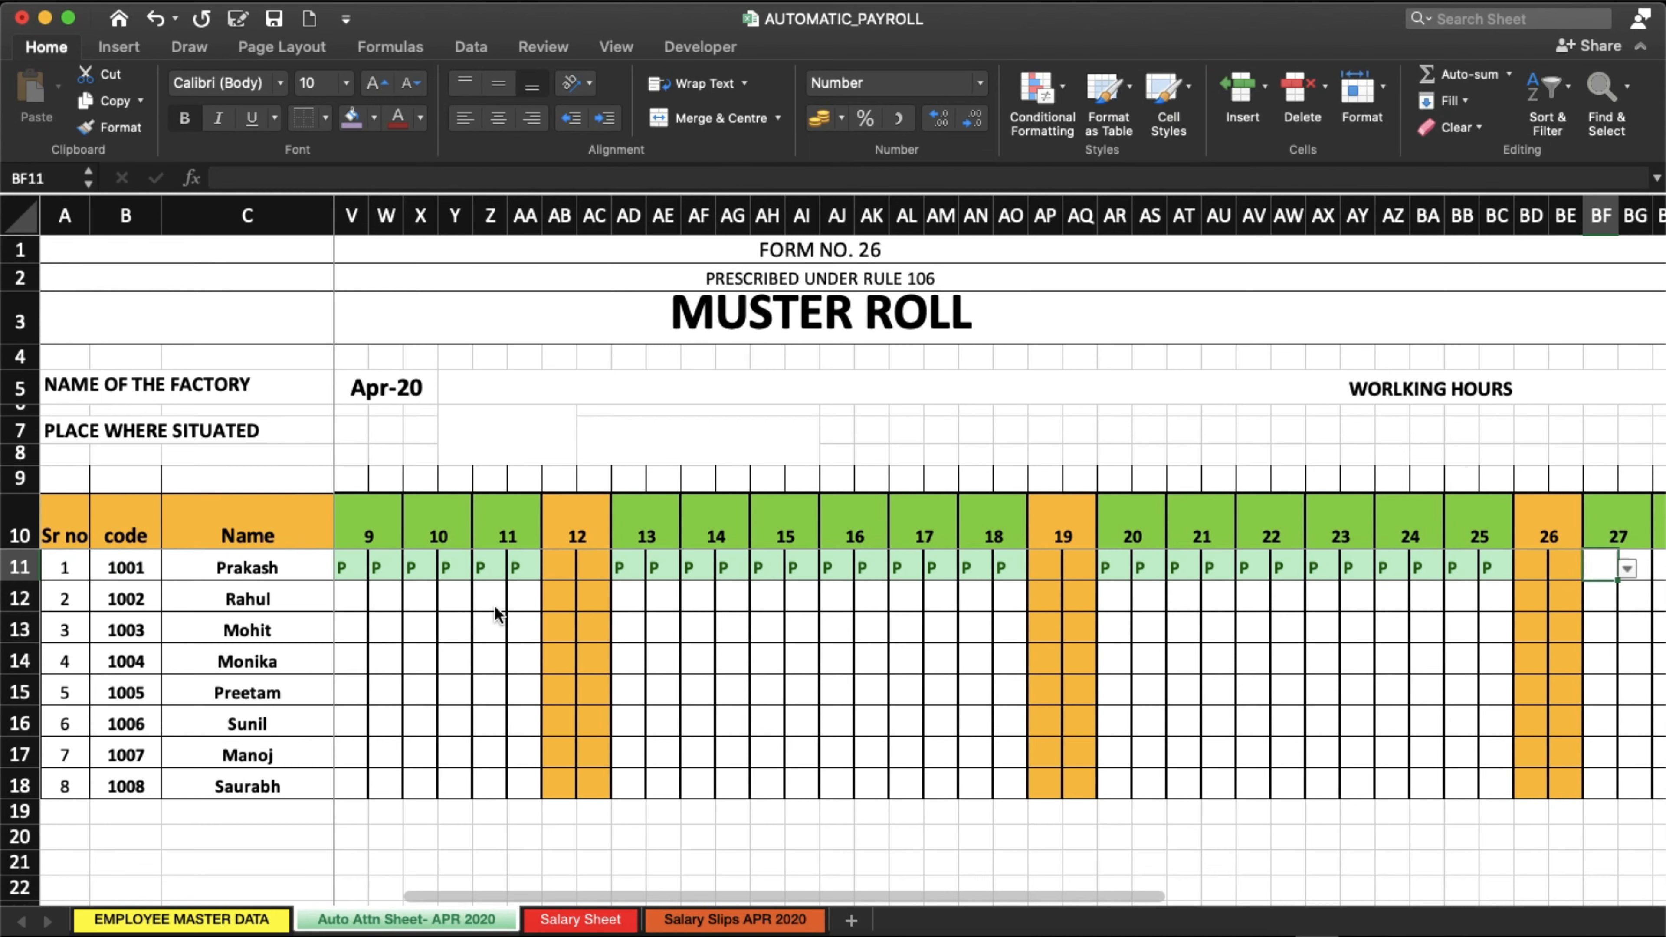
Enter P for the first employee in both halves of days 27 to 30 (BF11:BM11).
type("P\tP\tP")
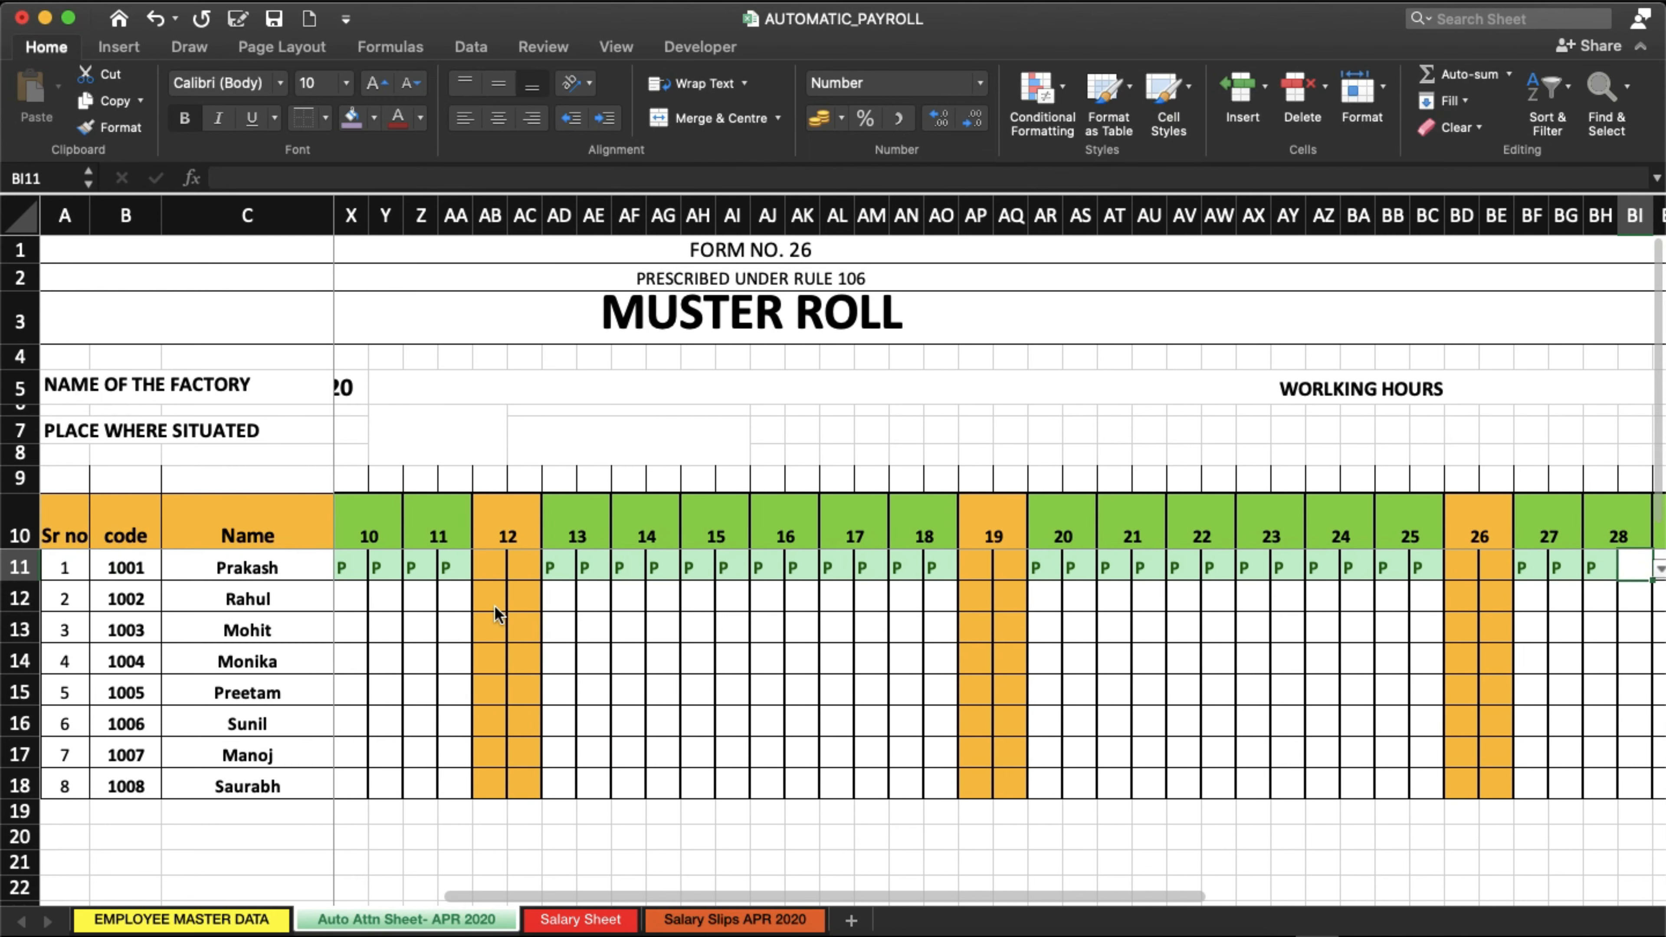
key("Tab")
type("P")
key("Tab")
type("P")
key("Tab")
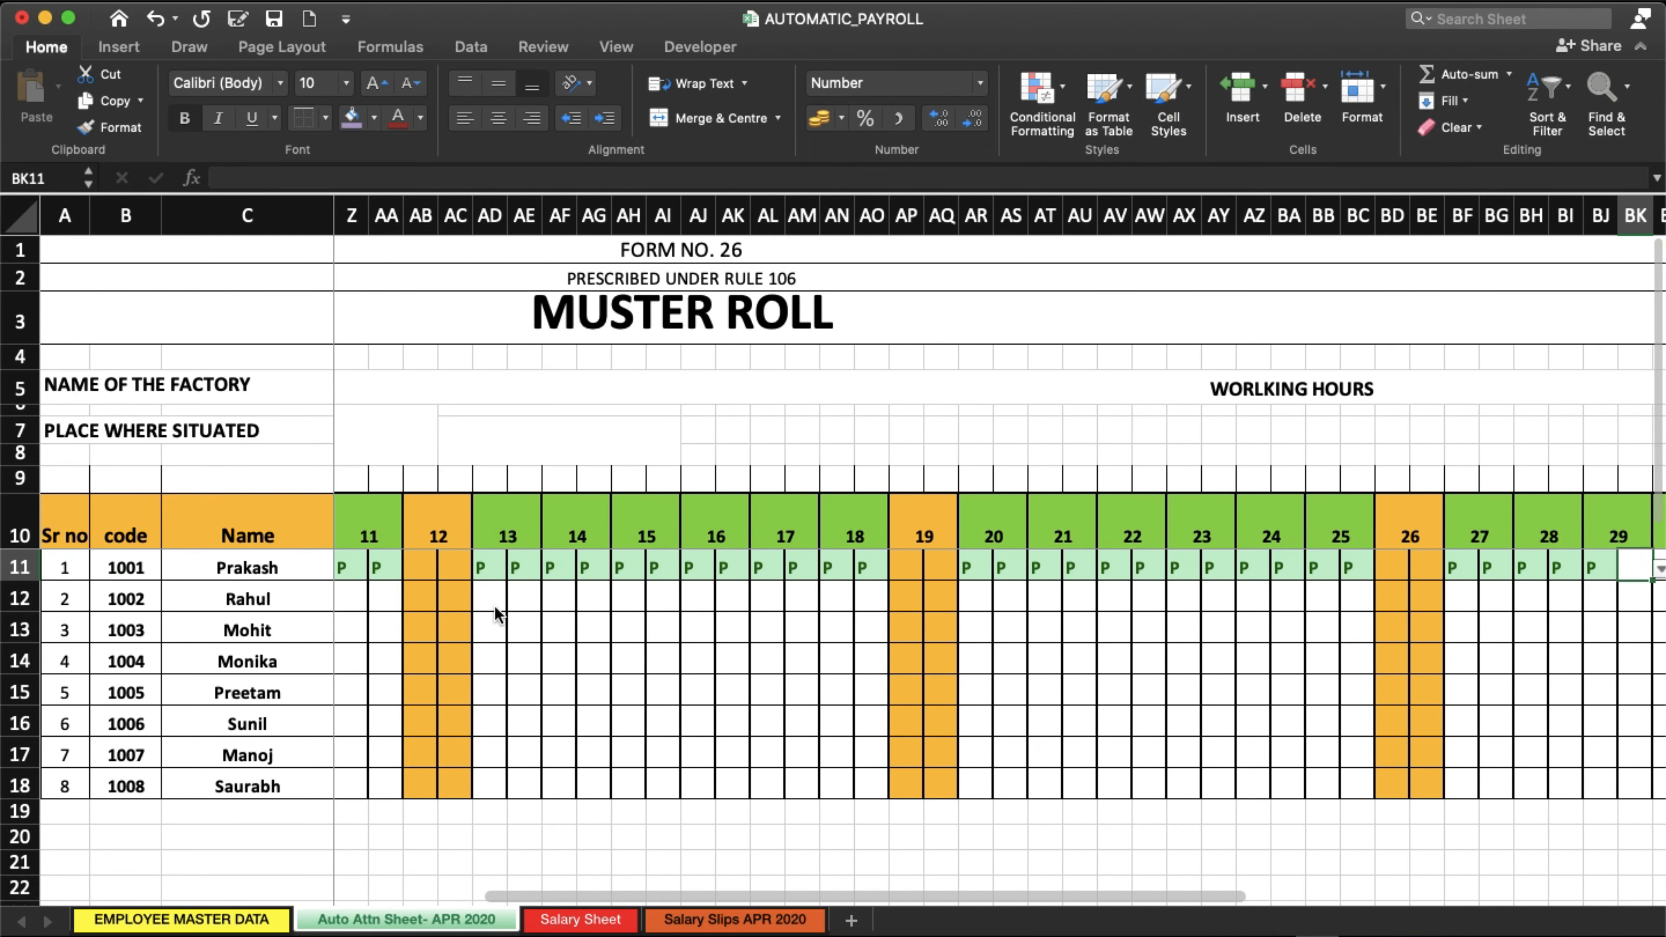
type("P")
key("Tab")
type("P")
key("Tab")
type("P")
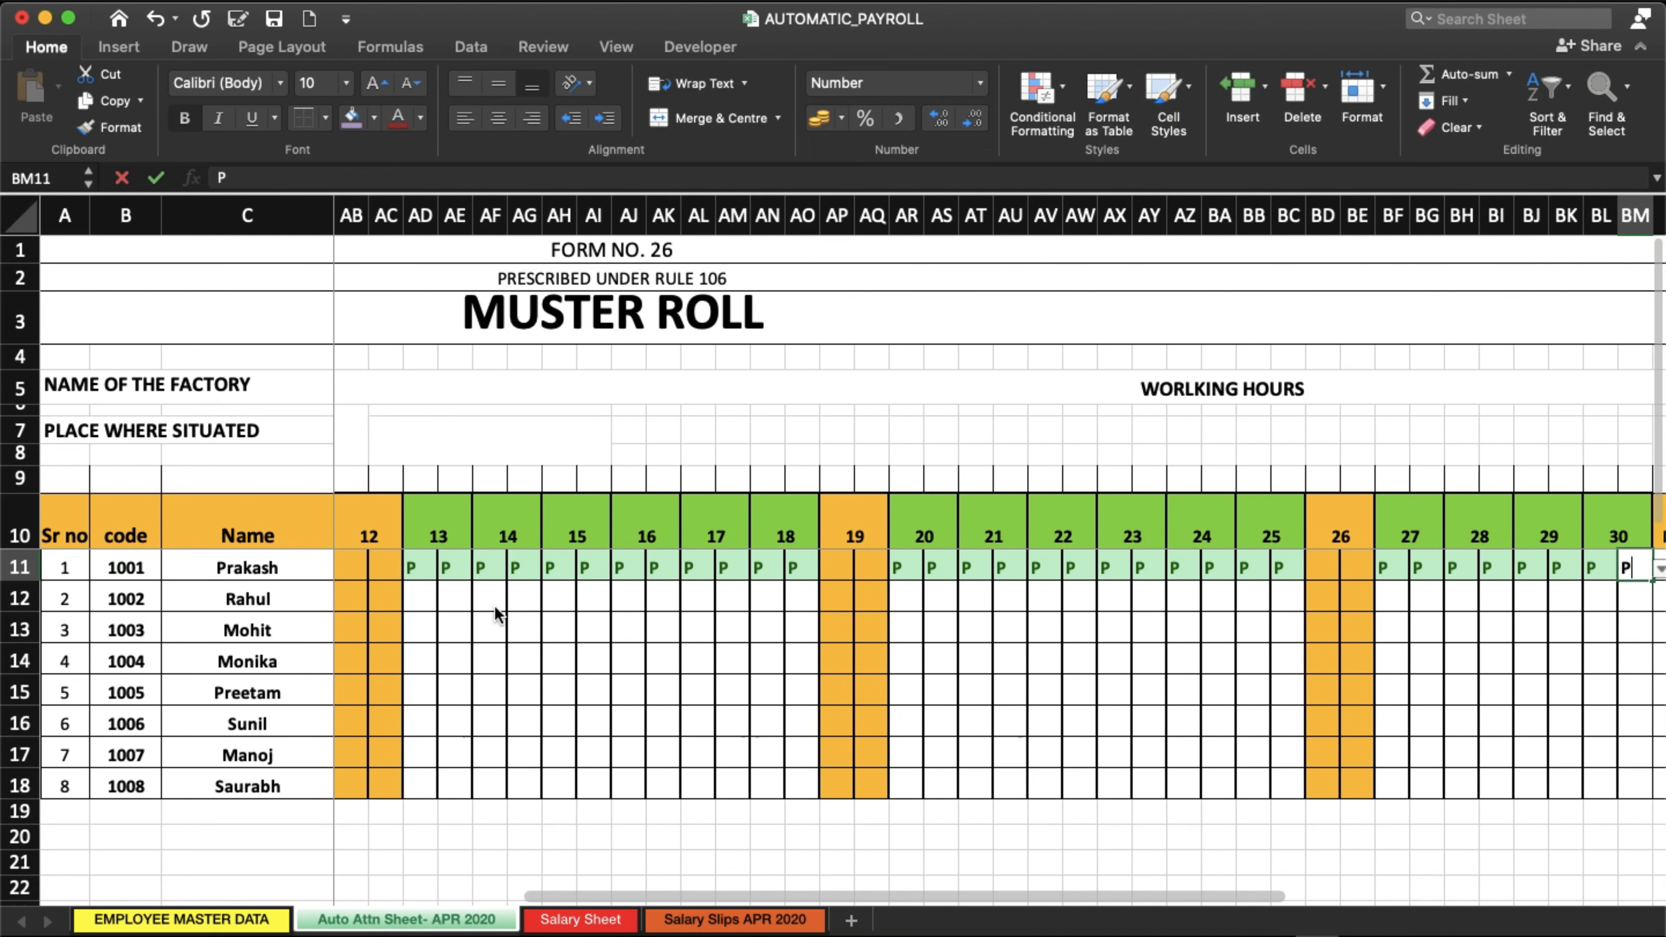
key("Tab")
key("Tab")
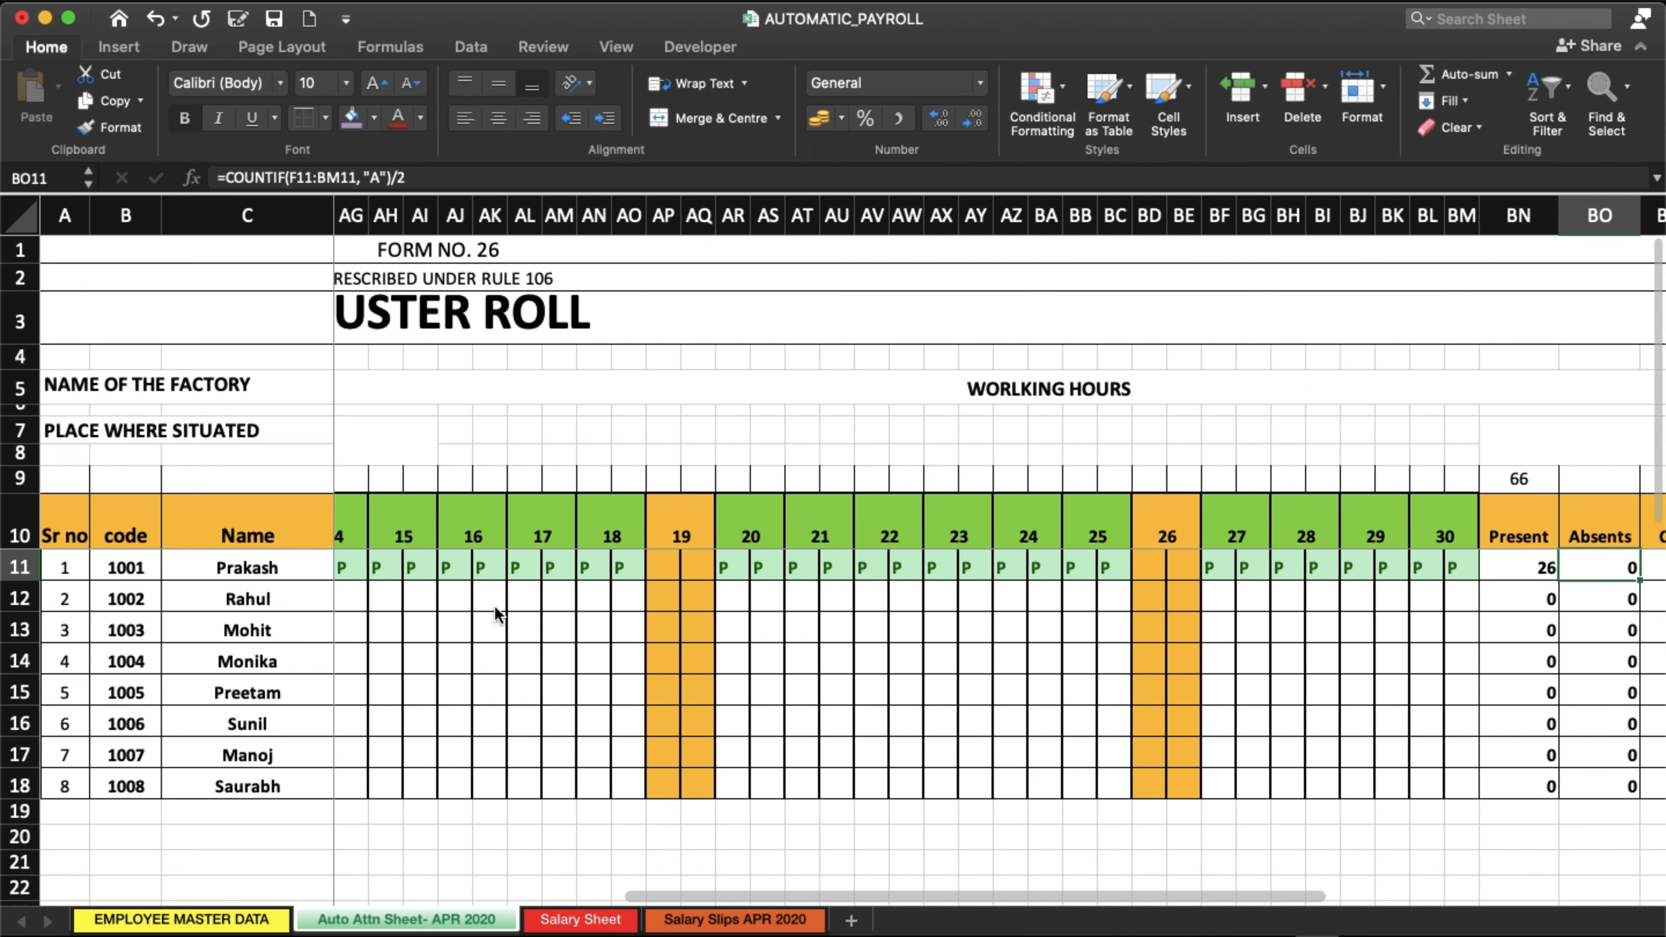
Examine the first employee's attendance summary from Present to Payable days, including the Present formula in BN11.
scroll(763, 715, "right", 5)
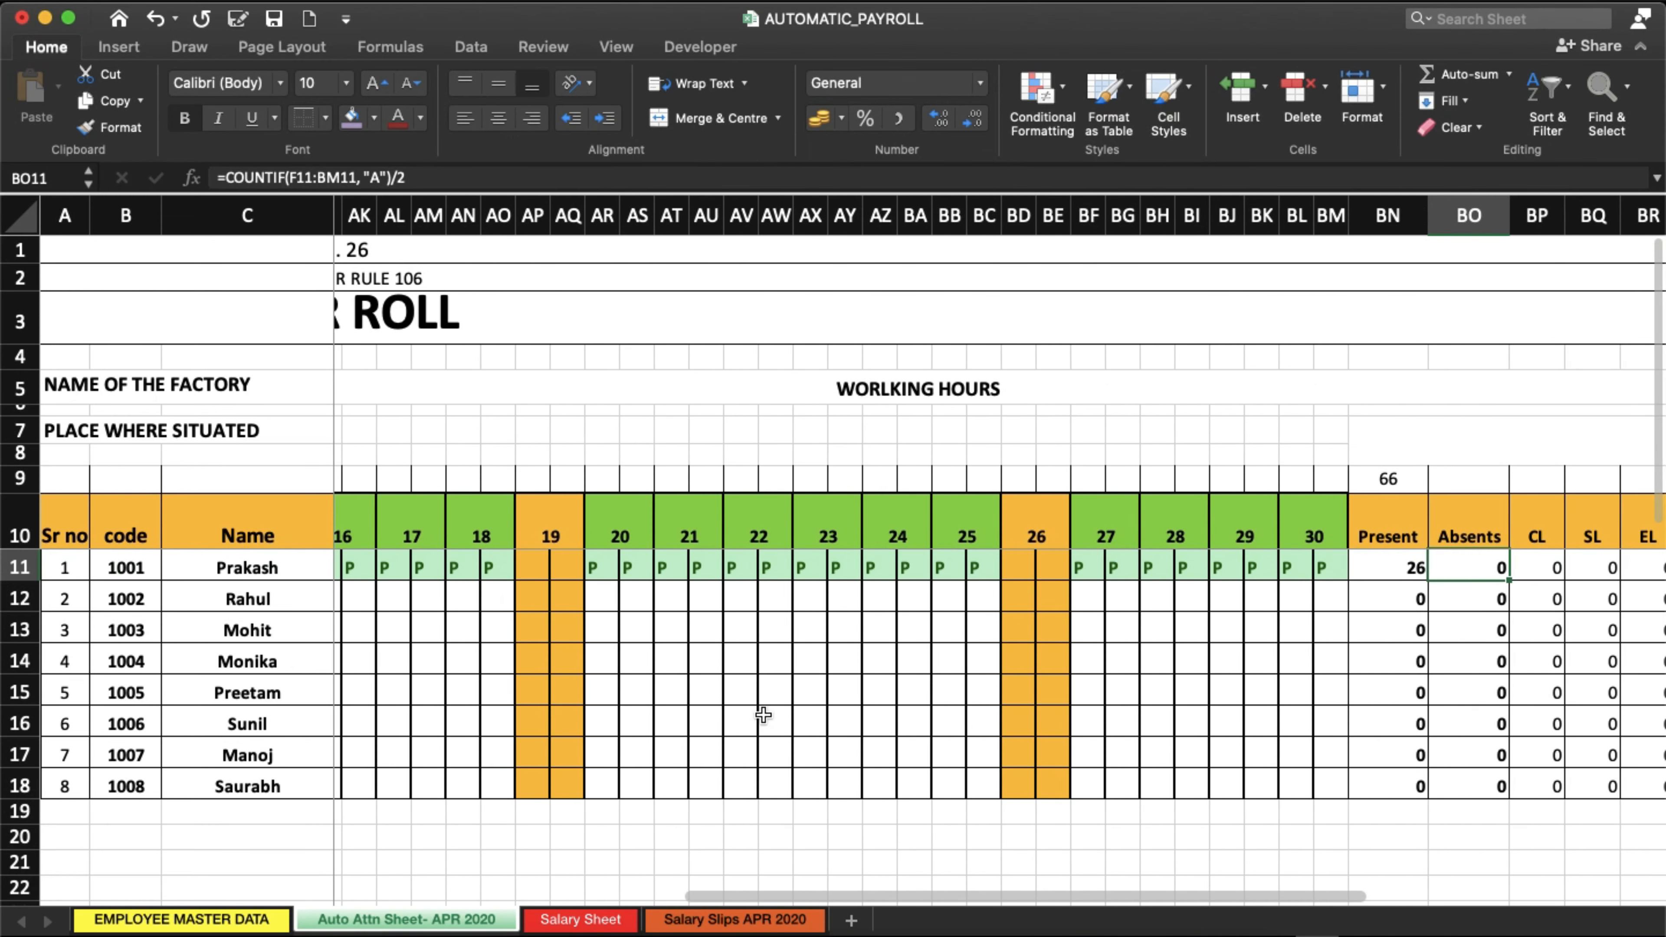
scroll(763, 715, "right", 1)
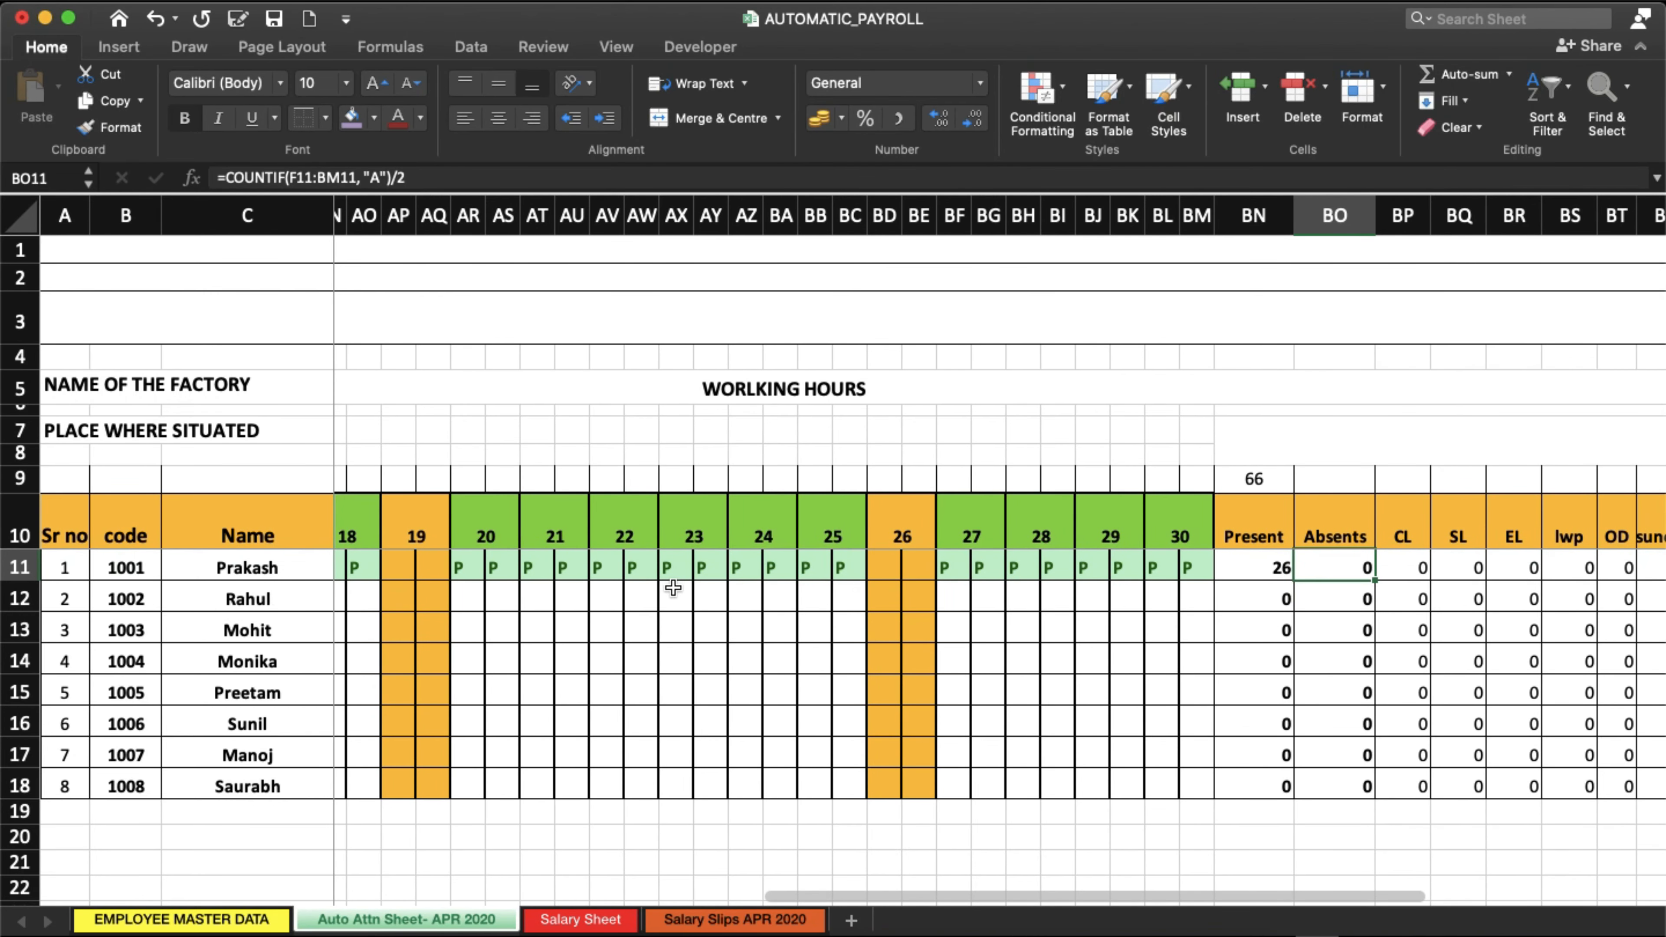
scroll(673, 588, "right", 10)
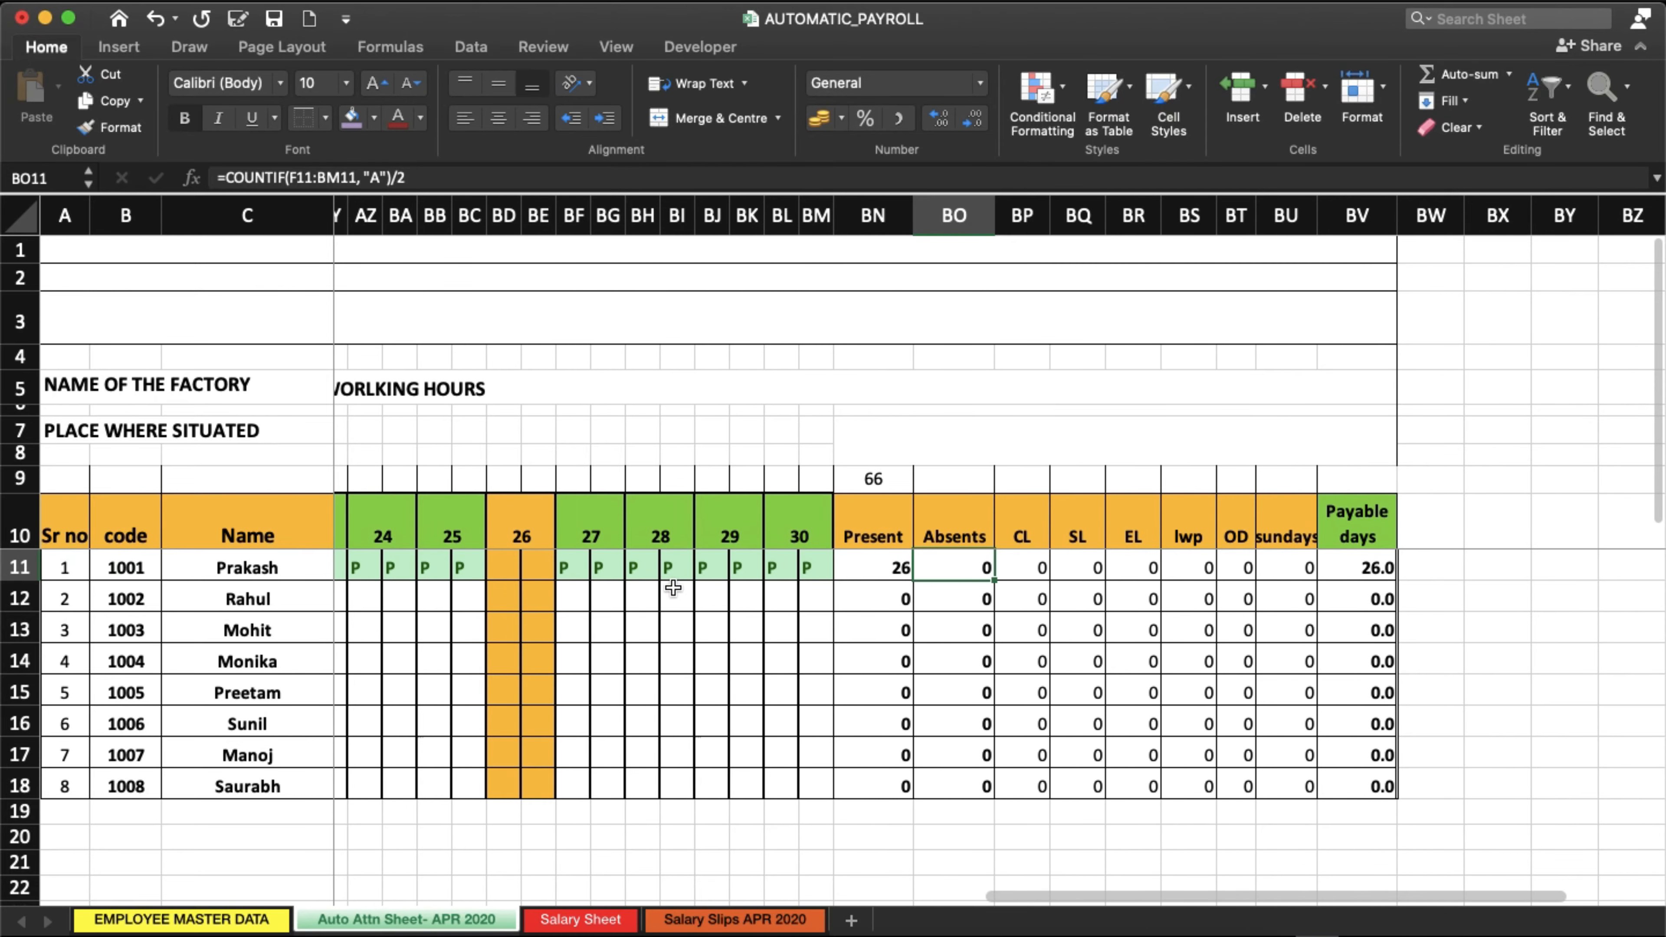
scroll(814, 589, "right", 4)
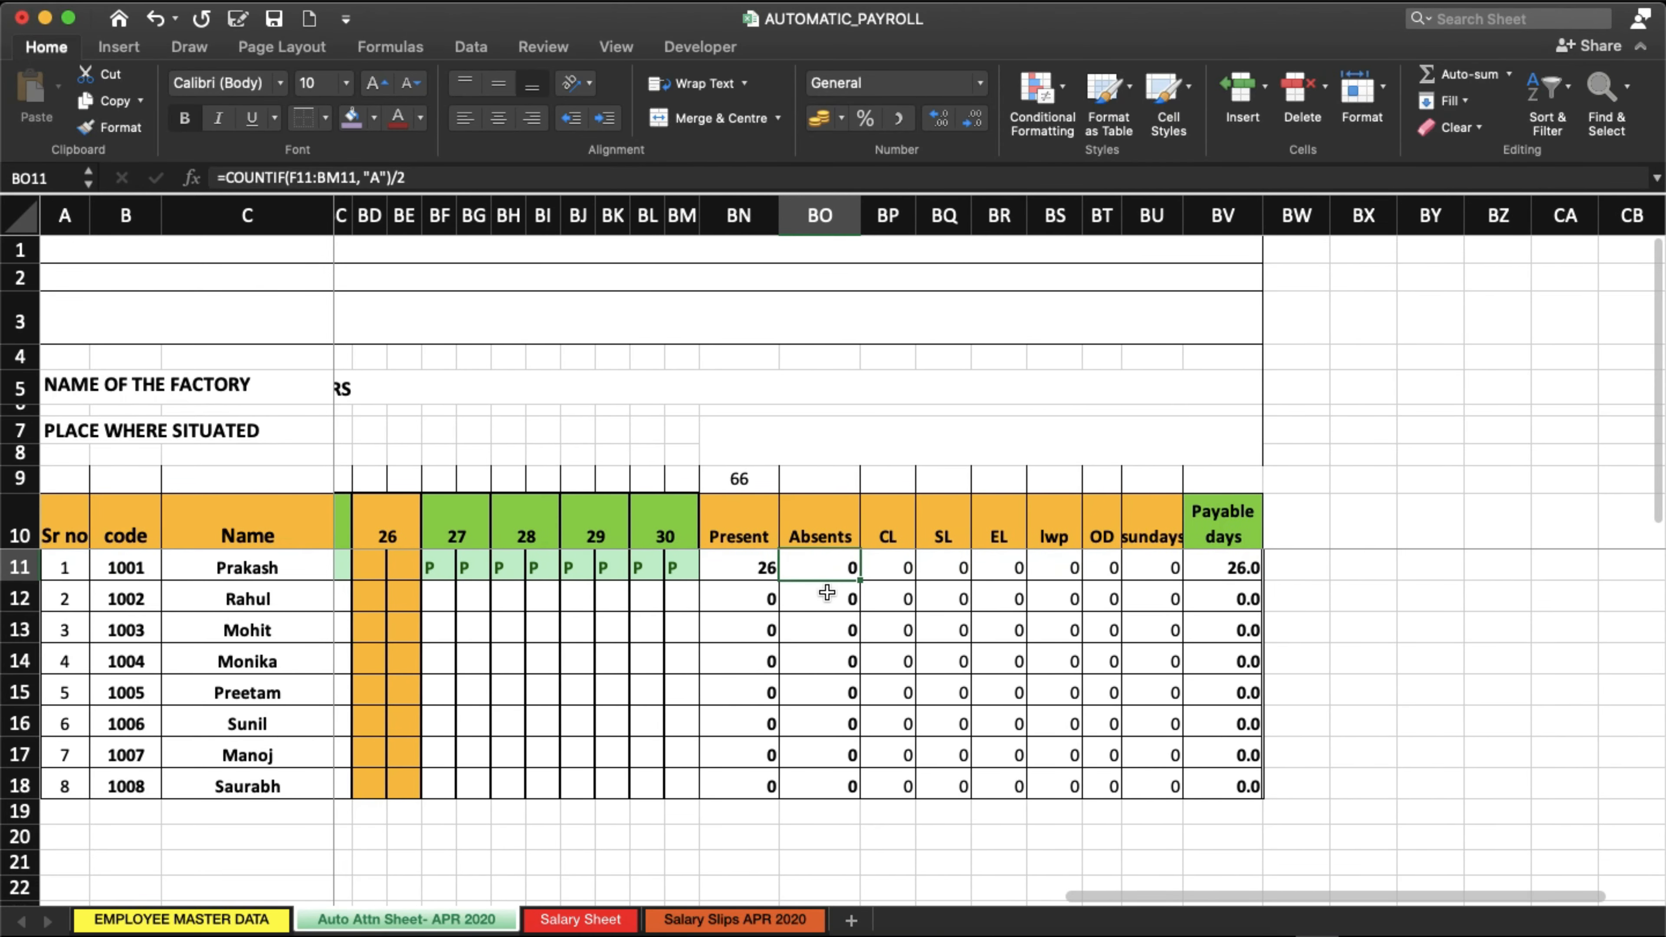
scroll(827, 593, "left", 2)
scroll(827, 593, "right", 3)
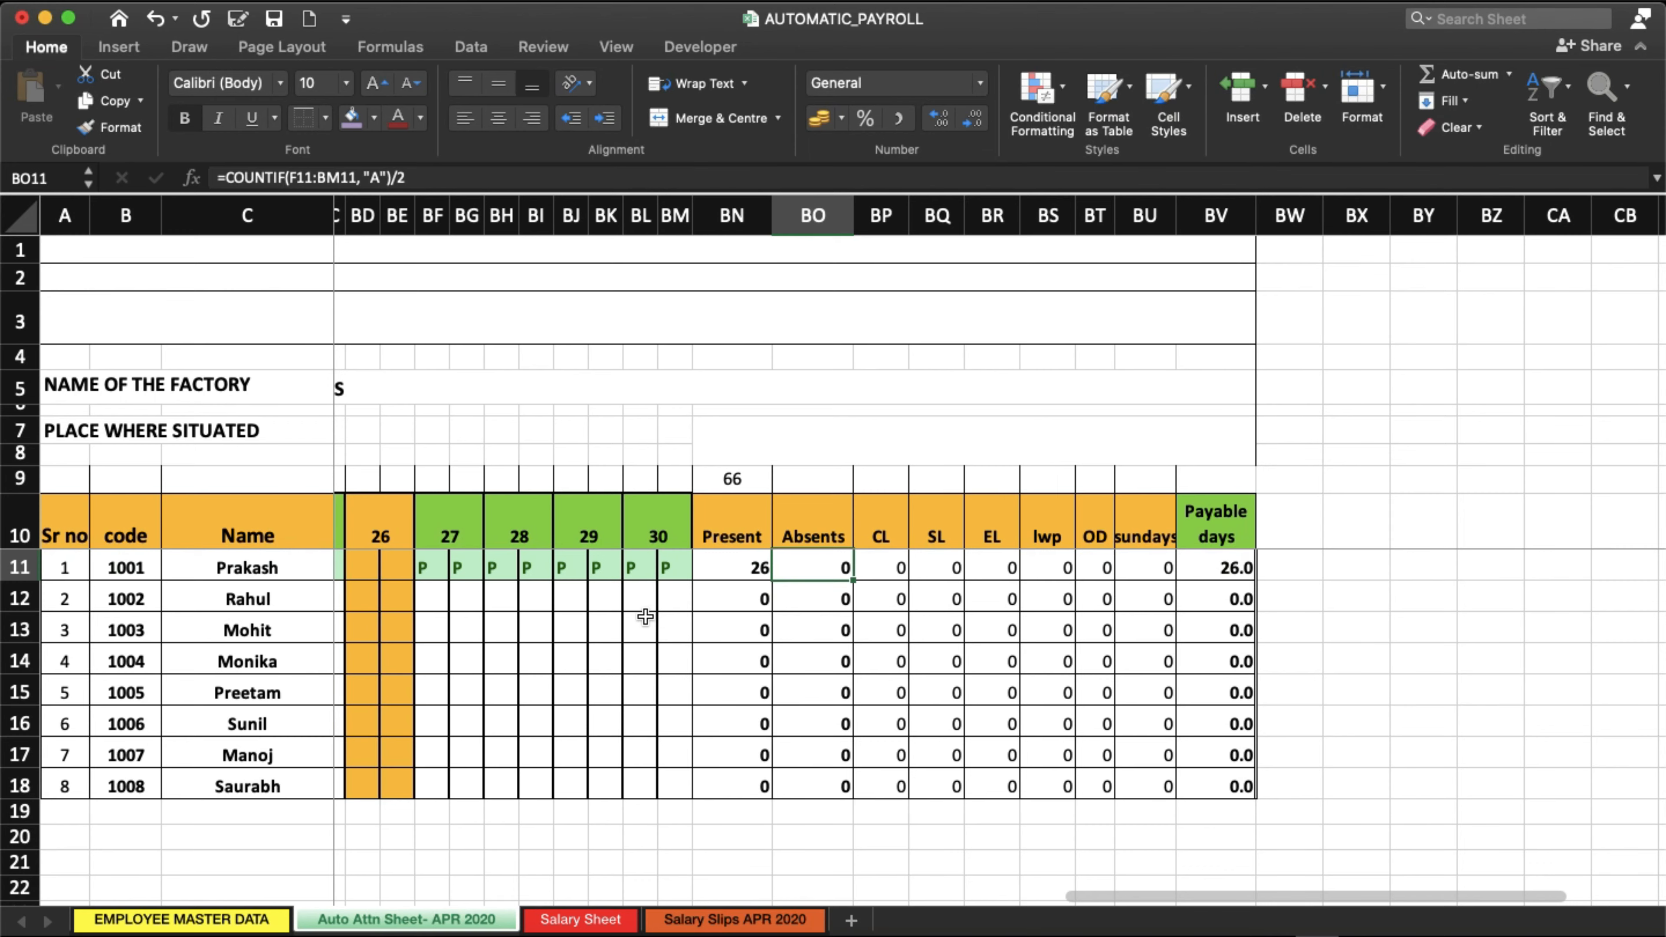
scroll(645, 616, "up", 3)
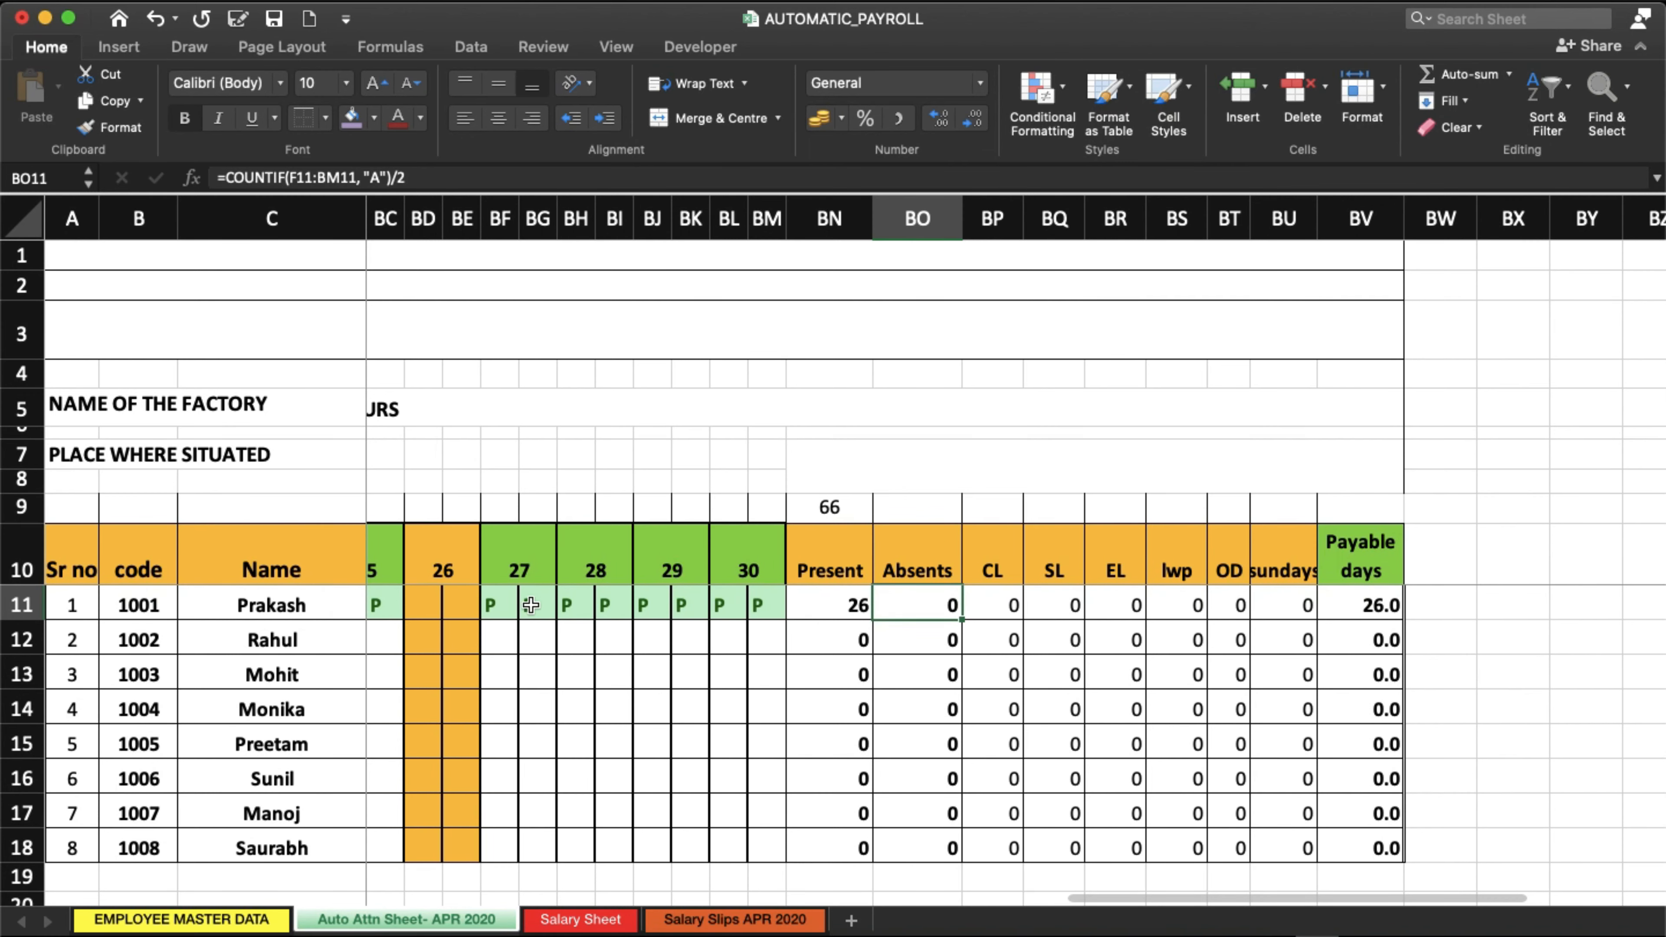
scroll(651, 591, "left", 1)
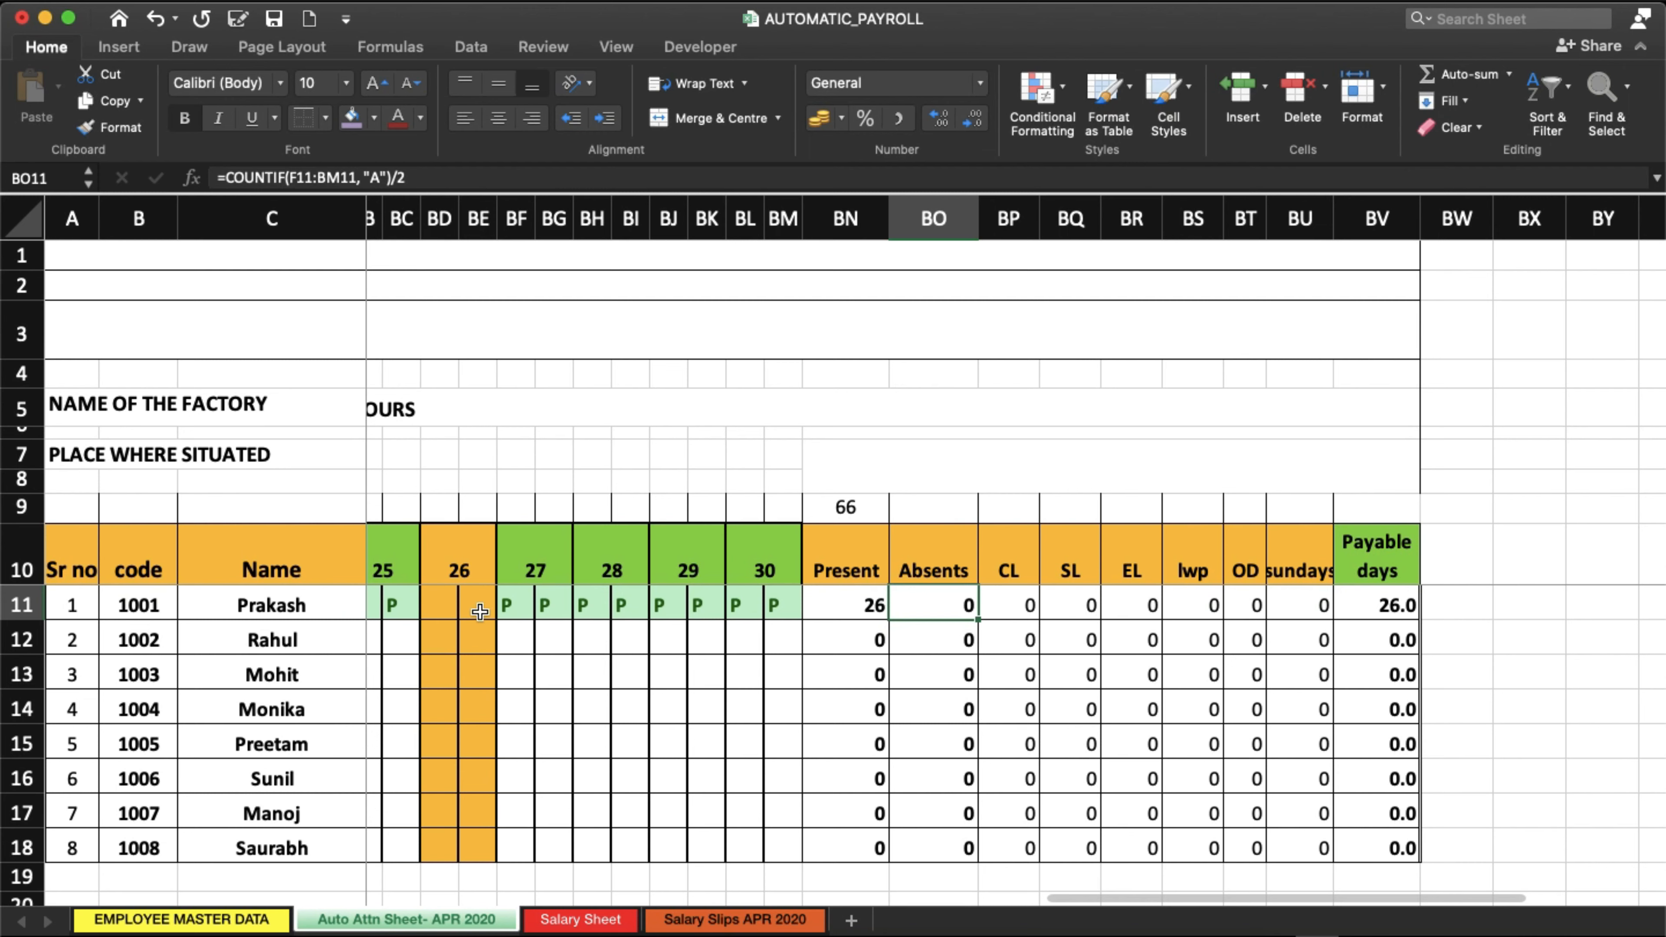
left_click(833, 604)
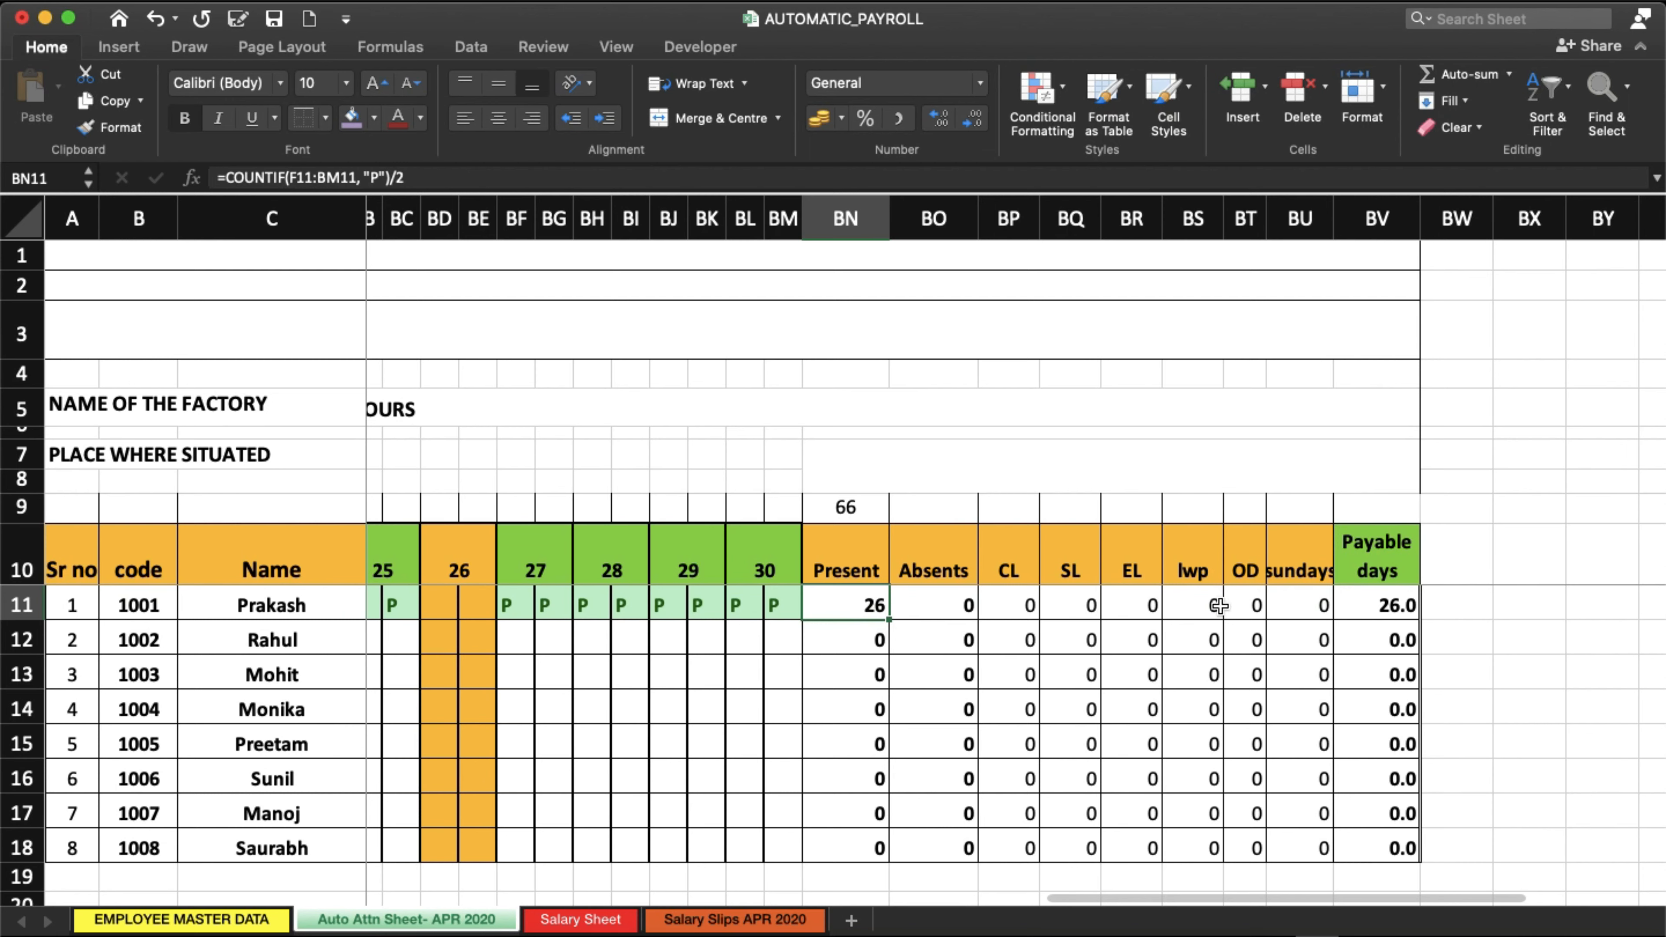
Enter 4 as the first employee's Sundays count in BU11 and select the Payable days cell BV11.
left_click(1296, 605)
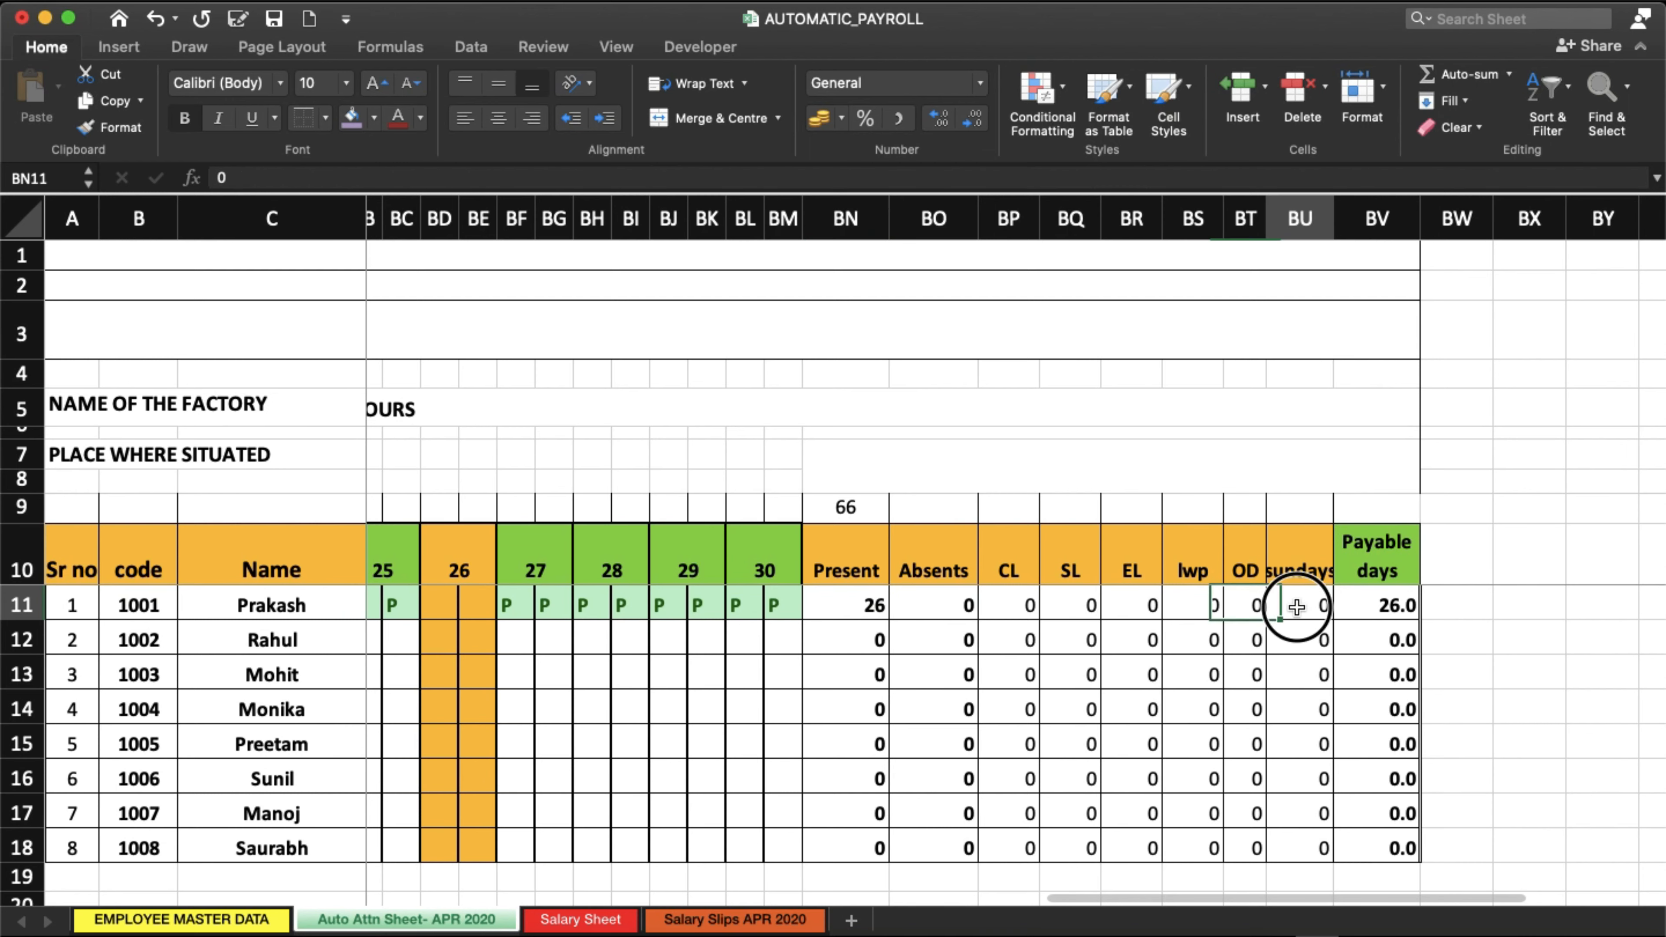
type("4")
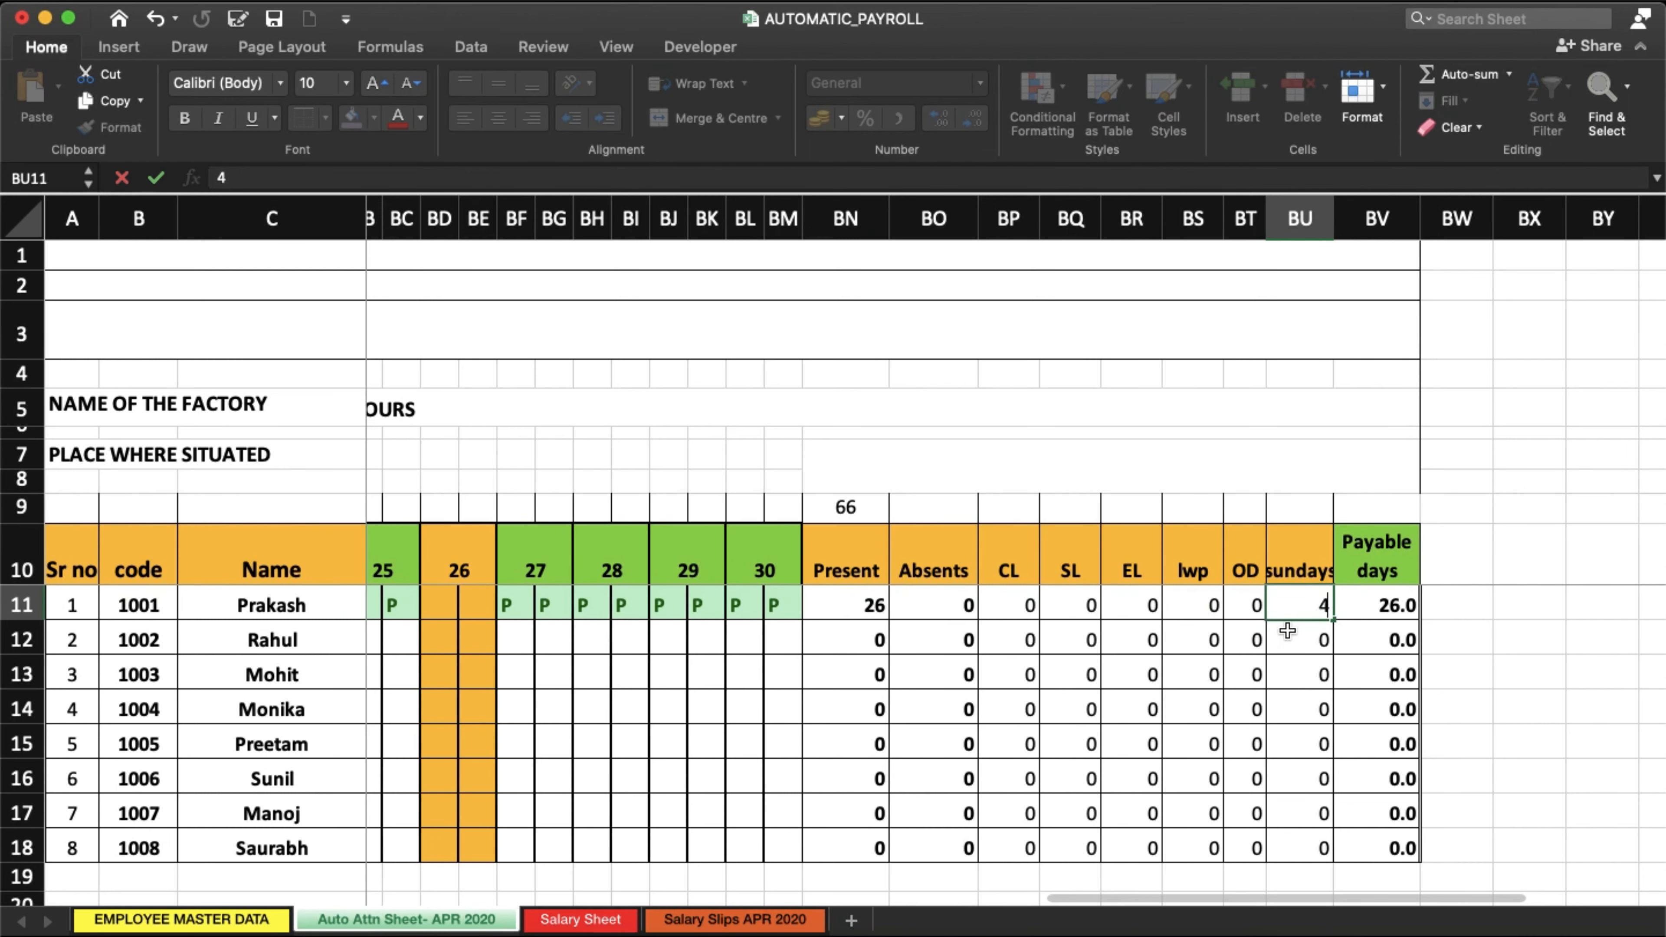
key("Return")
key("Up")
key("Right")
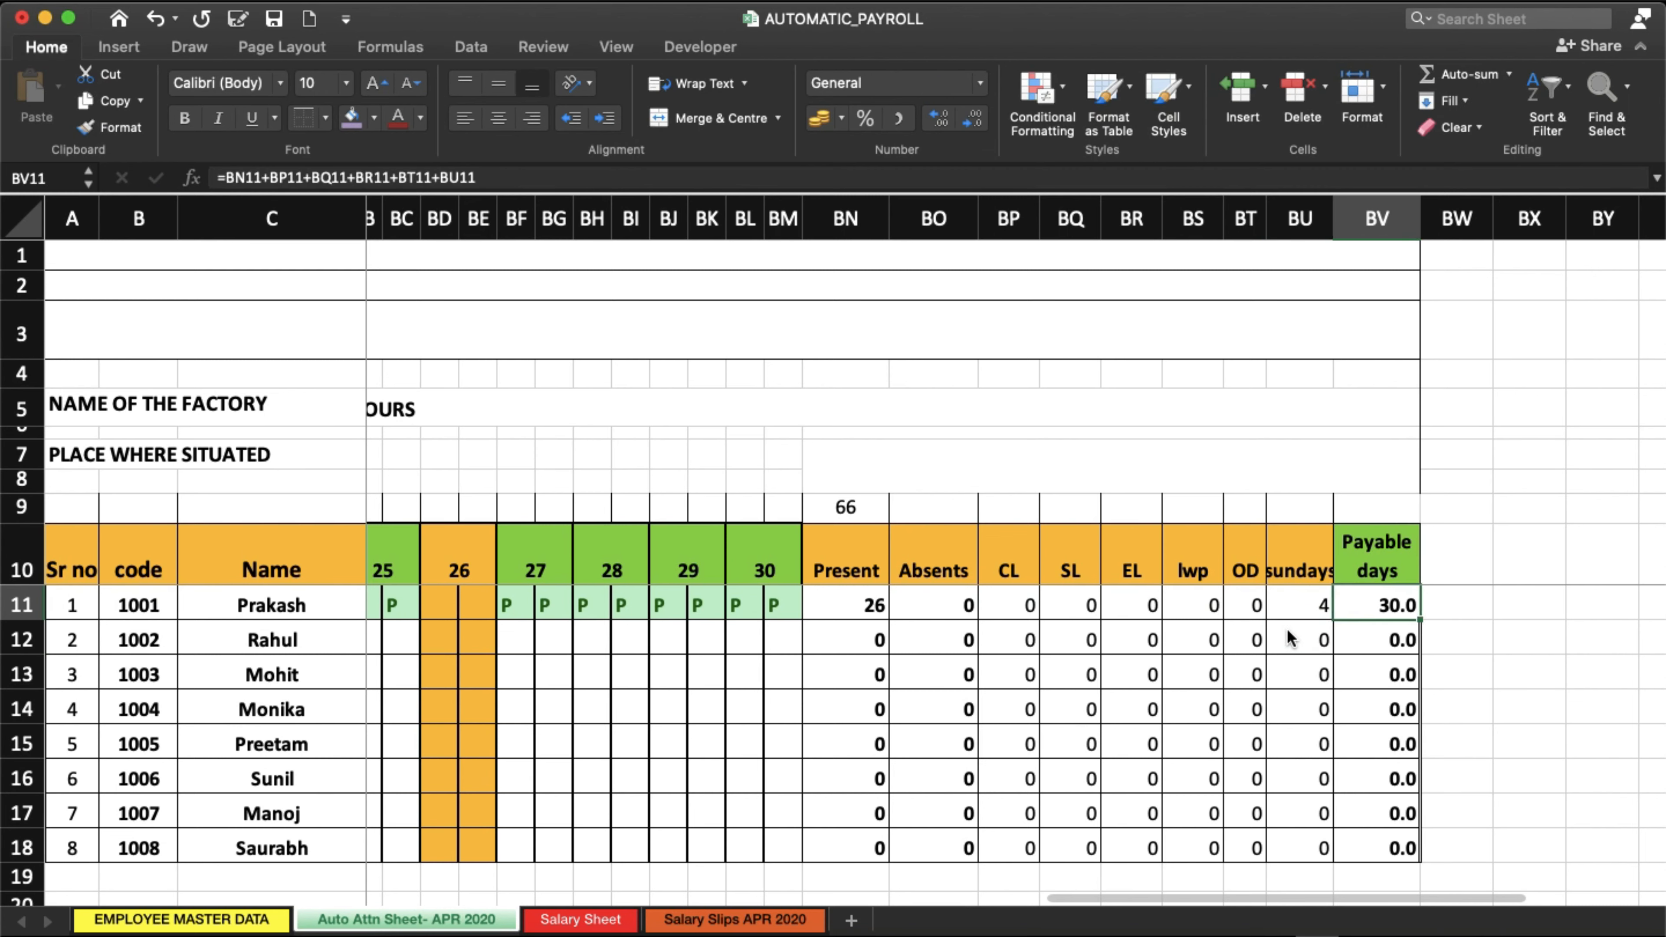
left_click(1366, 597)
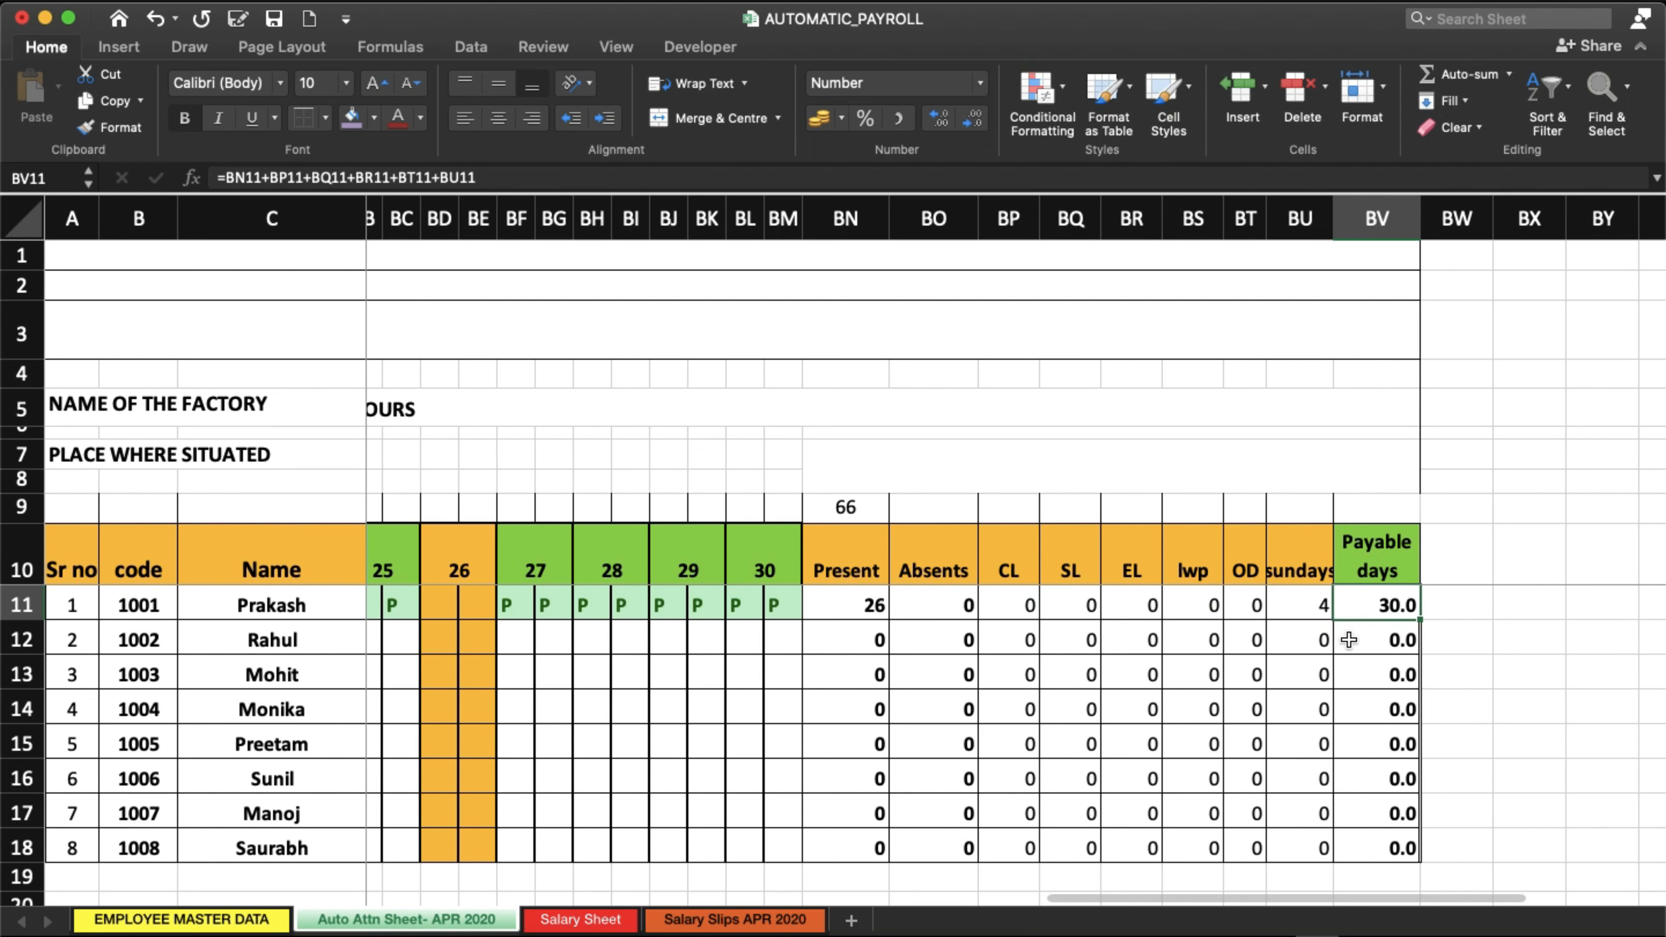
Change both halves of day 27 (BF11 and BG11) to A for the first employee.
left_click(515, 602)
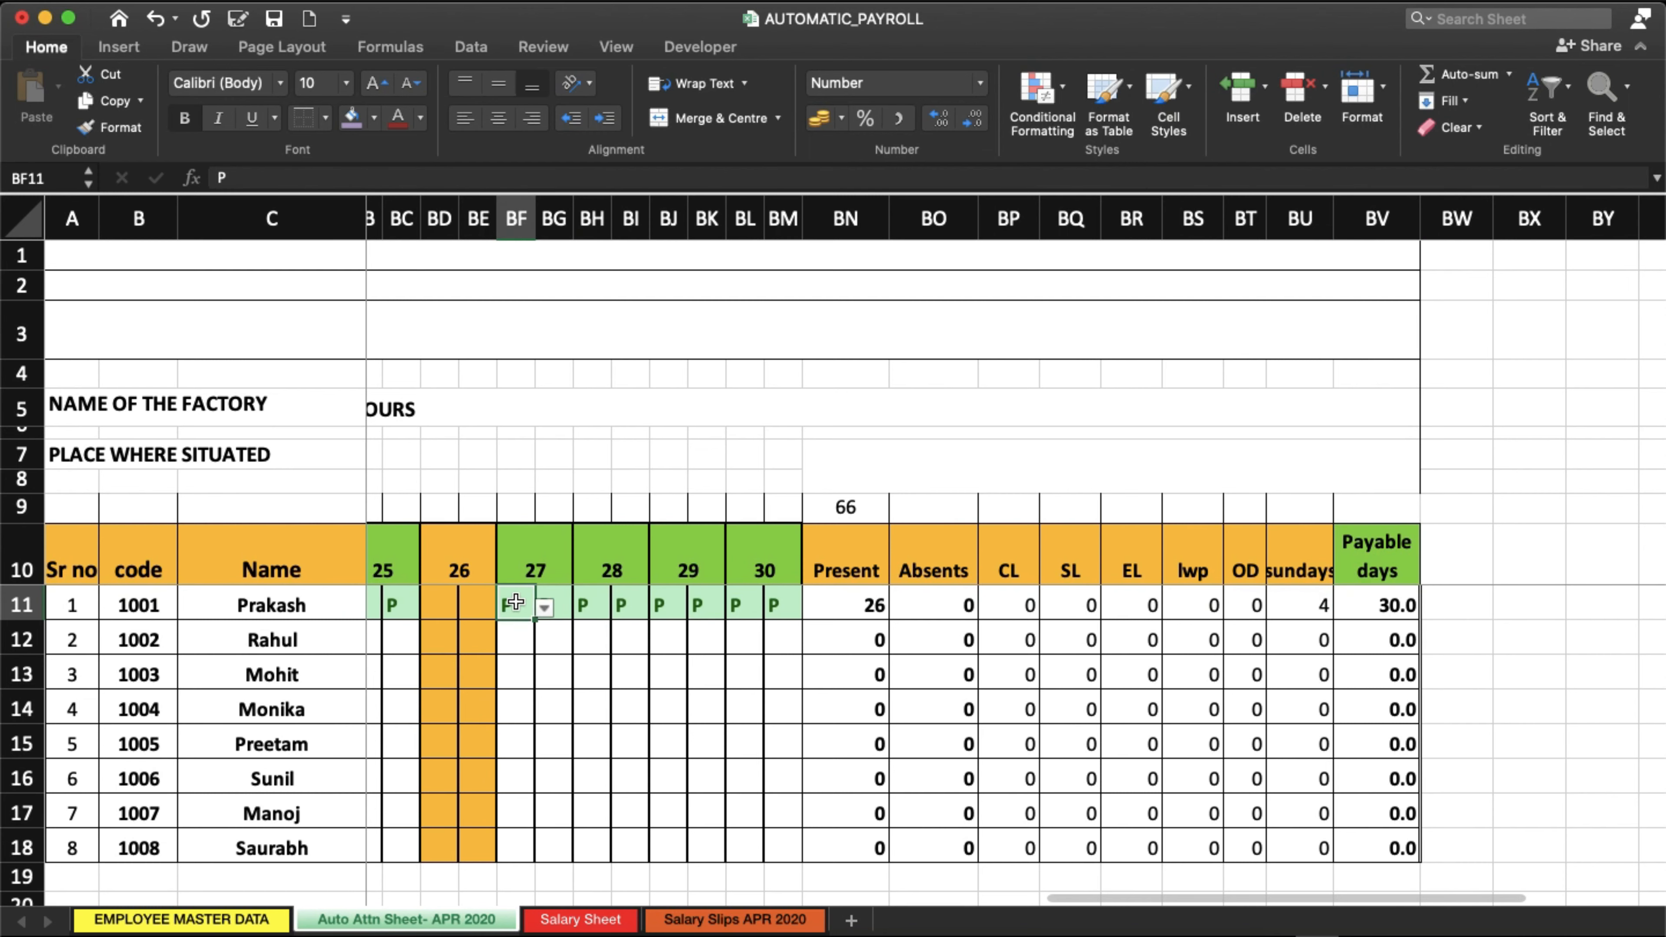
left_click(544, 608)
left_click(515, 649)
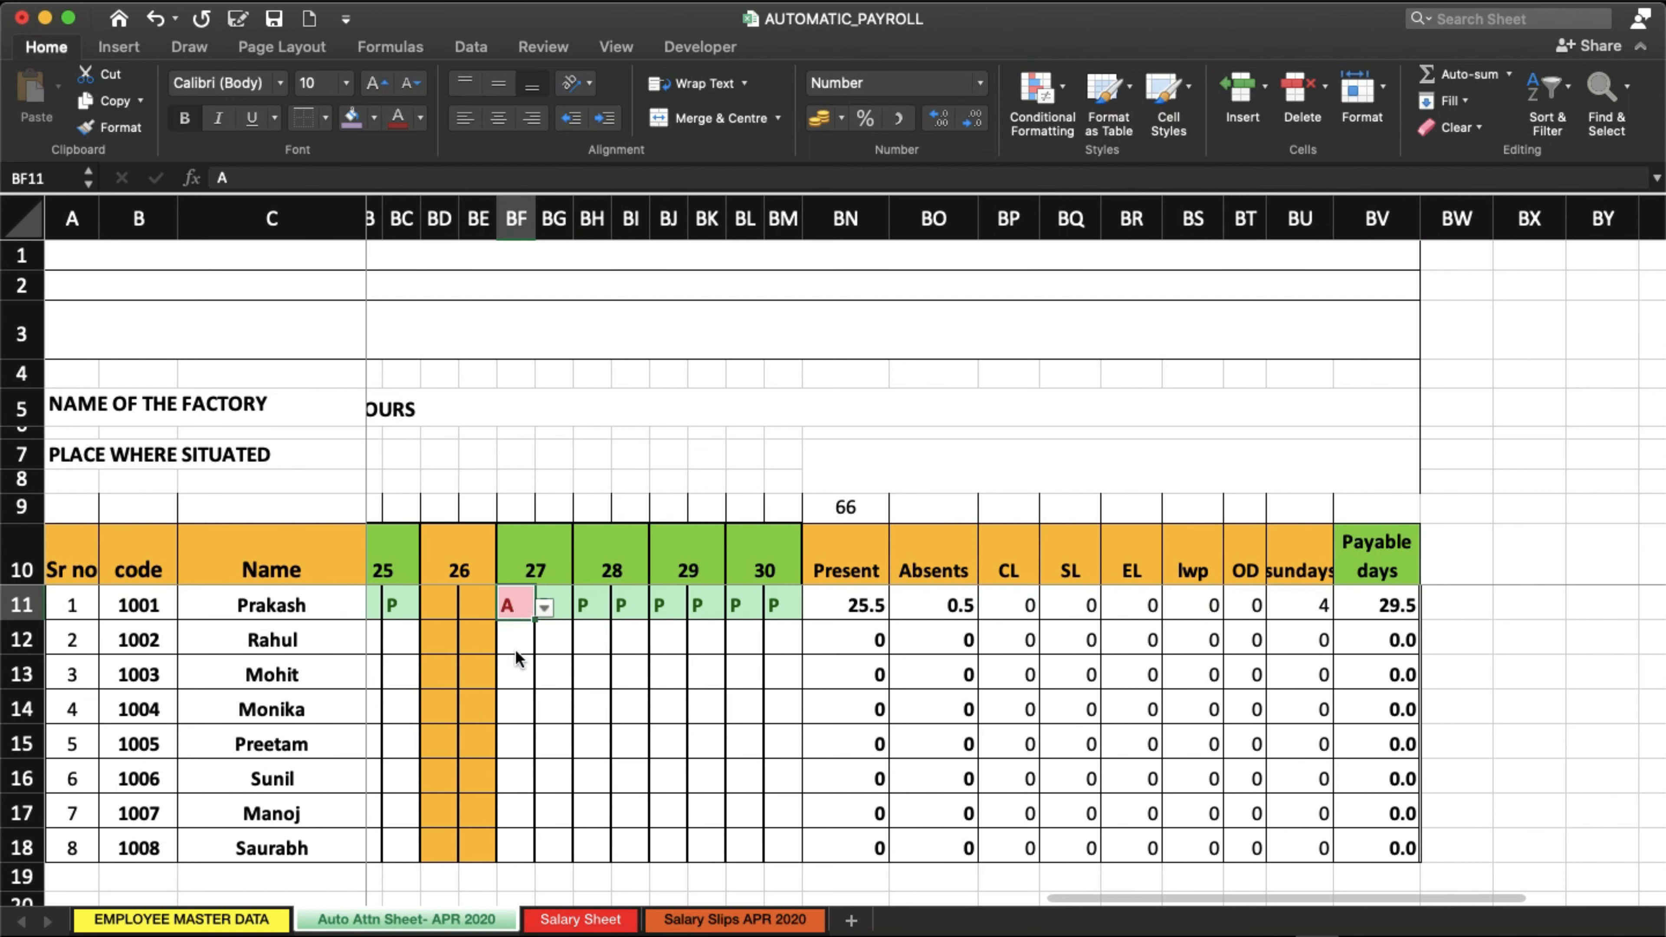
left_click(561, 608)
left_click(582, 607)
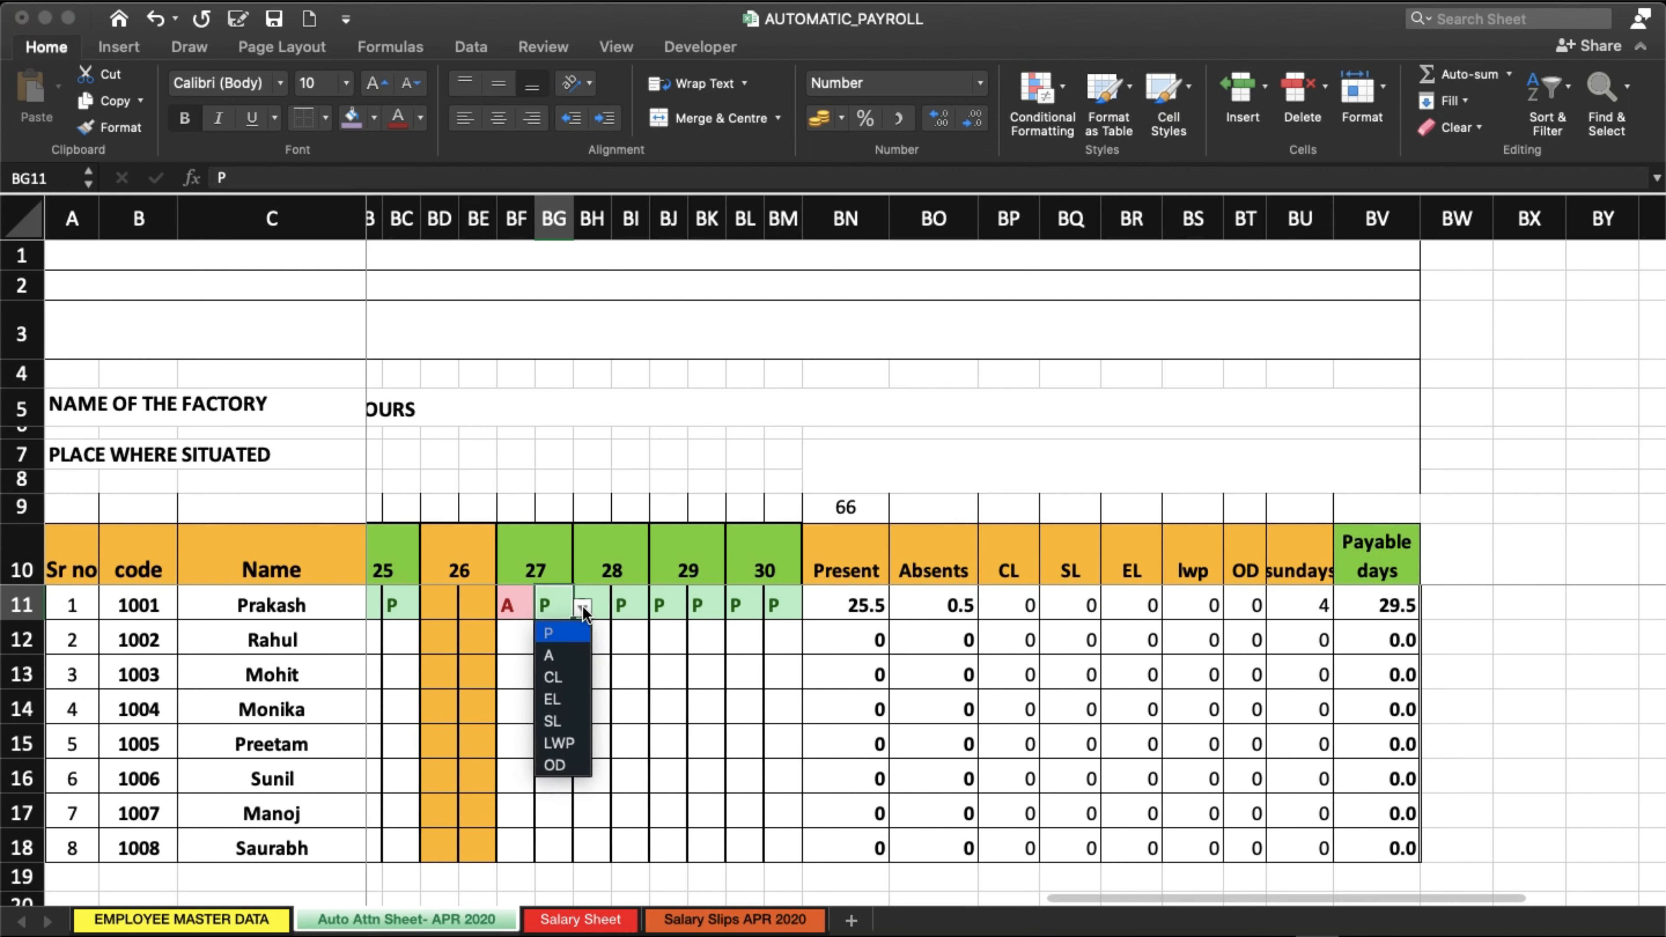
left_click(553, 653)
left_click(592, 672)
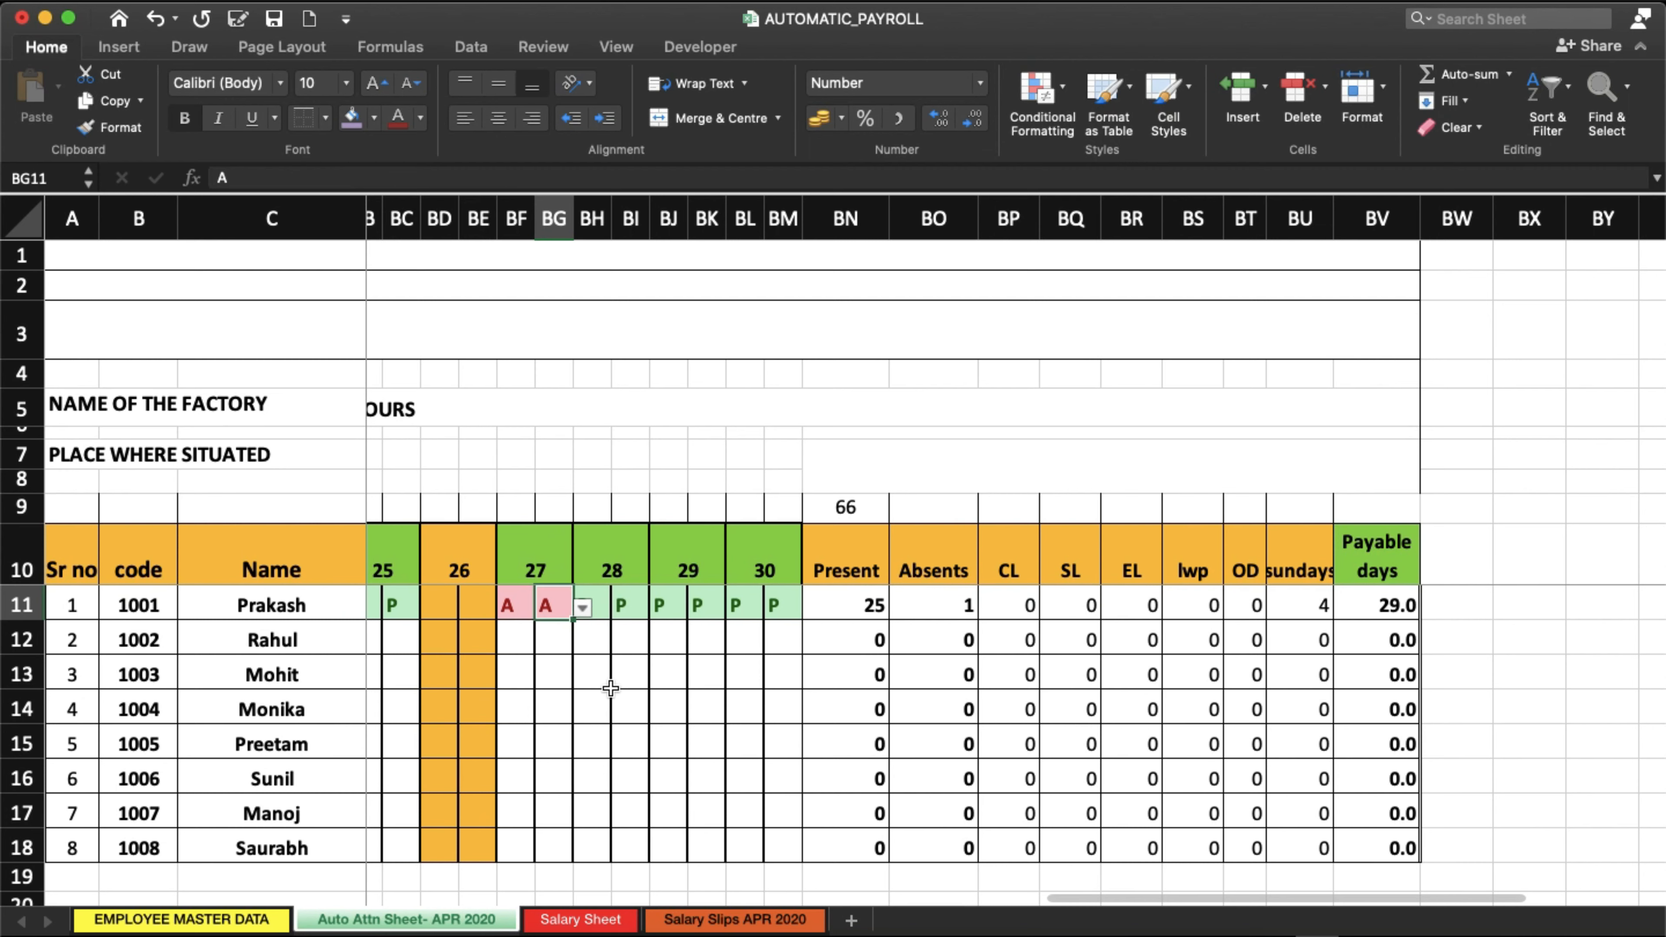
Check the first employee's Present, Absents and Payable days cells in row 11.
left_click(830, 614)
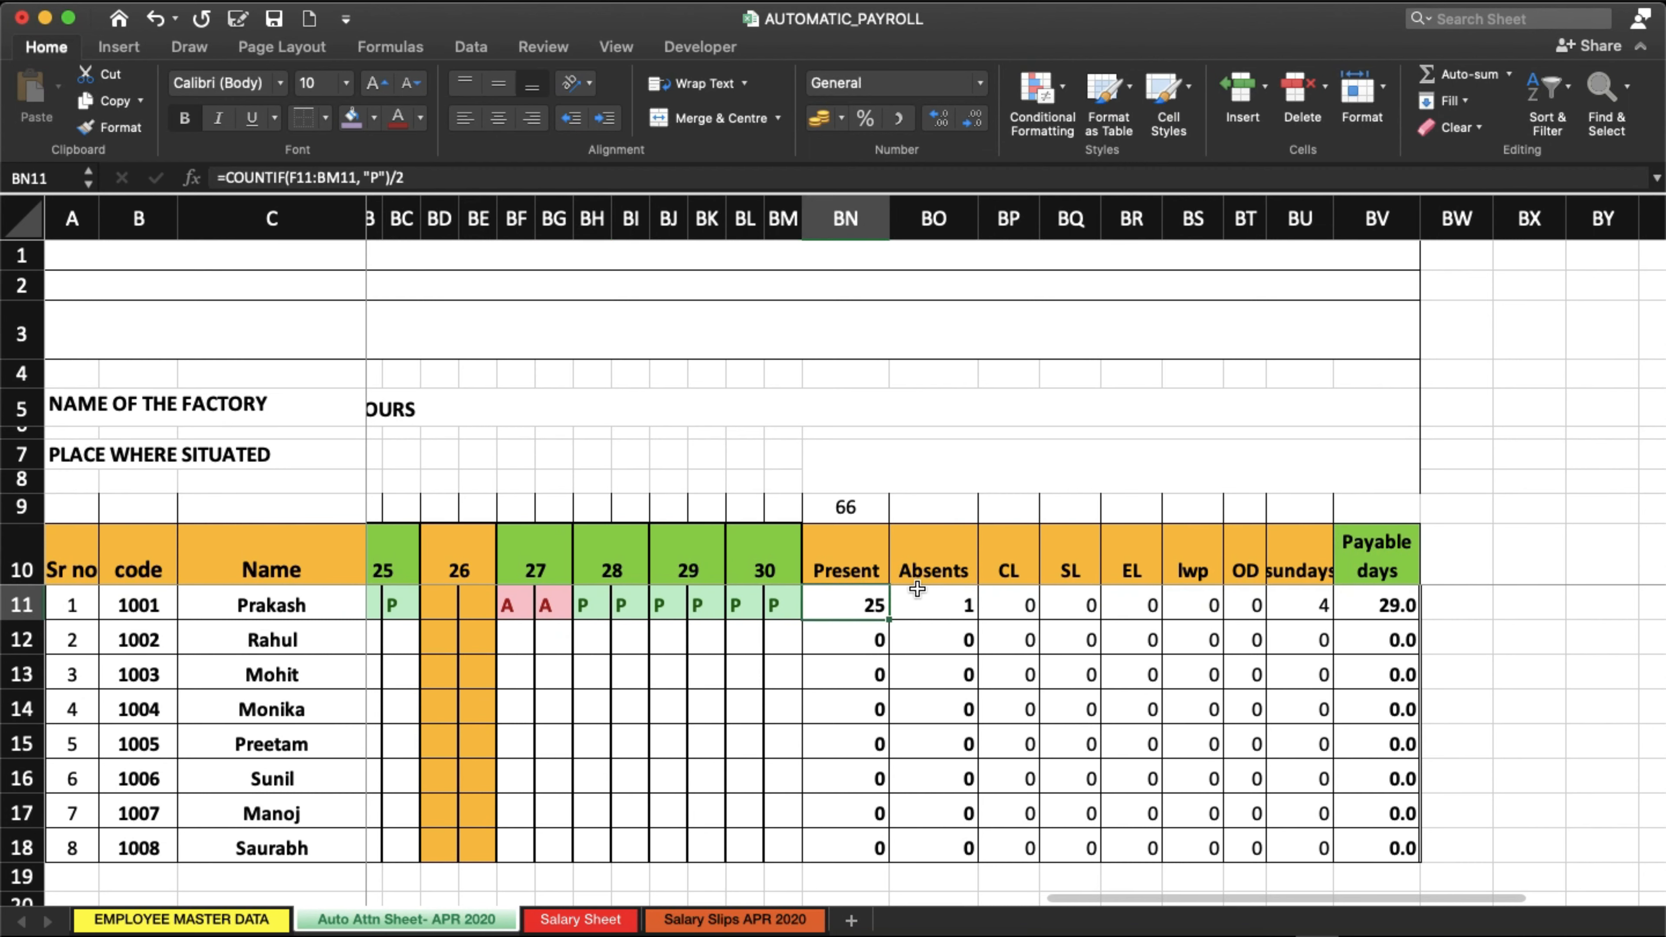
left_click(917, 604)
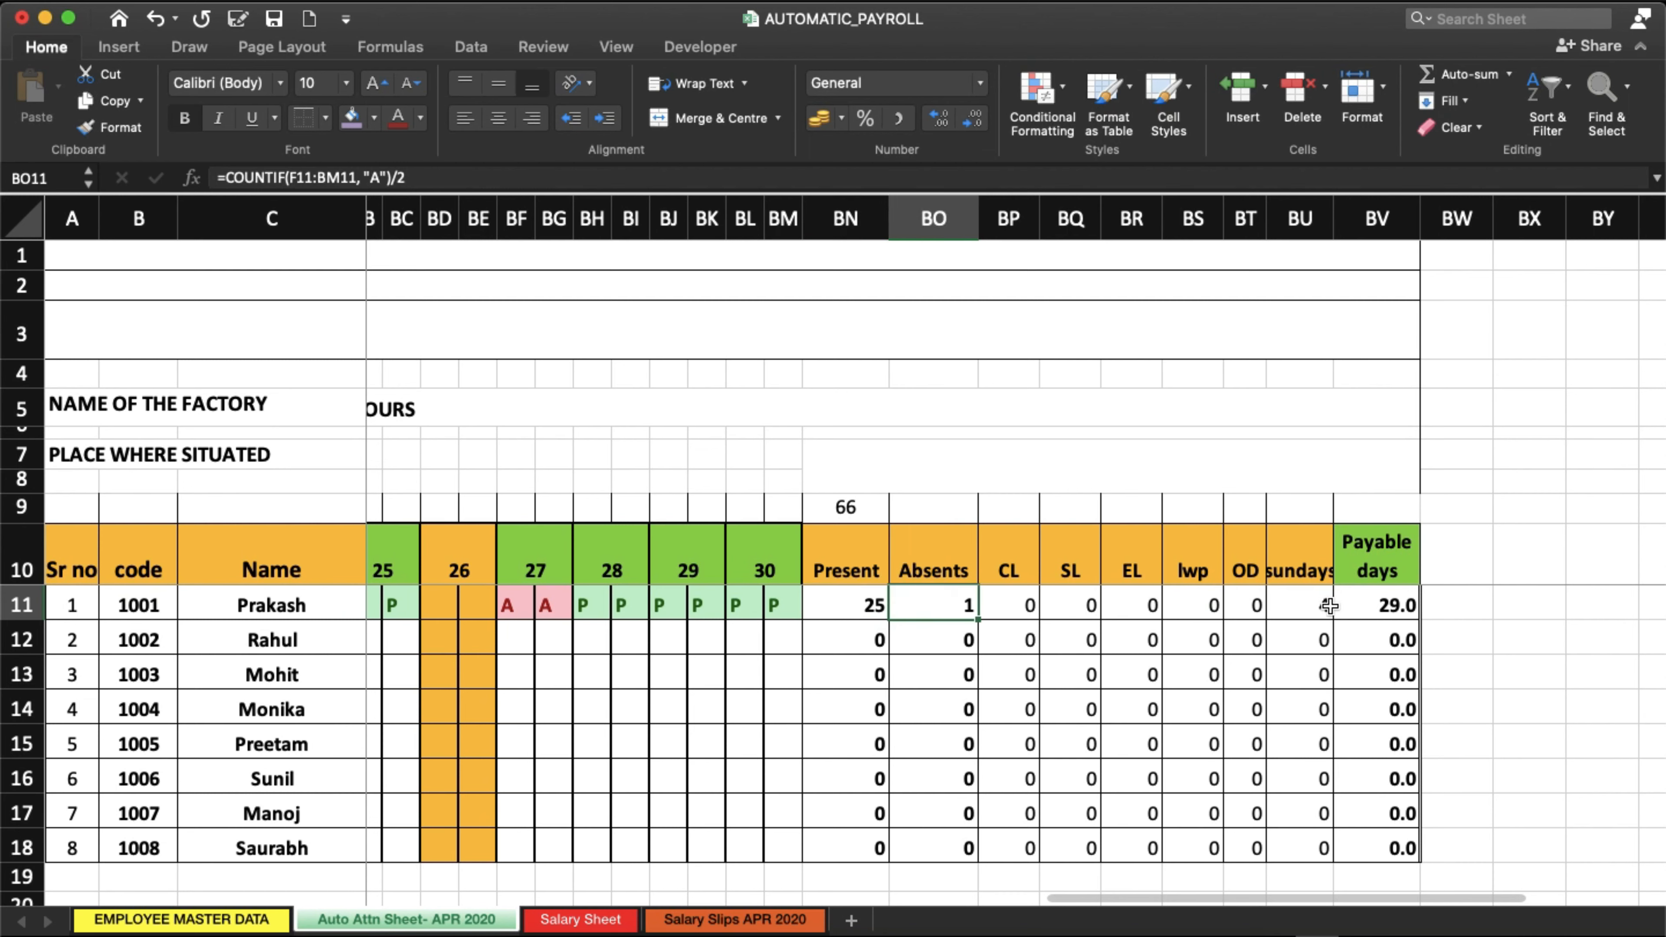
left_click(1363, 609)
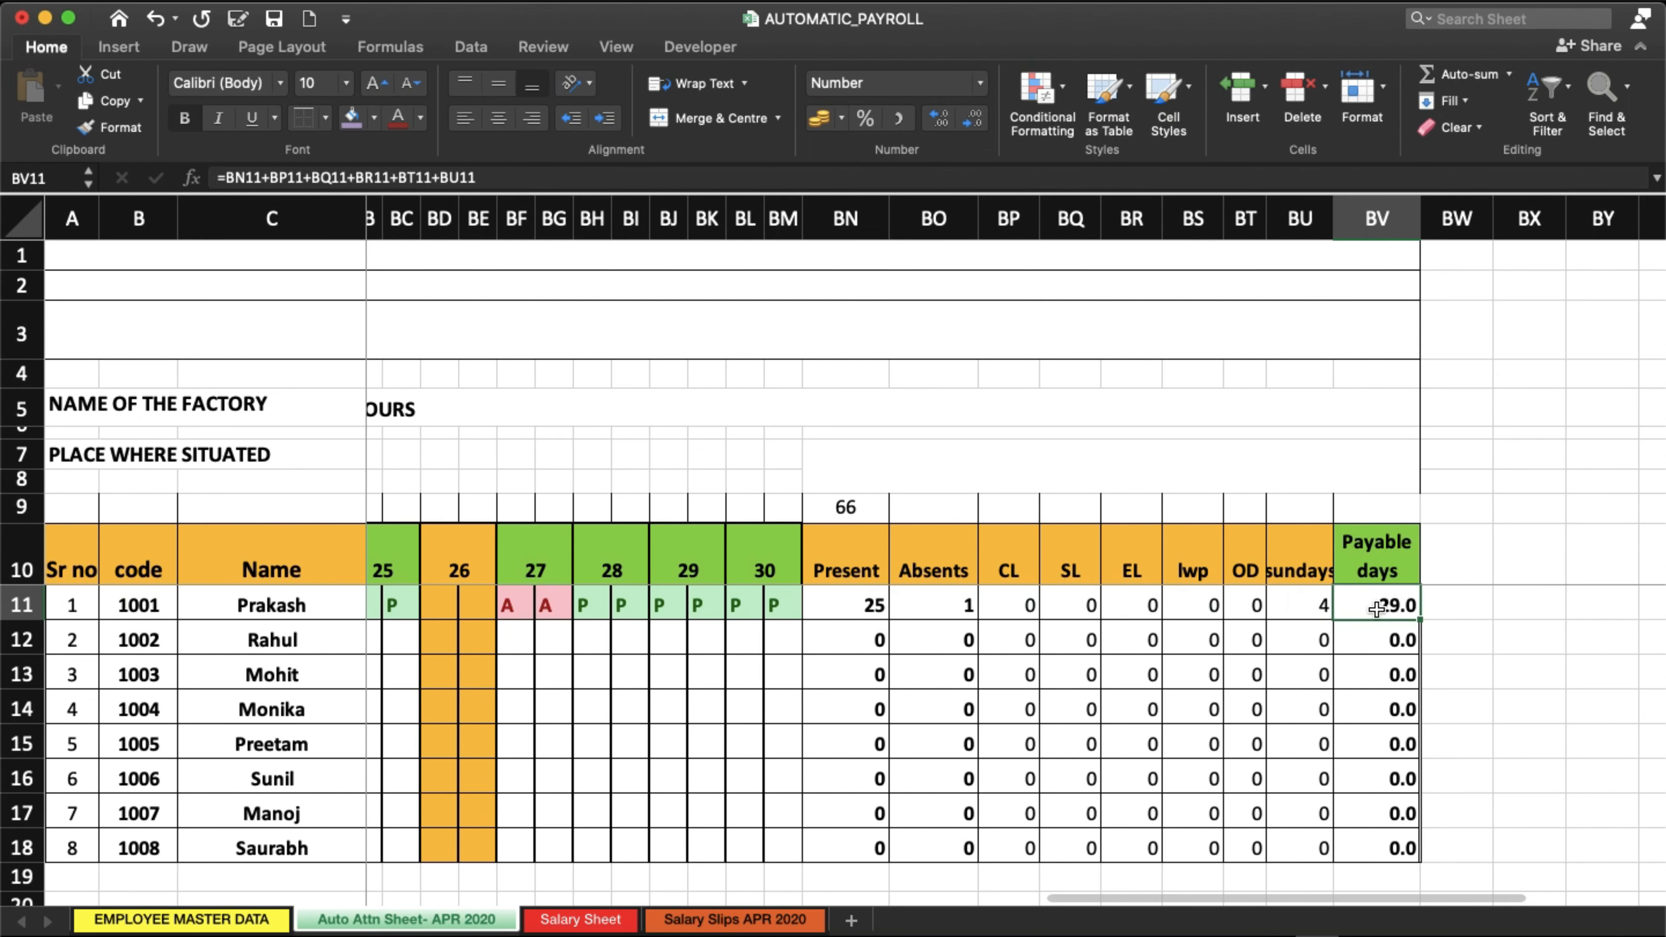
Change both halves of day 28 (BH11 and BI11) to EL for the first employee.
left_click(595, 604)
left_click(620, 609)
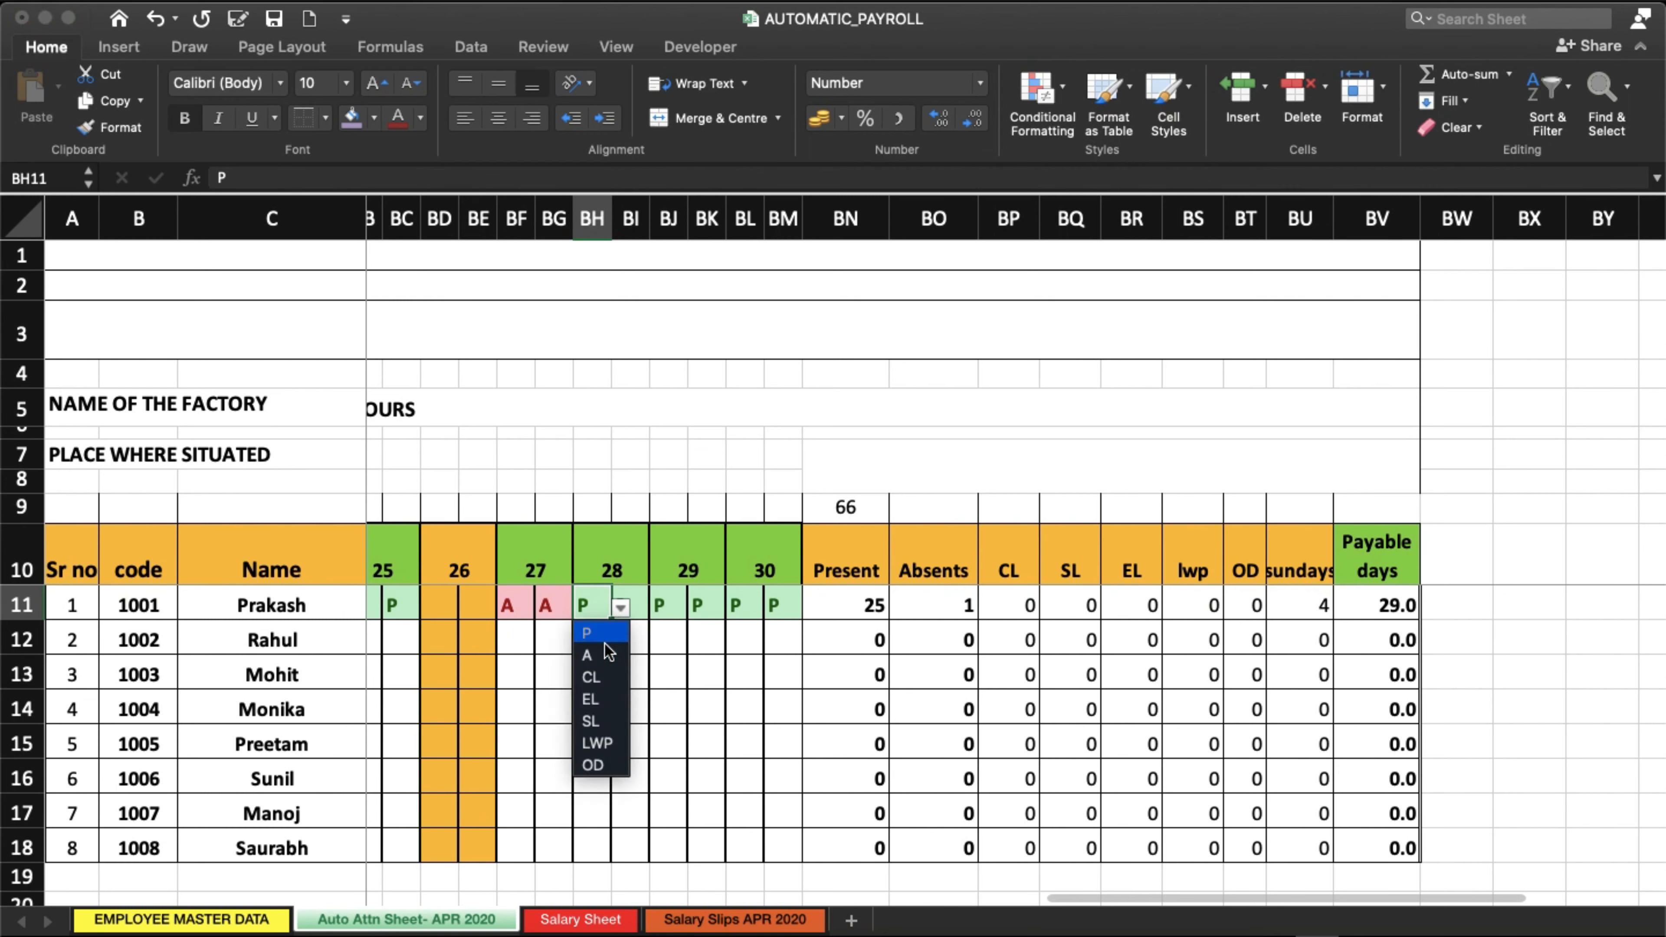
left_click(594, 699)
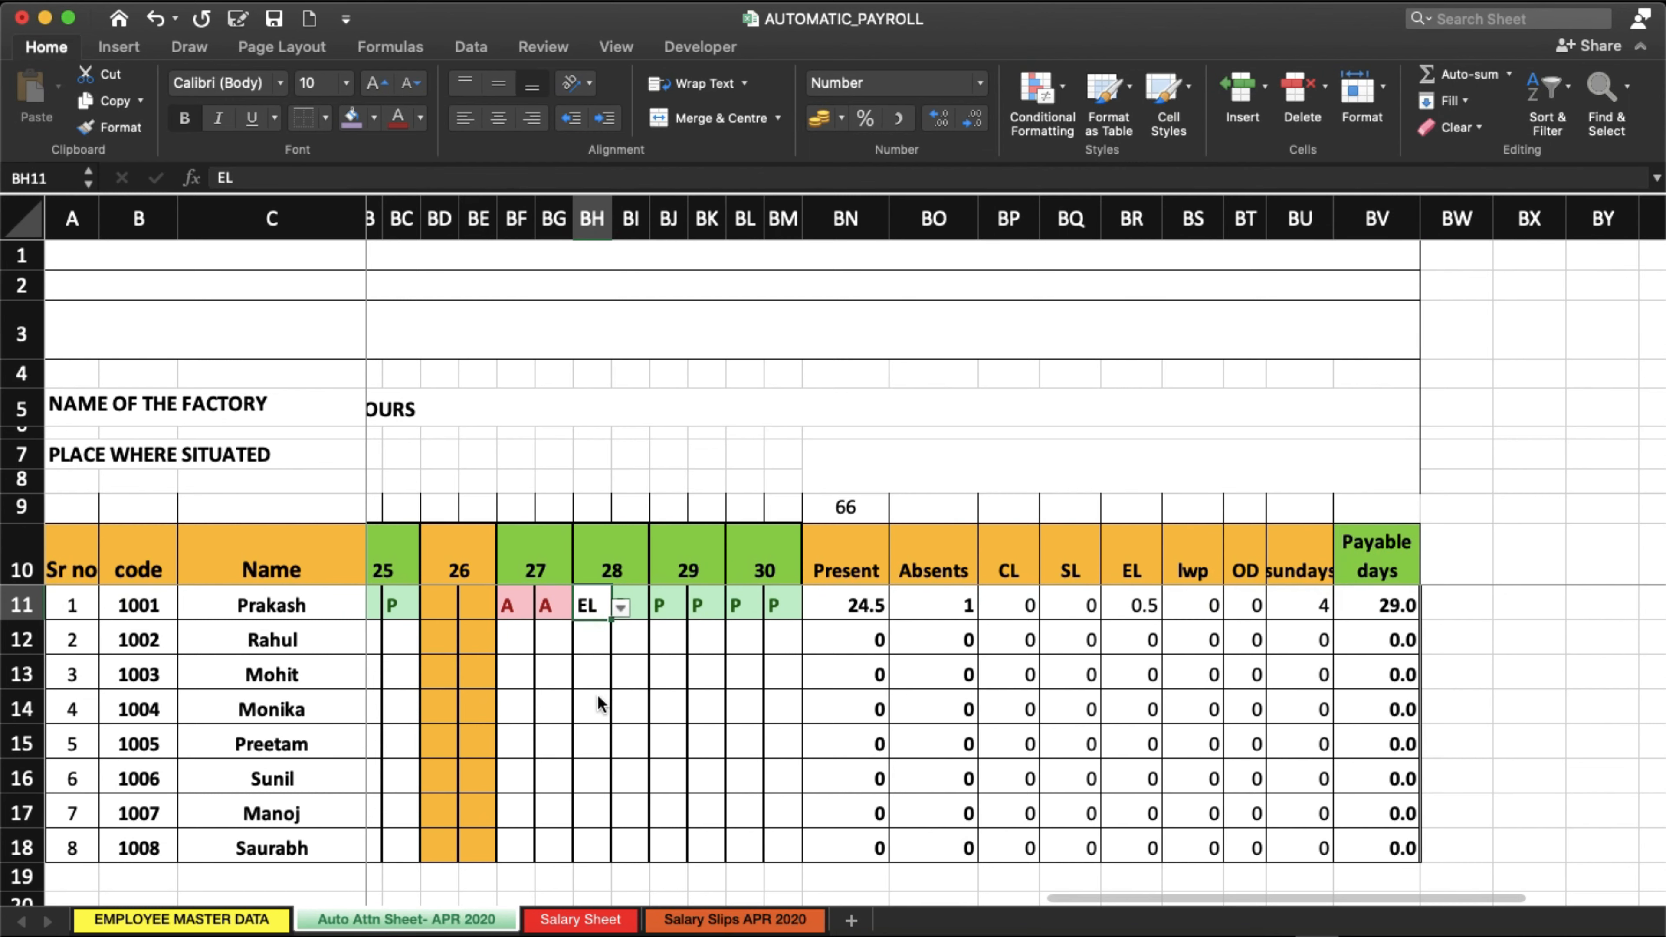
left_click(622, 605)
left_click(635, 594)
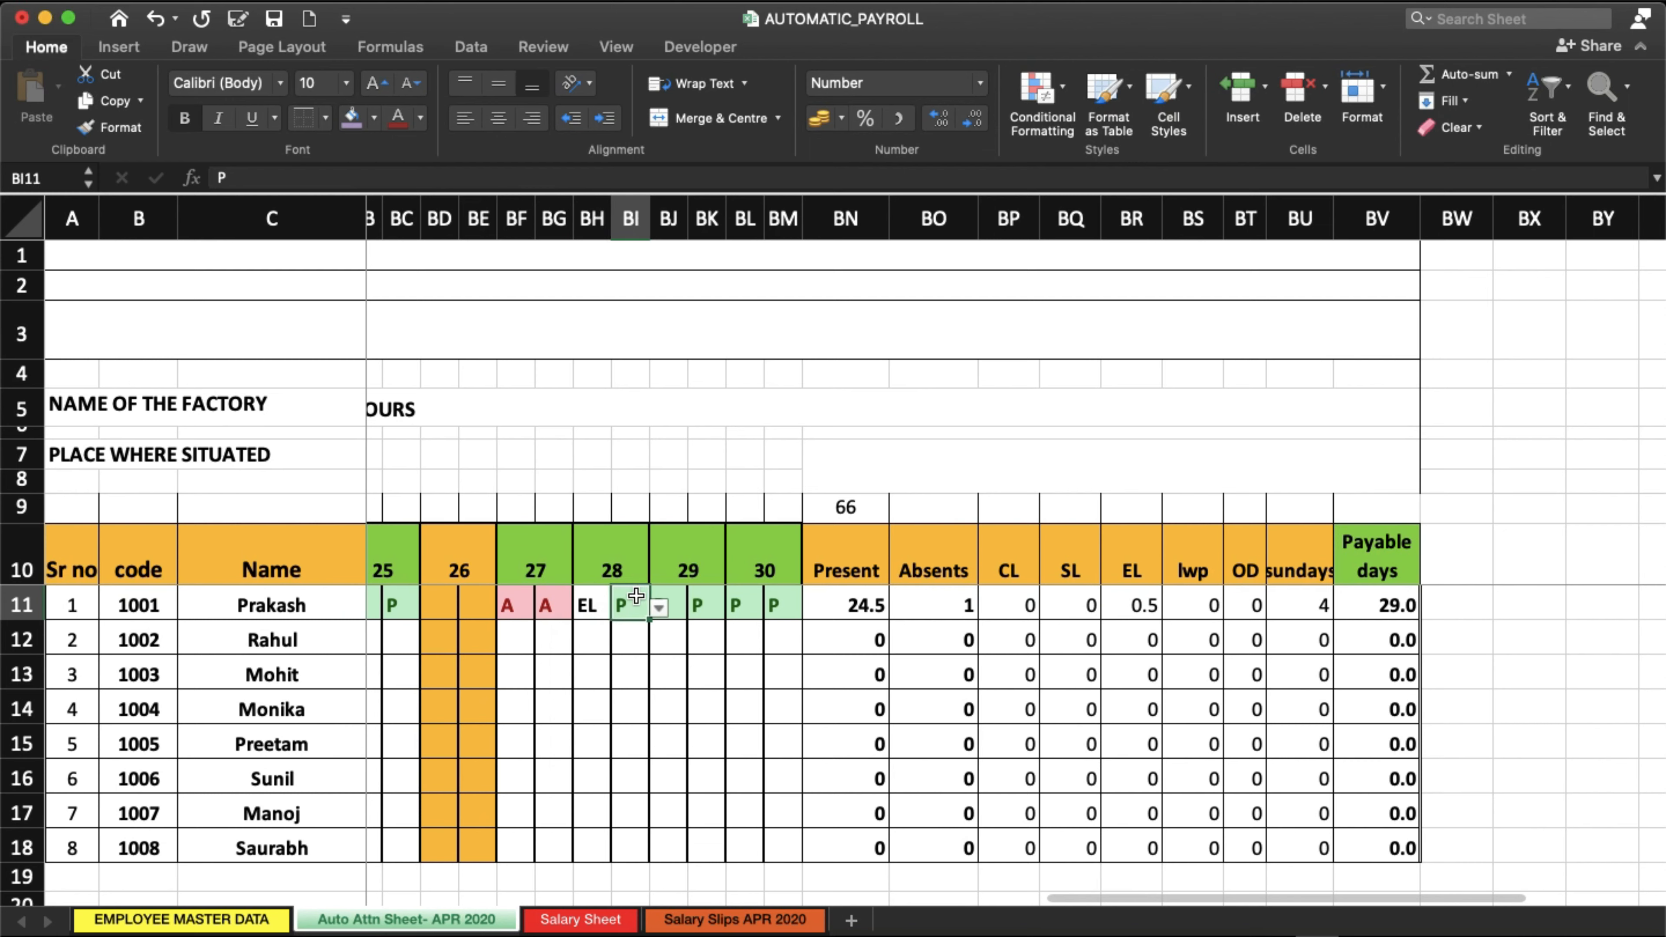
left_click(659, 608)
left_click(632, 701)
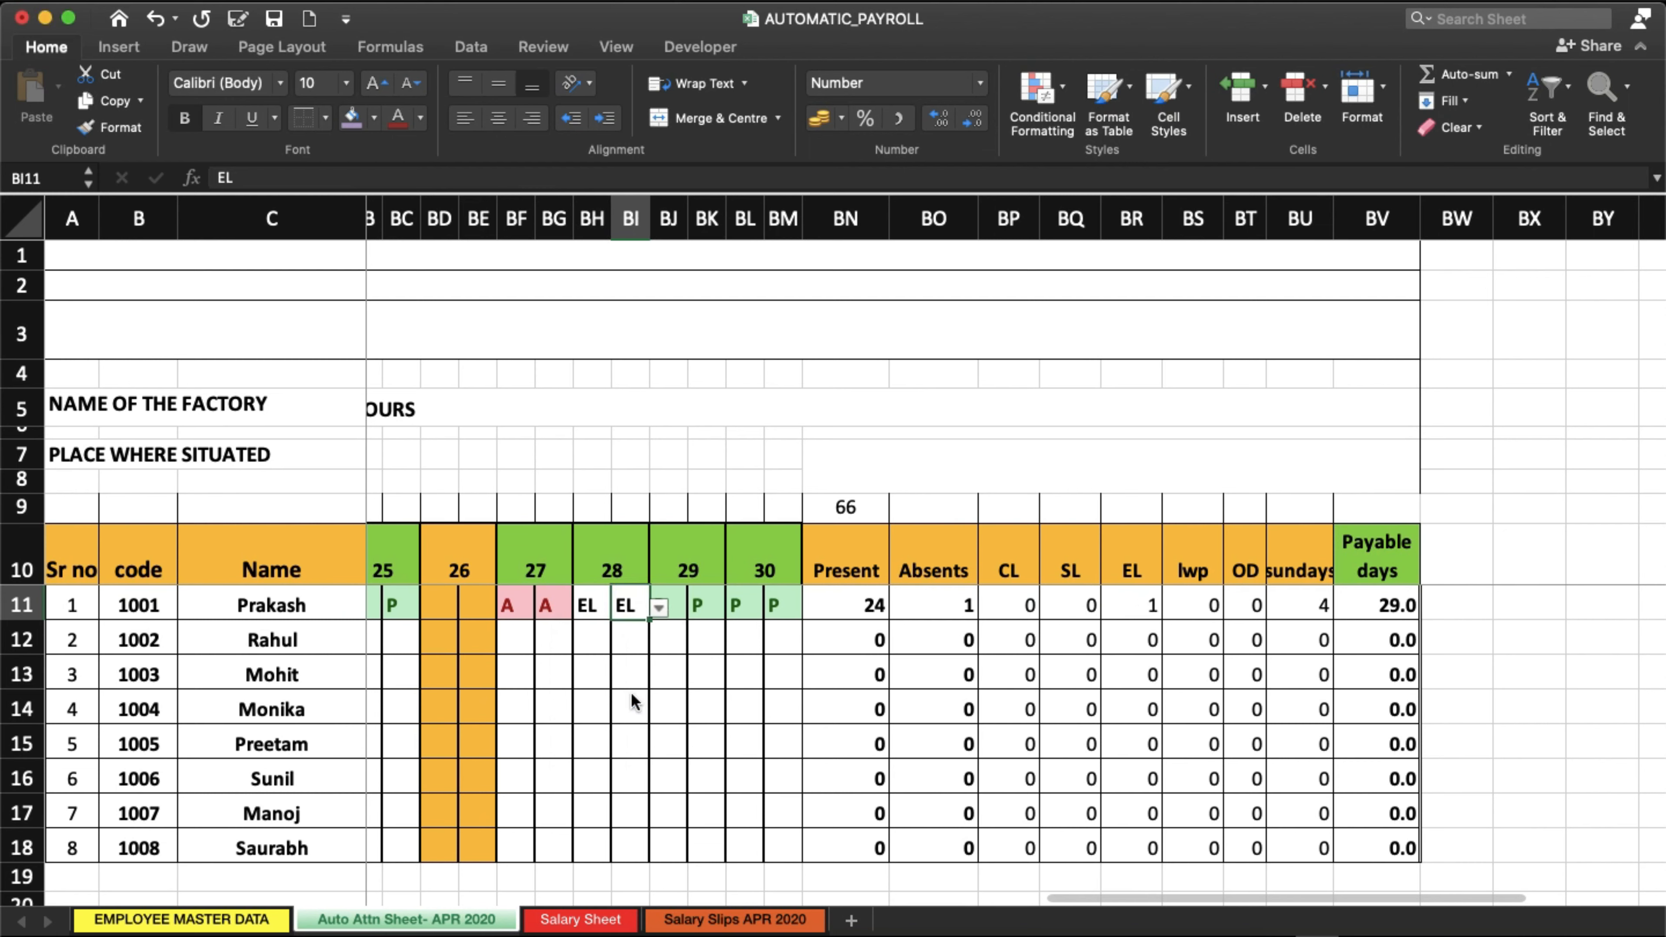
Check the first employee's EL, Present, Absents and Payable days cells in row 11 after the leave entry.
left_click(1359, 606)
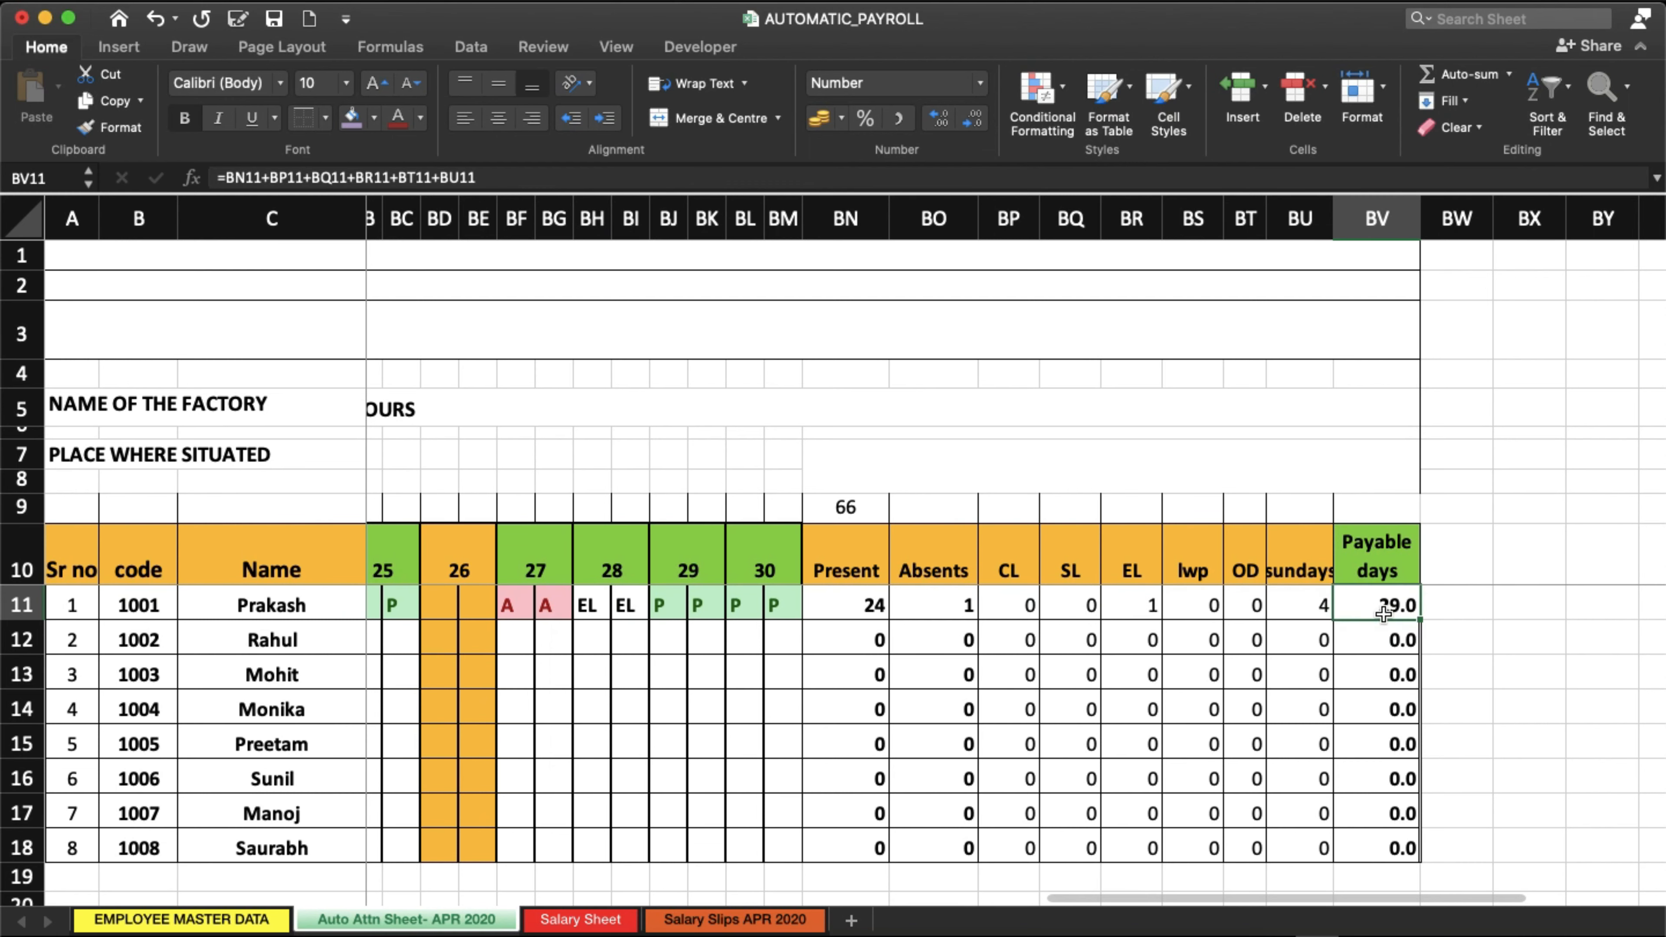
left_click(1128, 610)
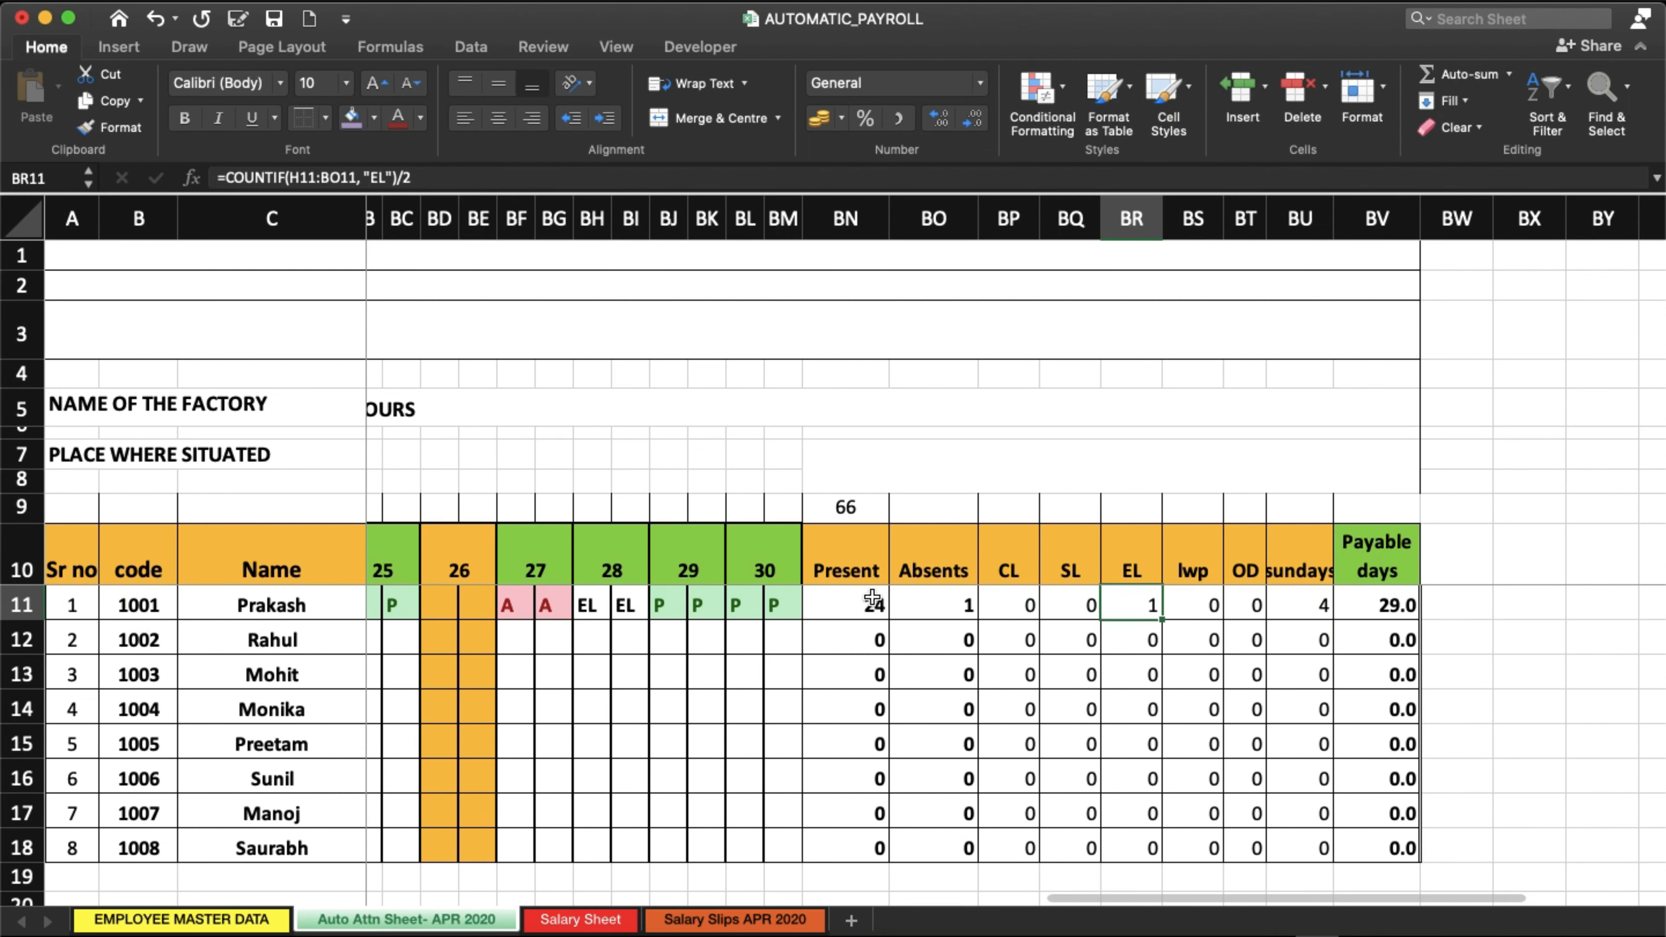
left_click(848, 604)
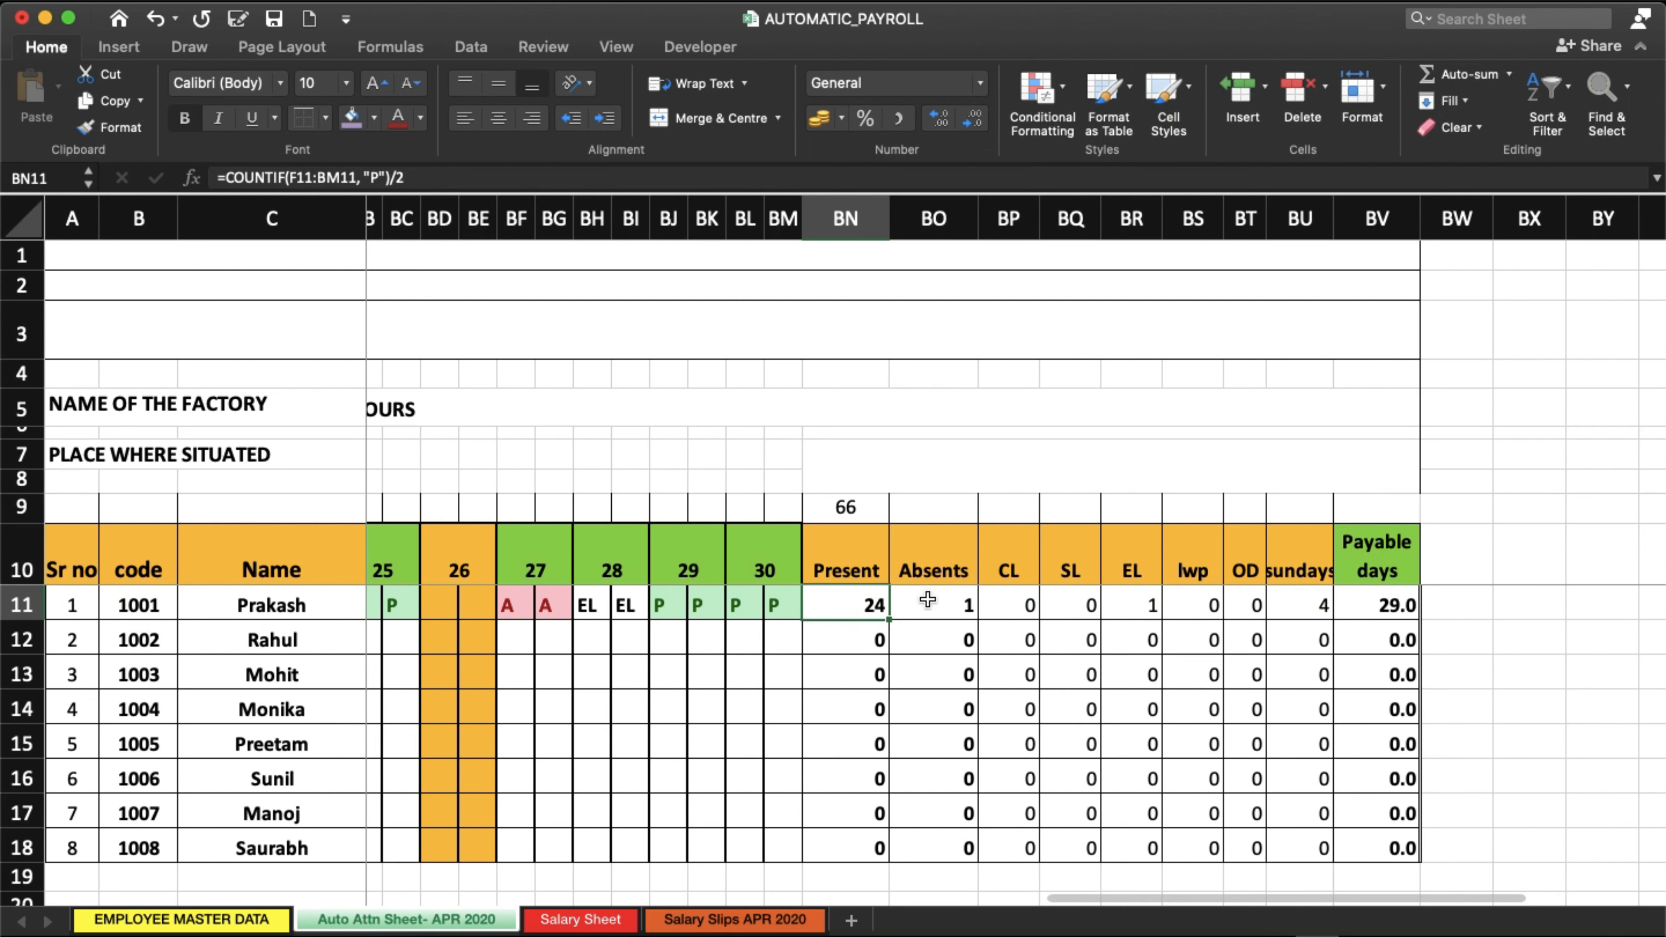
left_click(953, 609)
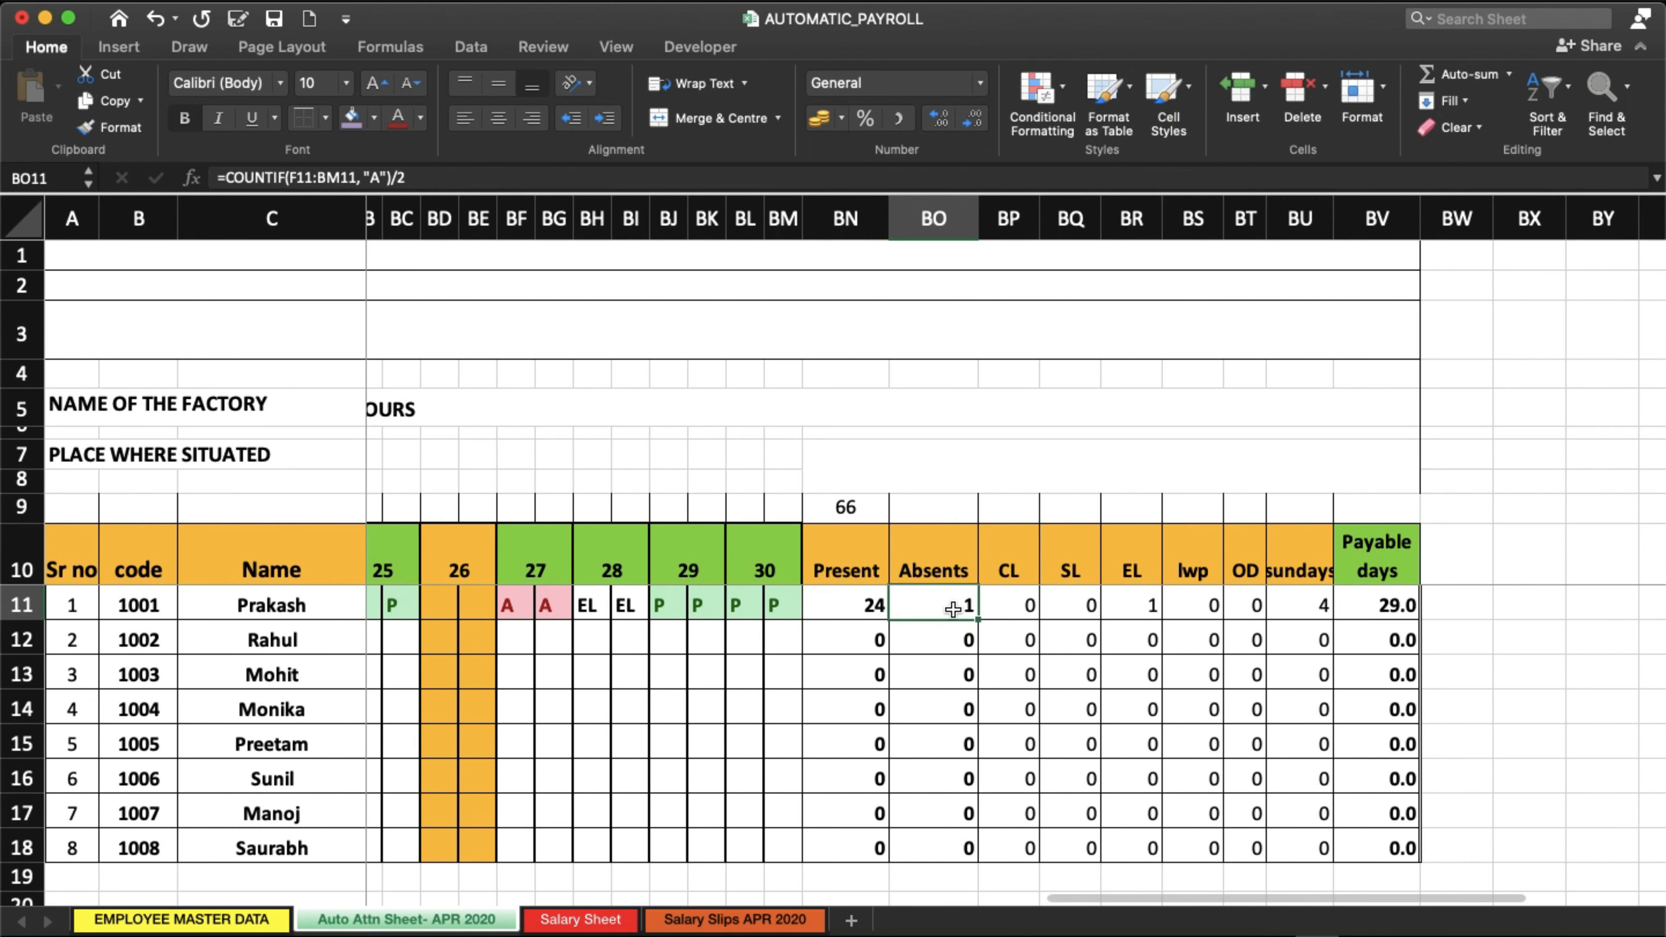
left_click(1137, 610)
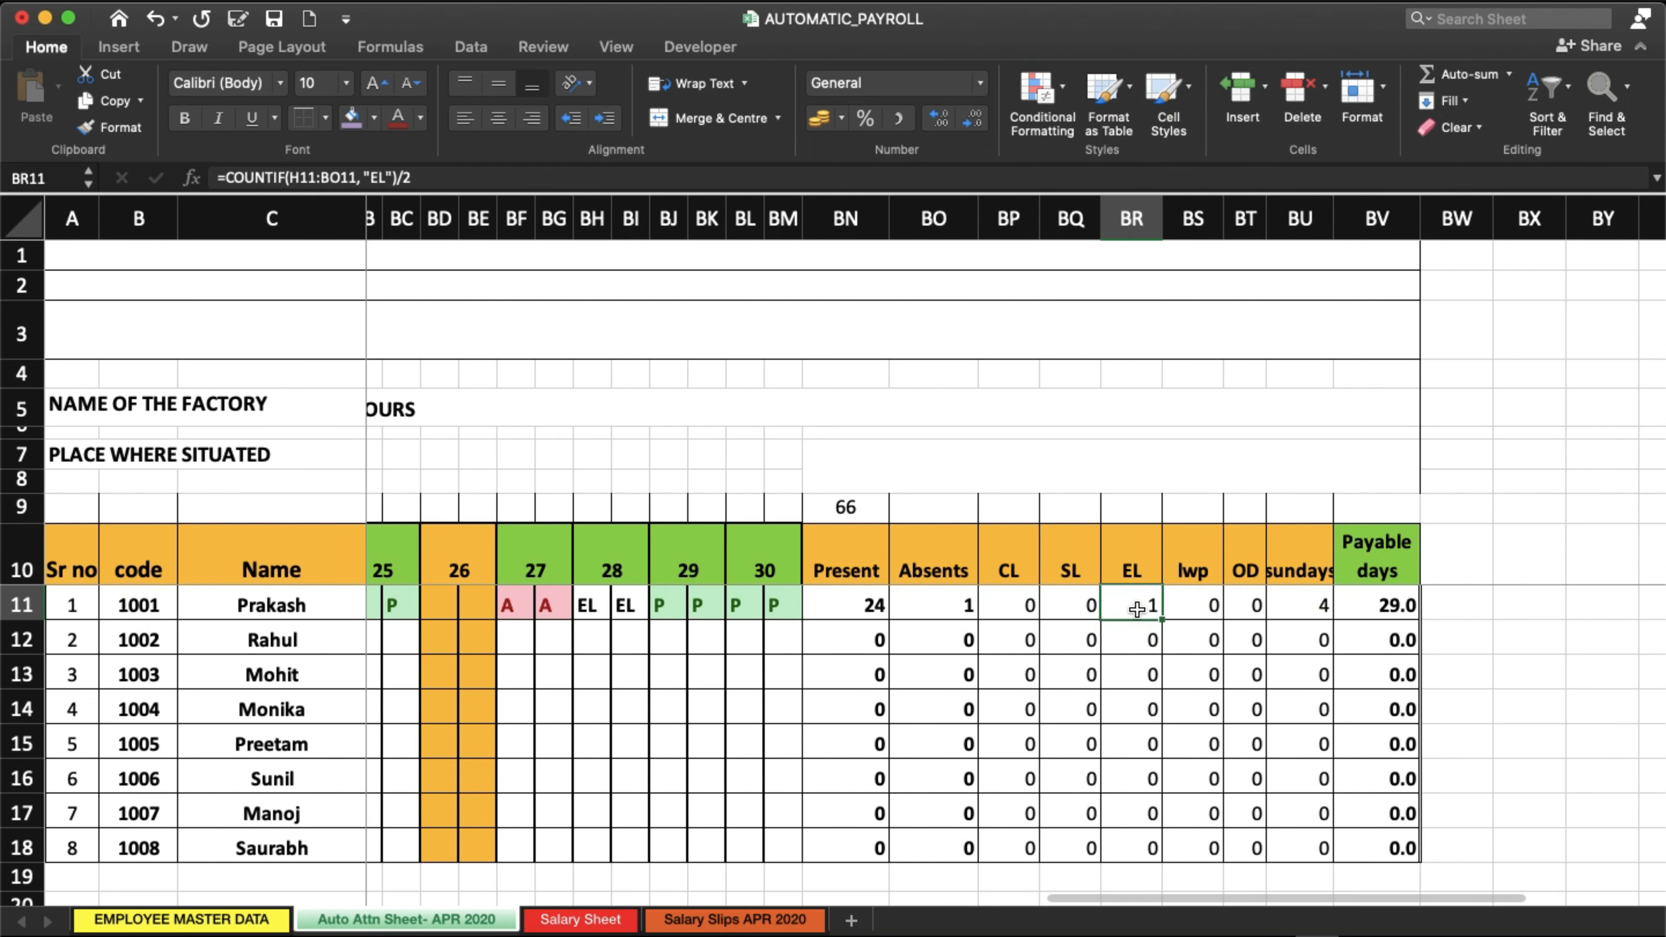
left_click(1366, 611)
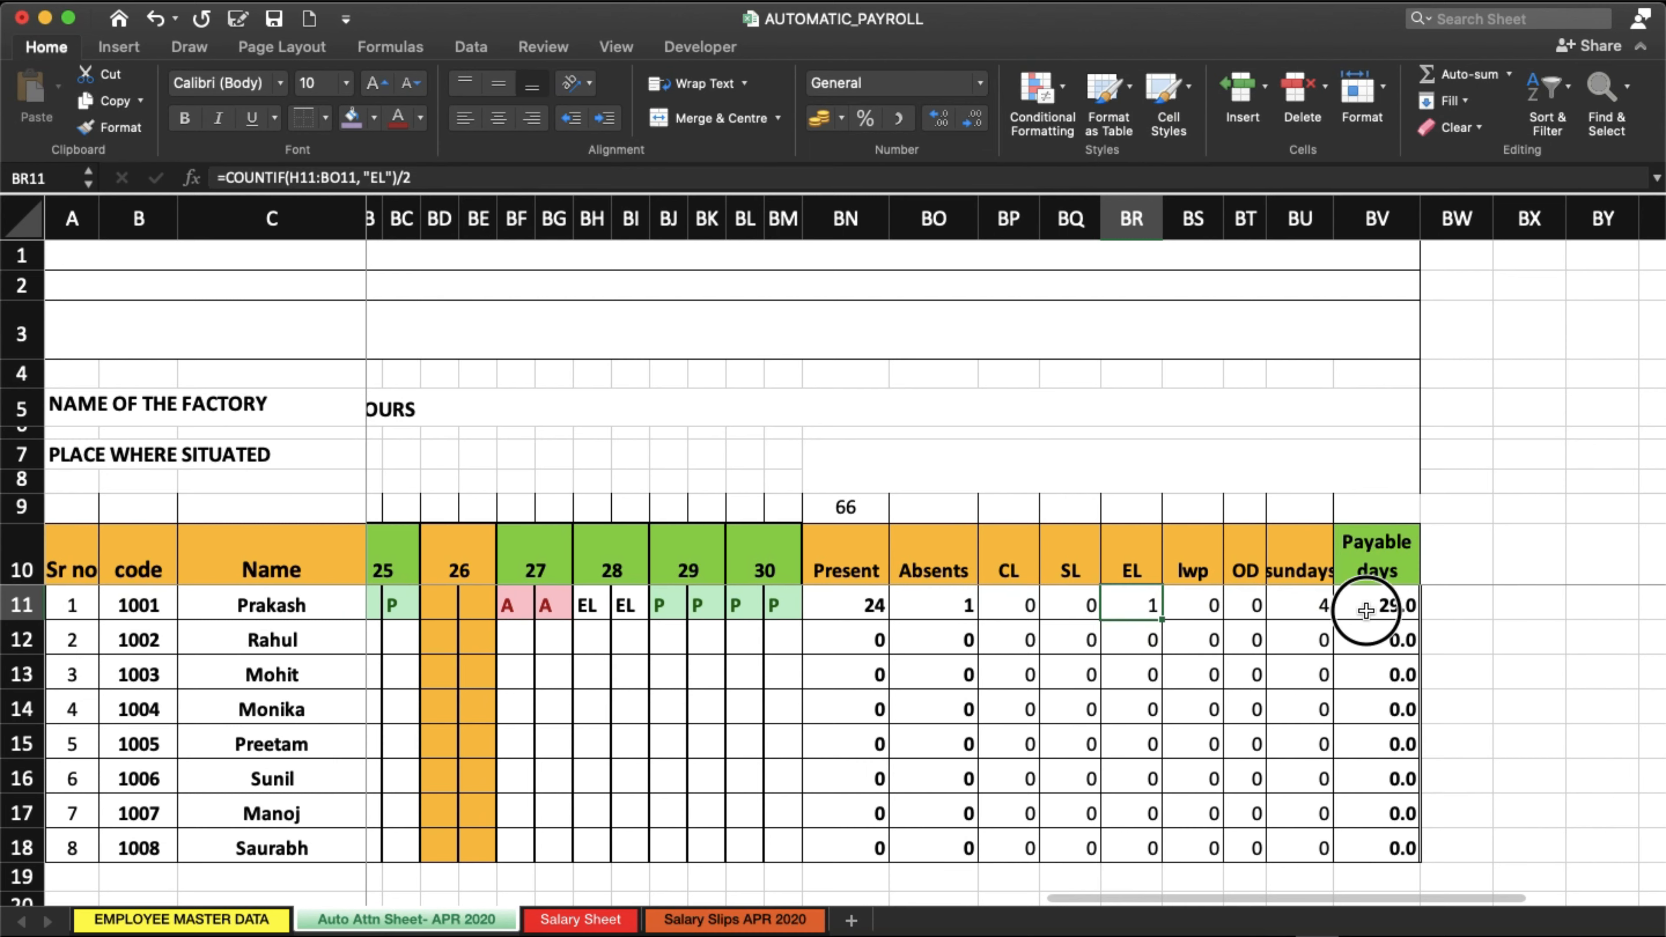
Fill the first employee's daily attendance for days 1 to 30 down into the second employee's row (F12:BM12).
scroll(474, 642, "left", 15)
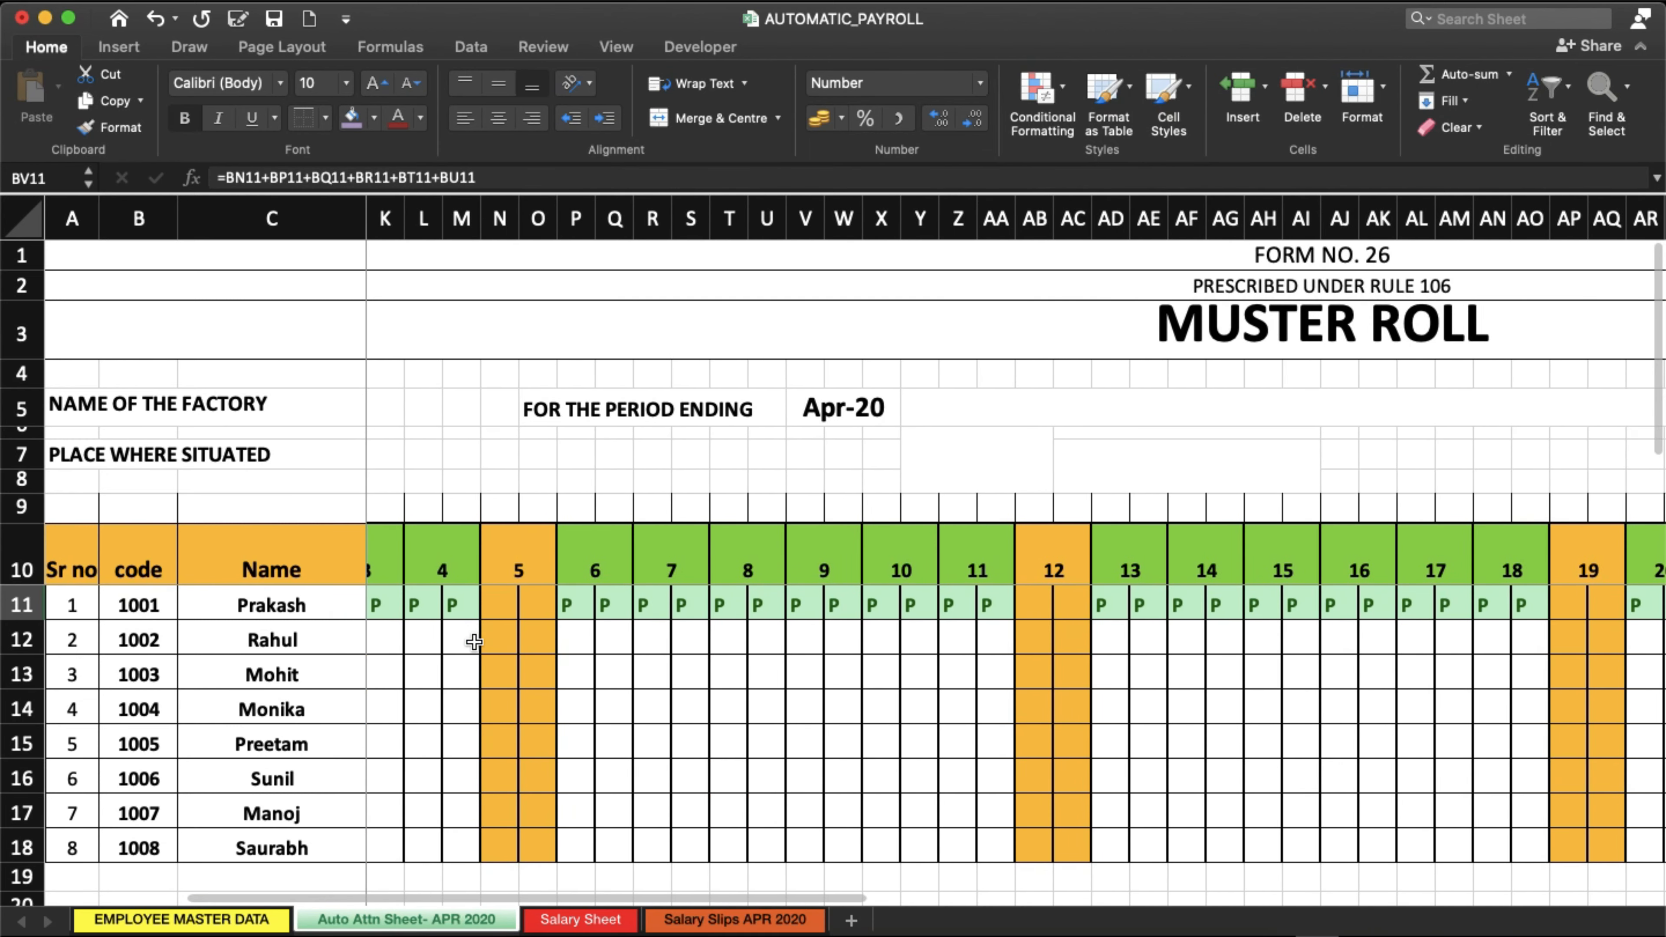
scroll(733, 718, "left", 10)
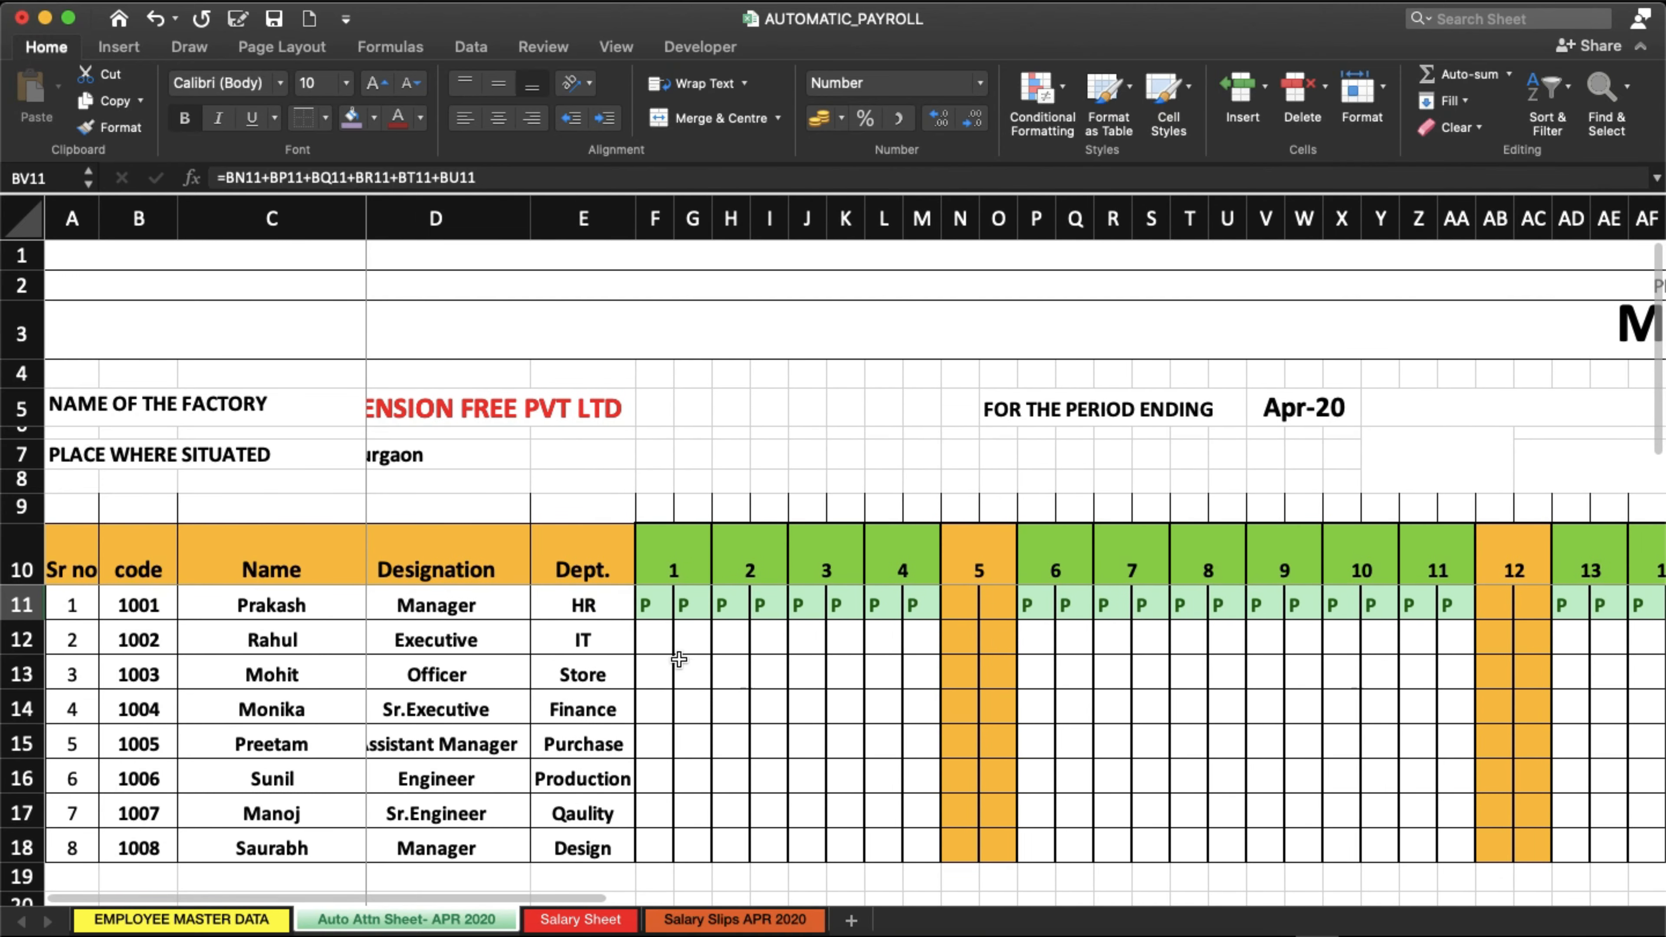
left_click_drag(662, 640, 1451, 627)
key("ctrl+d")
scroll(532, 725, "left", 3)
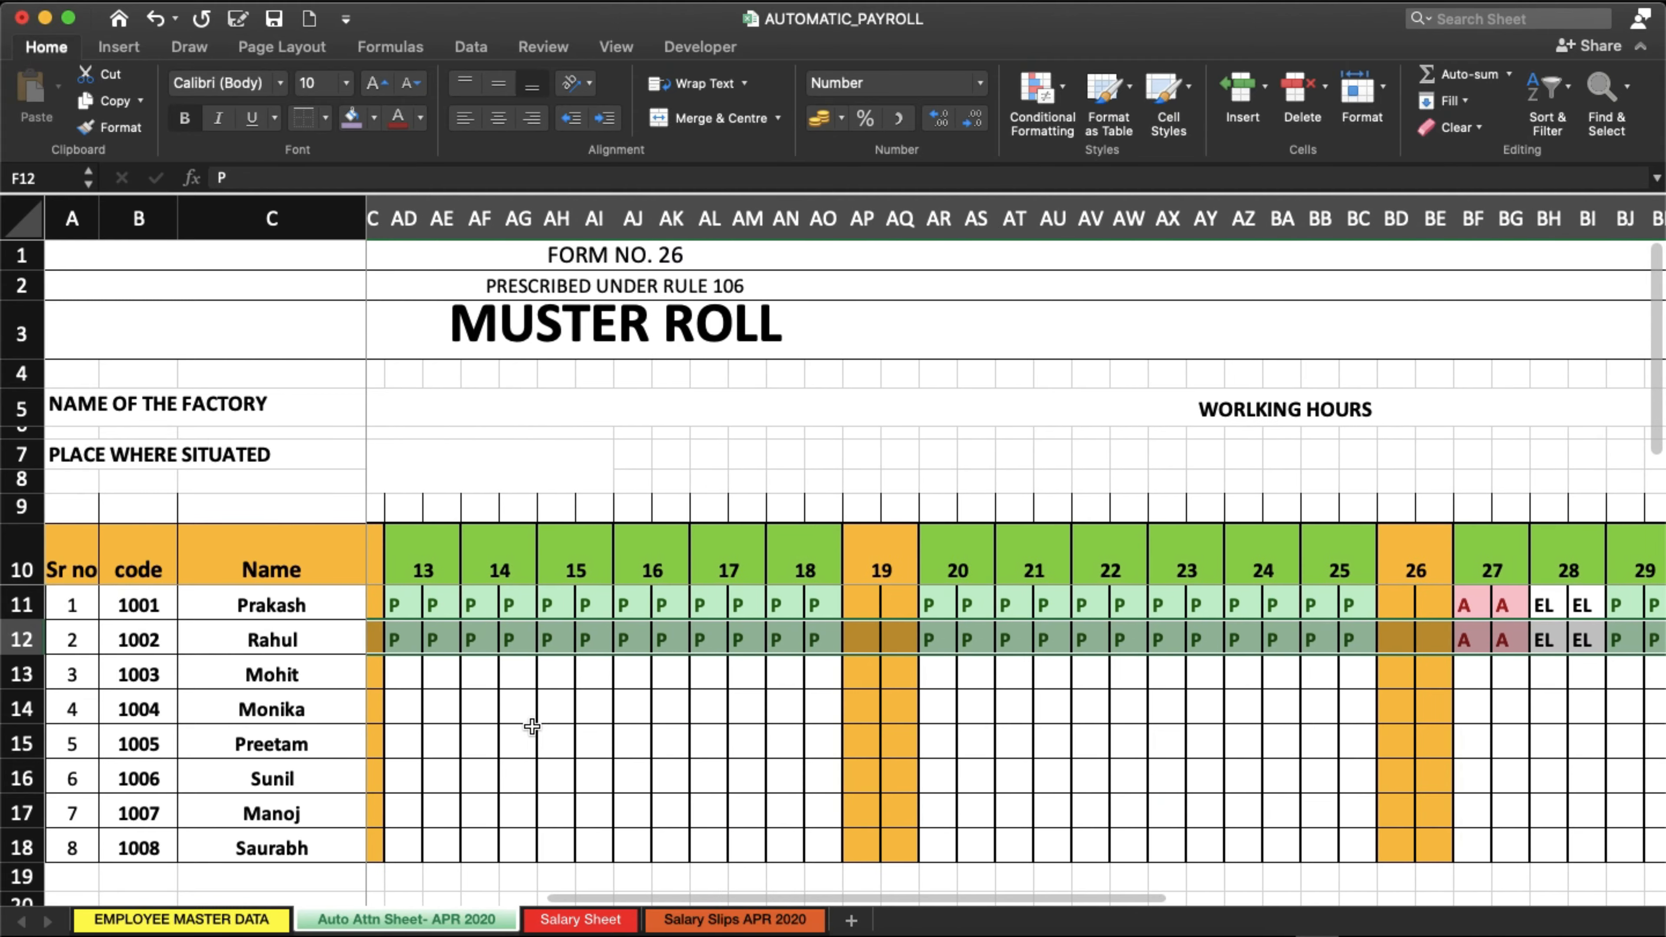
key("cmd+c")
scroll(531, 724, "left", 10)
left_click_drag(705, 672, 1115, 860)
left_click(1035, 677)
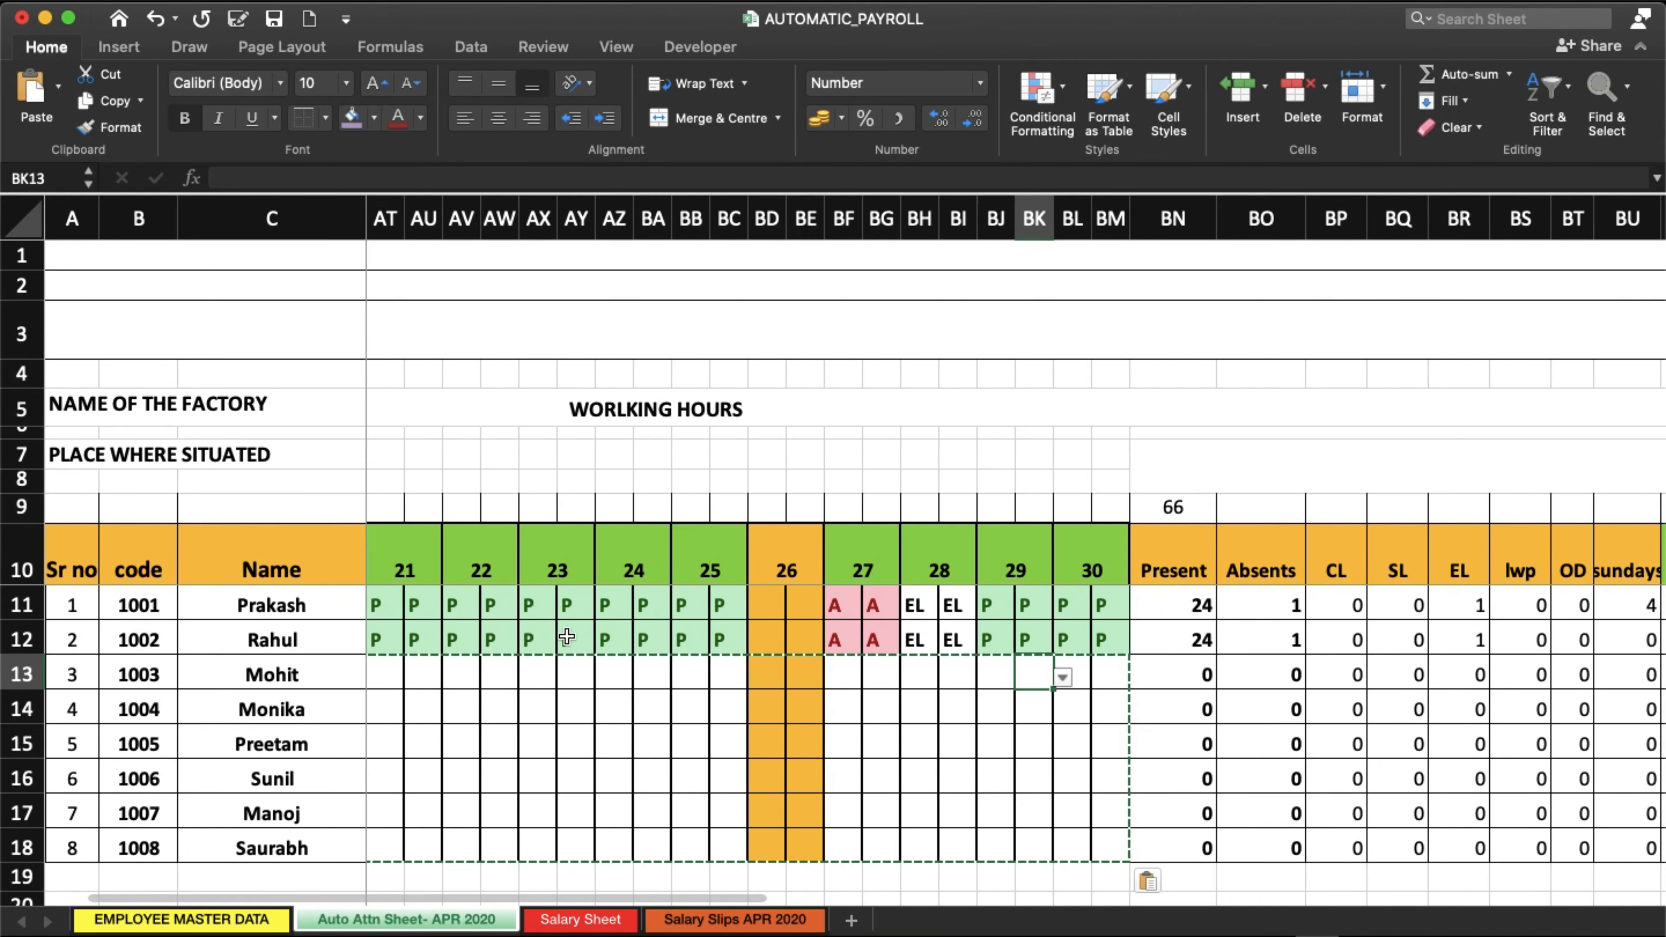
Copy the second employee's daily attendance (F12:BM12) and paste it into the rows of the remaining six employees (F13:BM18).
scroll(566, 637, "left", 10)
scroll(676, 642, "down", 5)
scroll(677, 641, "up", 3)
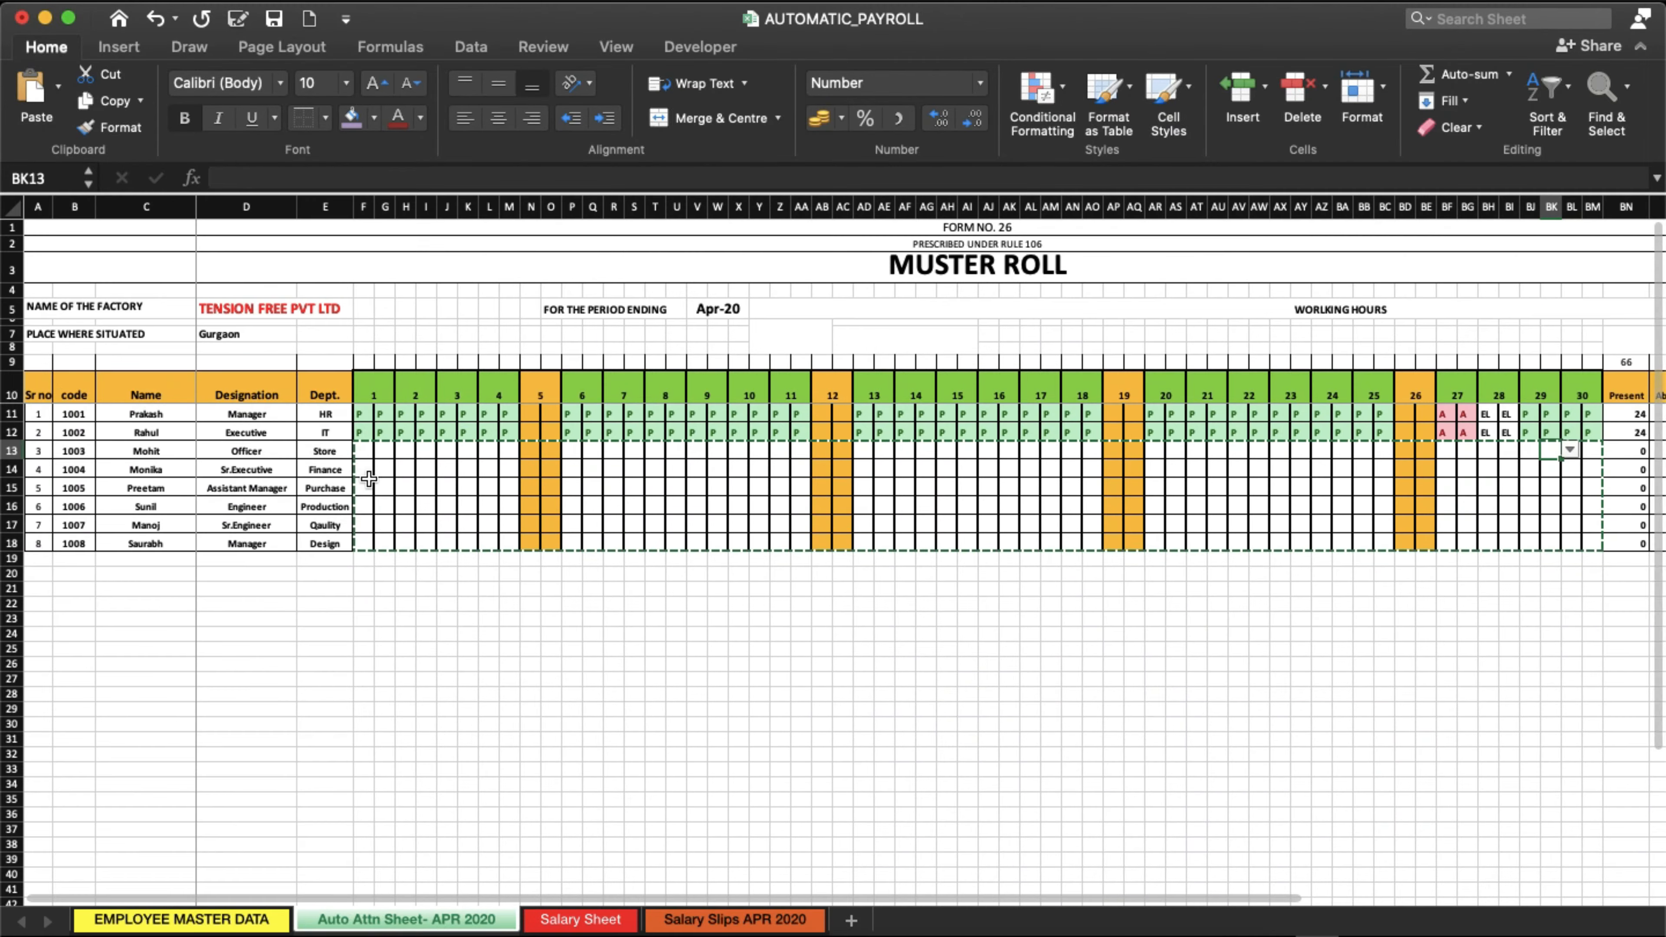
left_click_drag(364, 431, 1590, 544)
key("super+c")
key("super+v")
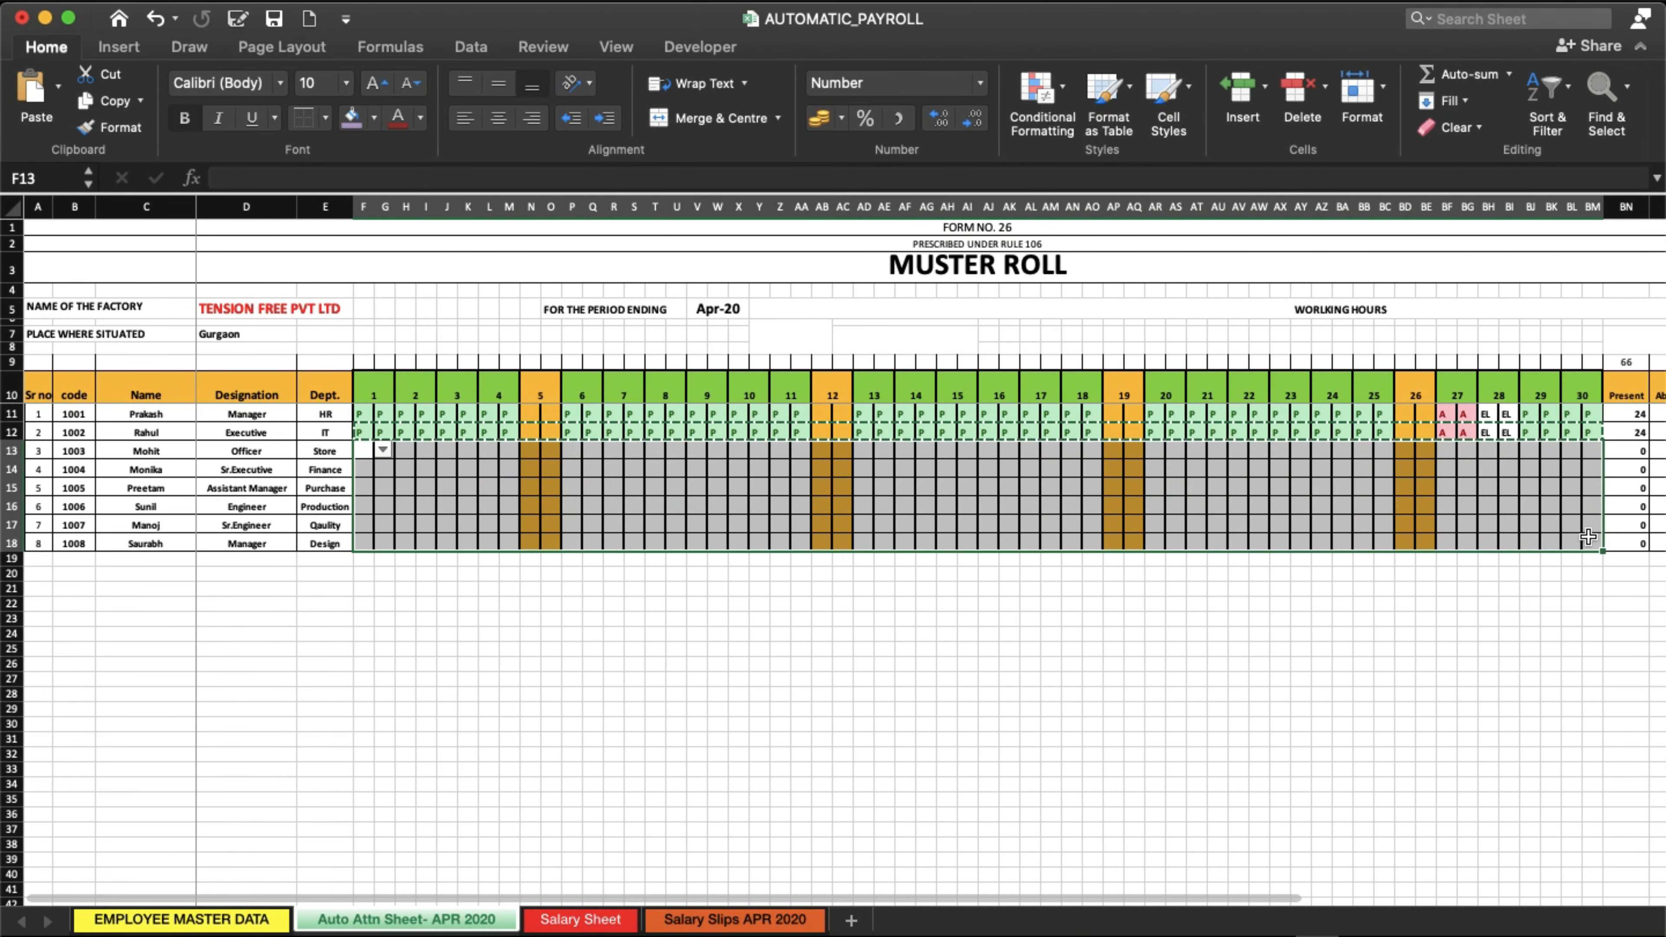
left_click(1197, 693)
Enter 4 as the Sundays count for the second to eighth employees in BU12:BU18.
scroll(1196, 693, "up", 3)
scroll(1197, 694, "up", 2)
scroll(1197, 694, "right", 10)
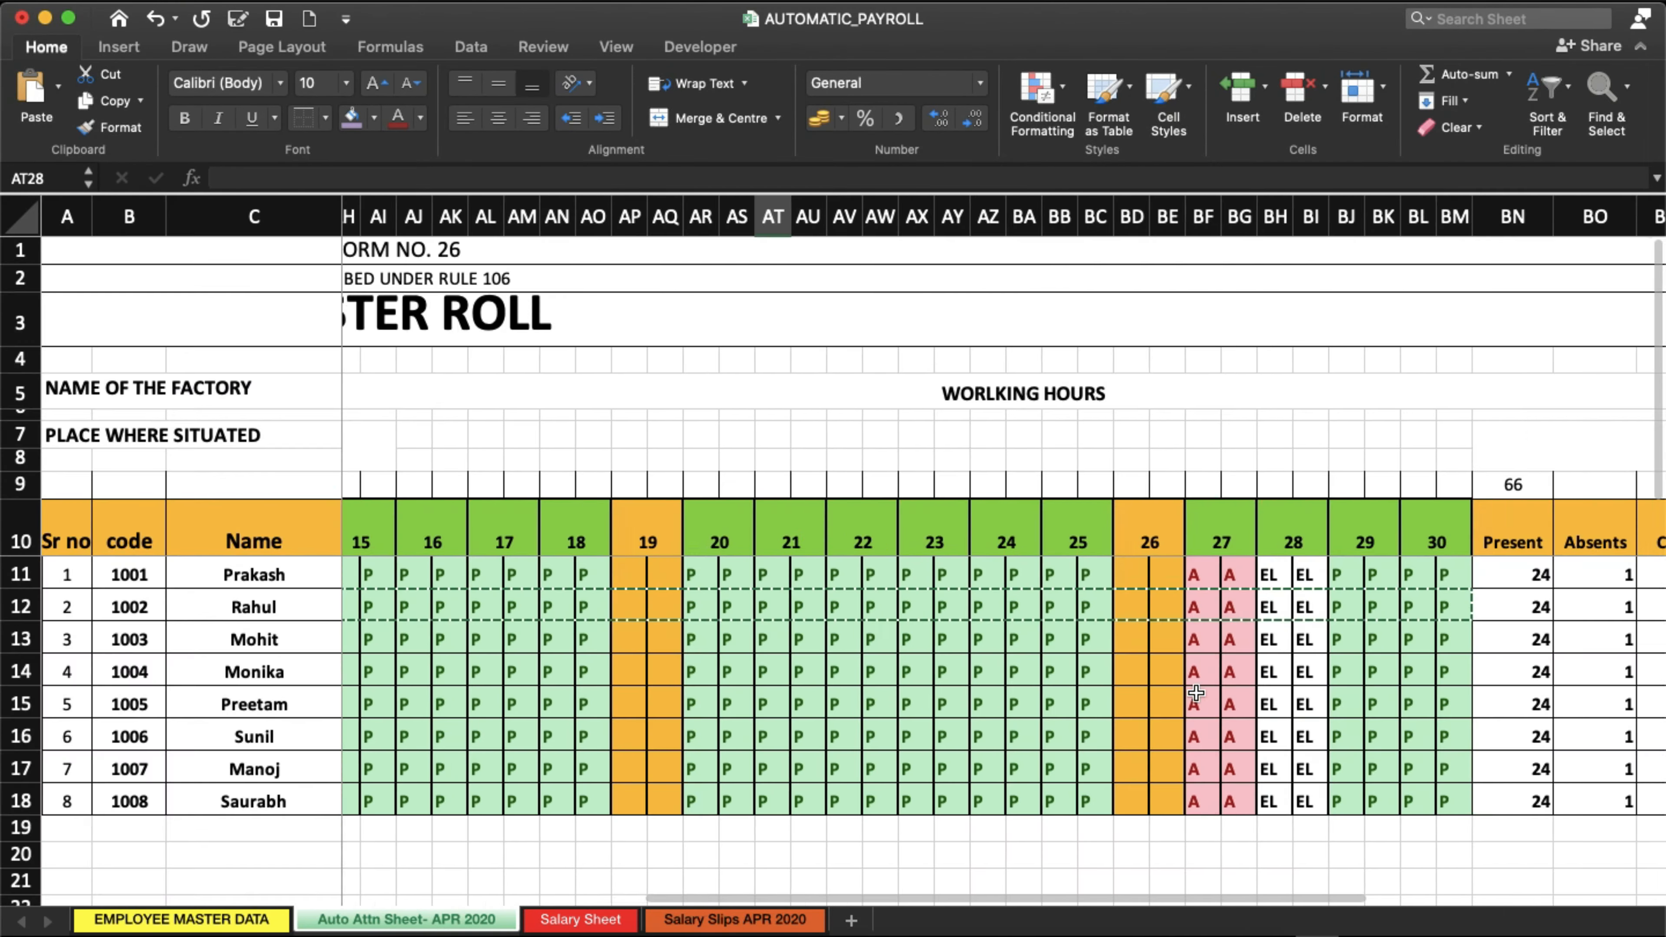
scroll(1197, 694, "right", 4)
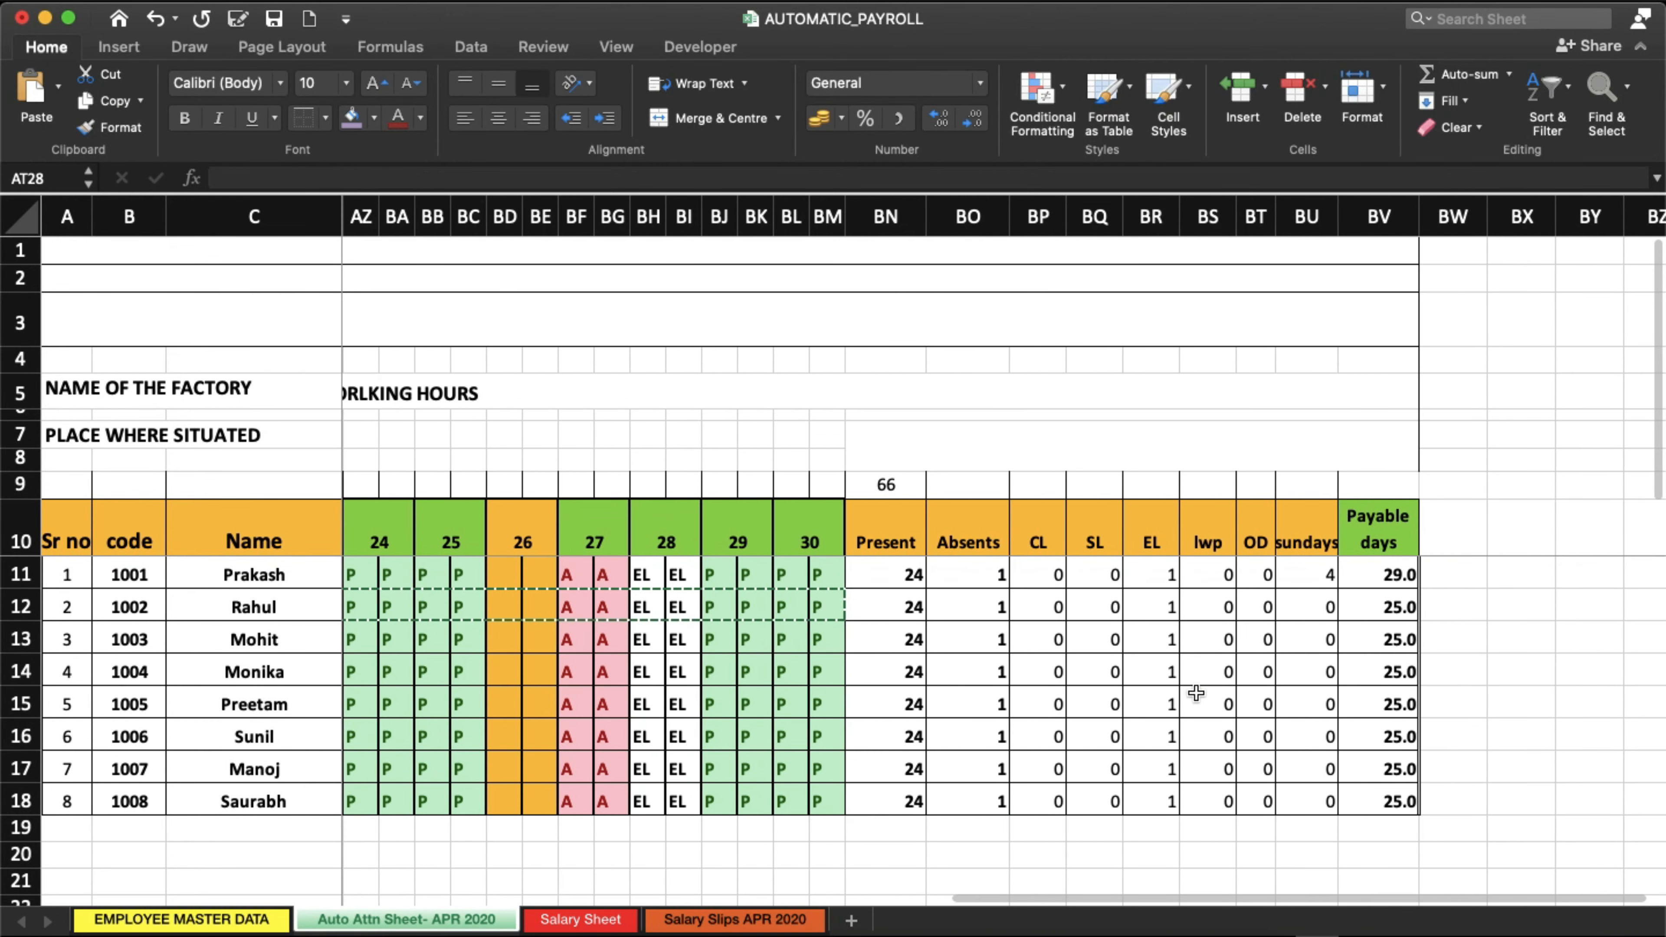
left_click(1323, 607)
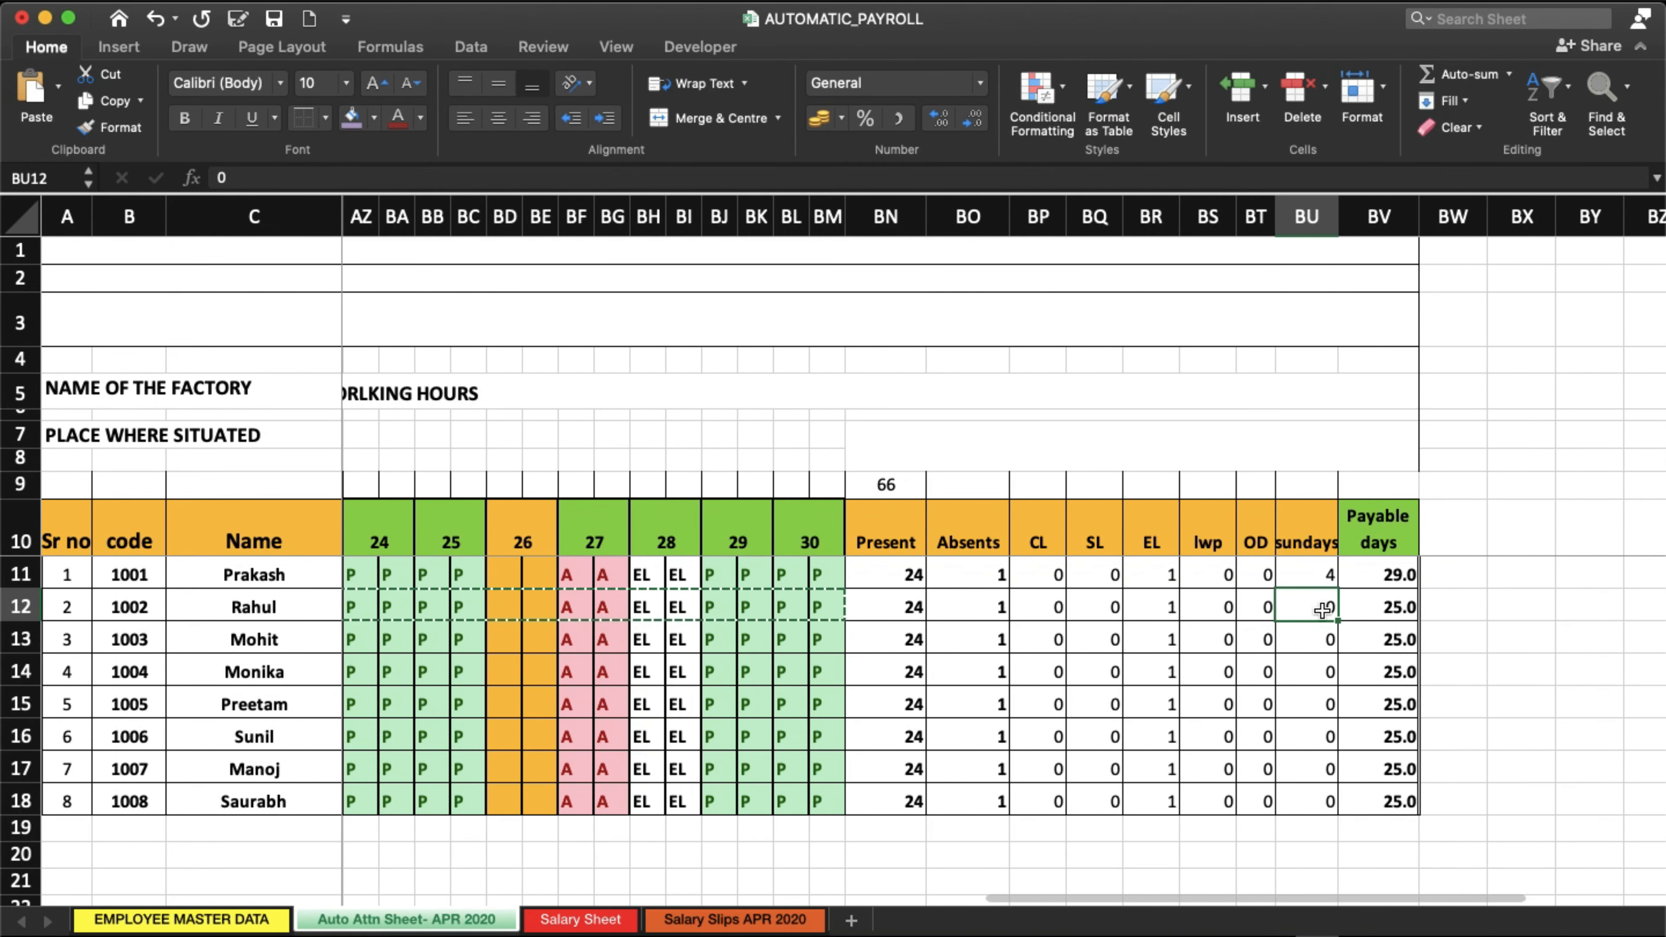
type("4 4 4 4 4 4 4")
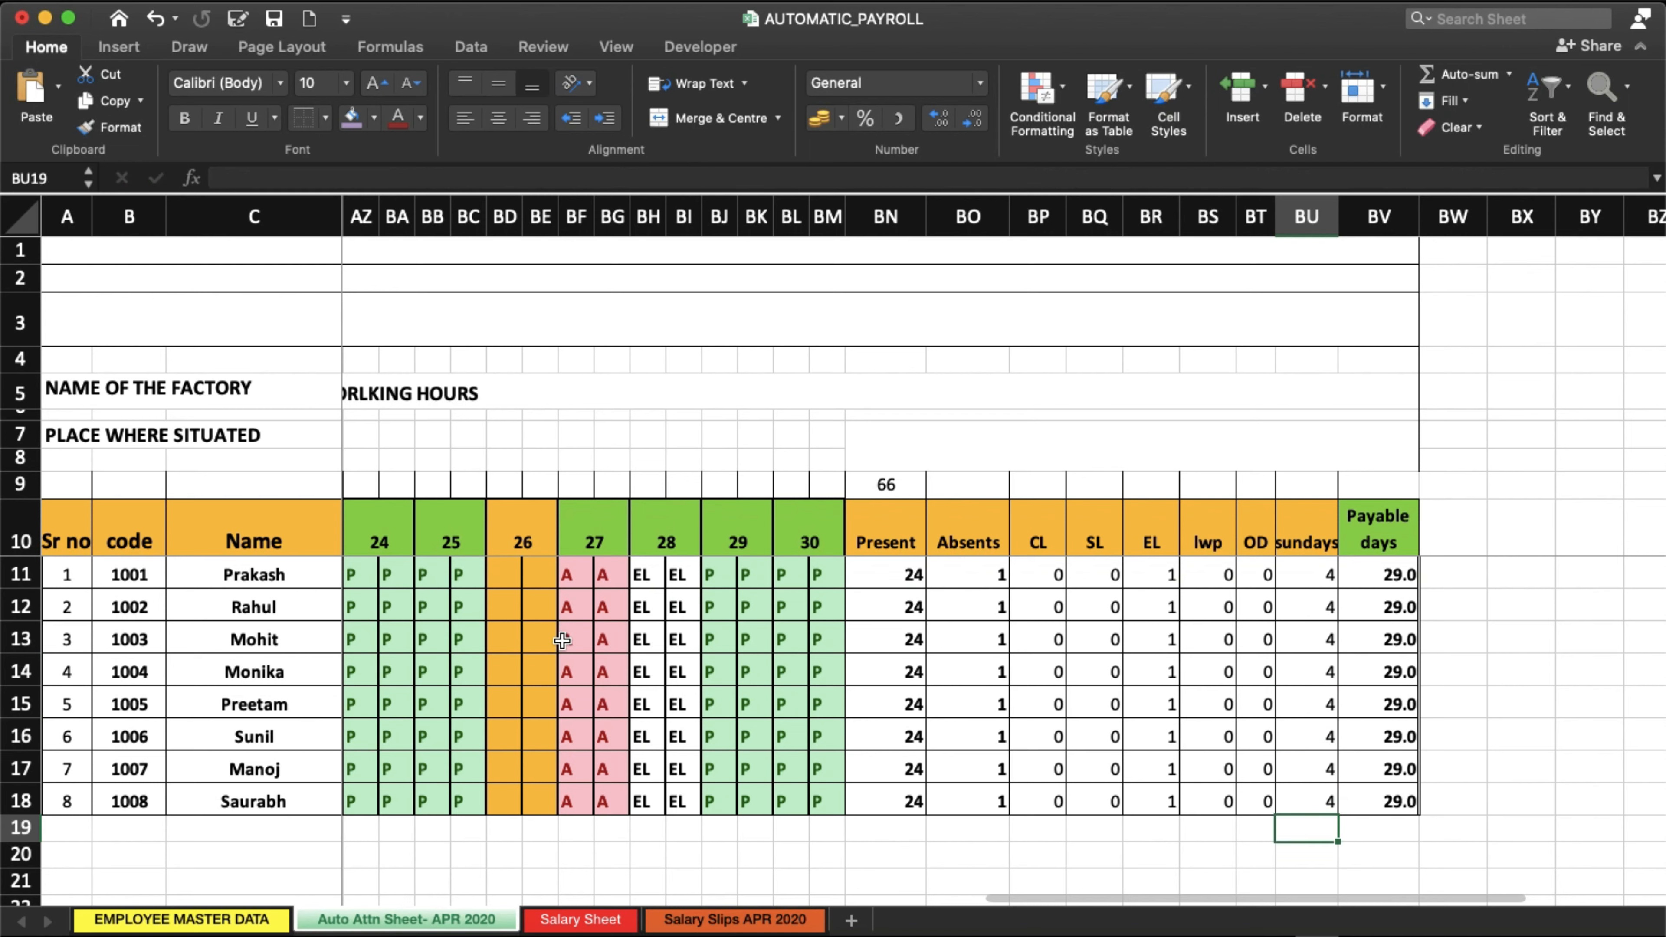
Change both halves of day 27 (BF13 and BG13) to P for the third employee.
left_click(586, 638)
left_click(602, 641)
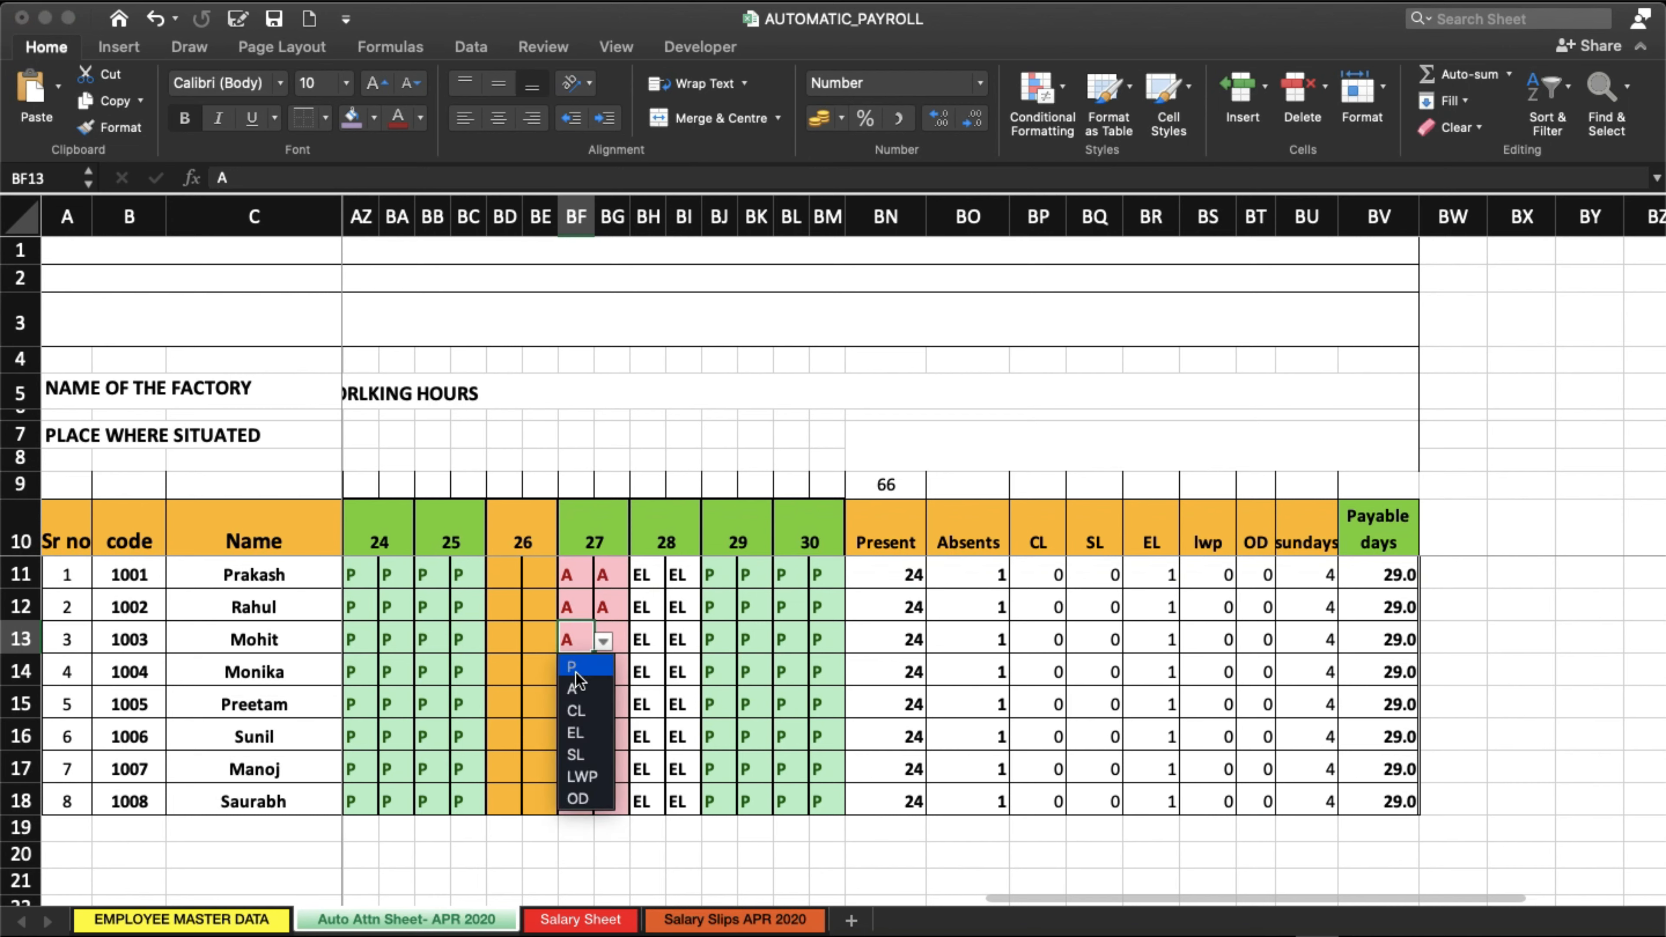
left_click(572, 666)
left_click(611, 639)
left_click(639, 642)
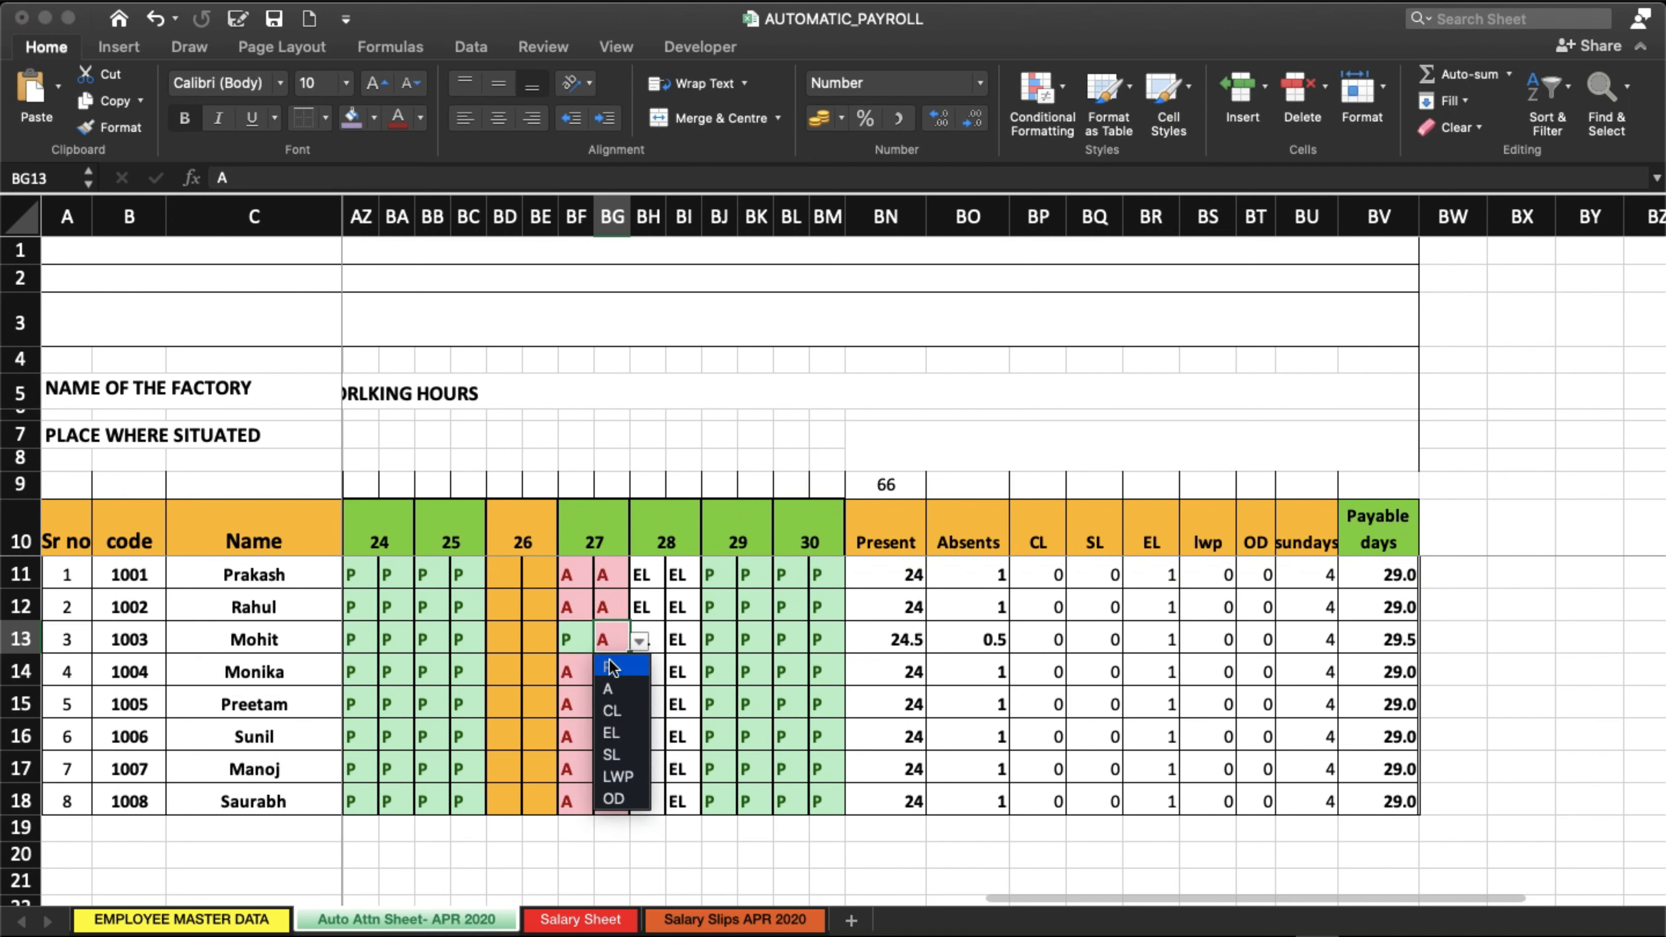
left_click(608, 667)
Change both halves of day 29 (BJ14 and BK14) to LWP for the fourth employee.
left_click(716, 673)
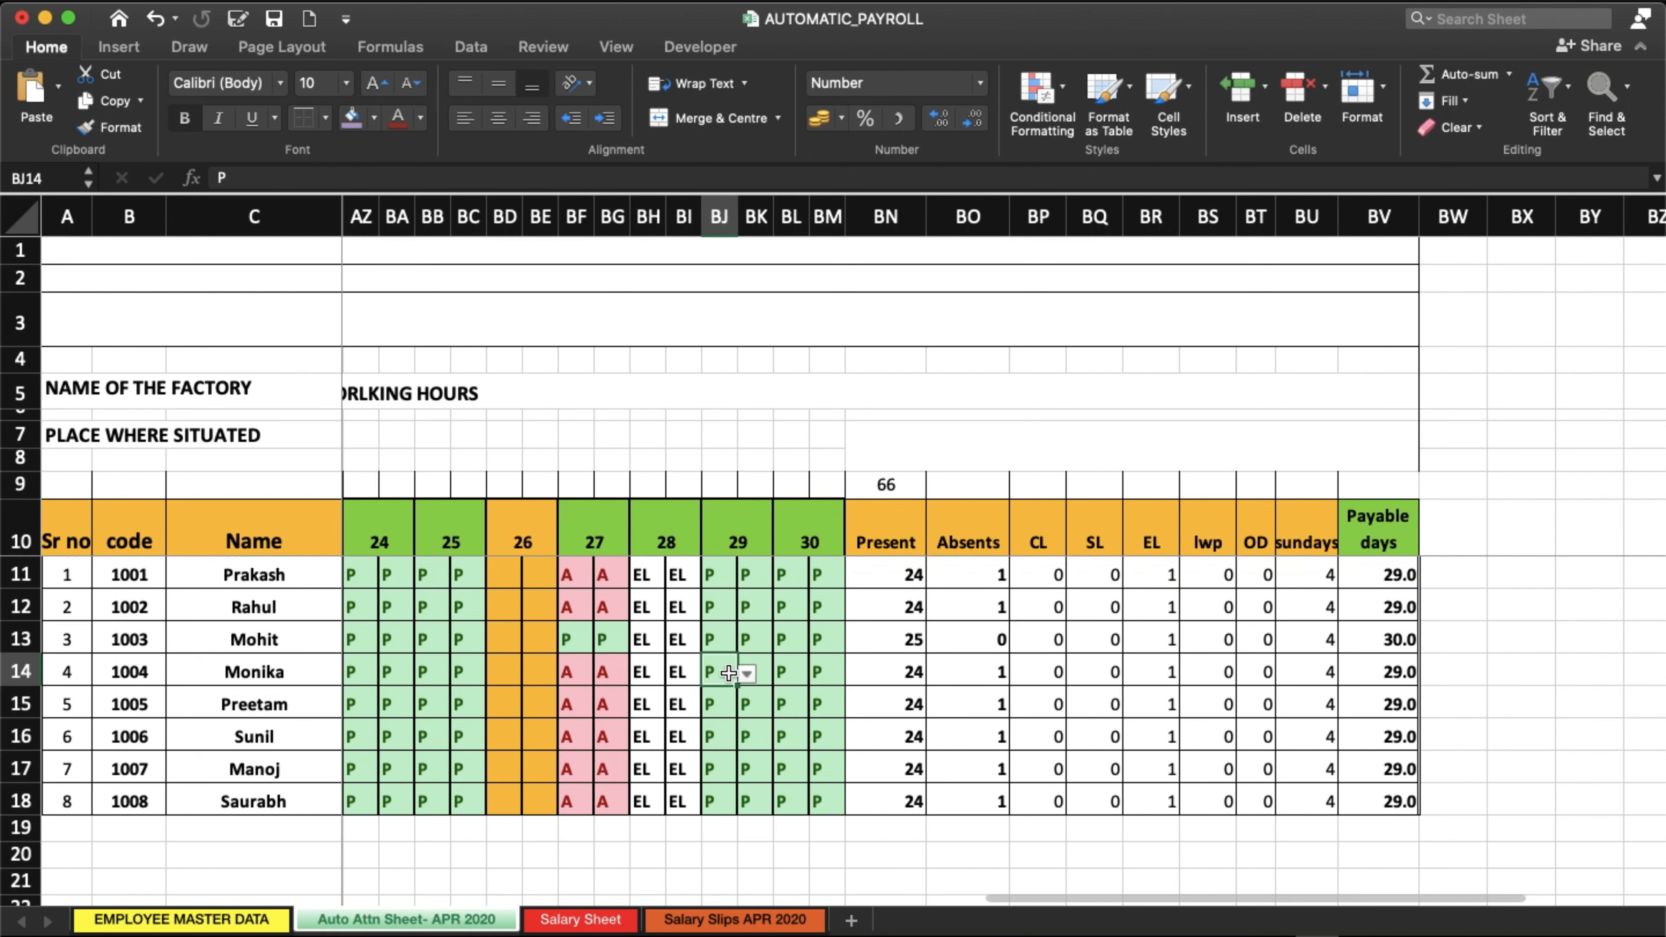
left_click(747, 674)
left_click(725, 810)
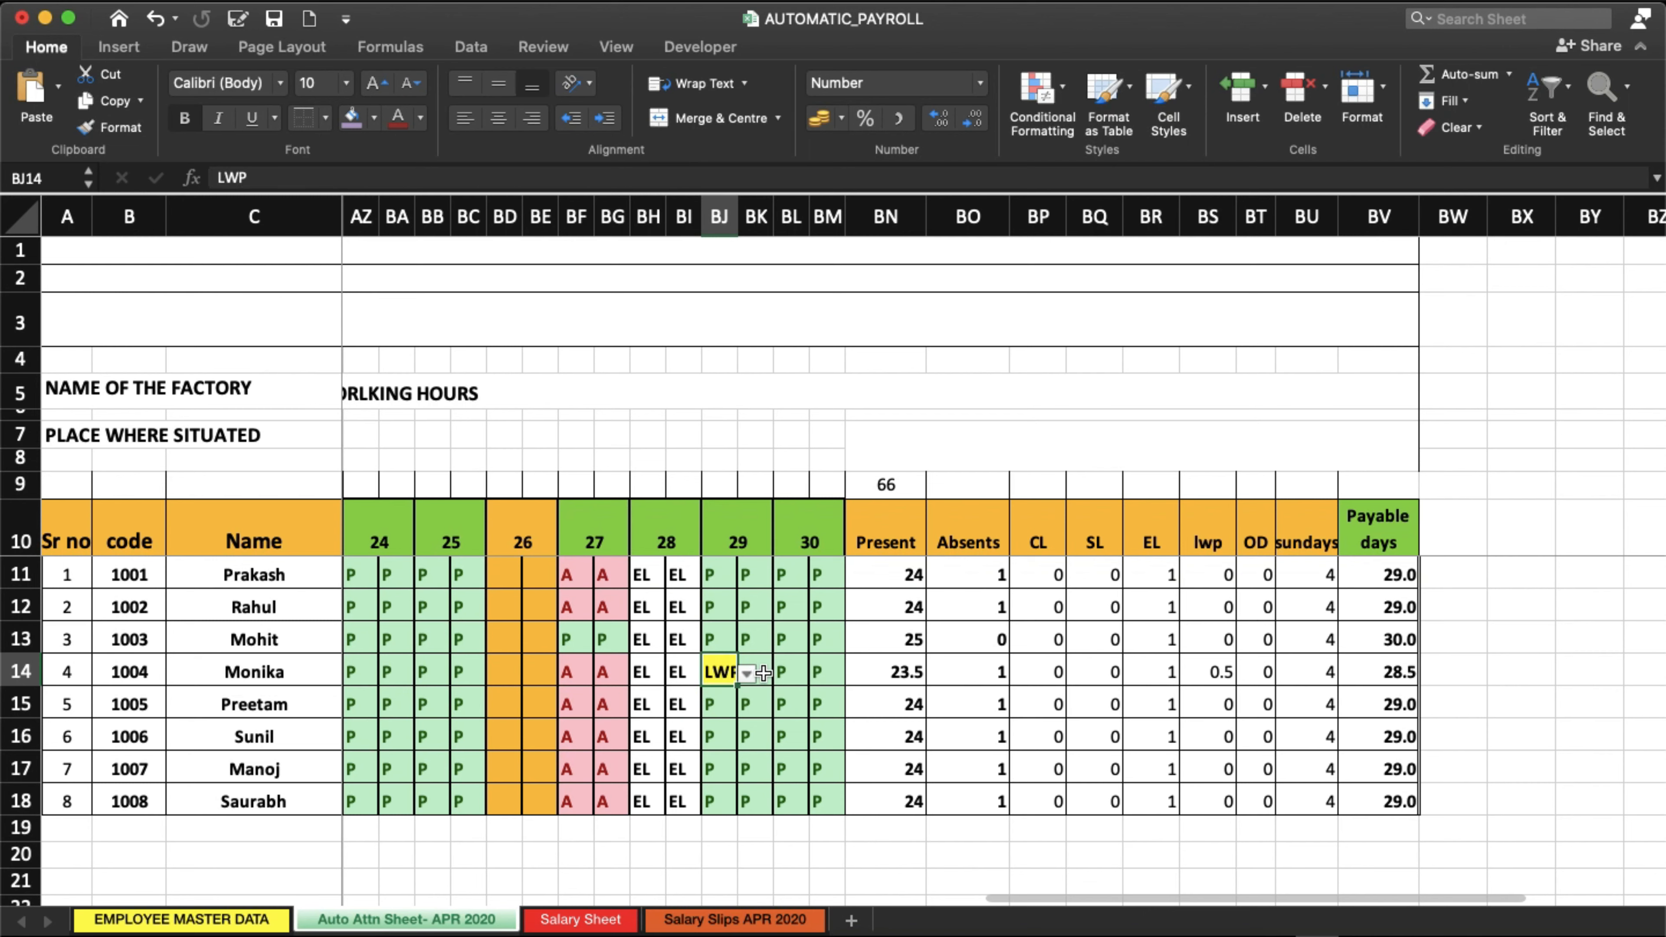
left_click(763, 672)
left_click(783, 674)
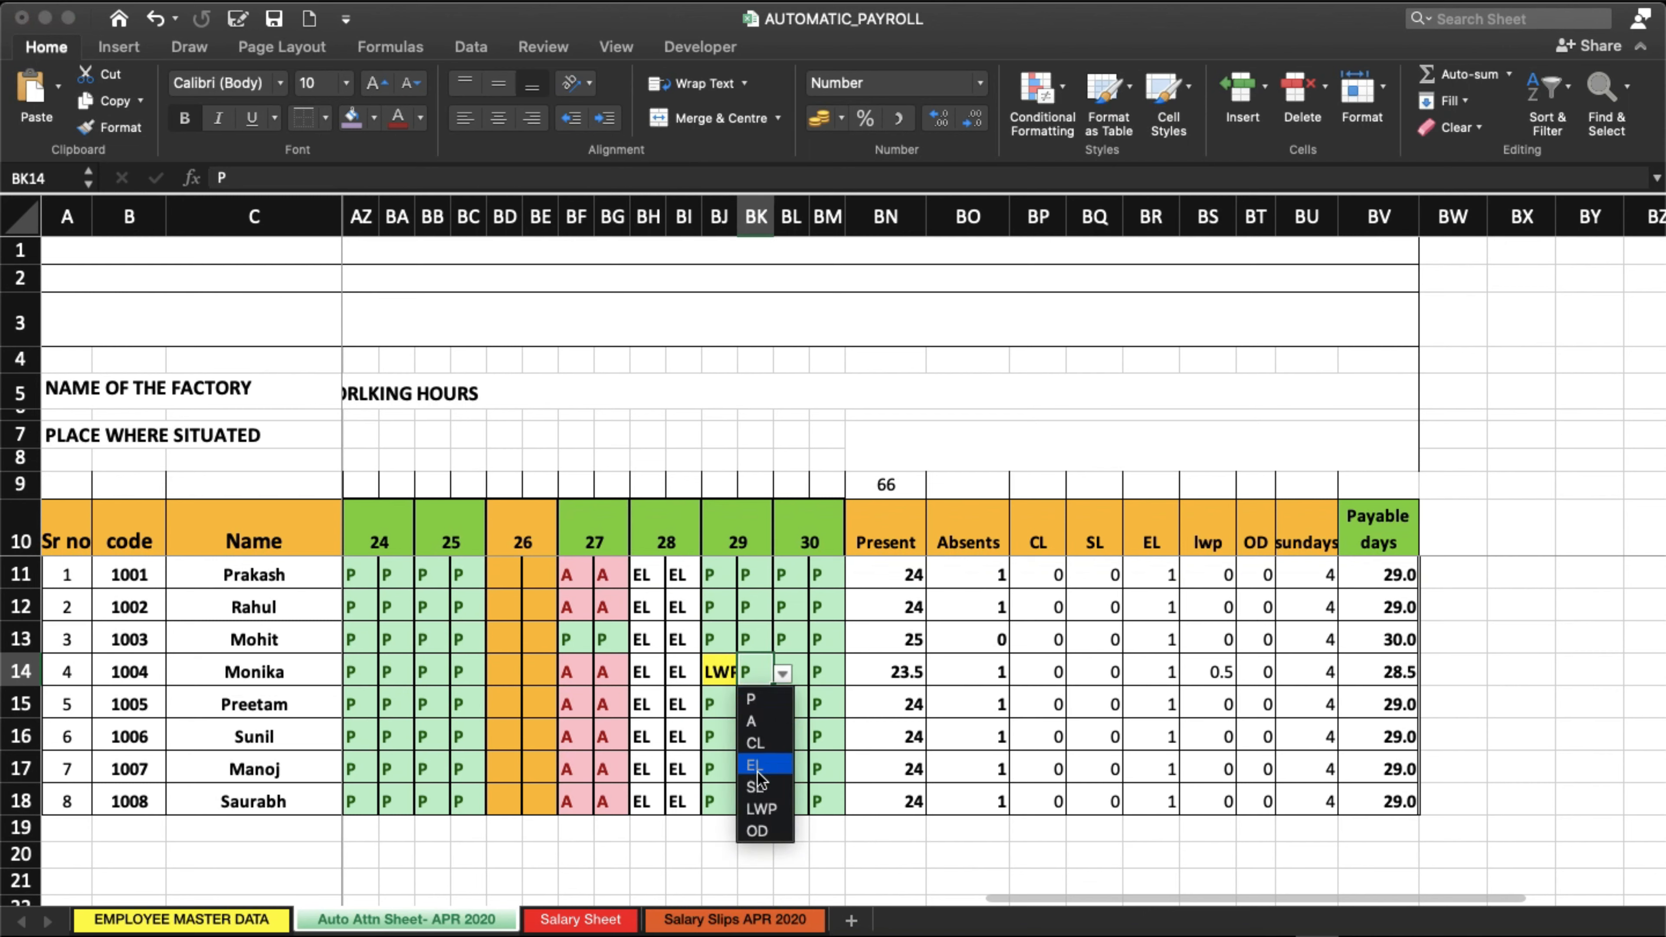
left_click(756, 808)
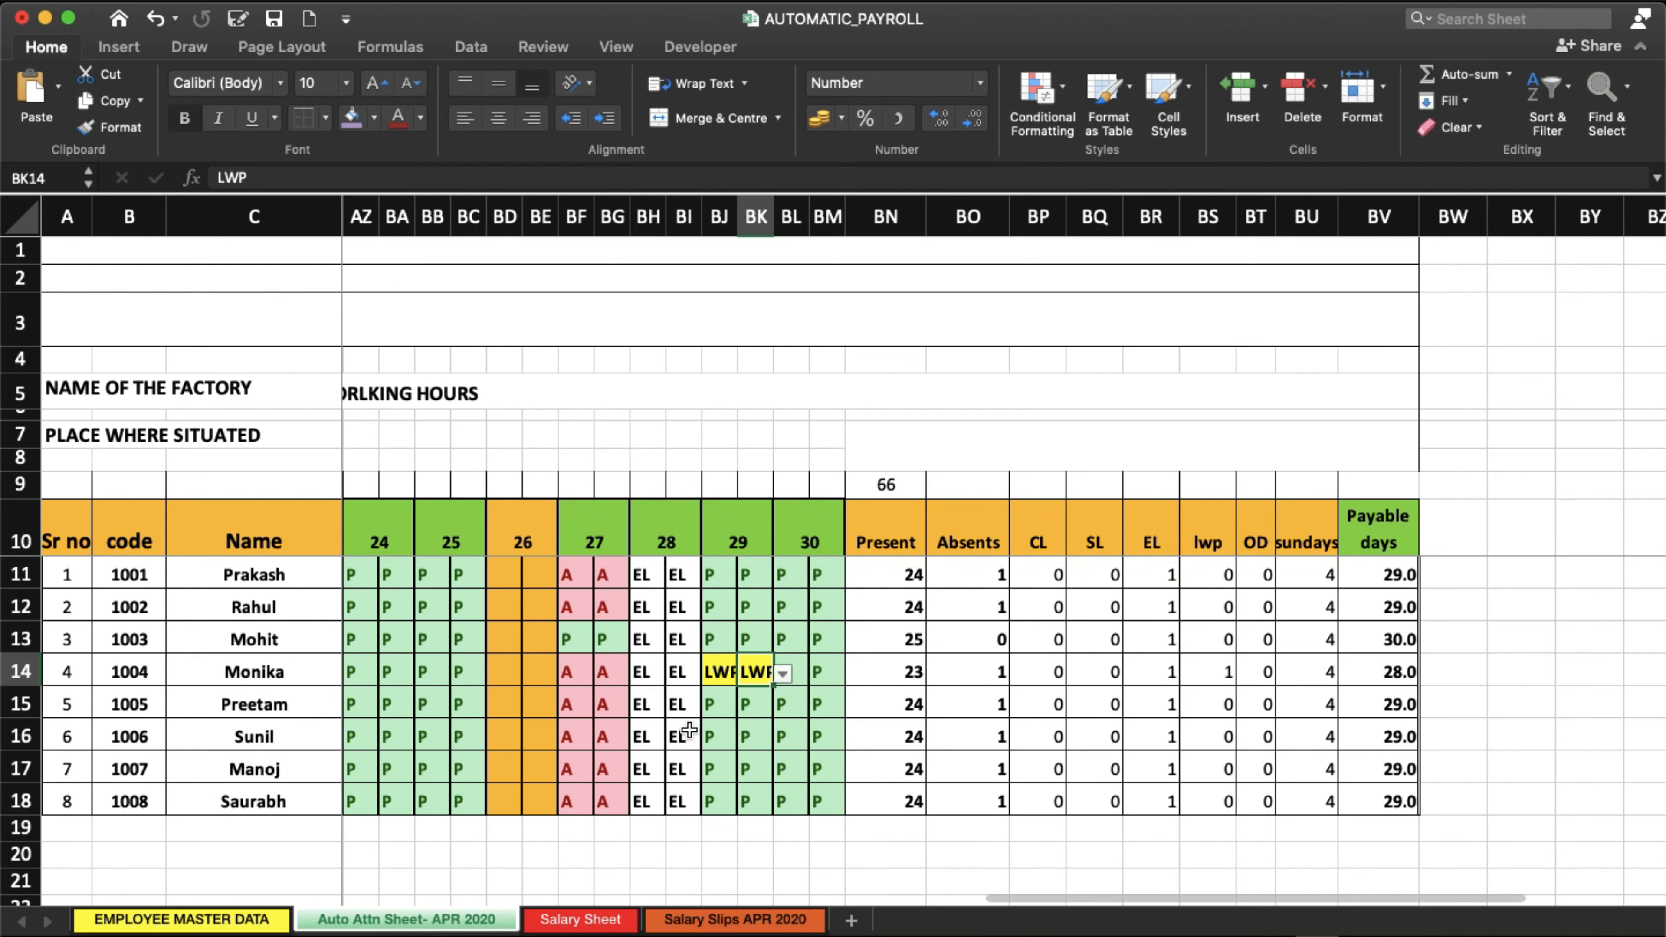
Change both halves of day 28 (BH16 and BI16) to CL for the sixth employee.
left_click(640, 737)
left_click(676, 739)
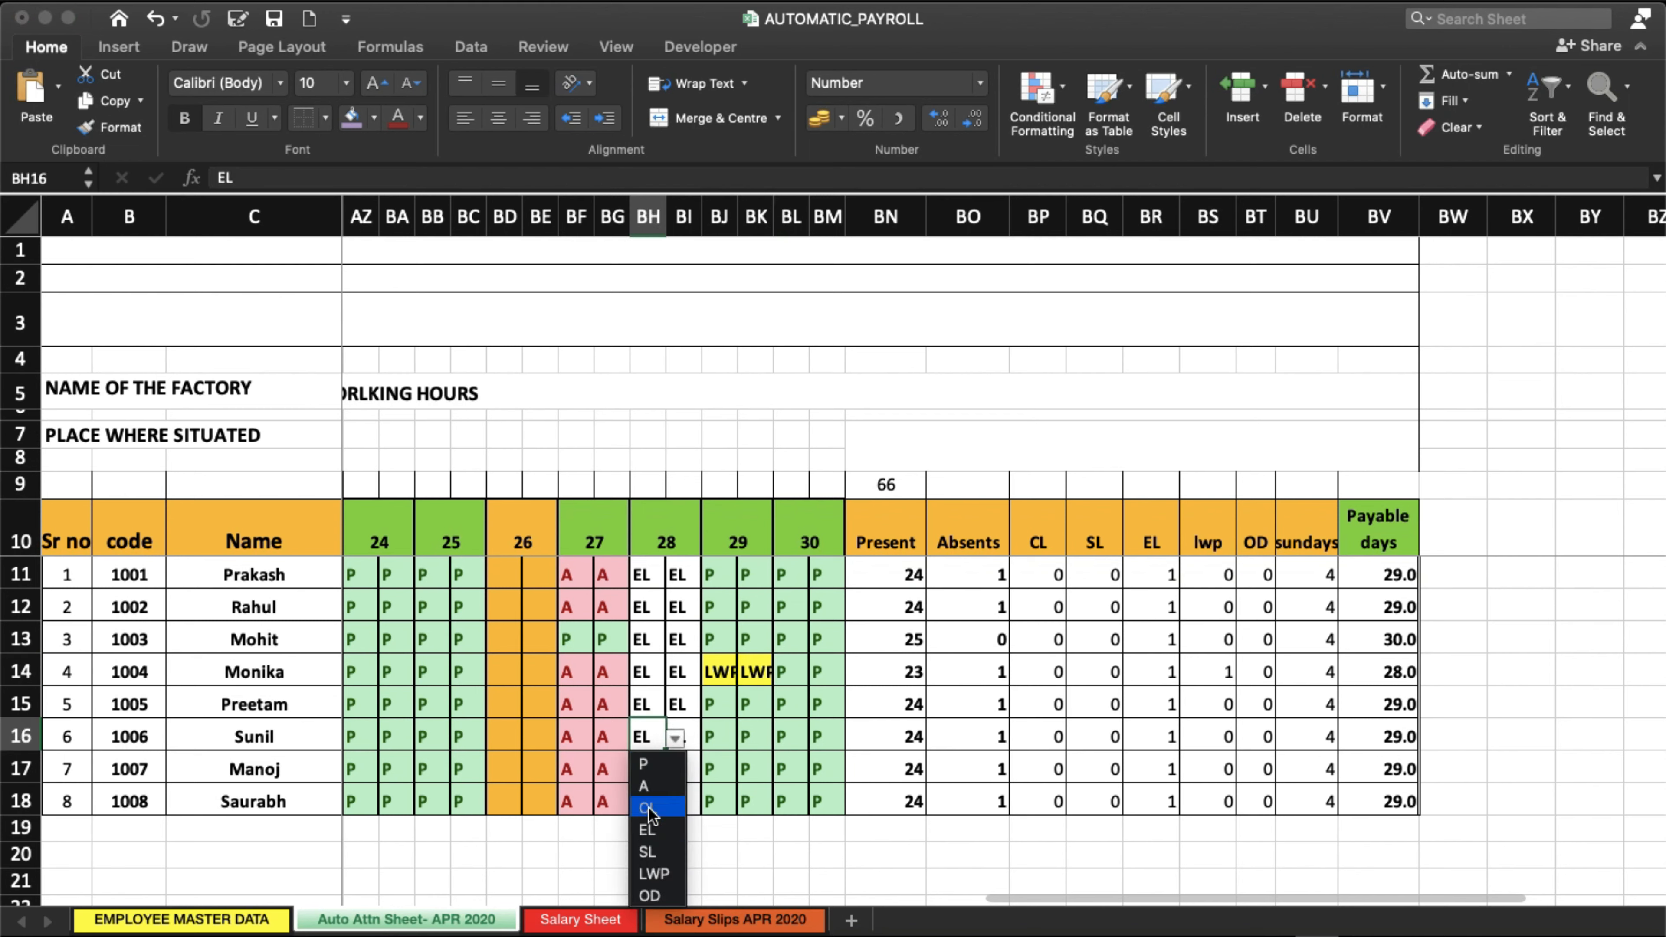
left_click(649, 809)
left_click(682, 736)
left_click(711, 738)
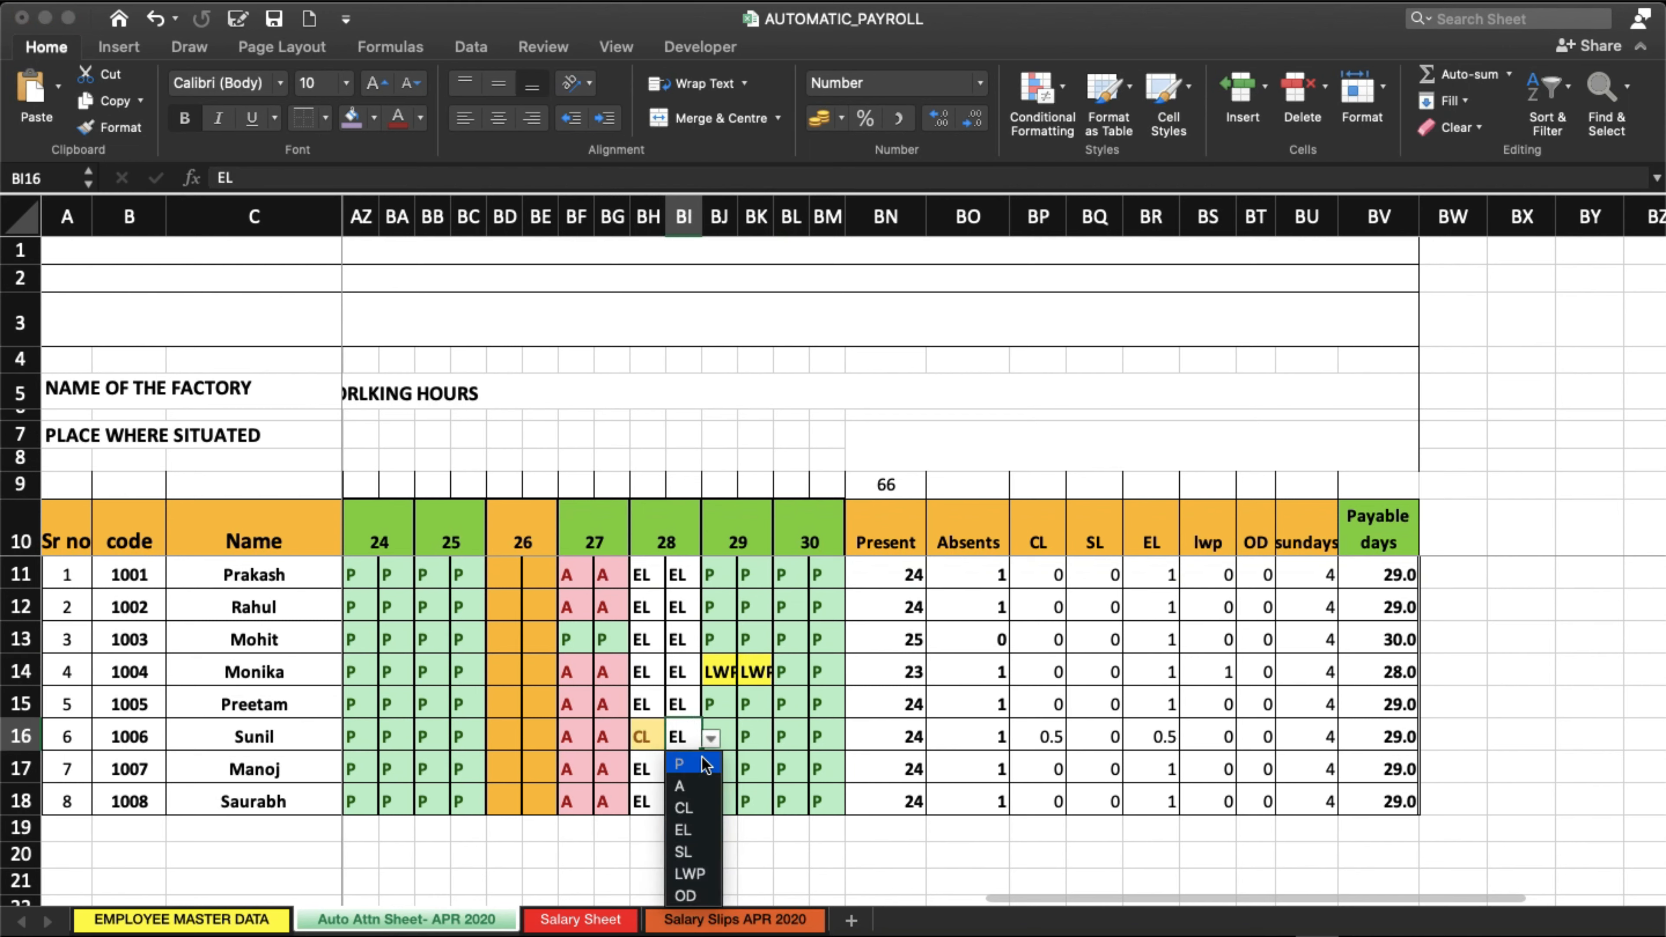
left_click(703, 812)
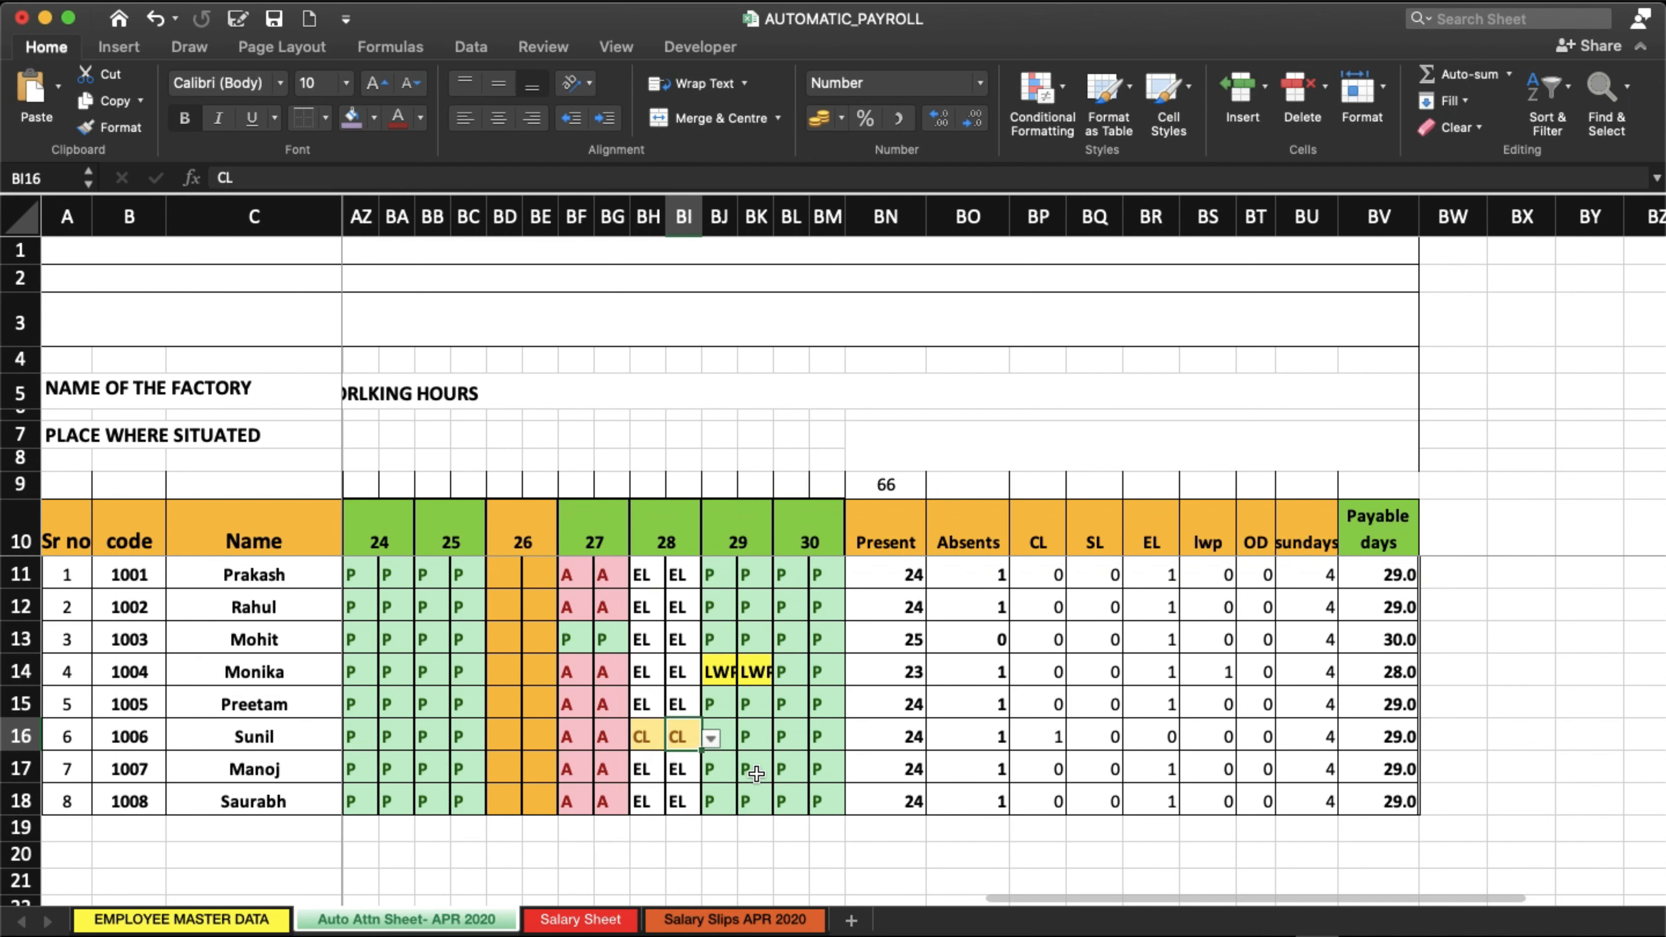
Change both halves of day 29 (BK17 and BJ17) to OD for the seventh employee.
left_click(756, 773)
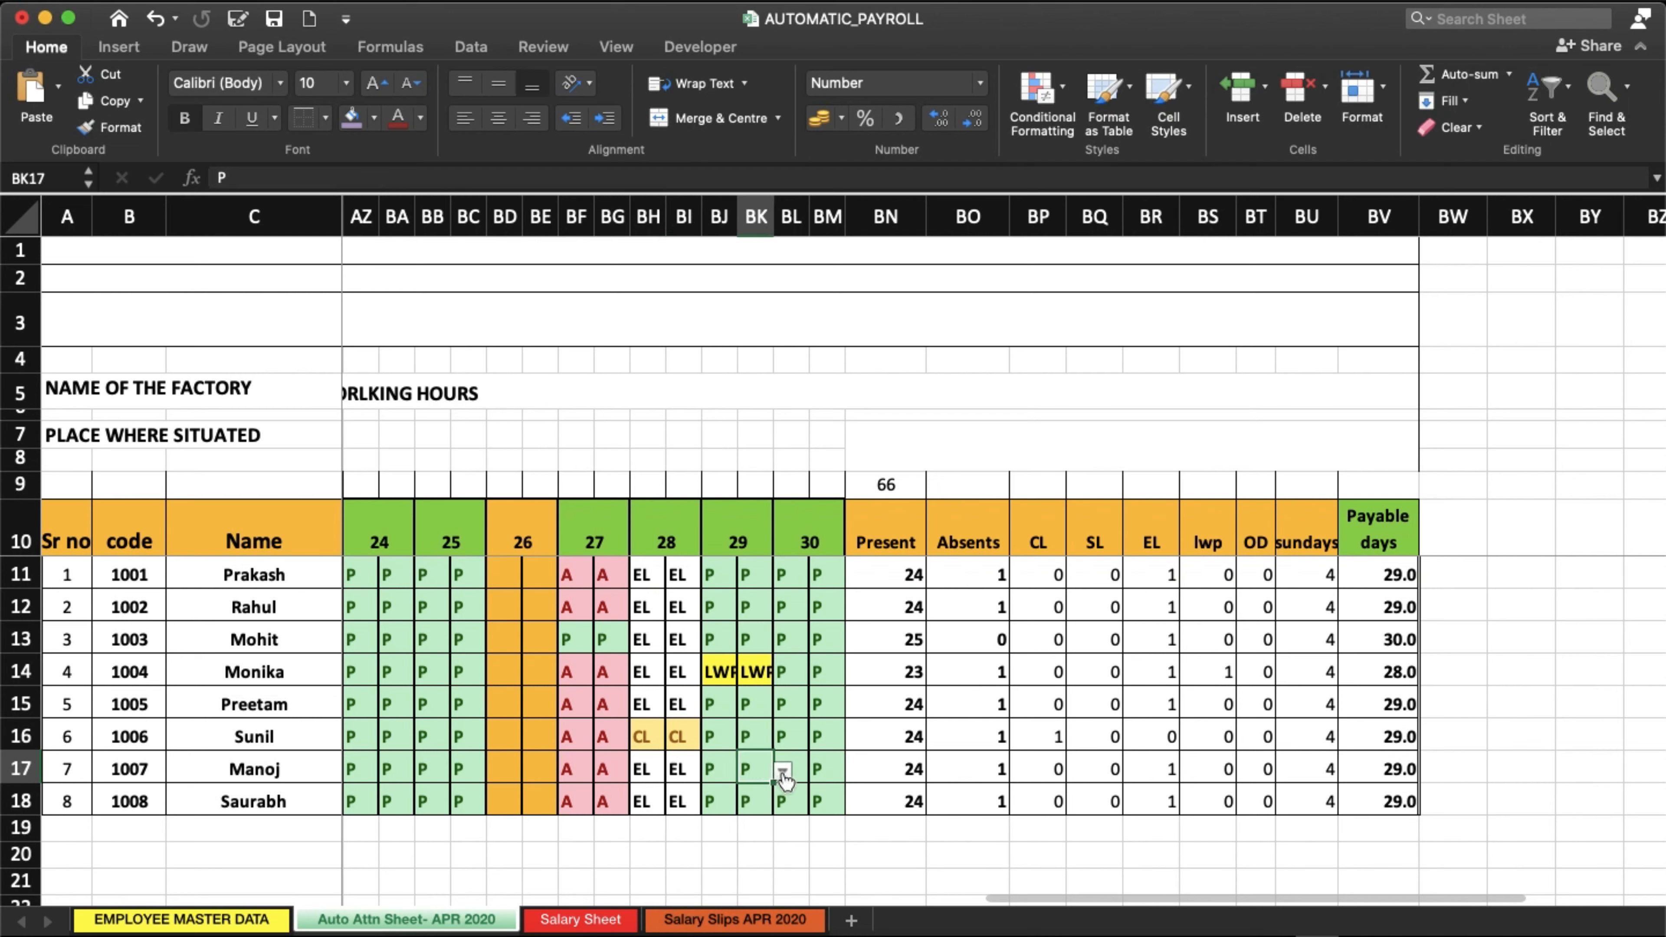
left_click(783, 771)
left_click(757, 928)
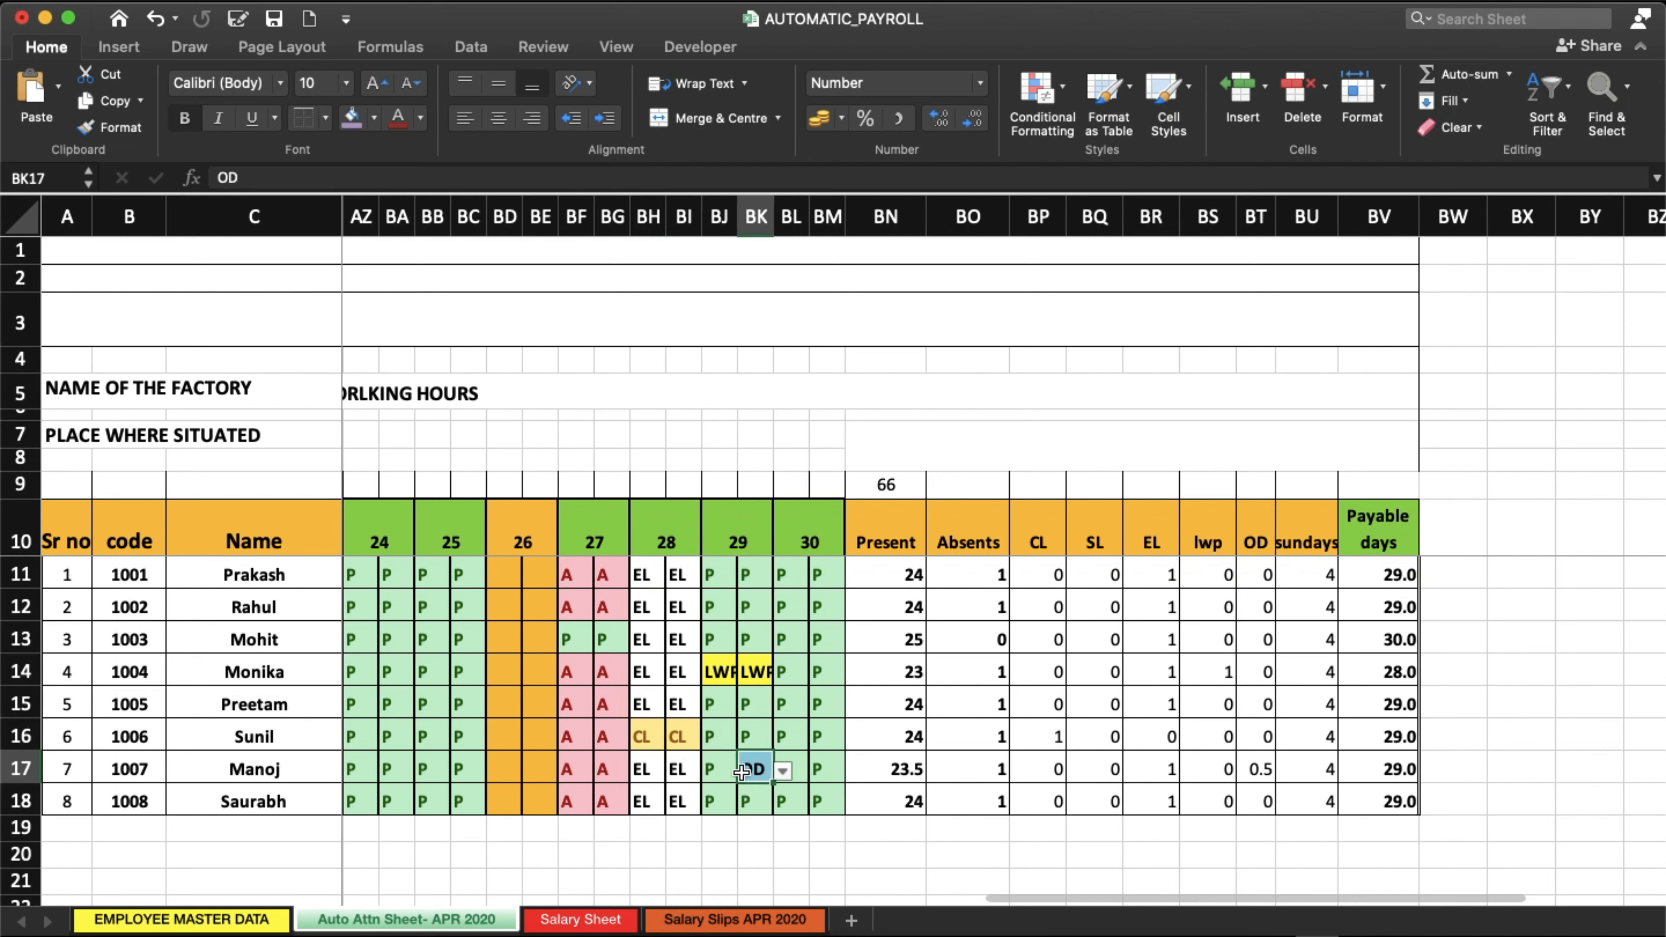
left_click(720, 769)
left_click(747, 771)
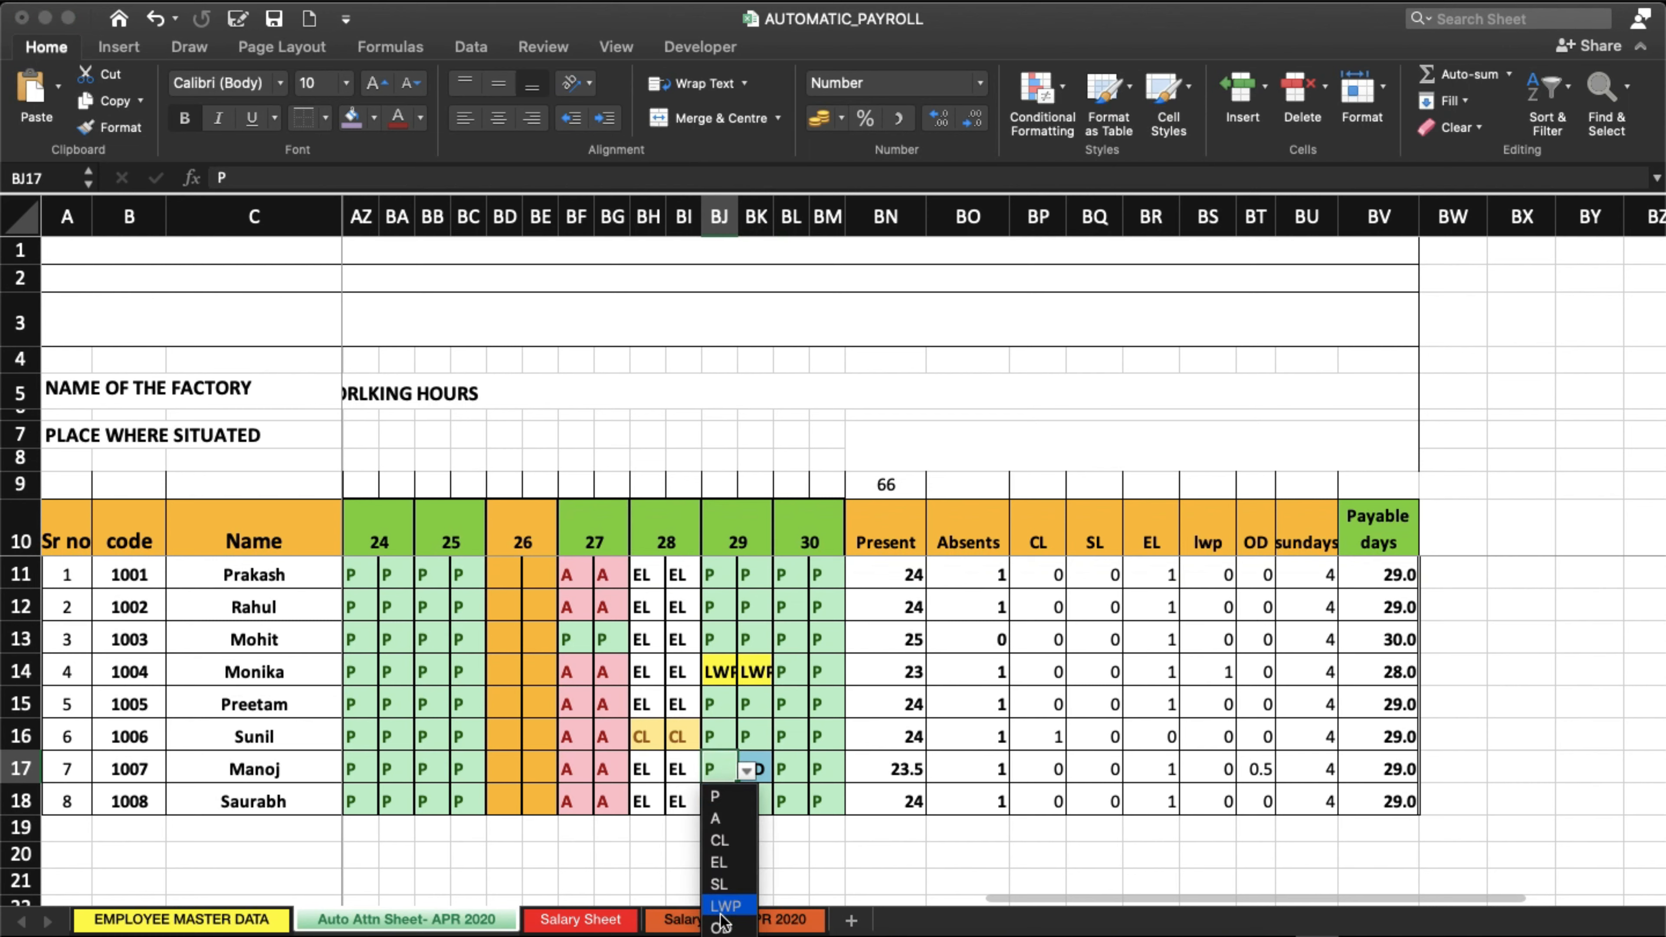
left_click(721, 927)
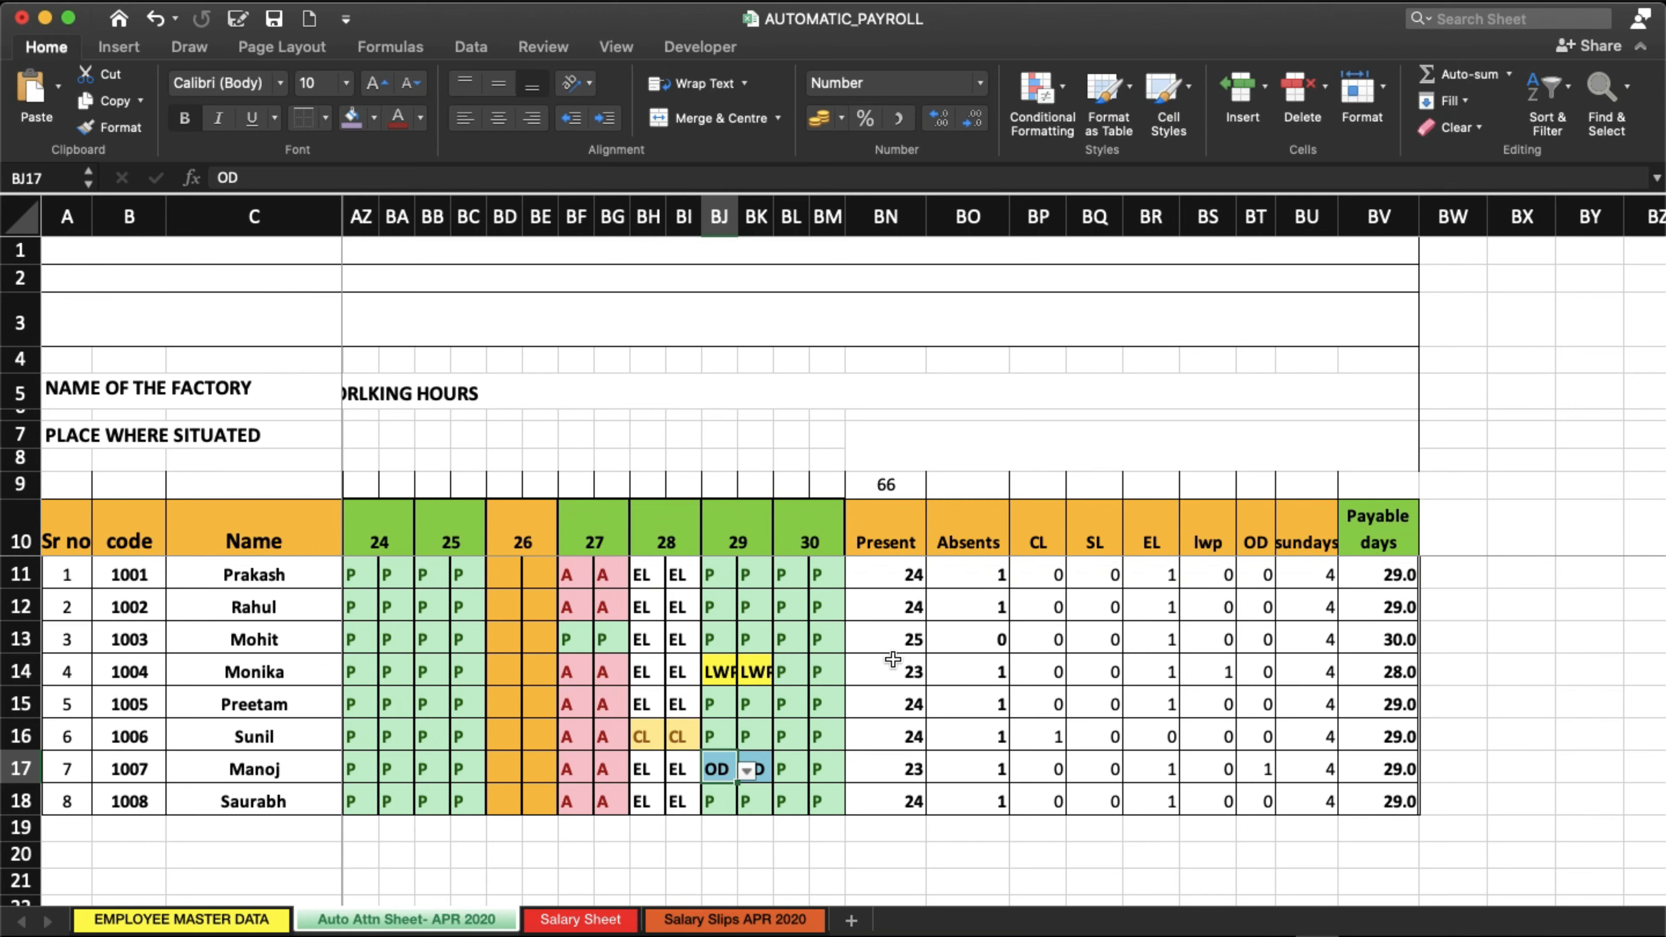
scroll(893, 659, "up", 2)
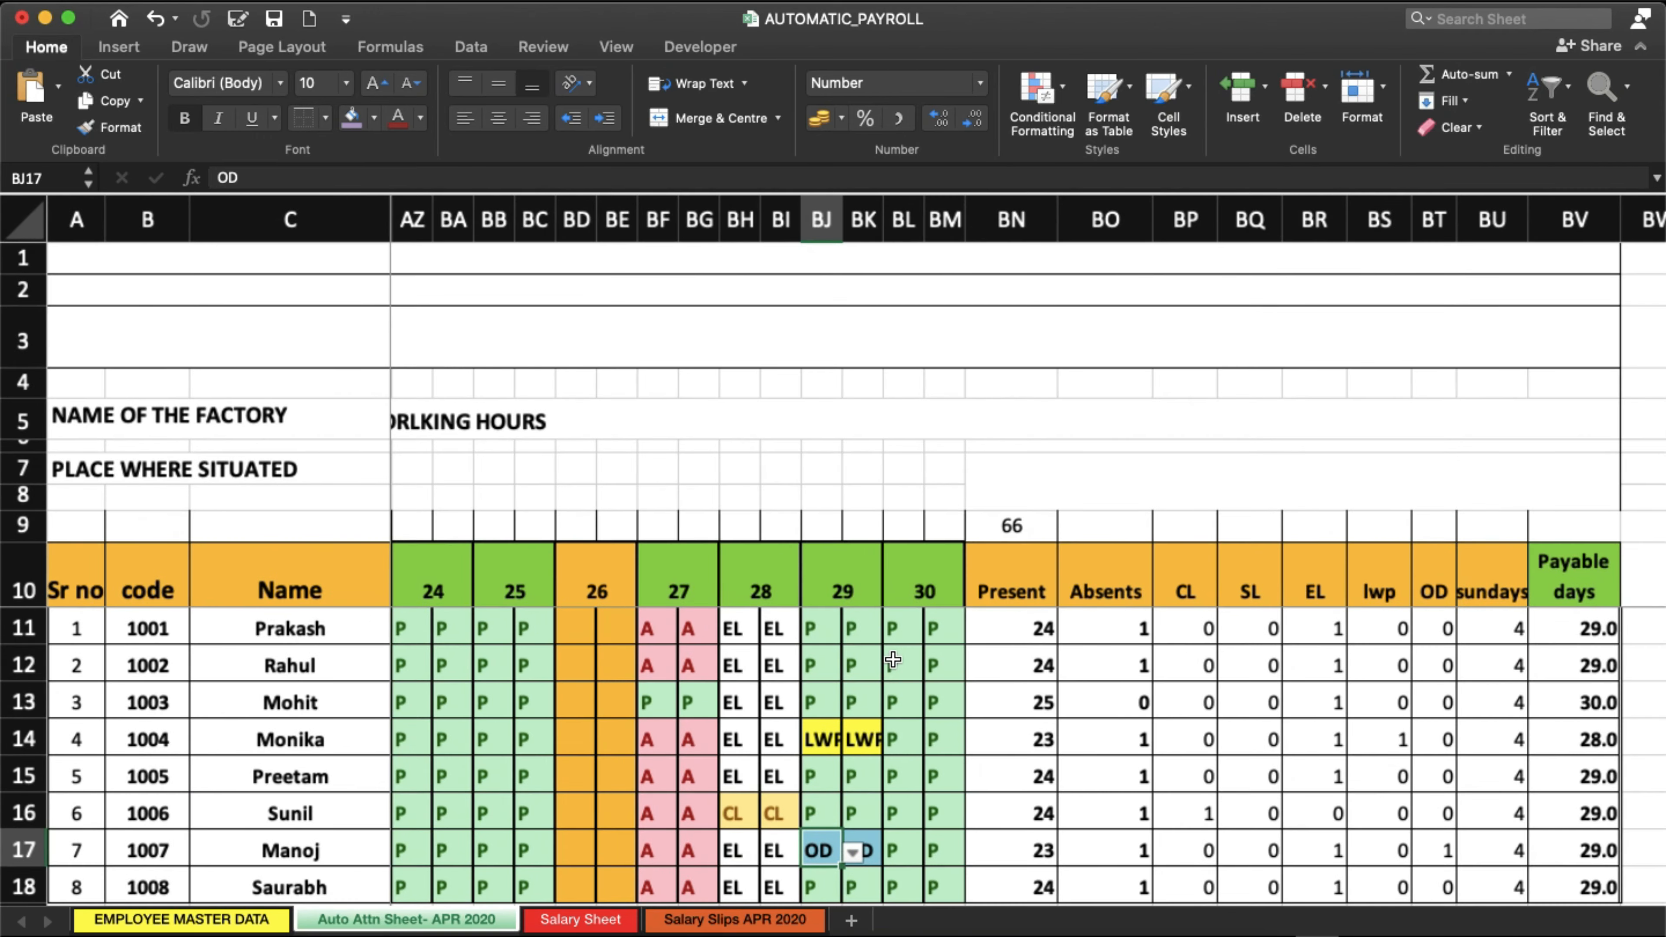
scroll(893, 659, "left", 5)
scroll(893, 659, "down", 3)
scroll(893, 659, "up", 3)
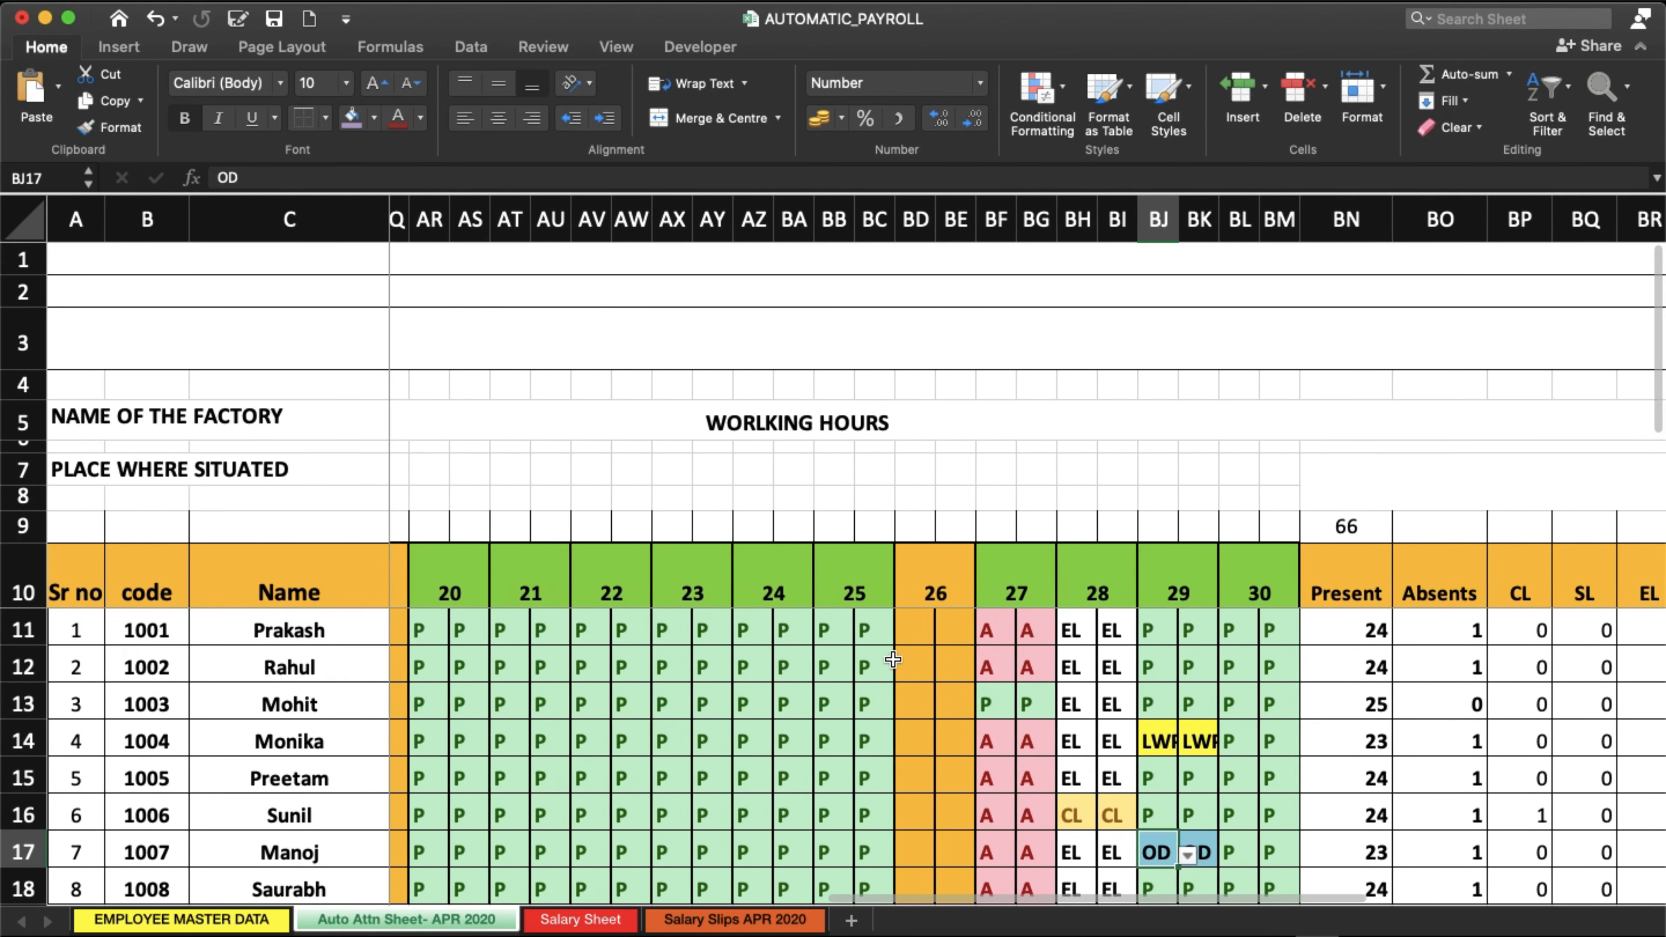
Change the first half of day 30 (BL18) to A for the eighth employee.
scroll(893, 659, "right", 3)
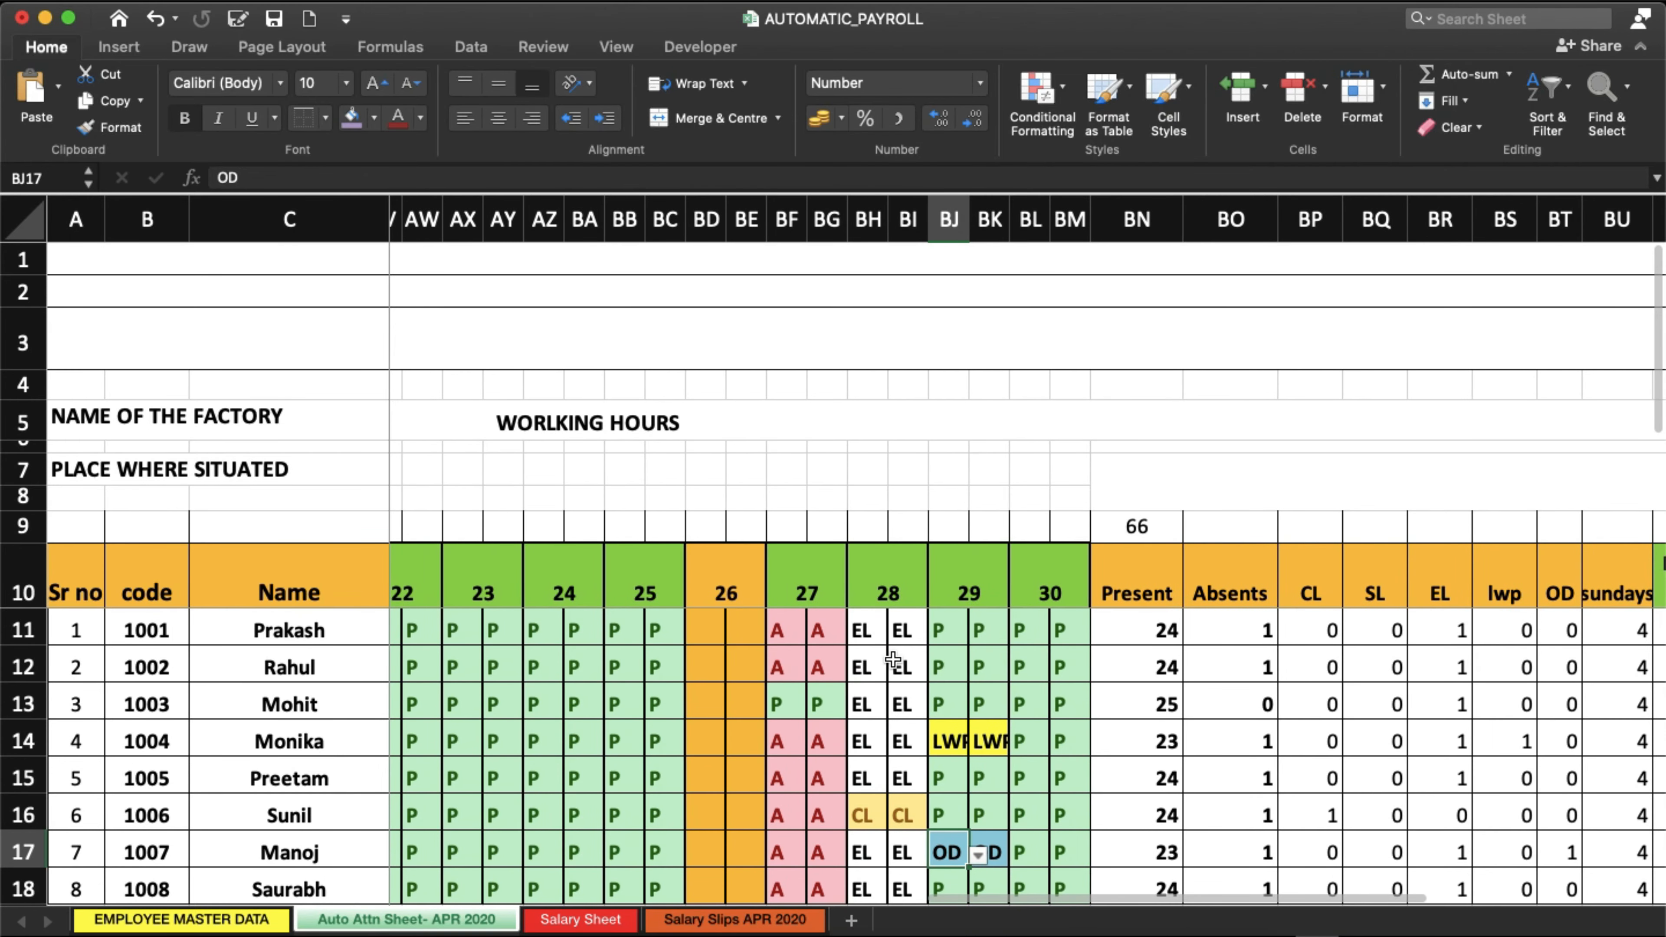
scroll(893, 659, "right", 3)
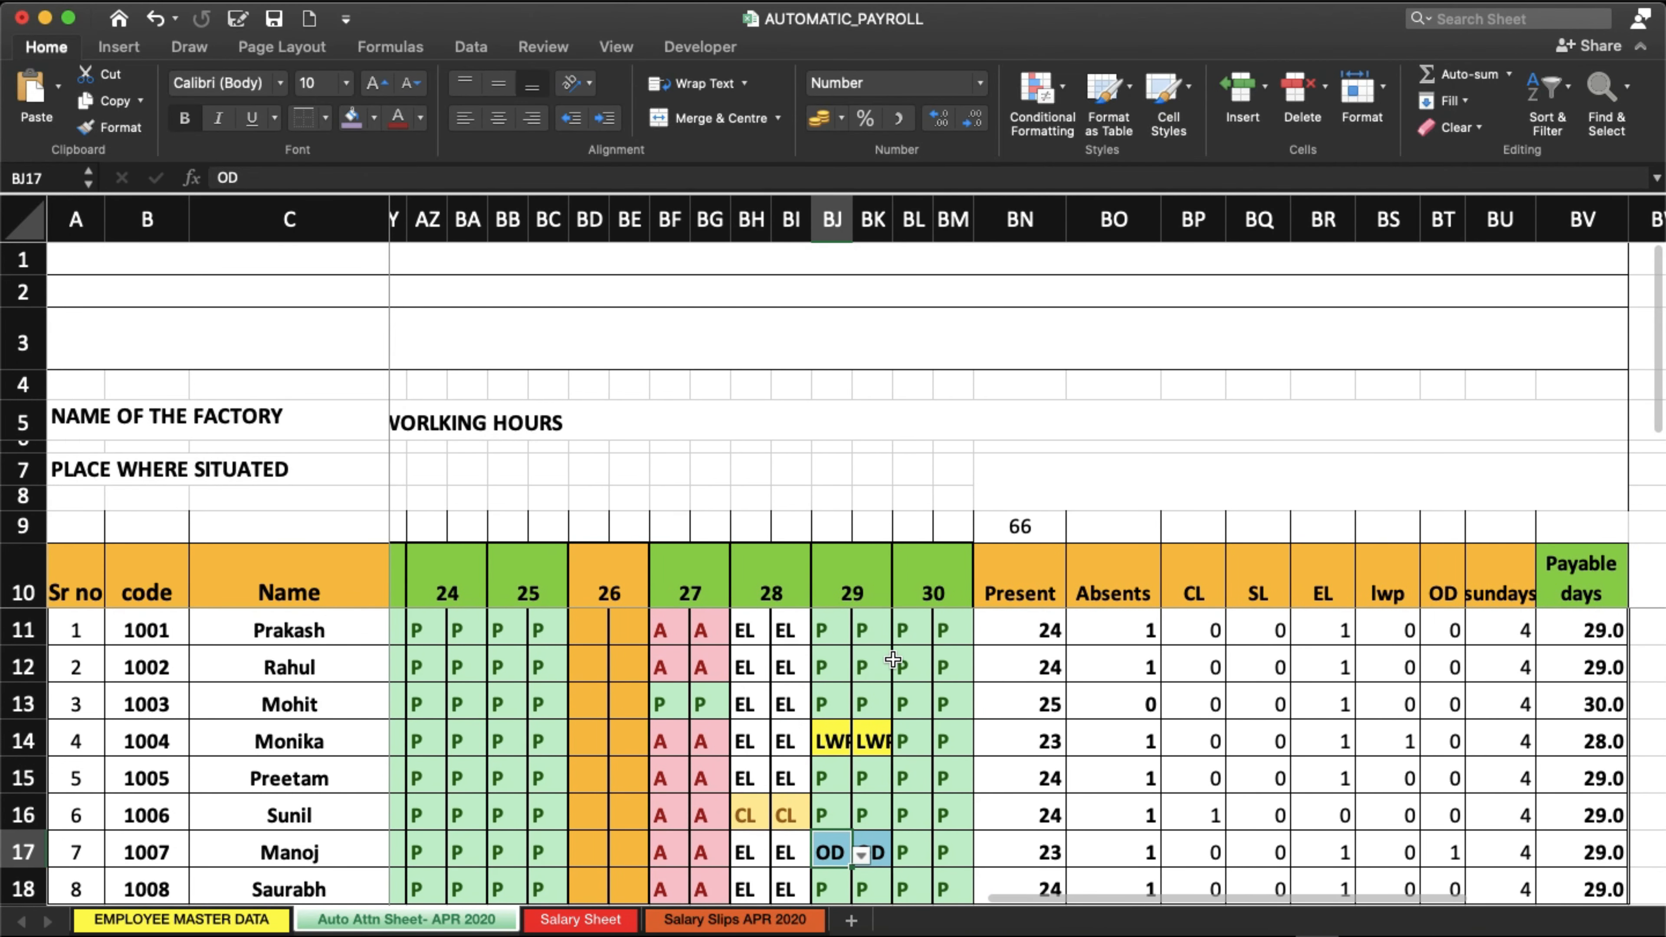
scroll(894, 659, "down", 2)
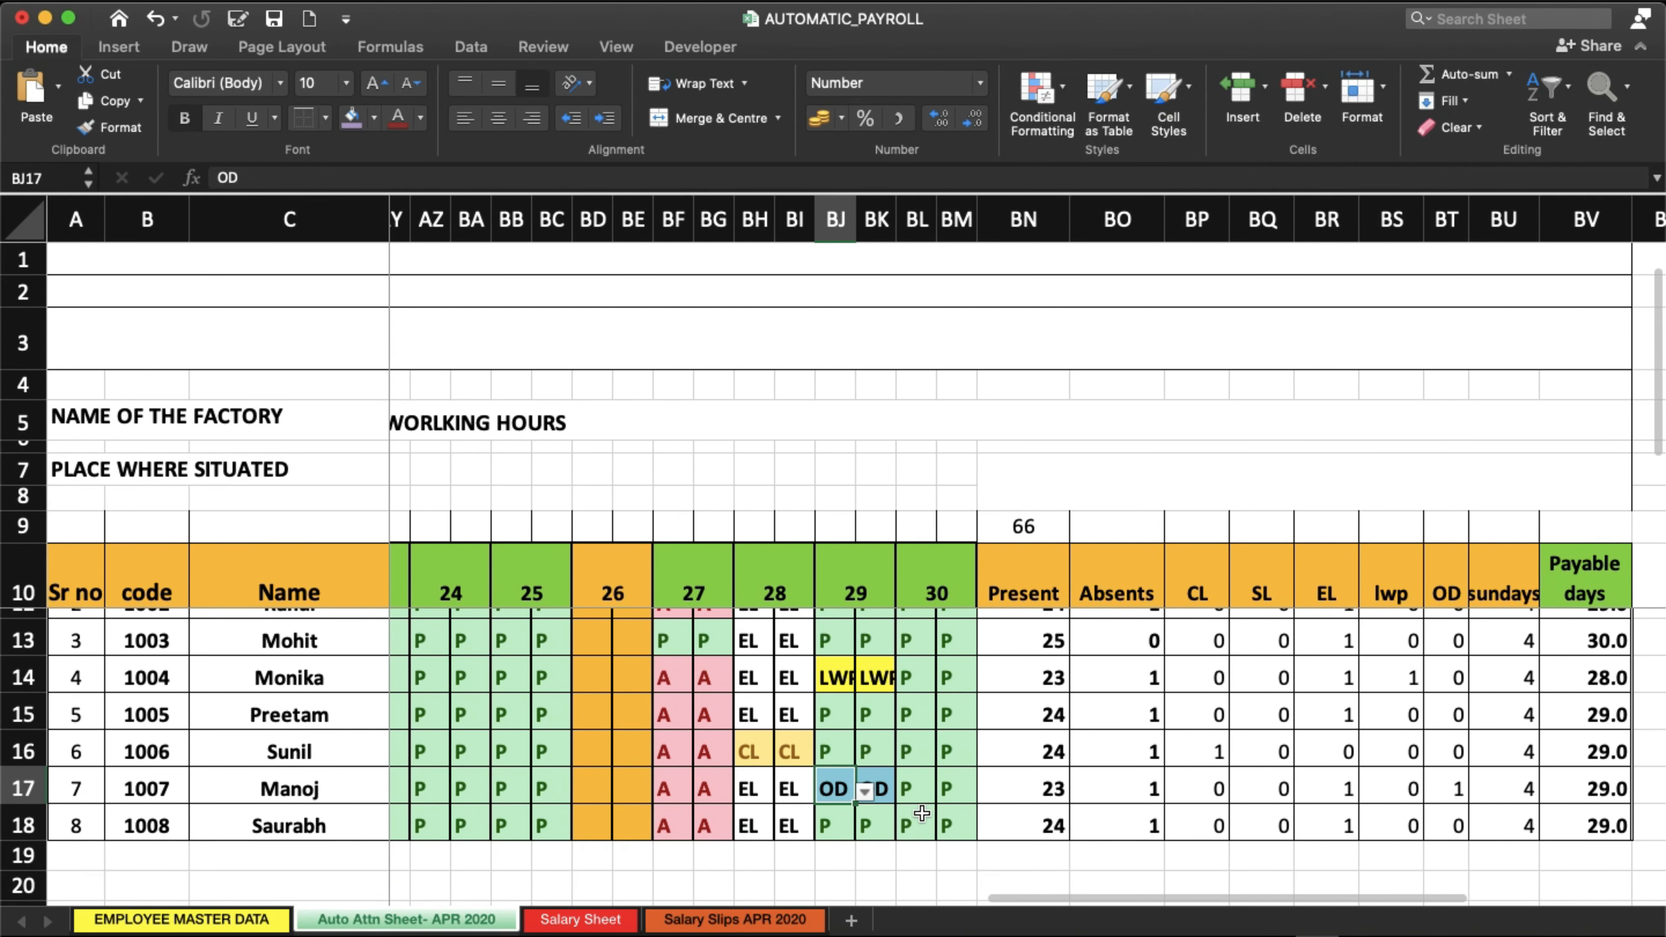
left_click(907, 823)
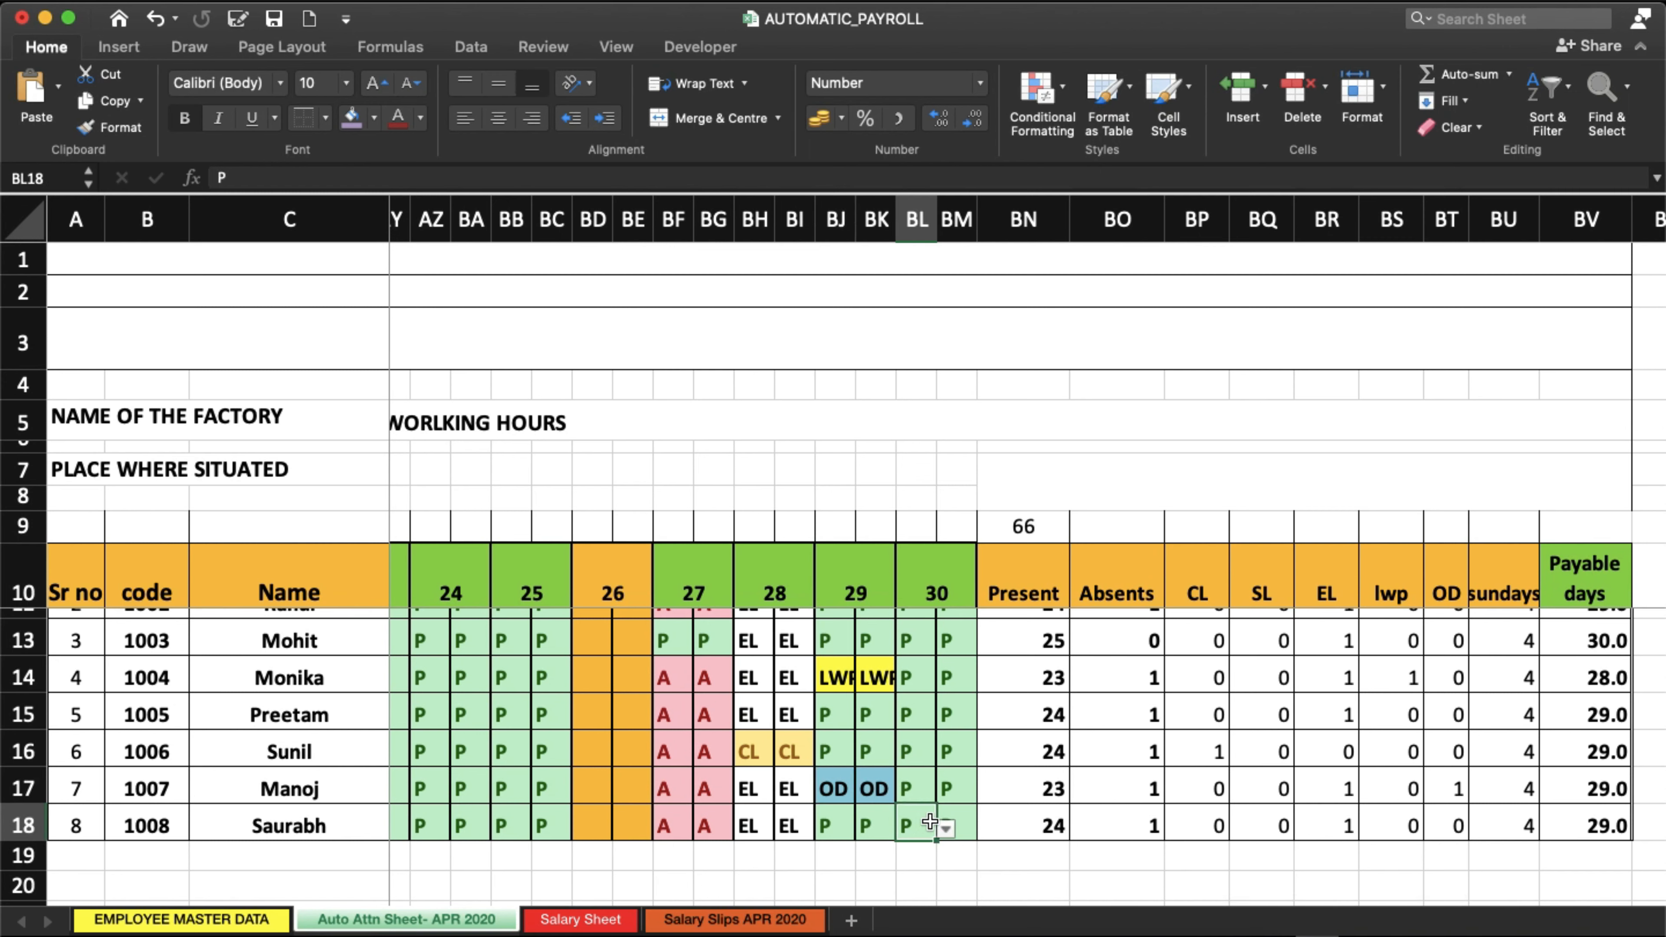
left_click(959, 814)
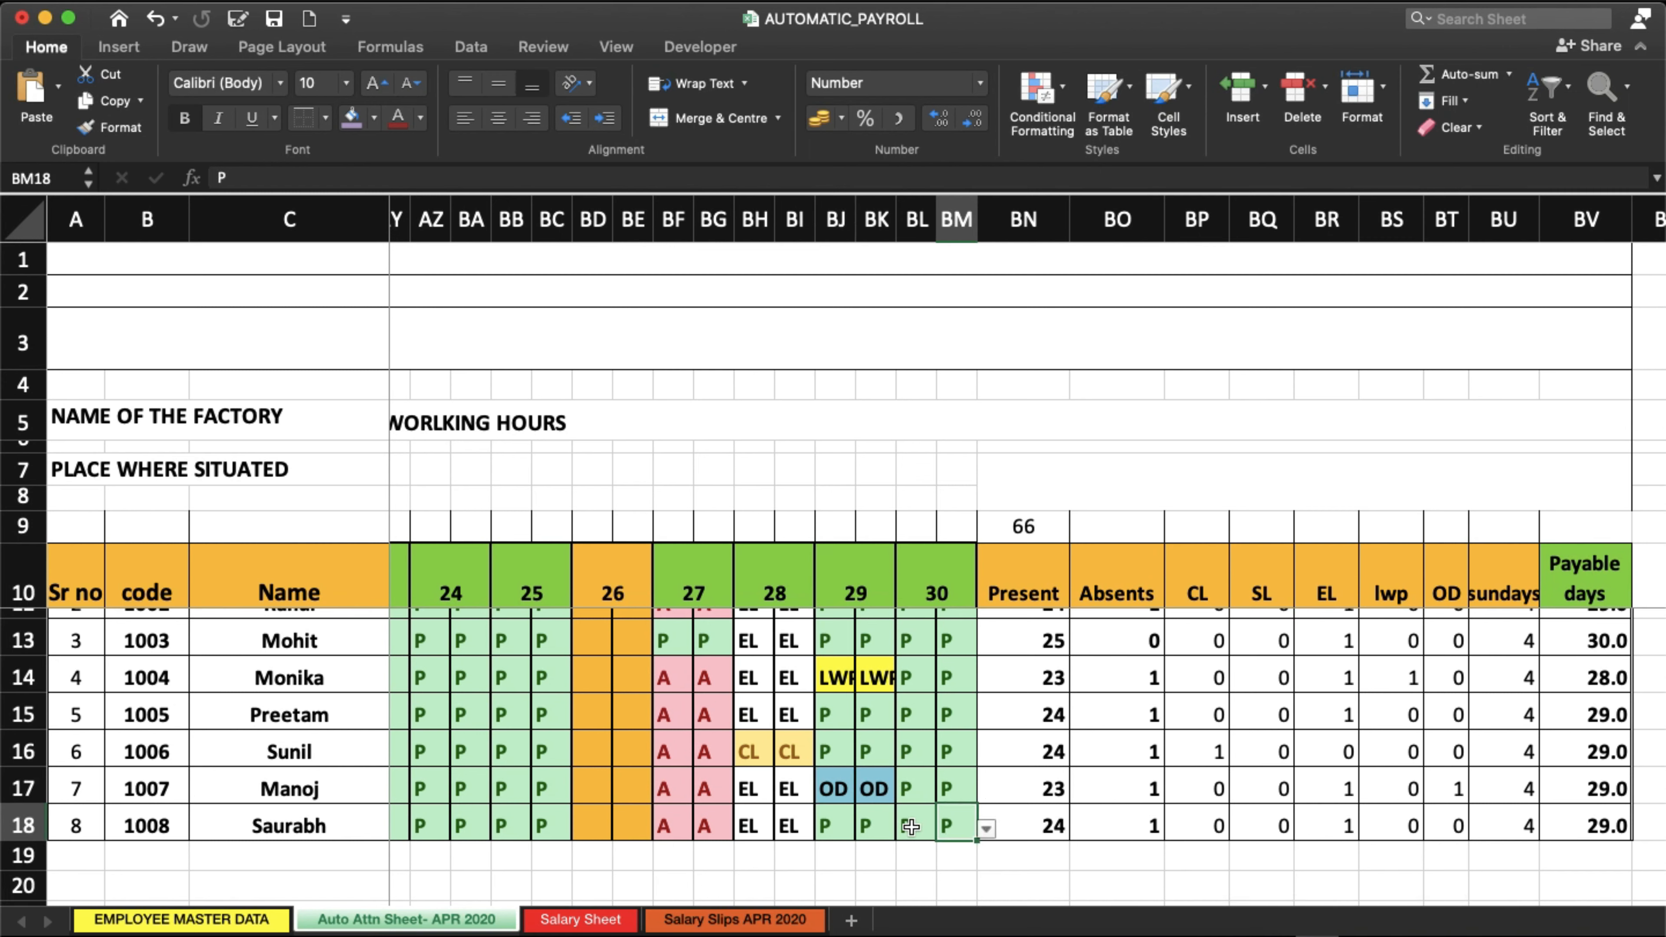
left_click(911, 827)
left_click(946, 830)
left_click(883, 877)
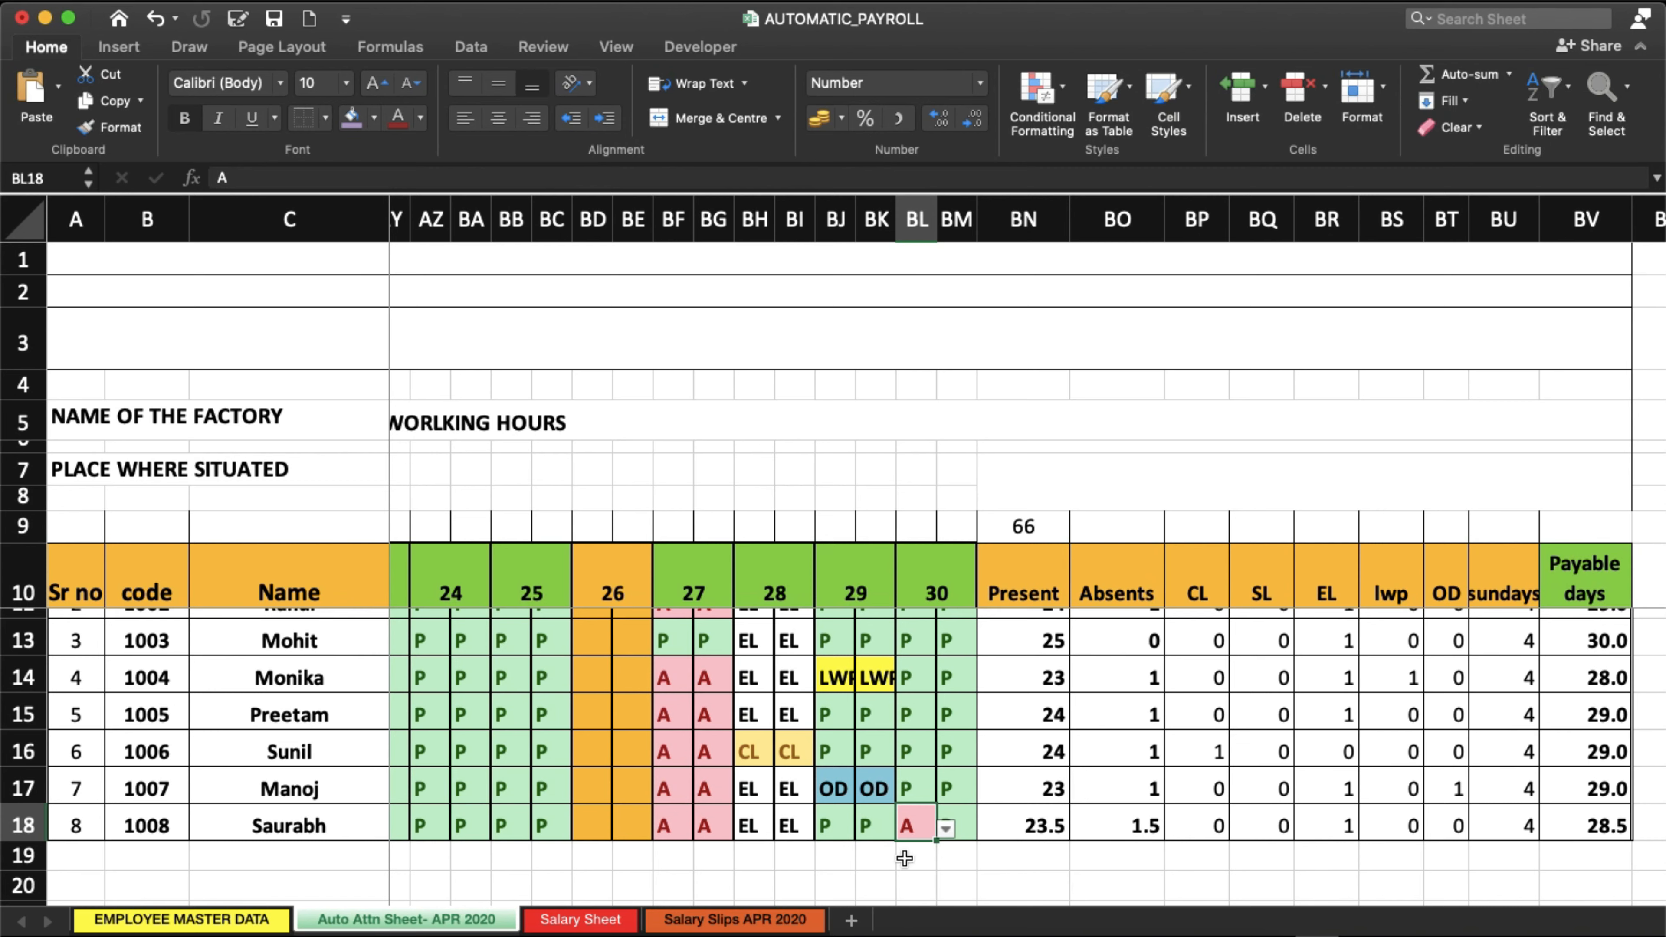
Inspect the eighth employee's Present, Absents and Payable days formulas in BN18, BO18 and BV18.
left_click(959, 820)
scroll(1027, 849, "right", 2)
scroll(1027, 849, "right", 1)
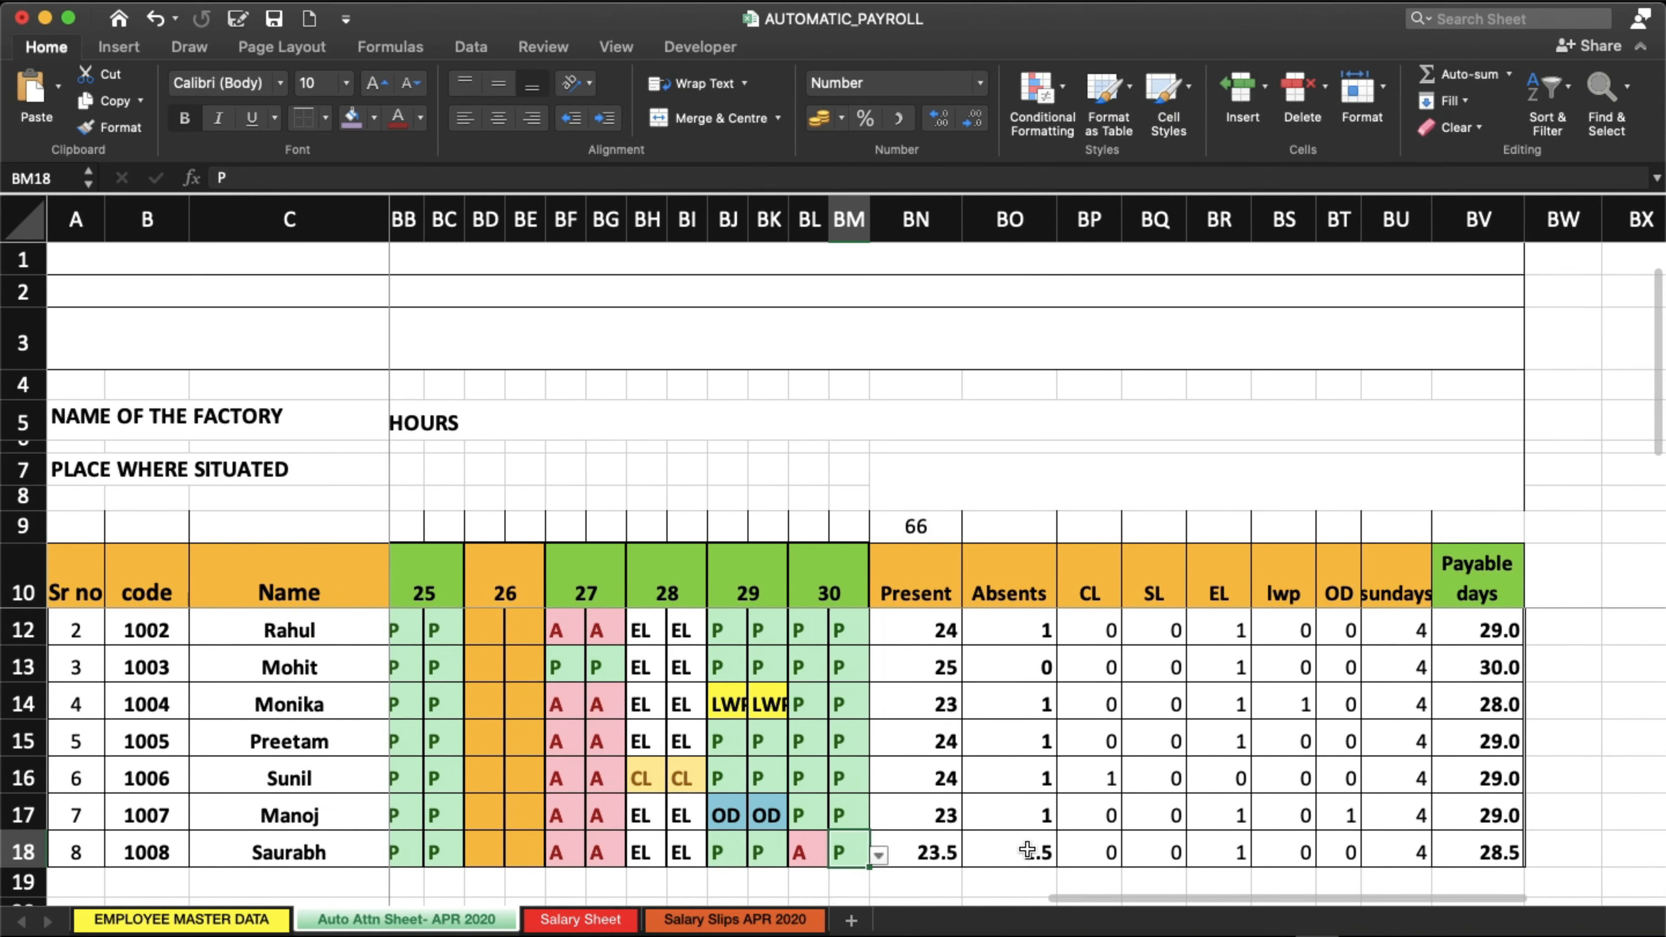
scroll(1027, 849, "down", 2)
left_click(957, 782)
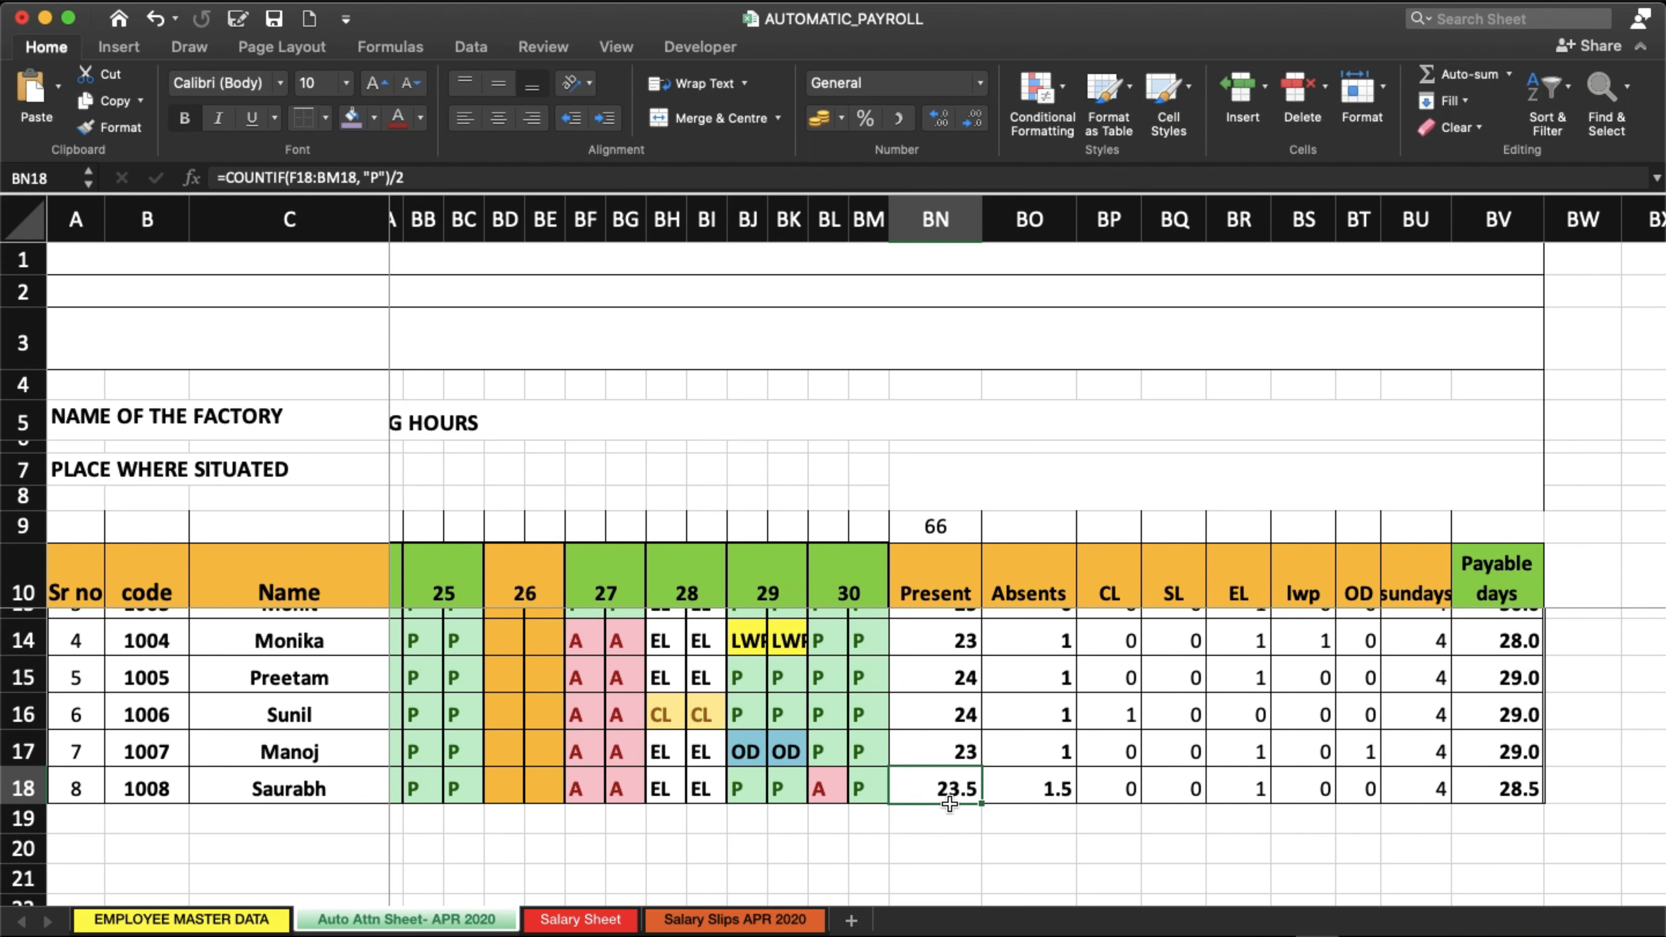
left_click(1040, 784)
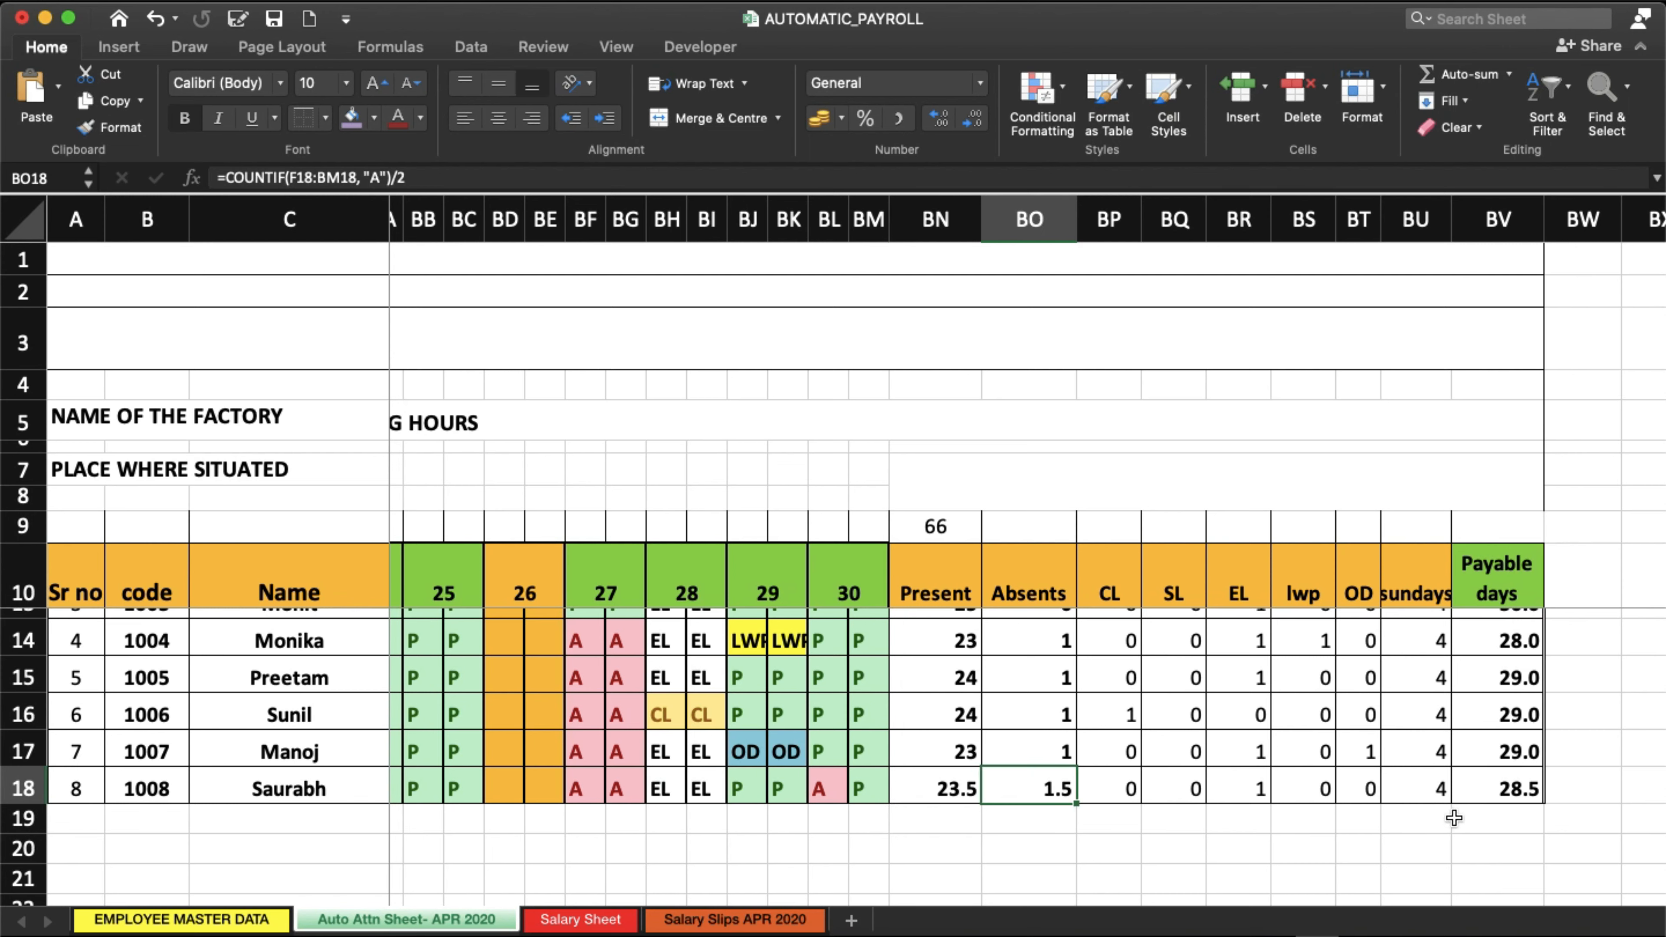
left_click(1489, 793)
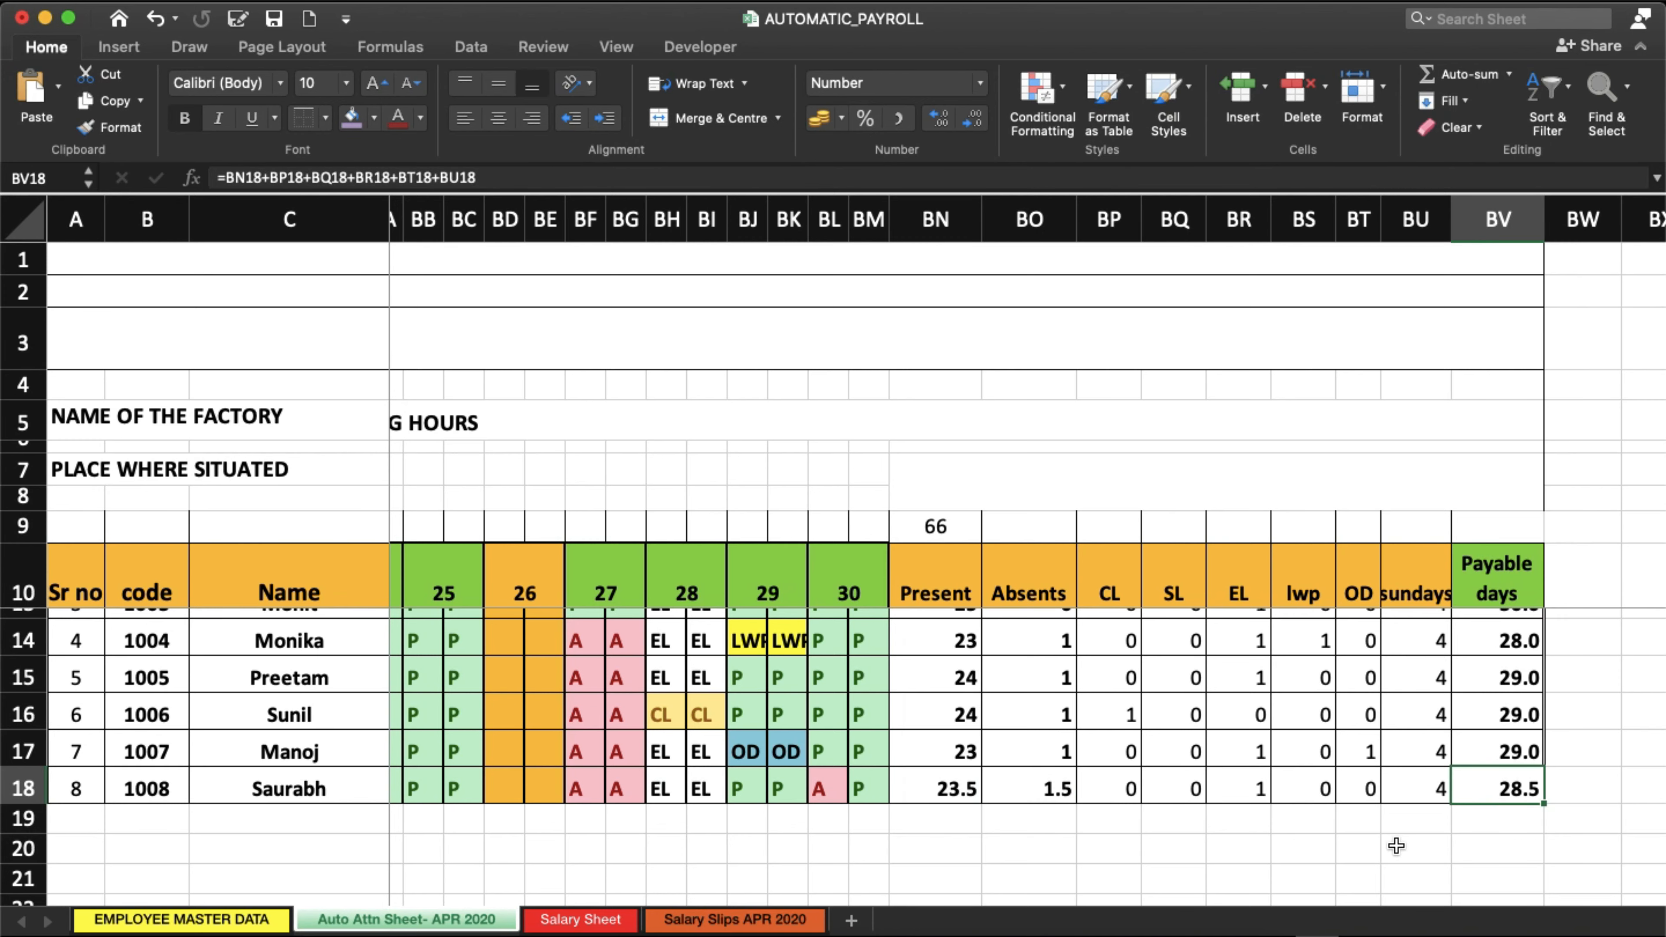
Change both halves of day 27 (BF16 and BG16) to P for the sixth employee.
scroll(1396, 846, "up", 3)
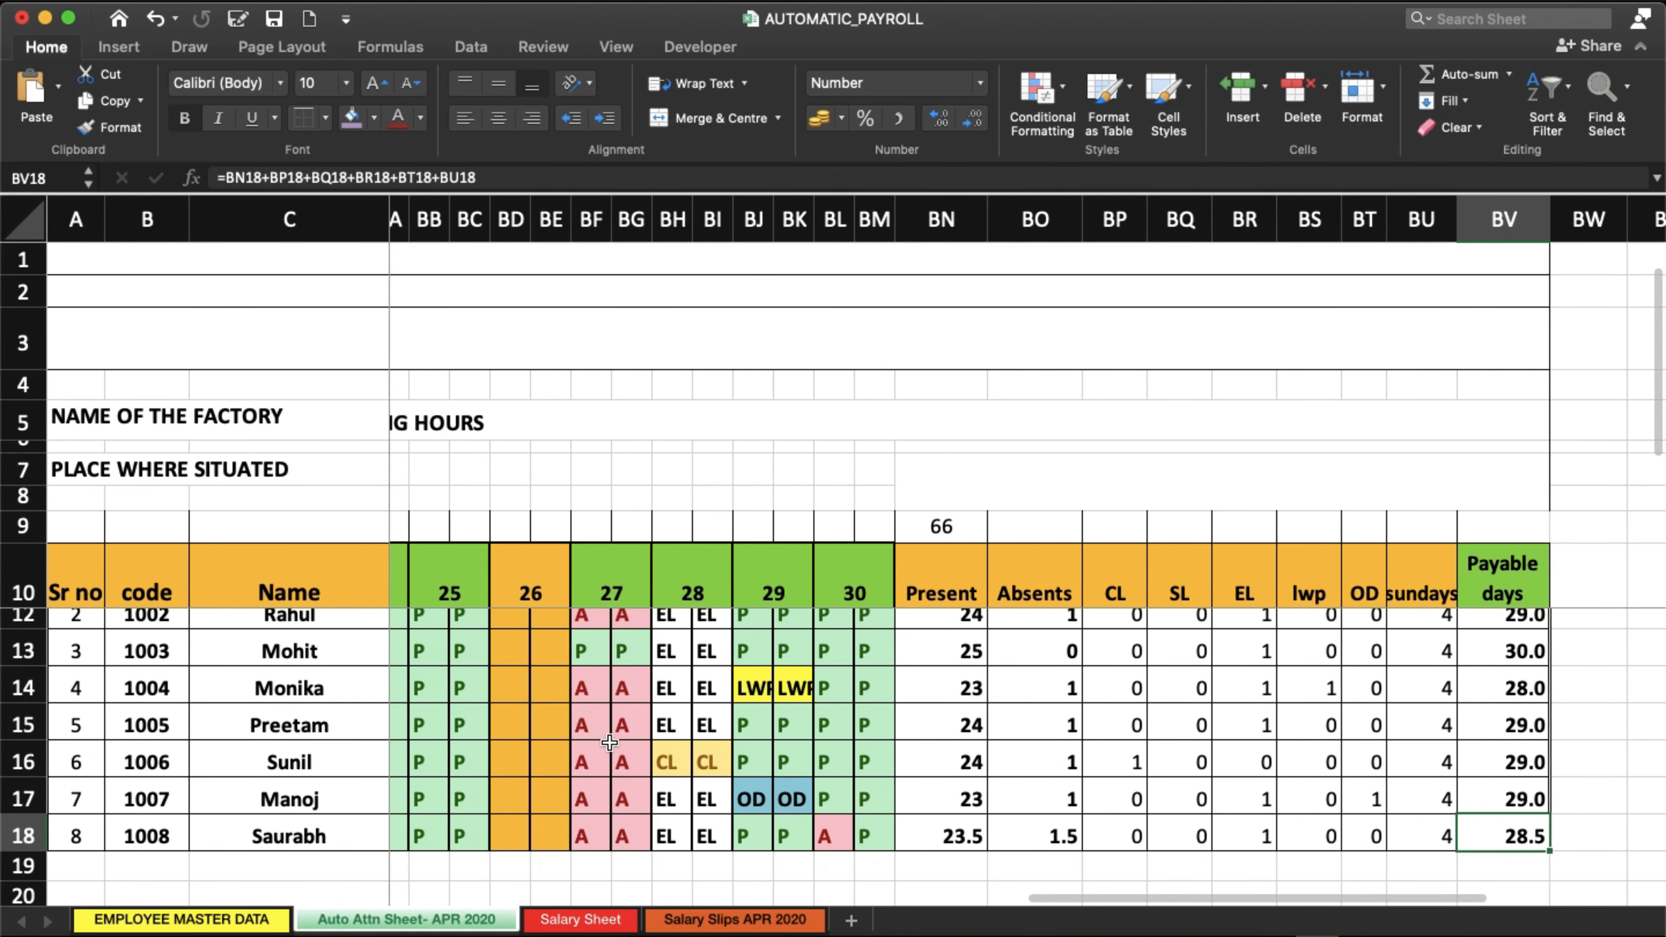
left_click(587, 757)
left_click(620, 765)
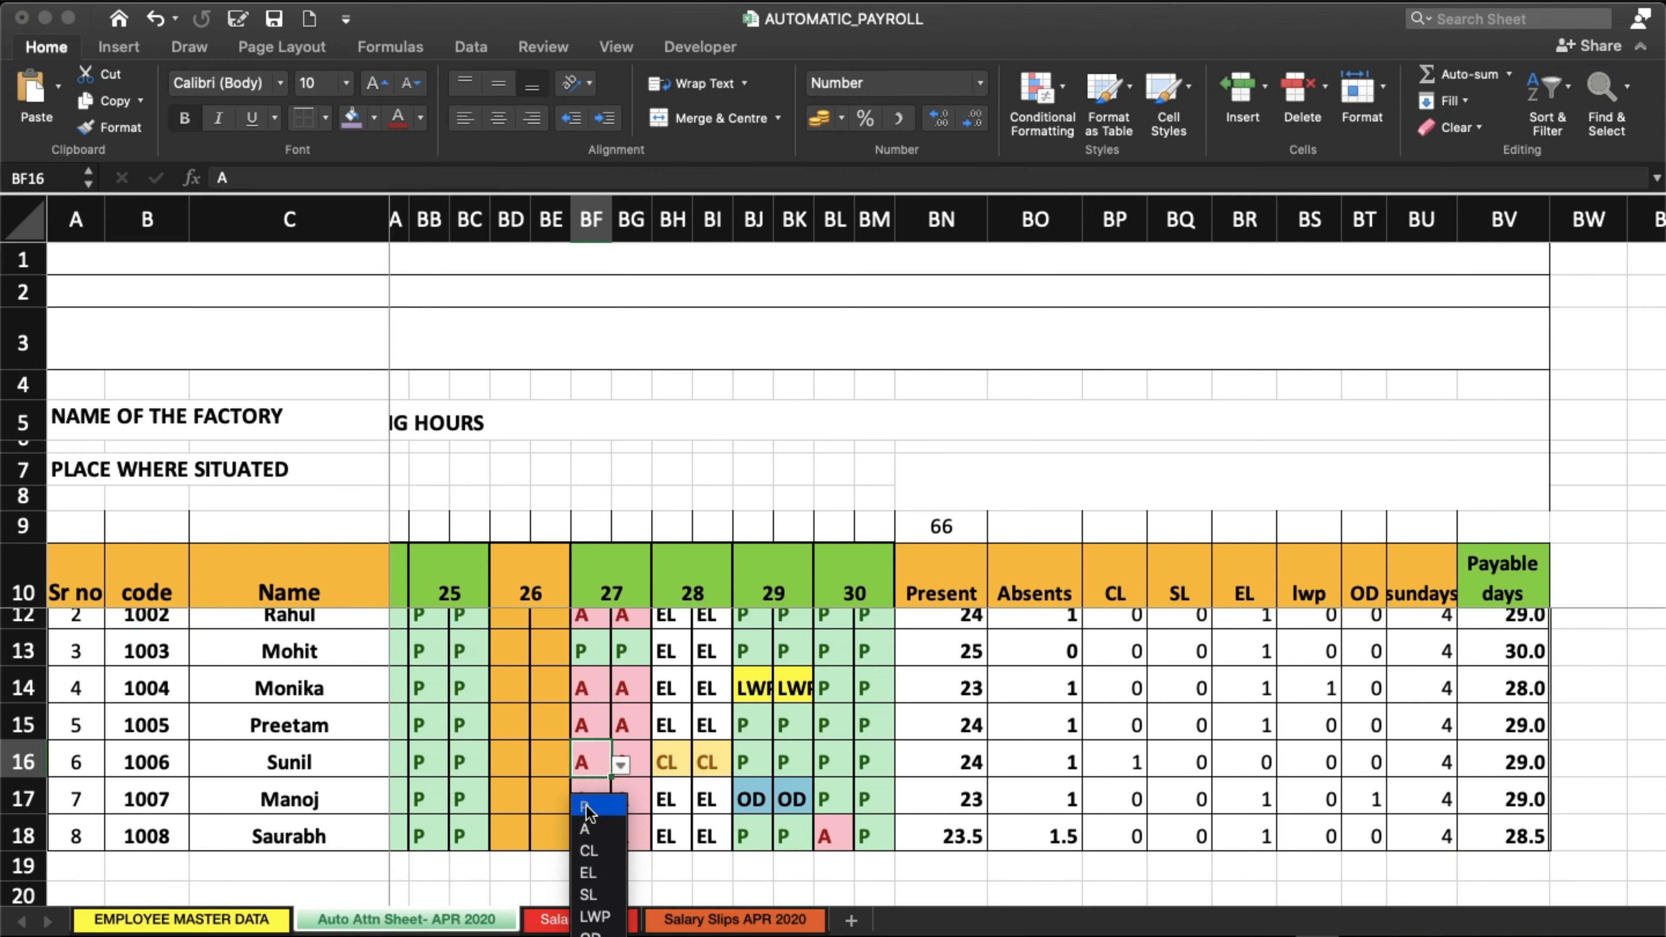
left_click(588, 806)
left_click(629, 765)
left_click(661, 765)
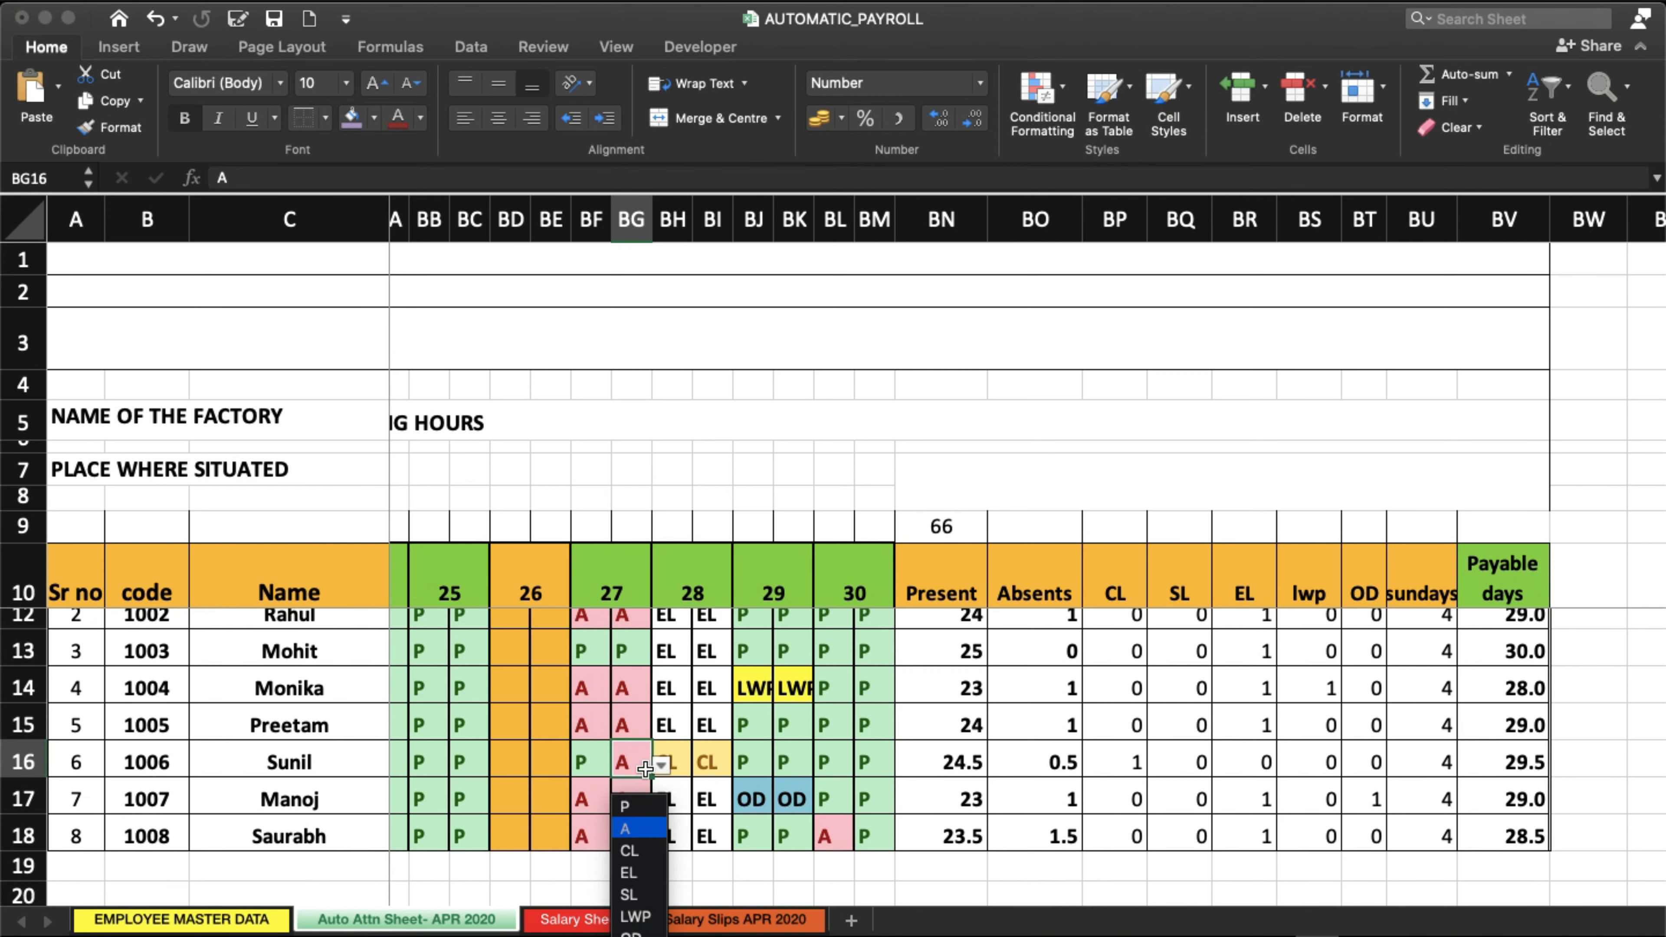
left_click(630, 804)
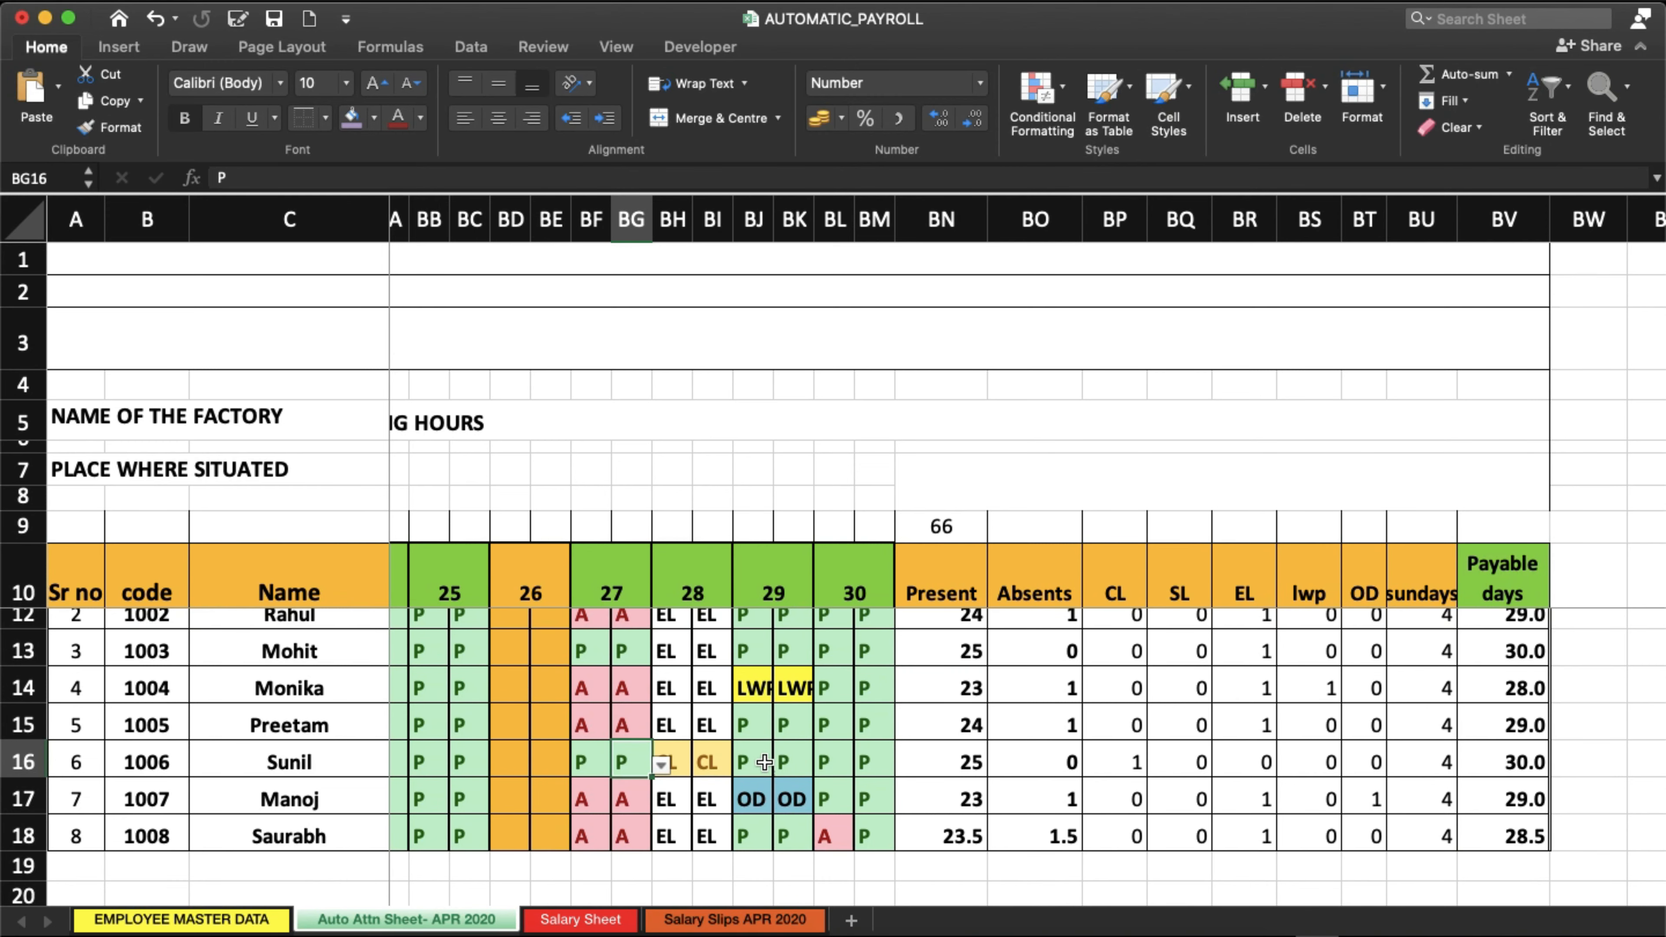
Review the Payable days of all eight employees in BV11:BV18.
scroll(765, 762, "up", 1)
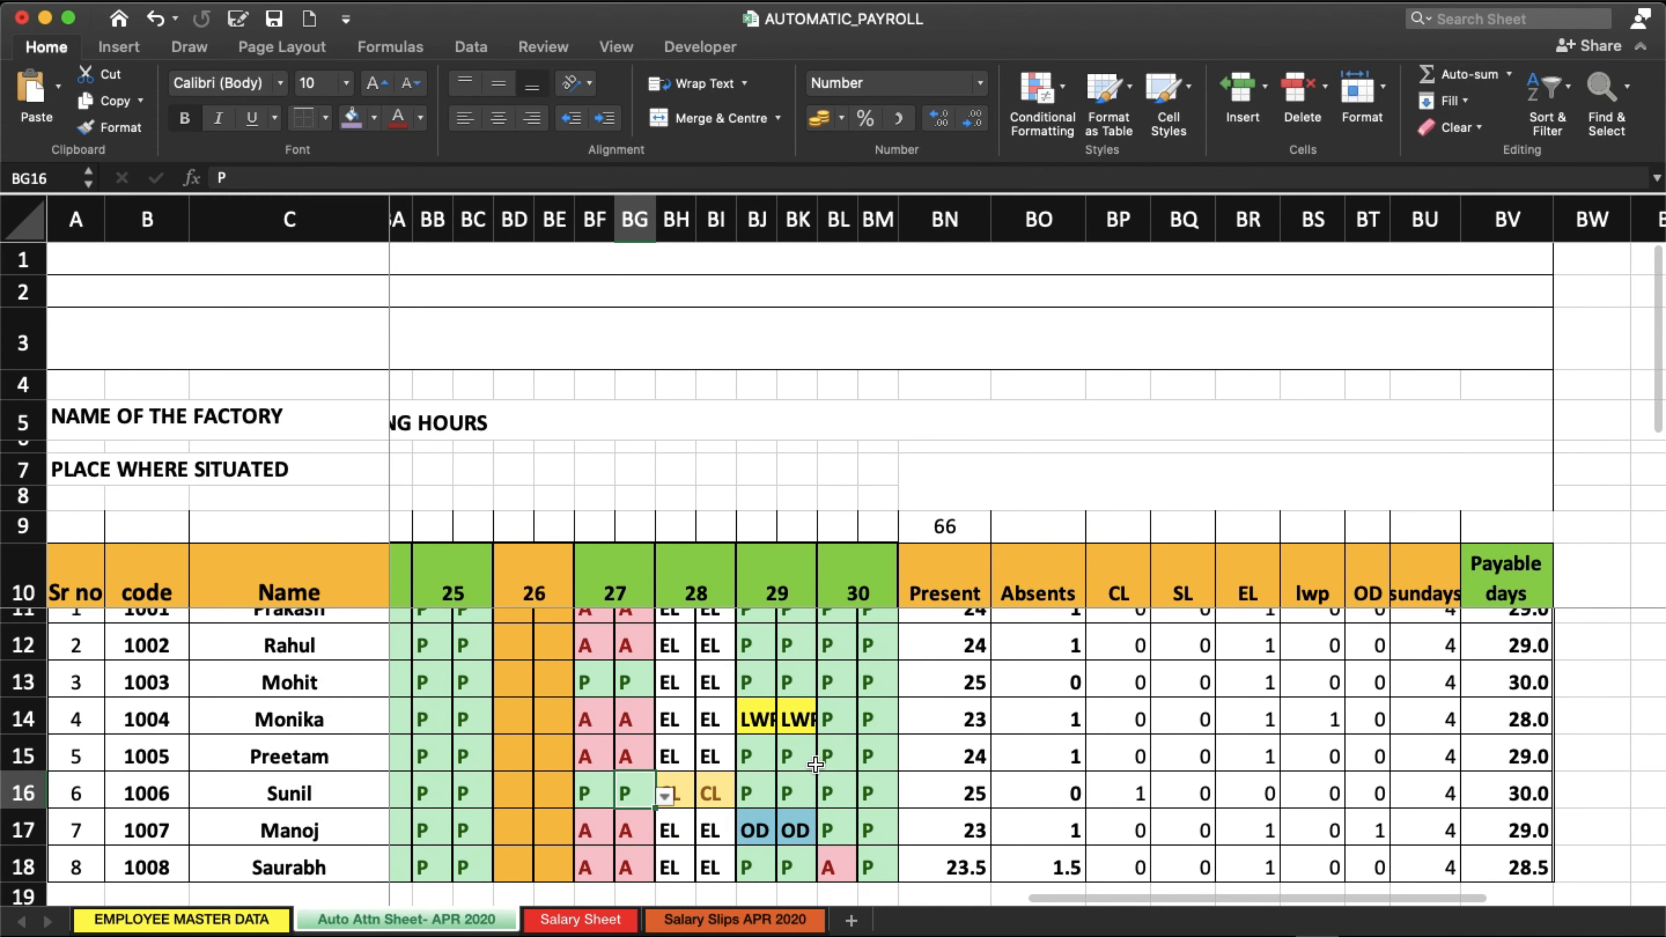
scroll(843, 732, "right", 2)
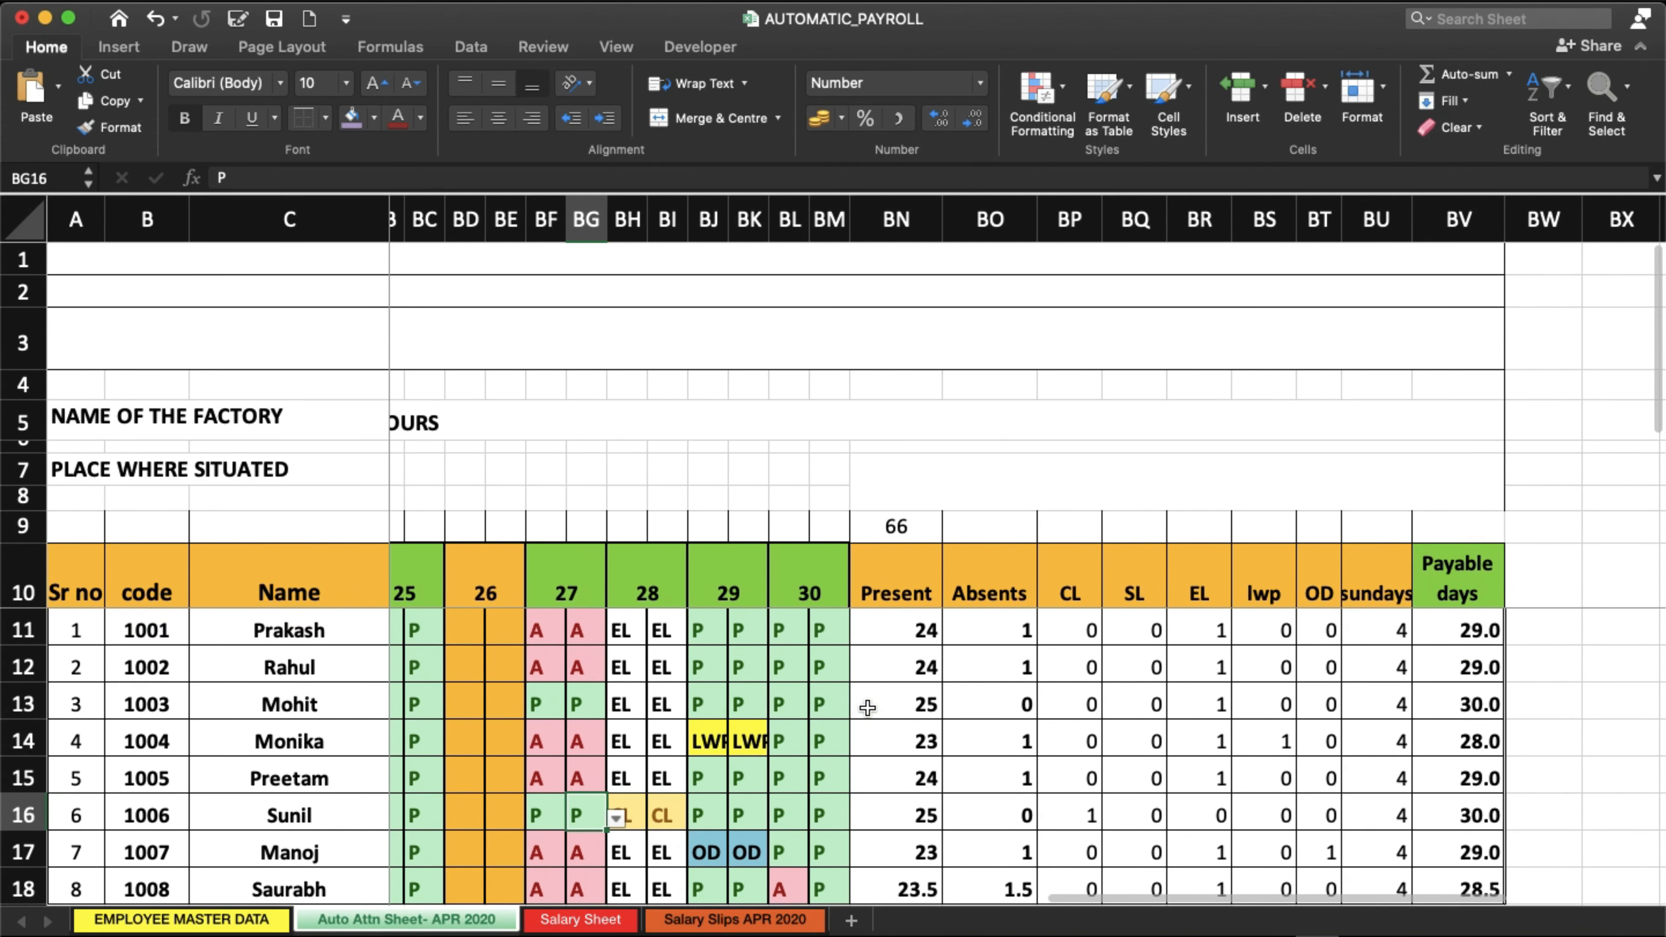
left_click_drag(1439, 631, 1440, 880)
scroll(1273, 714, "down", 3)
scroll(1273, 714, "up", 2)
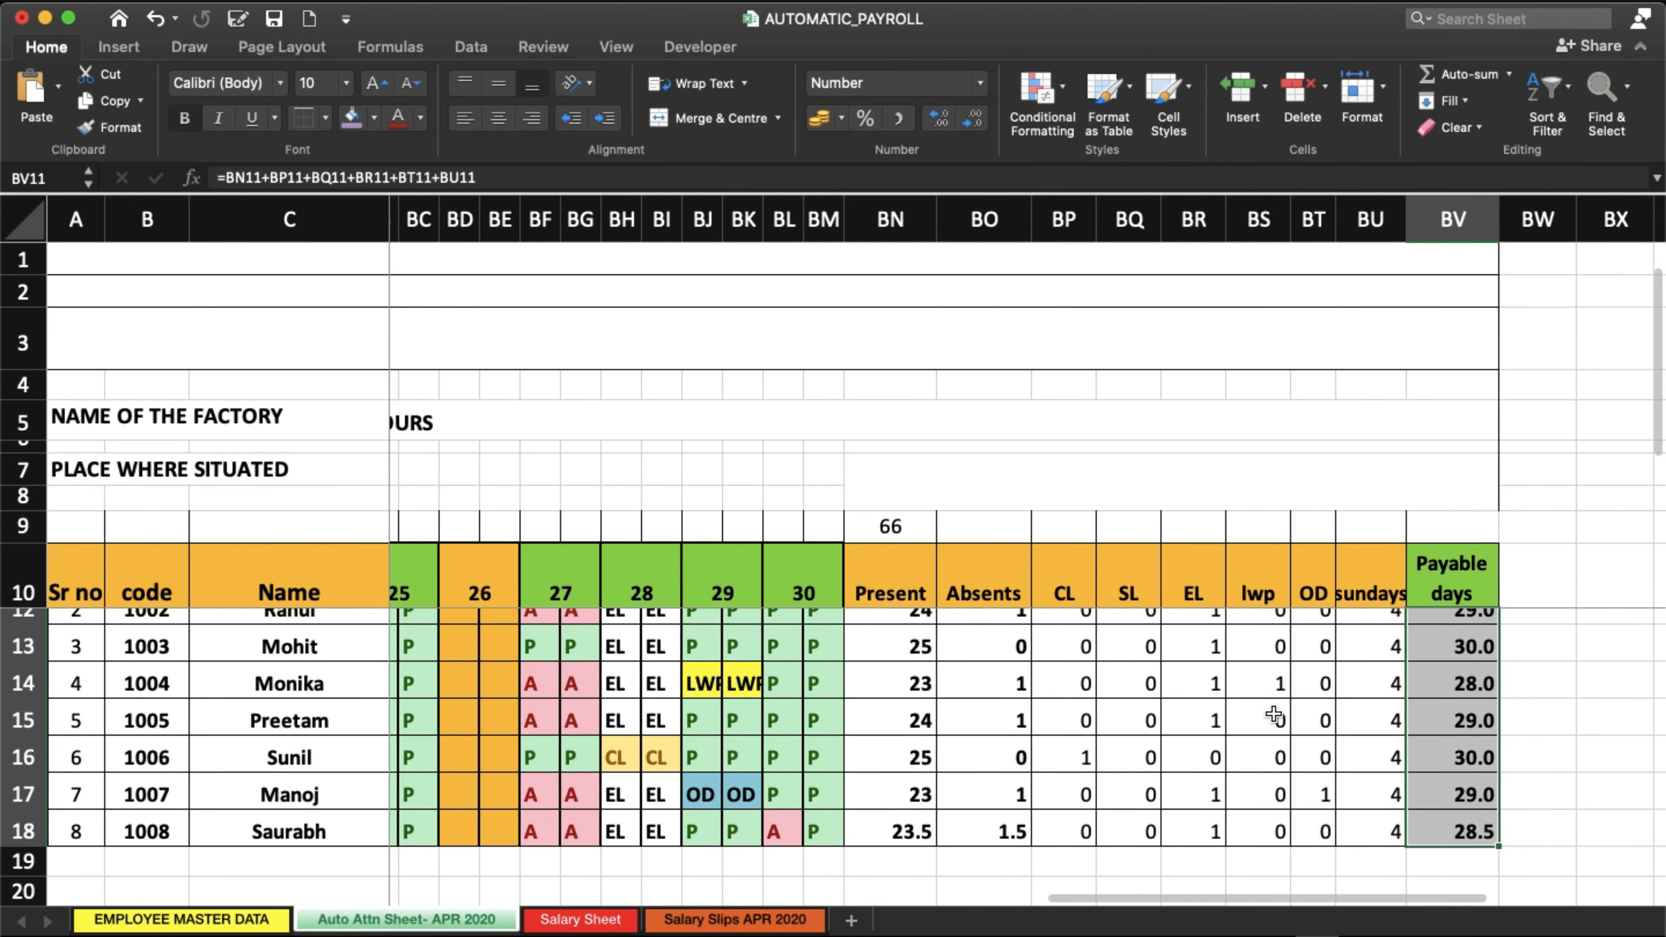
scroll(1049, 656, "left", 4)
scroll(1050, 657, "up", 1)
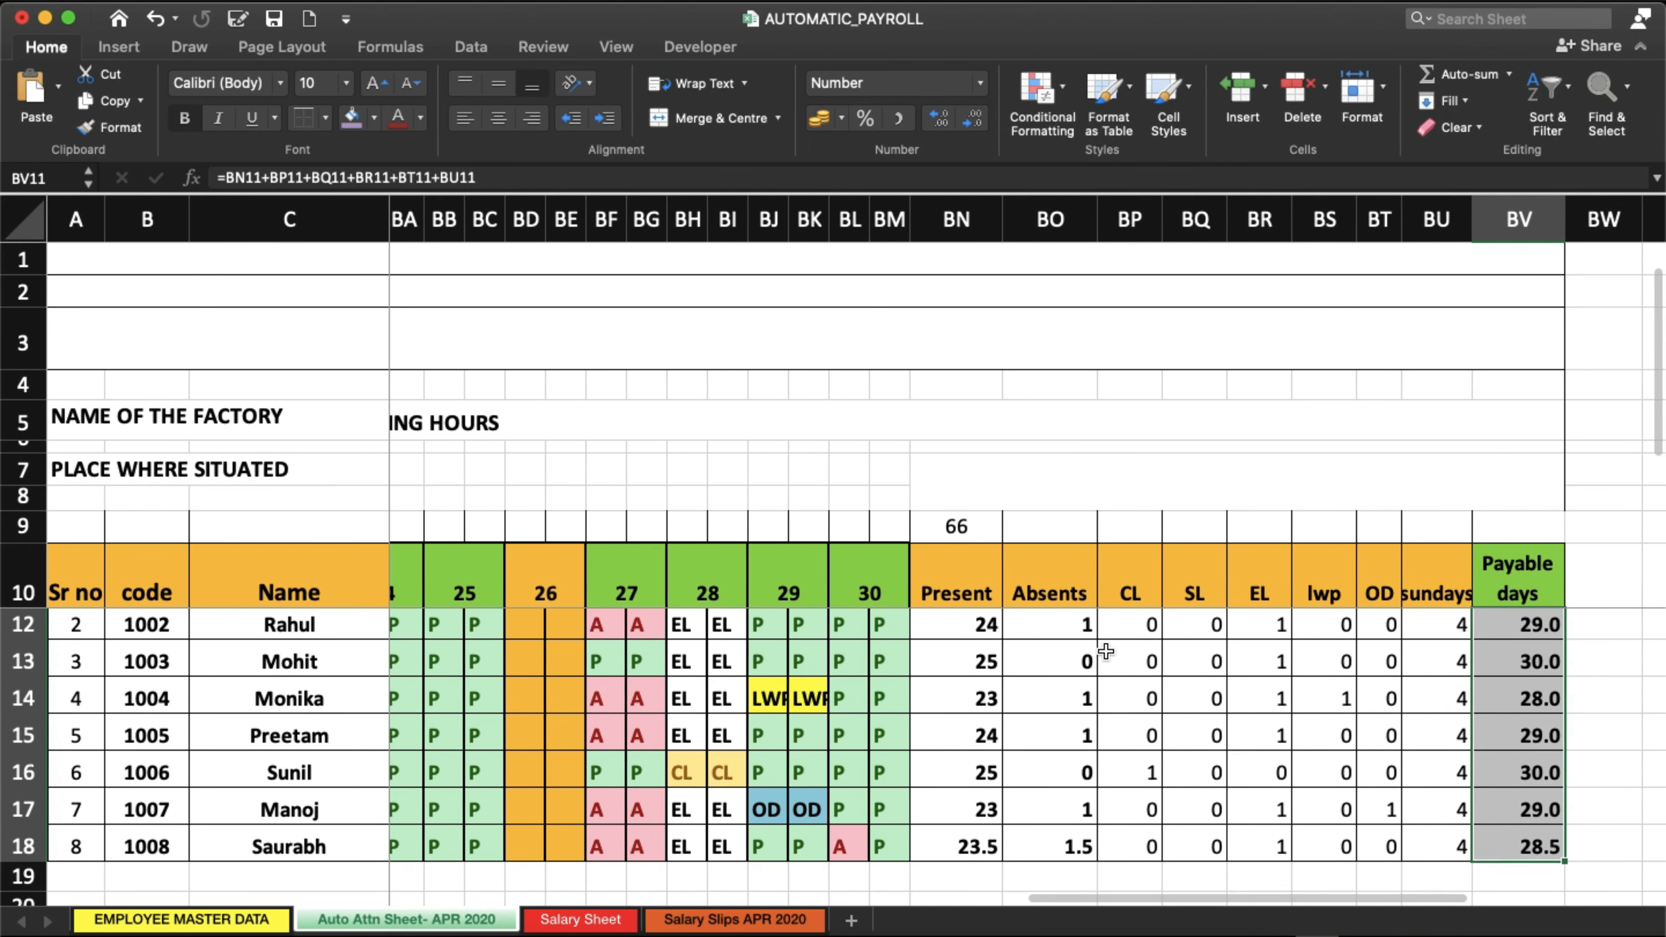
Open the Salary Sheet and examine its Payble Days cells M8:M15 and the employee detail columns.
left_click(566, 920)
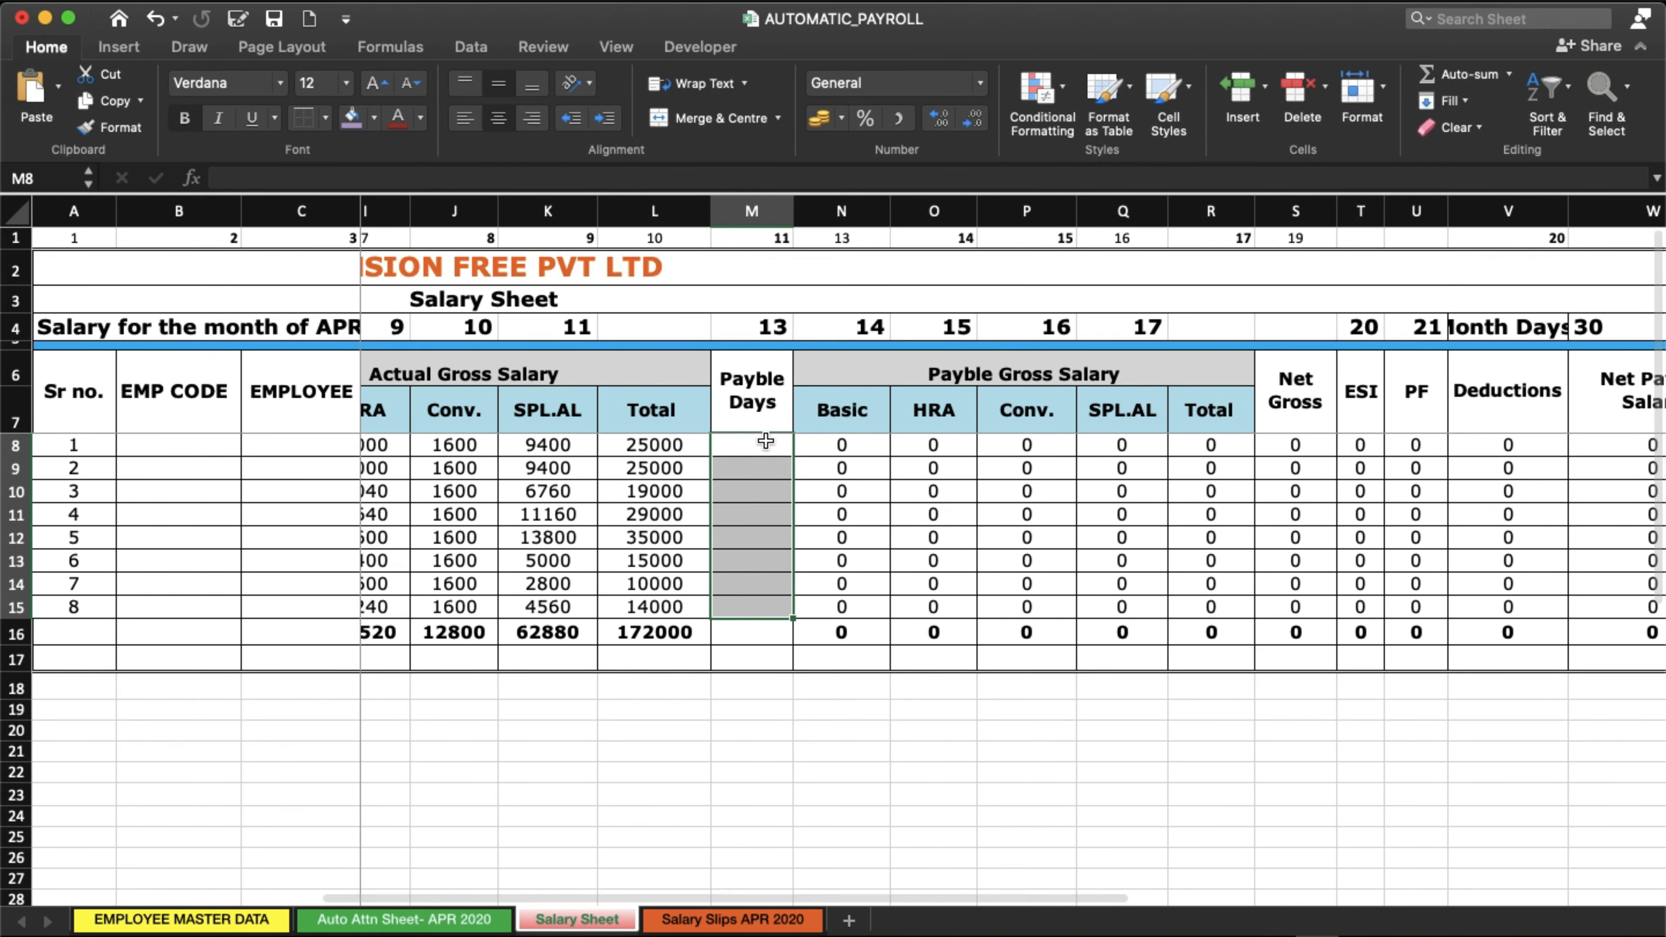
left_click_drag(761, 446, 762, 613)
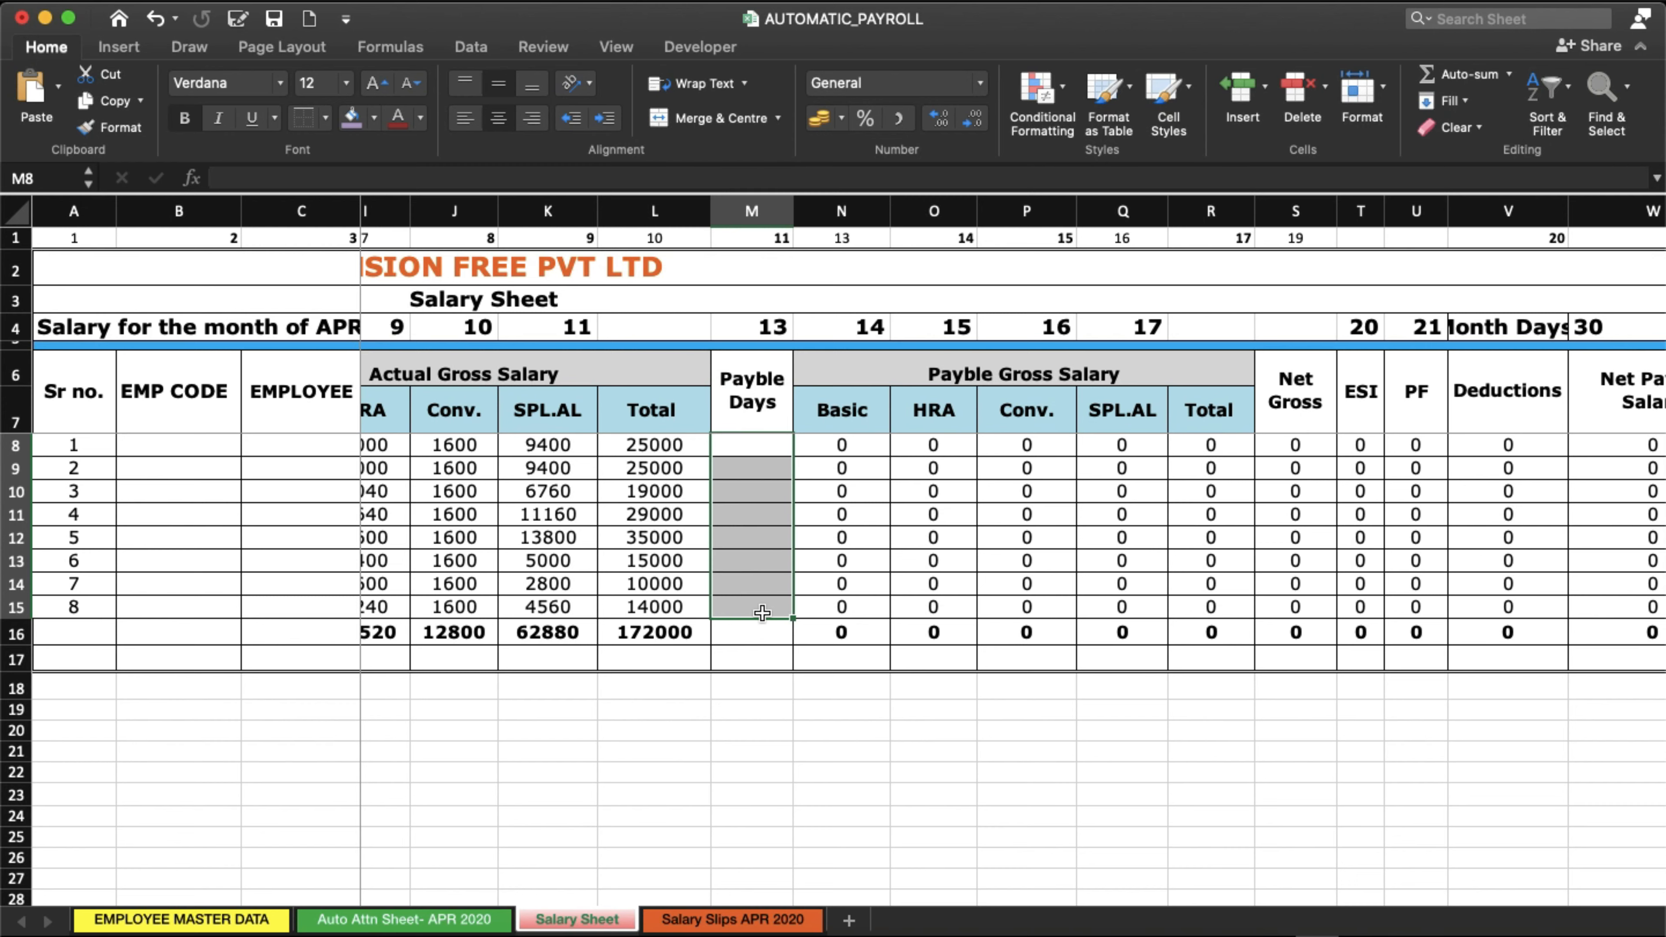
left_click(734, 442)
scroll(804, 563, "left", 10)
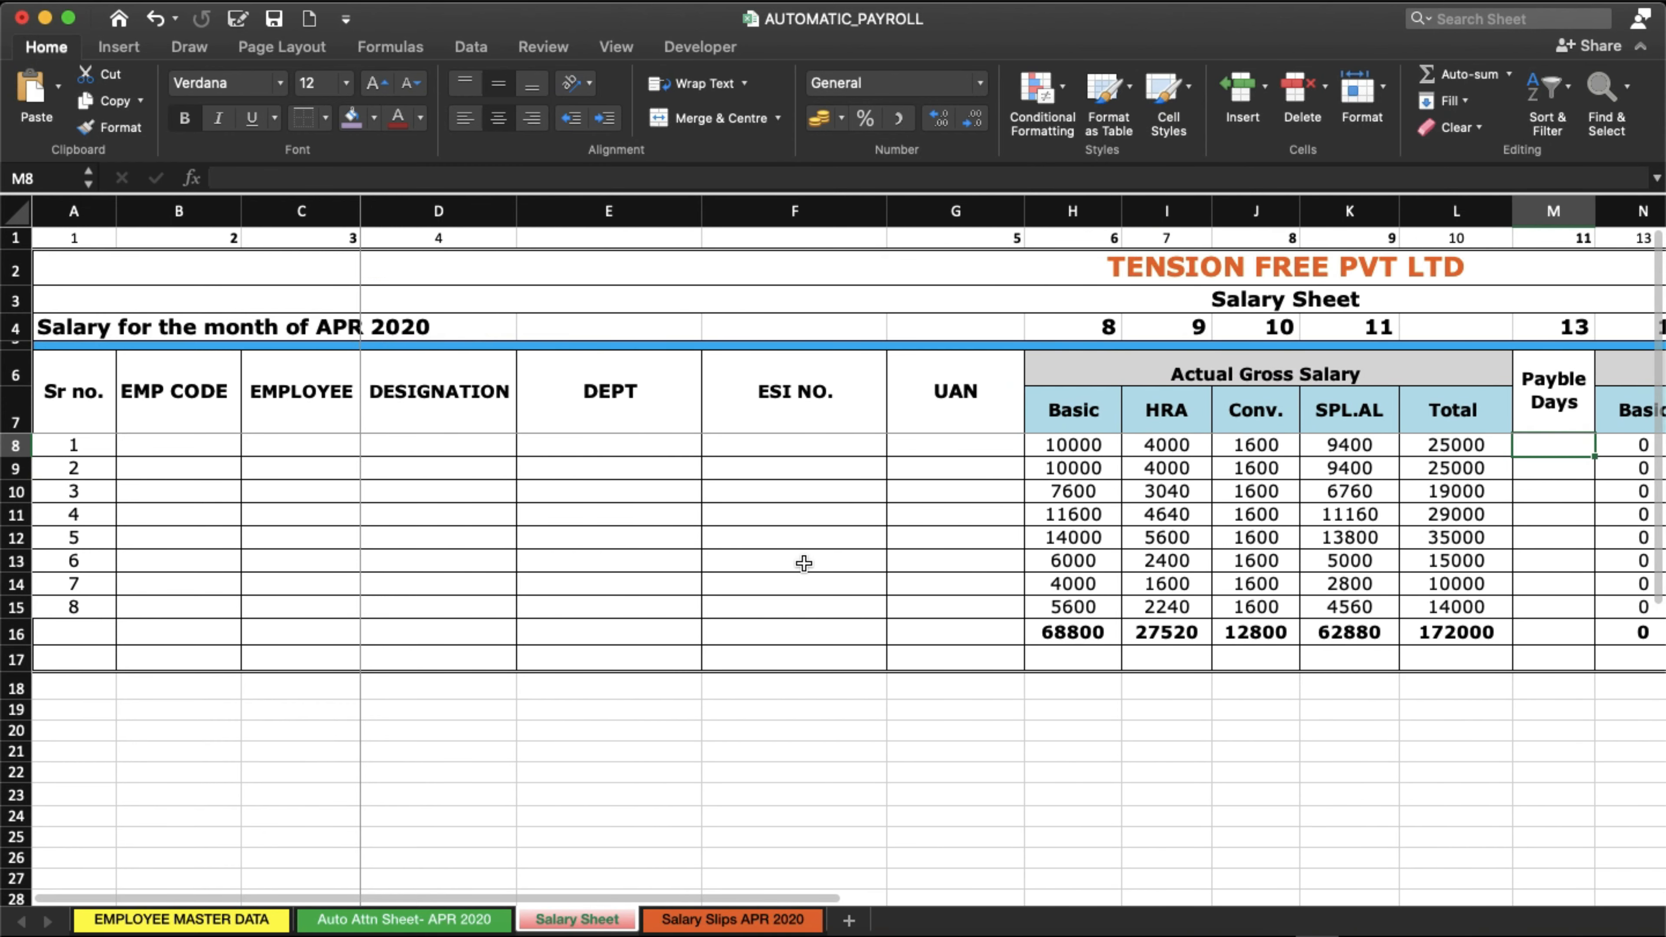
Enter =VLOOKUP(A8,'EMPLOYEE MASTER DATA'!A5:M12,2,0) in B8 to fetch the first employee's code.
left_click(192, 448)
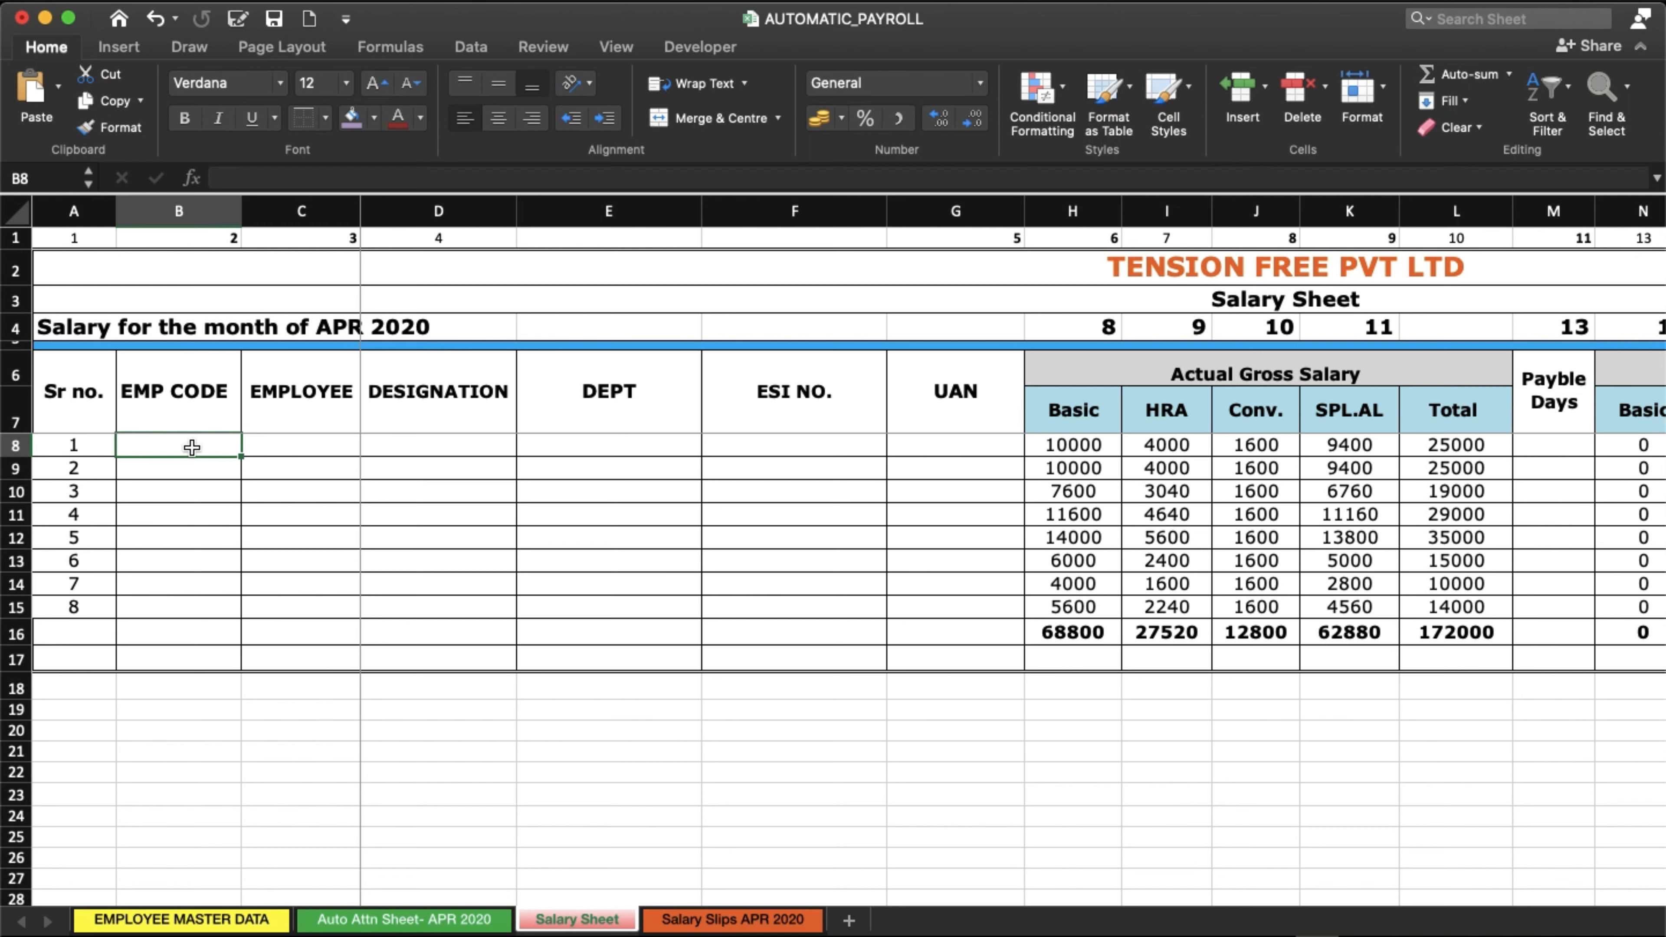
type("=VLOOKU")
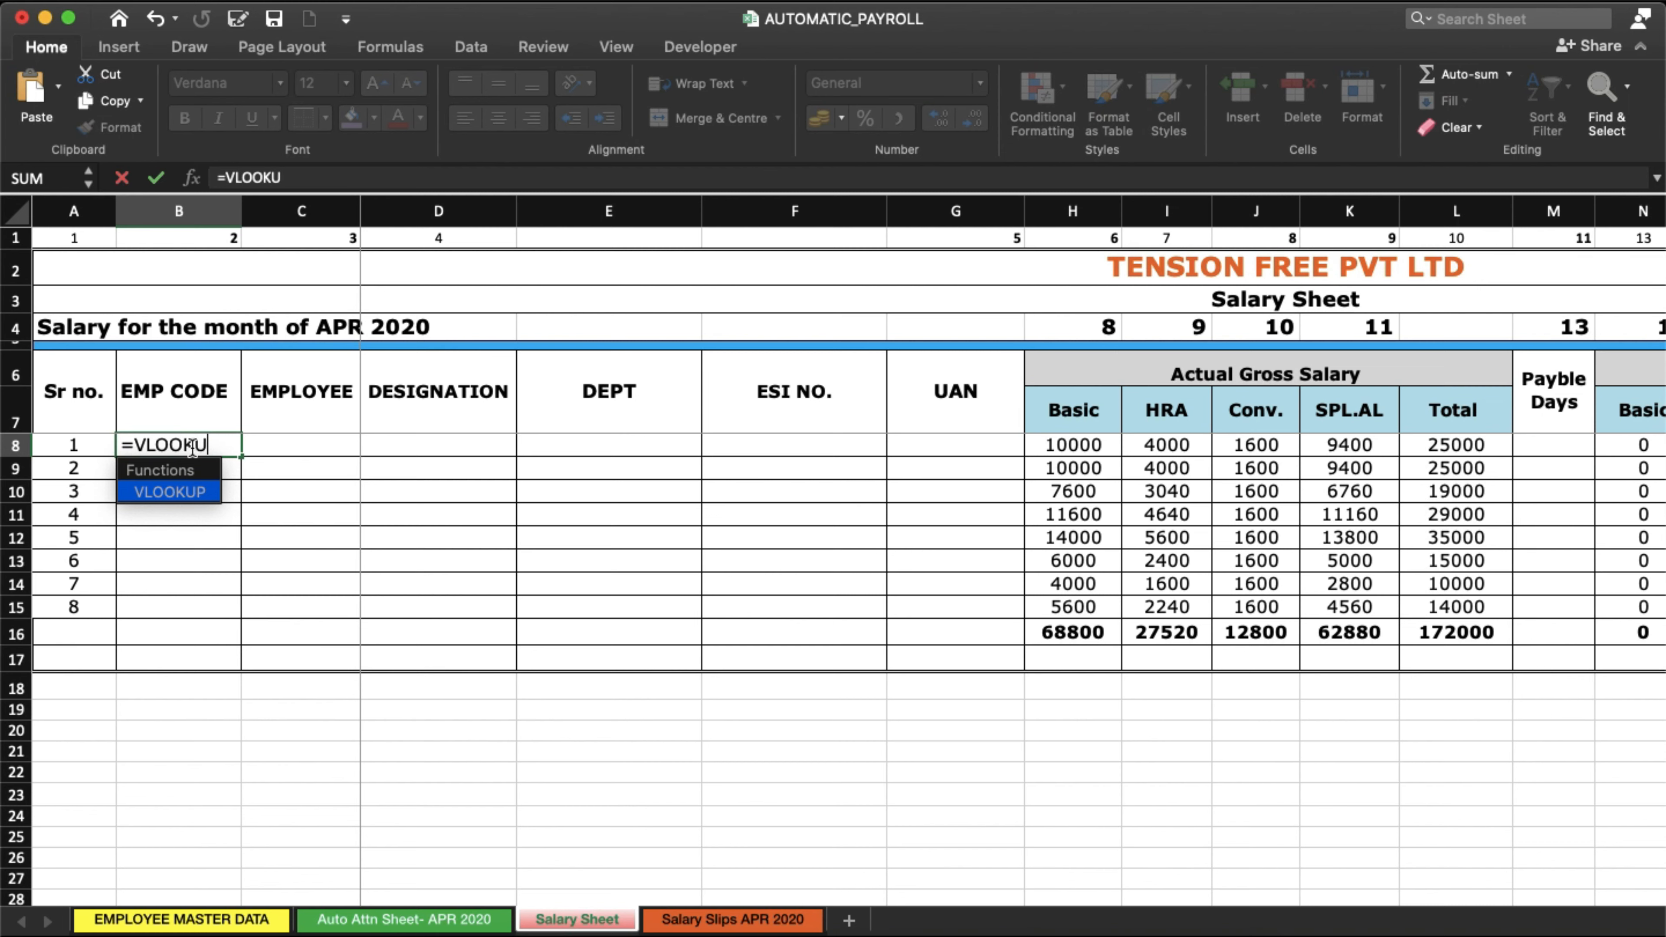
type("P(")
key("Left")
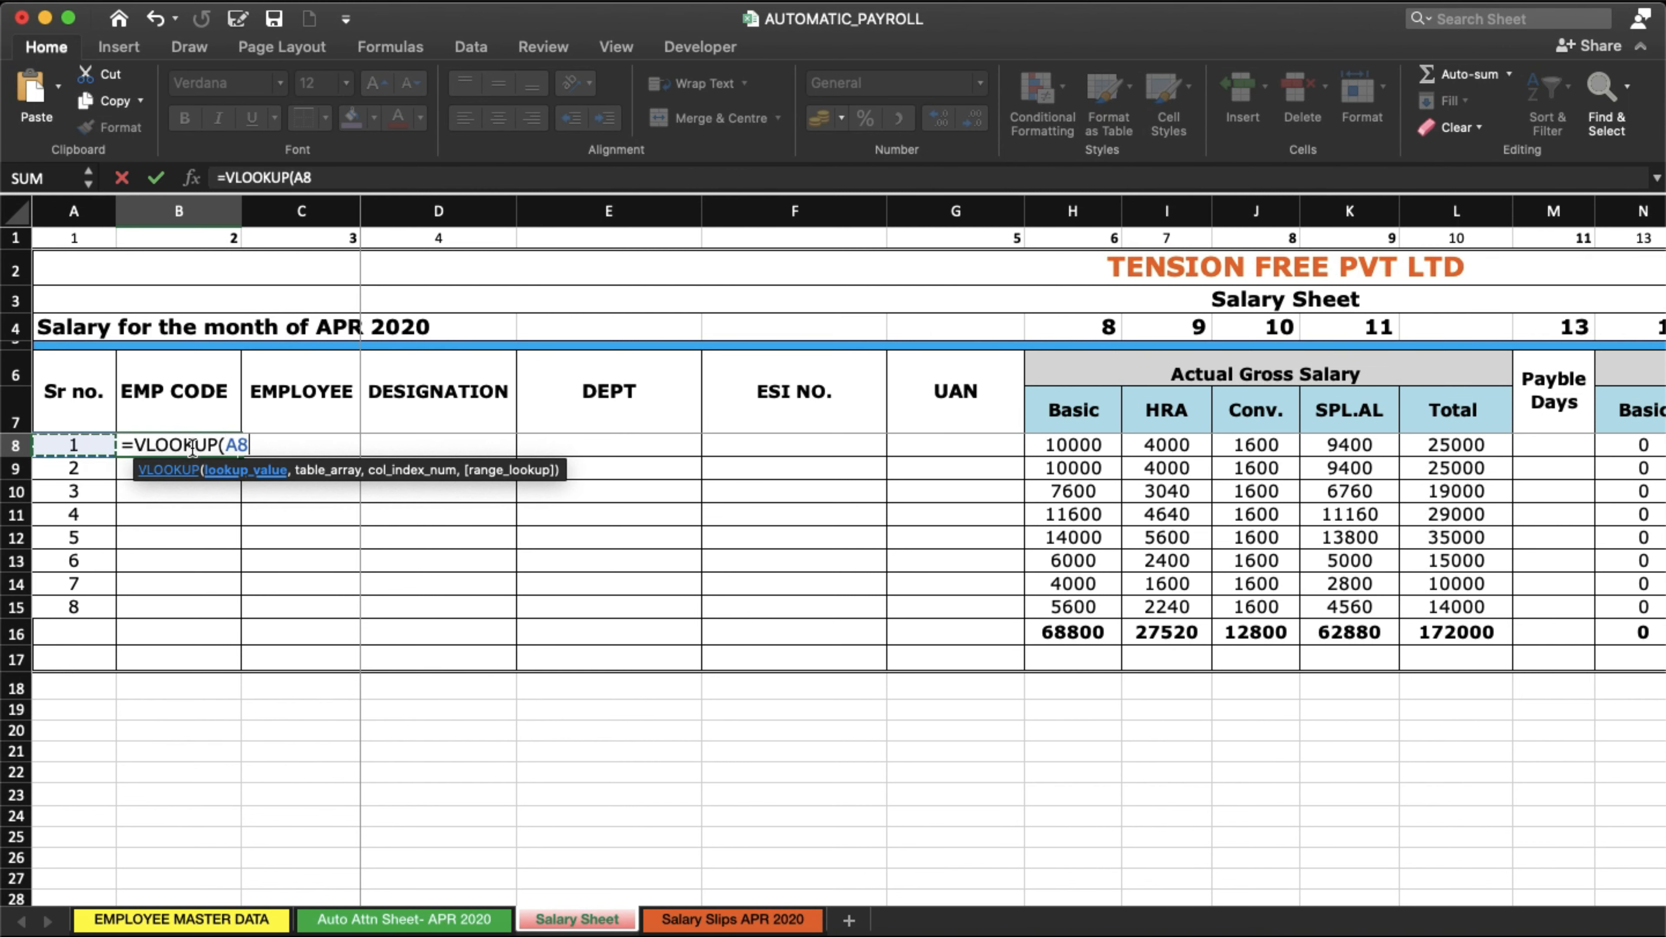
type(",")
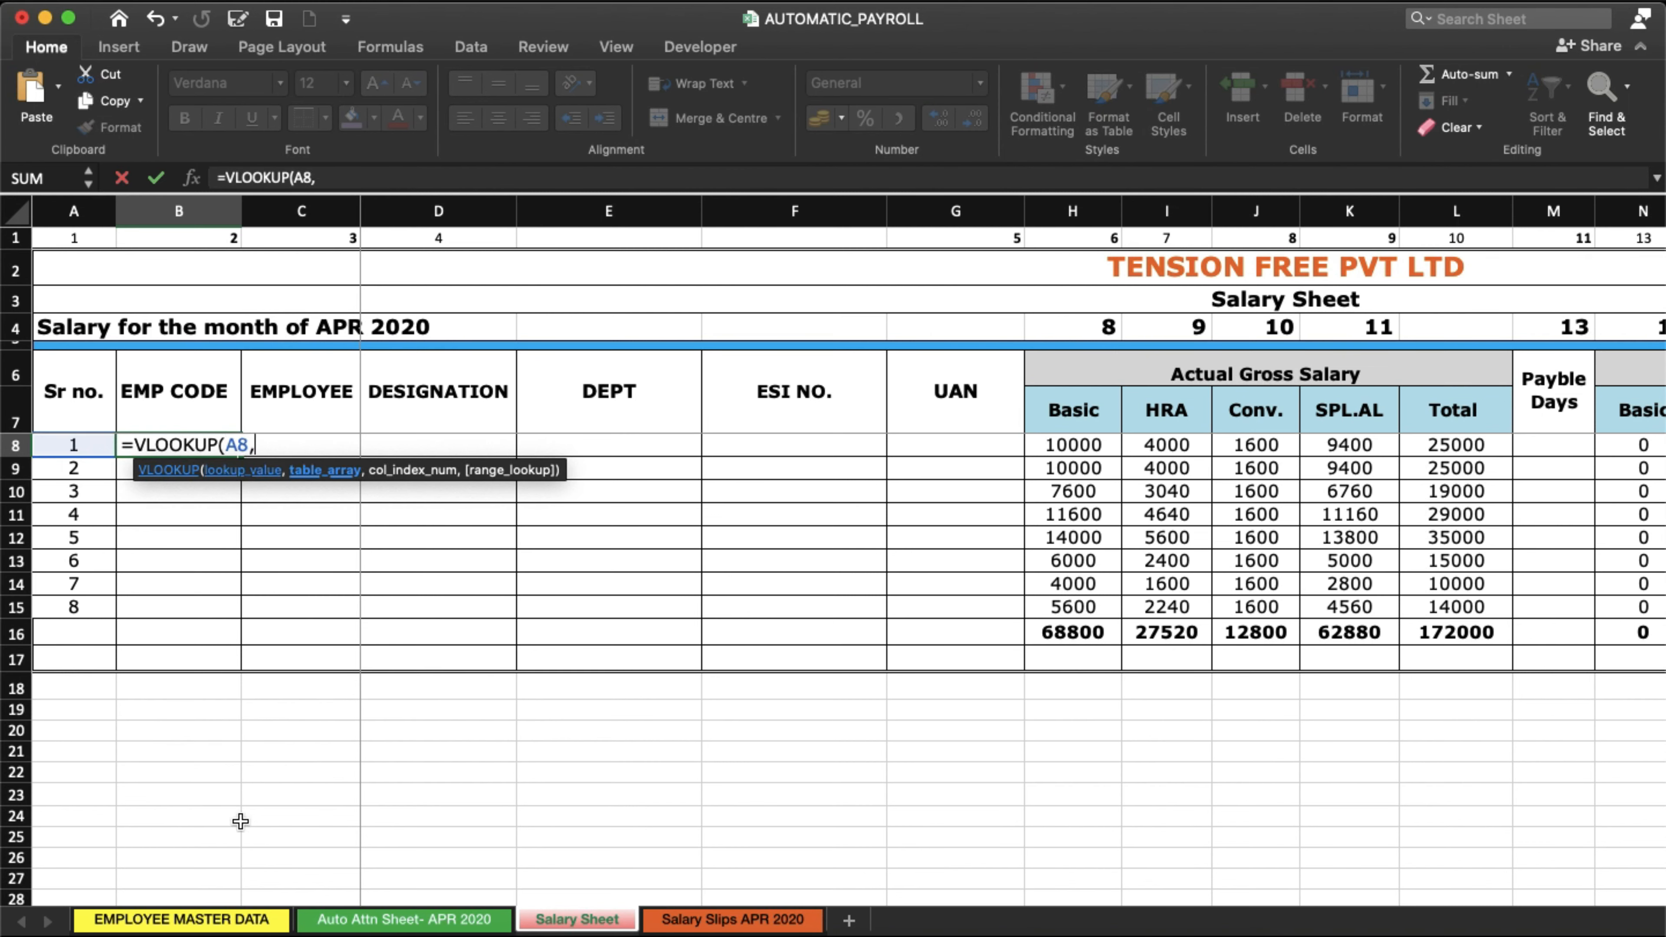
left_click(186, 921)
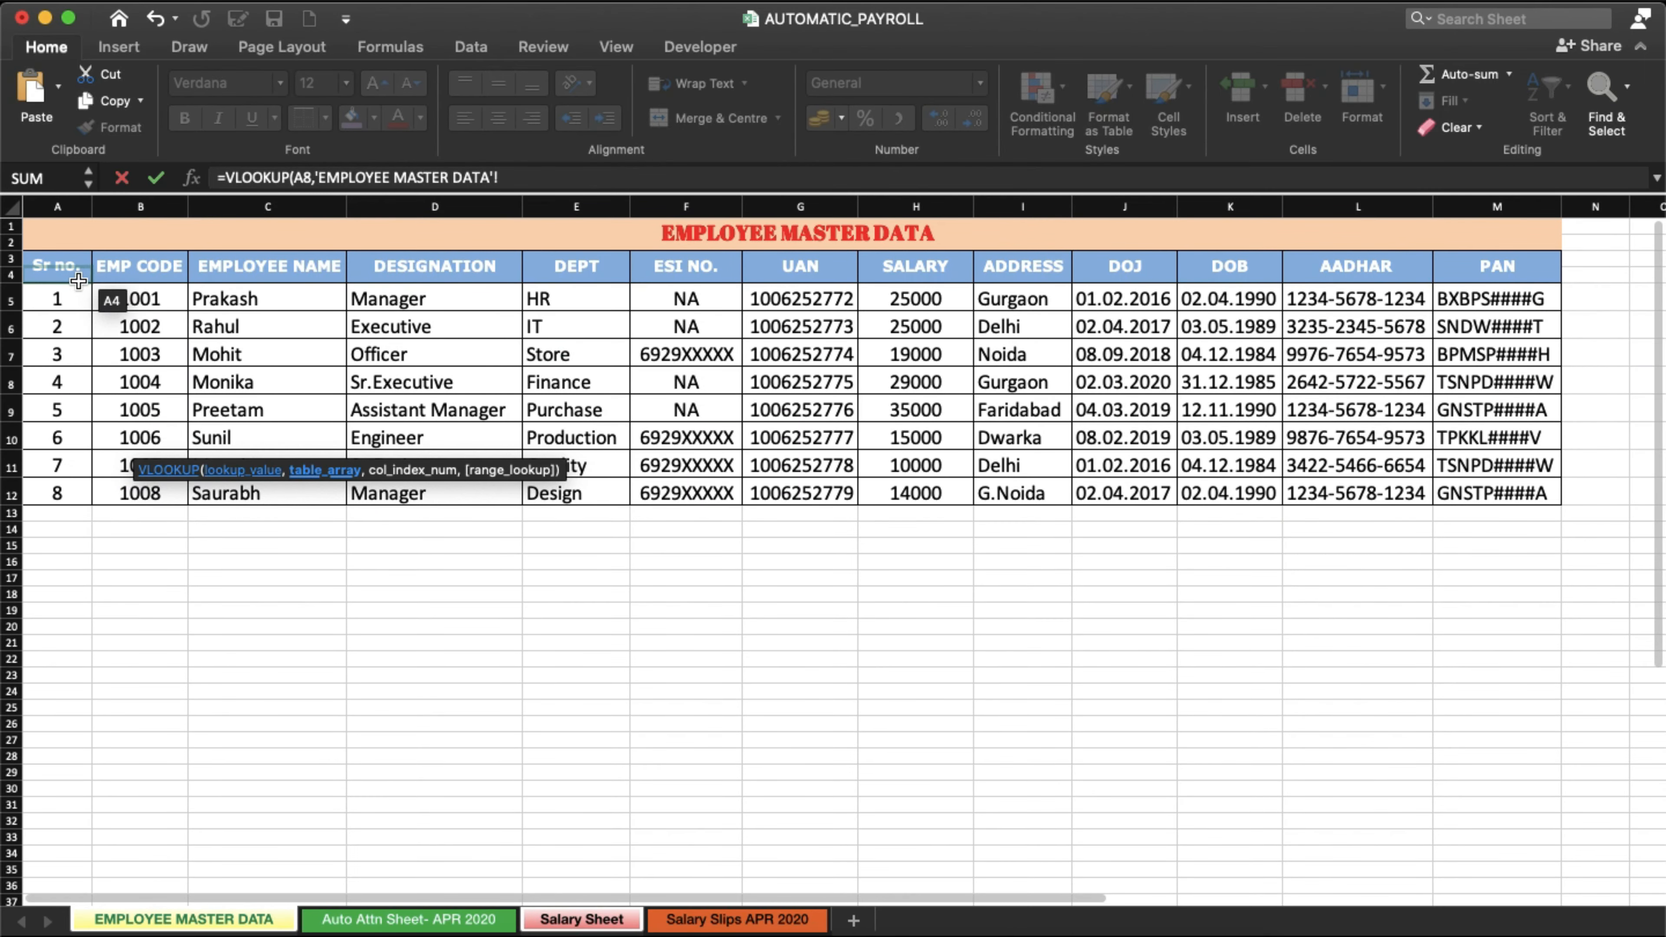
left_click_drag(53, 300, 1503, 493)
type(",2,")
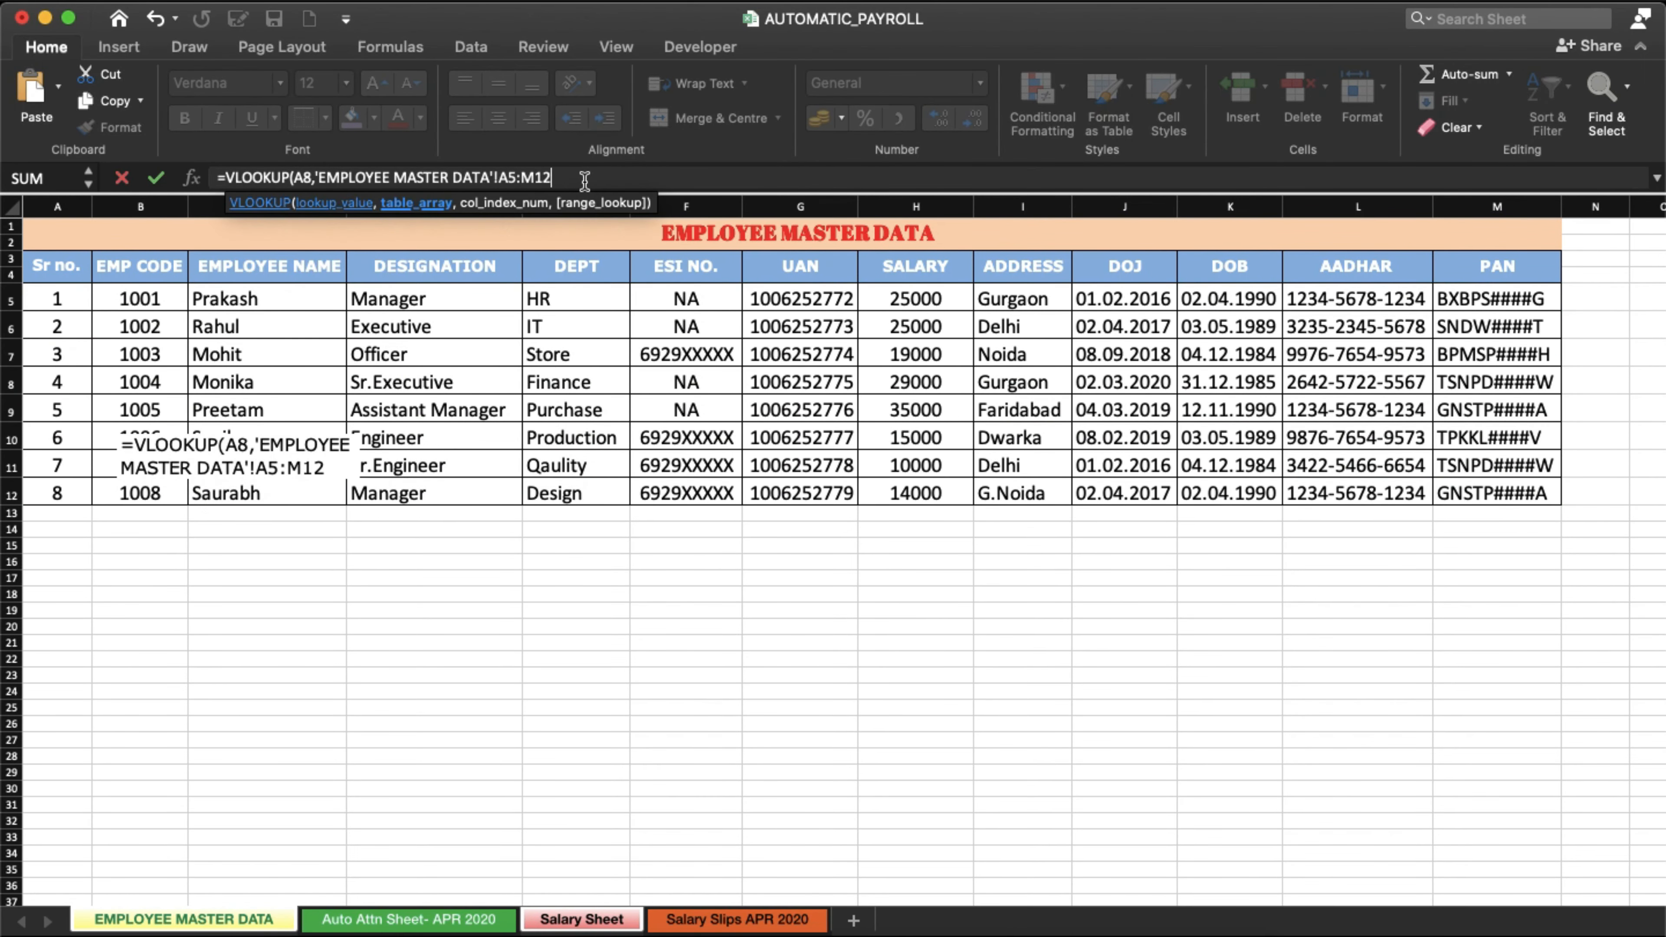
type("))")
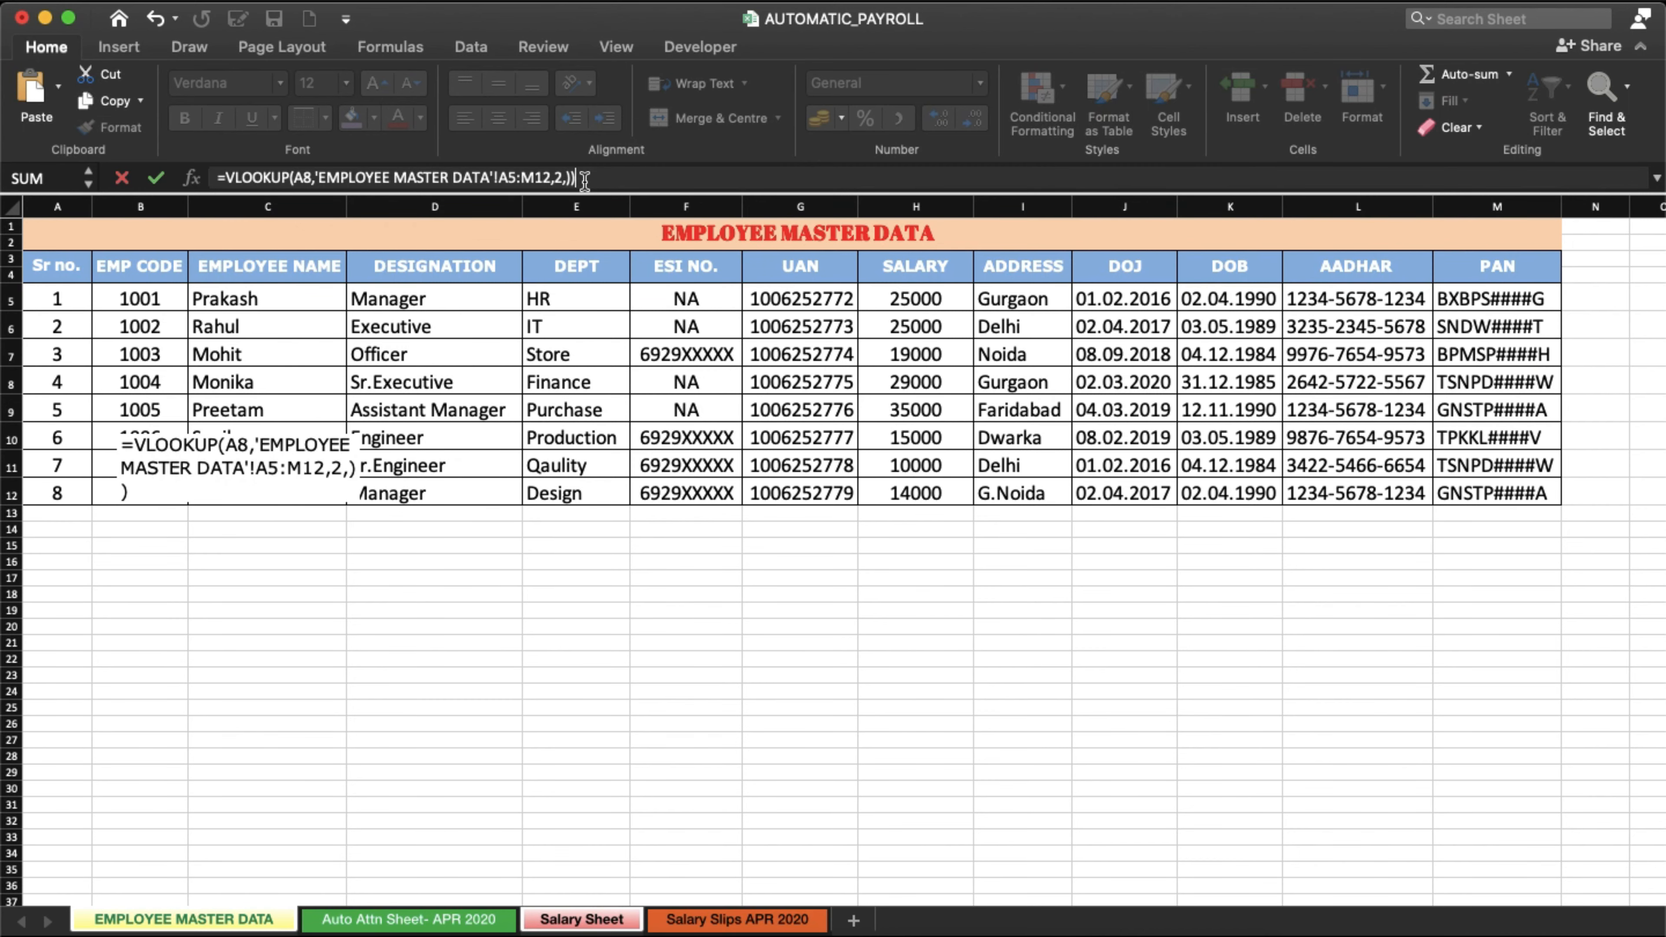
key("BackSpace")
key("BackSpace")
type("0)")
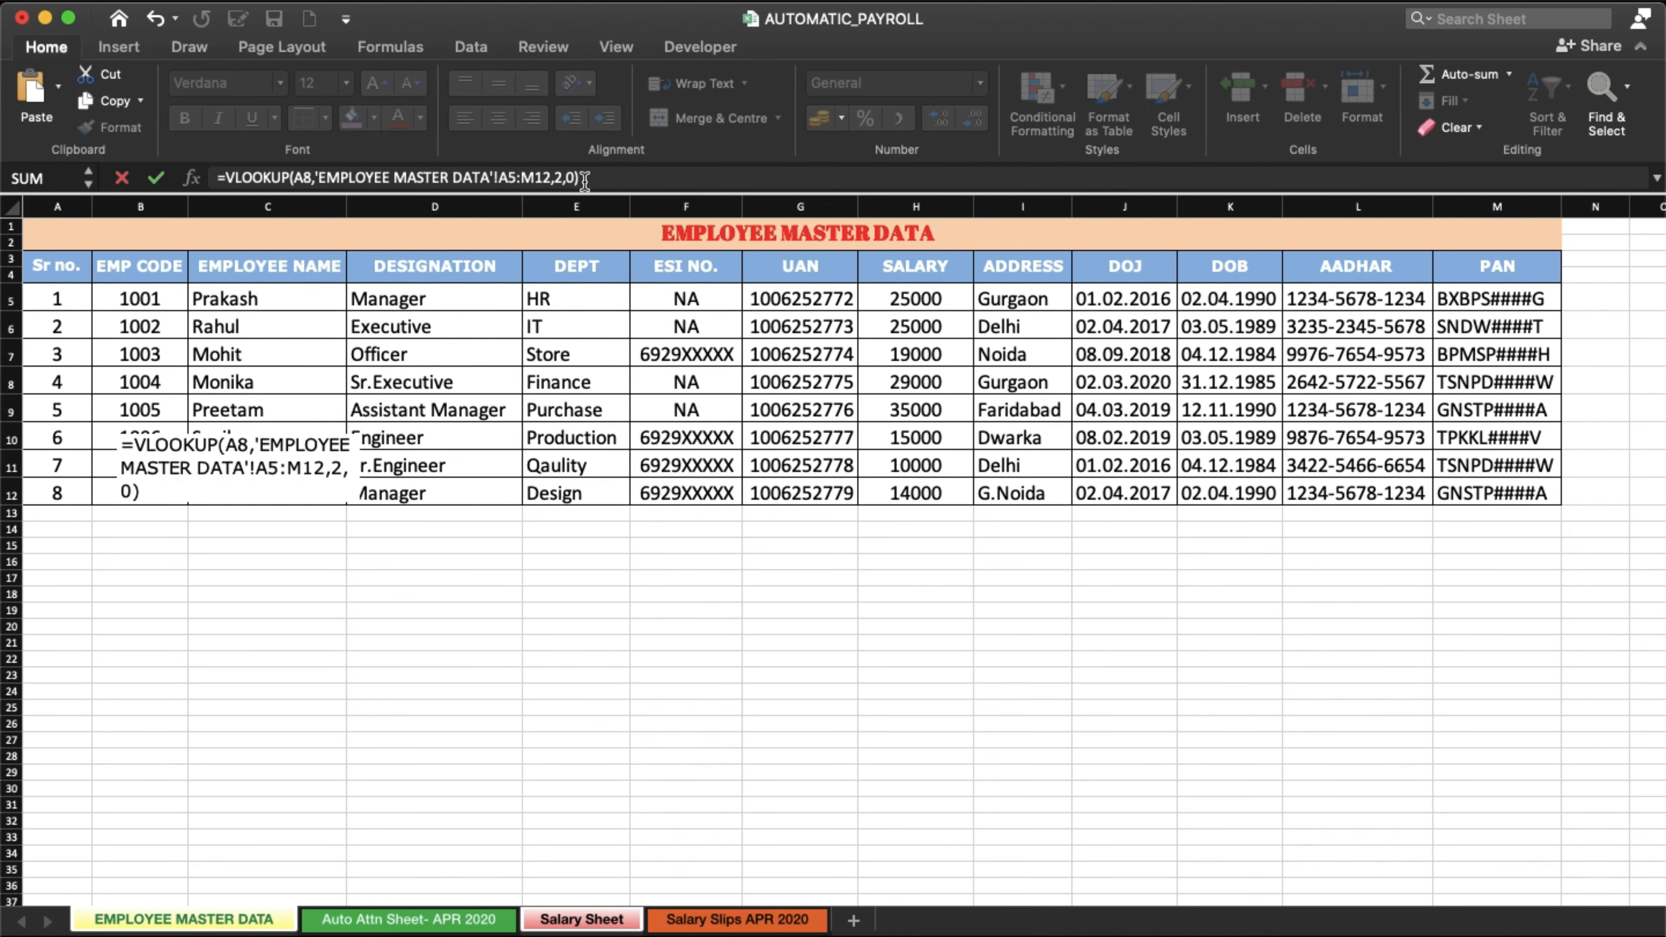
key("Return")
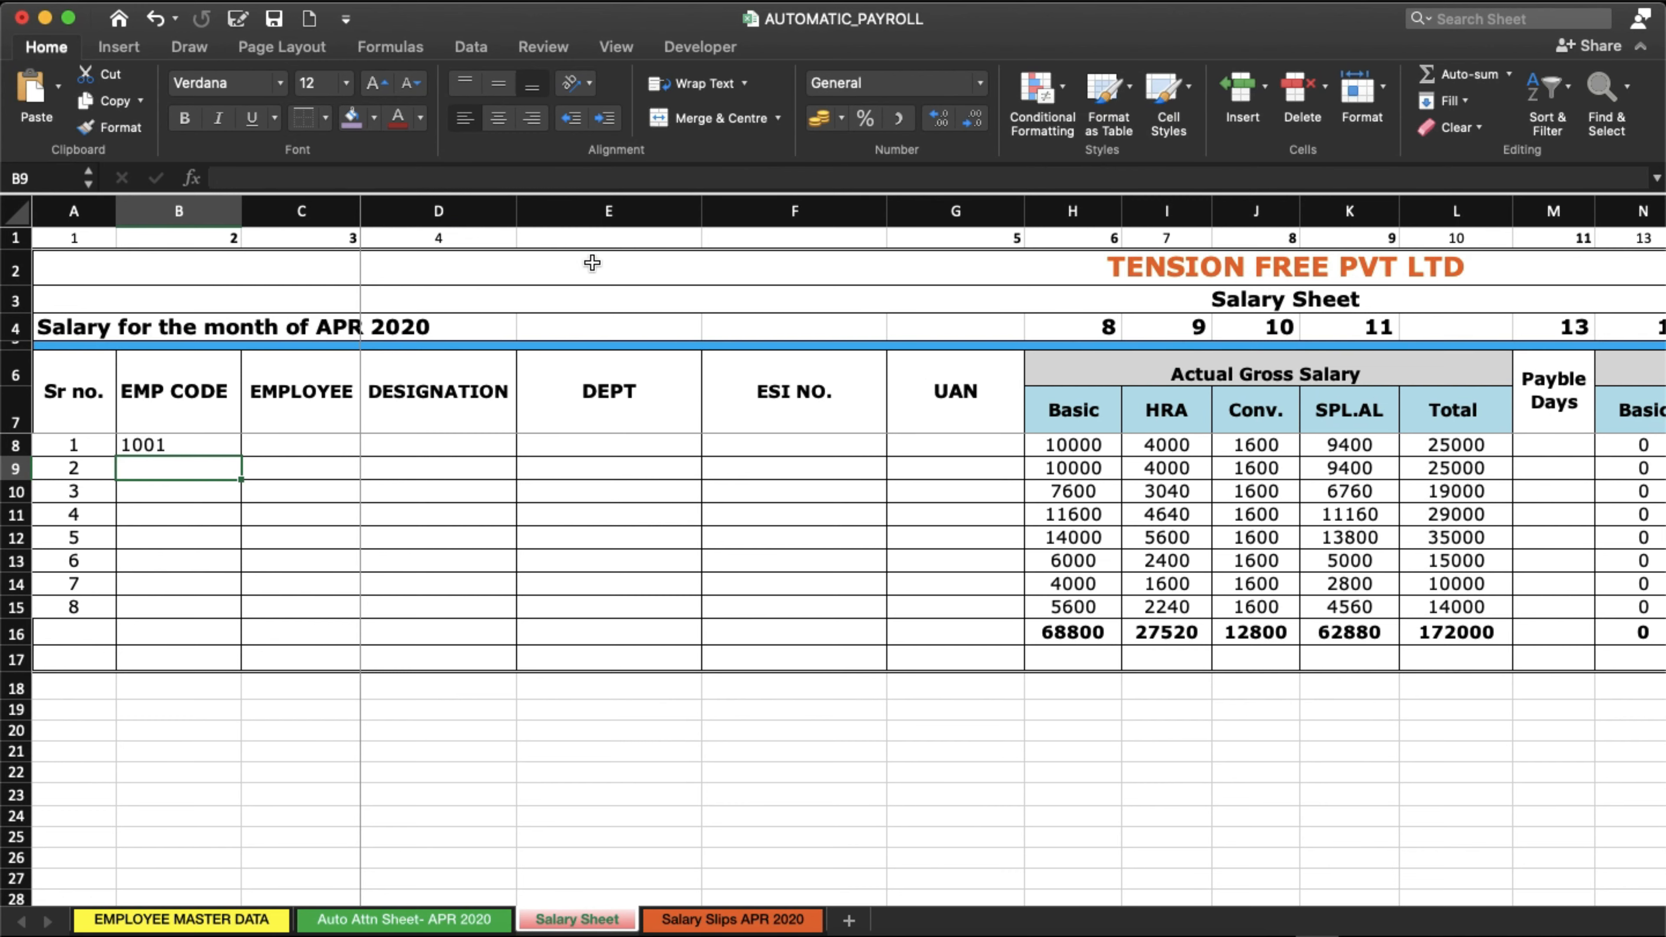
Fill the EMP CODE lookup formula from B8 down through B15 for the remaining seven employees.
key("super+d")
key("Down")
key("super+d")
key("Down")
key("super+d")
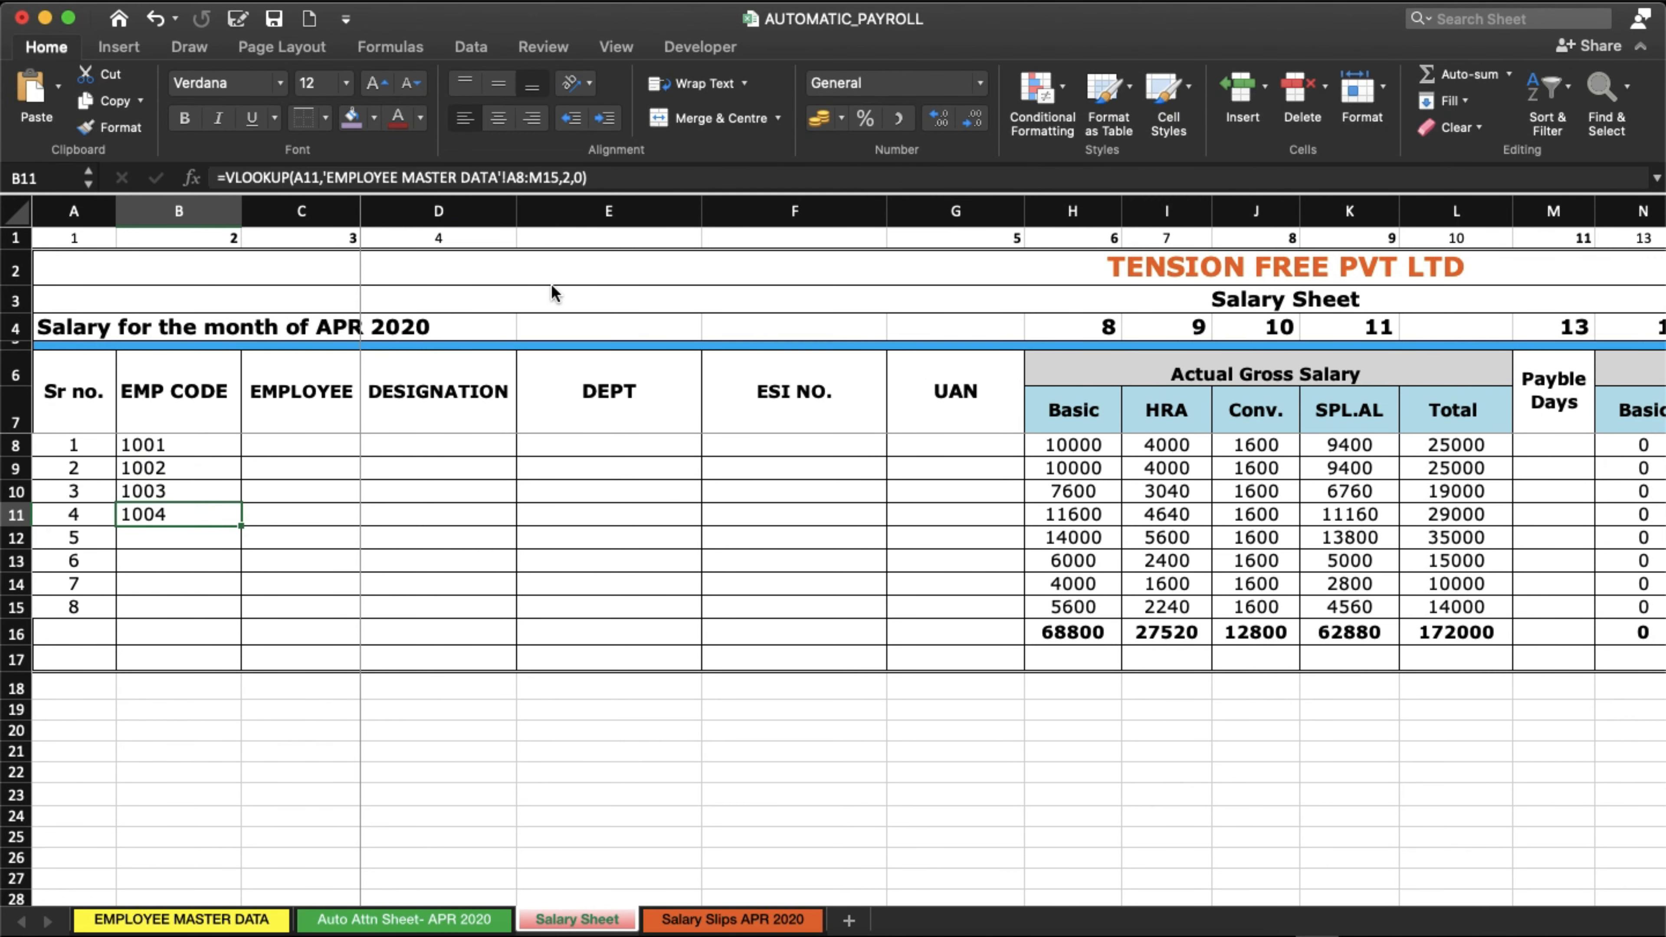
key("super+Down")
key("super+Up")
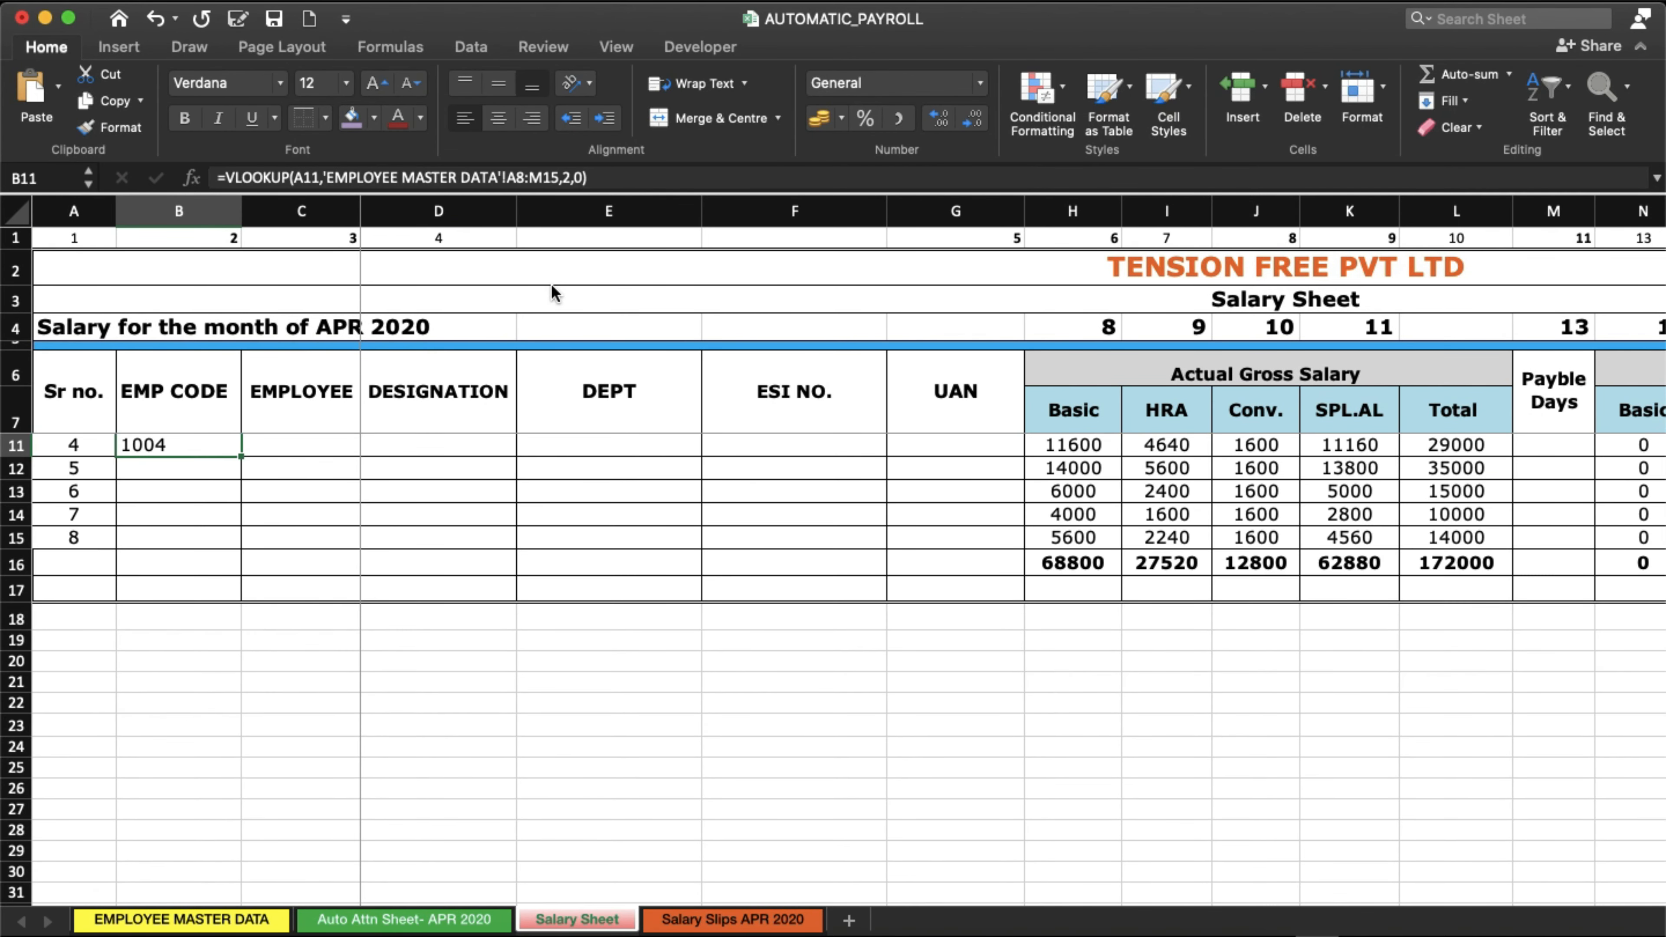
key("Down")
key("super+d")
key("Down")
key("super+d")
key("Down")
key("super+d")
key("Down")
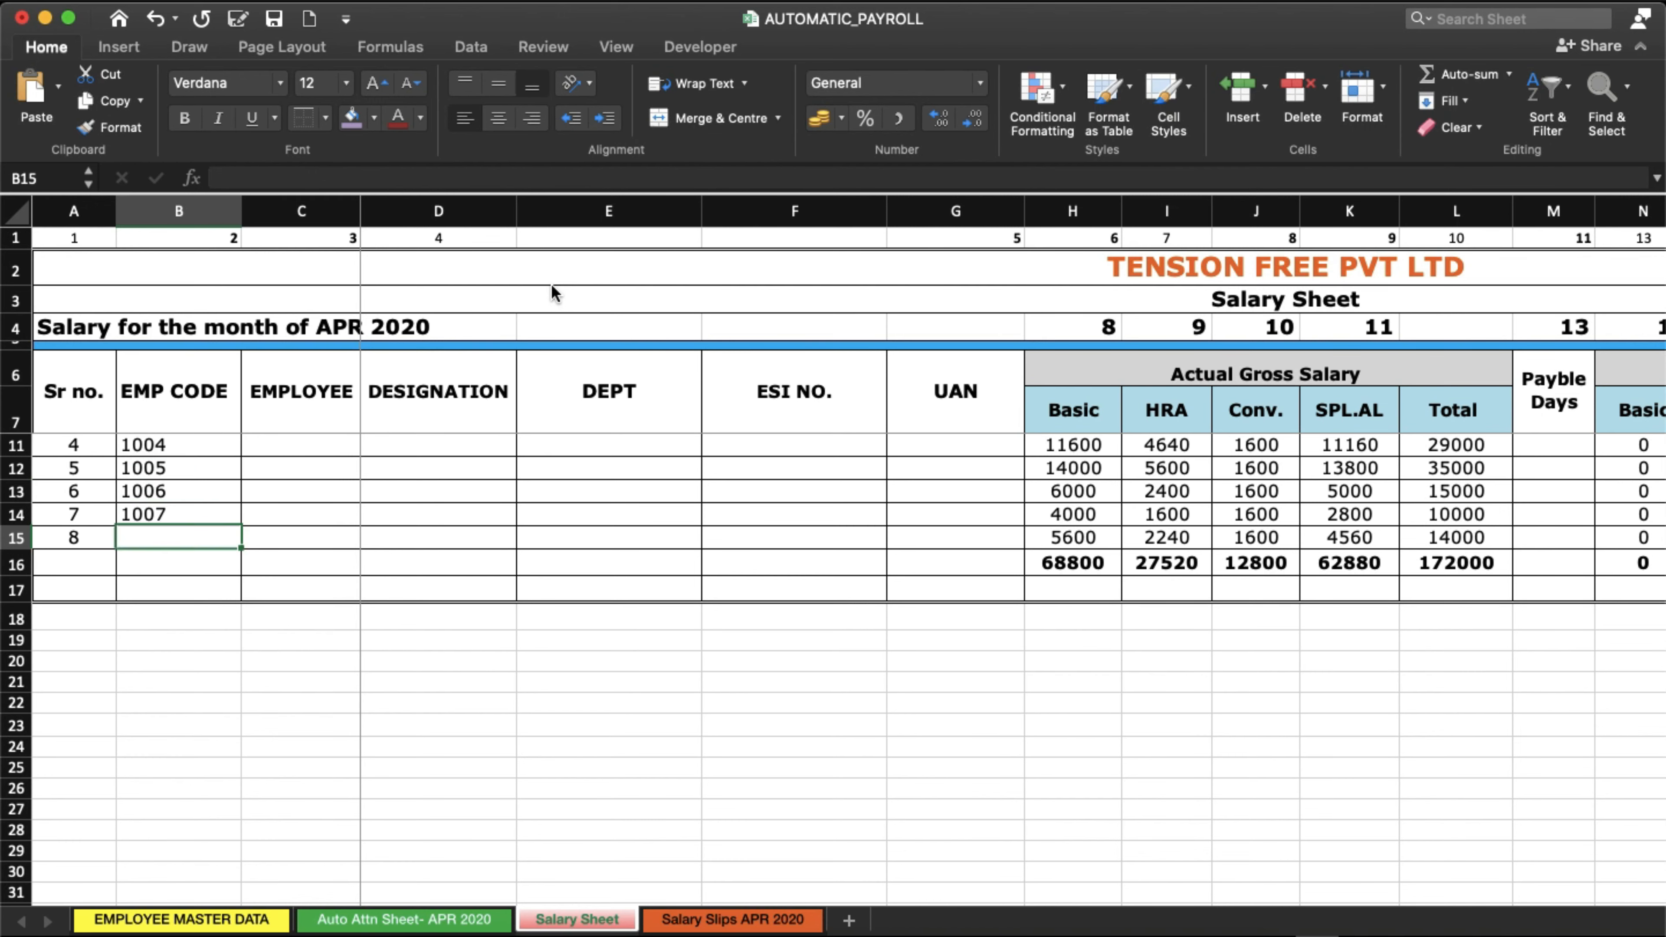
key("super+d")
key("Down")
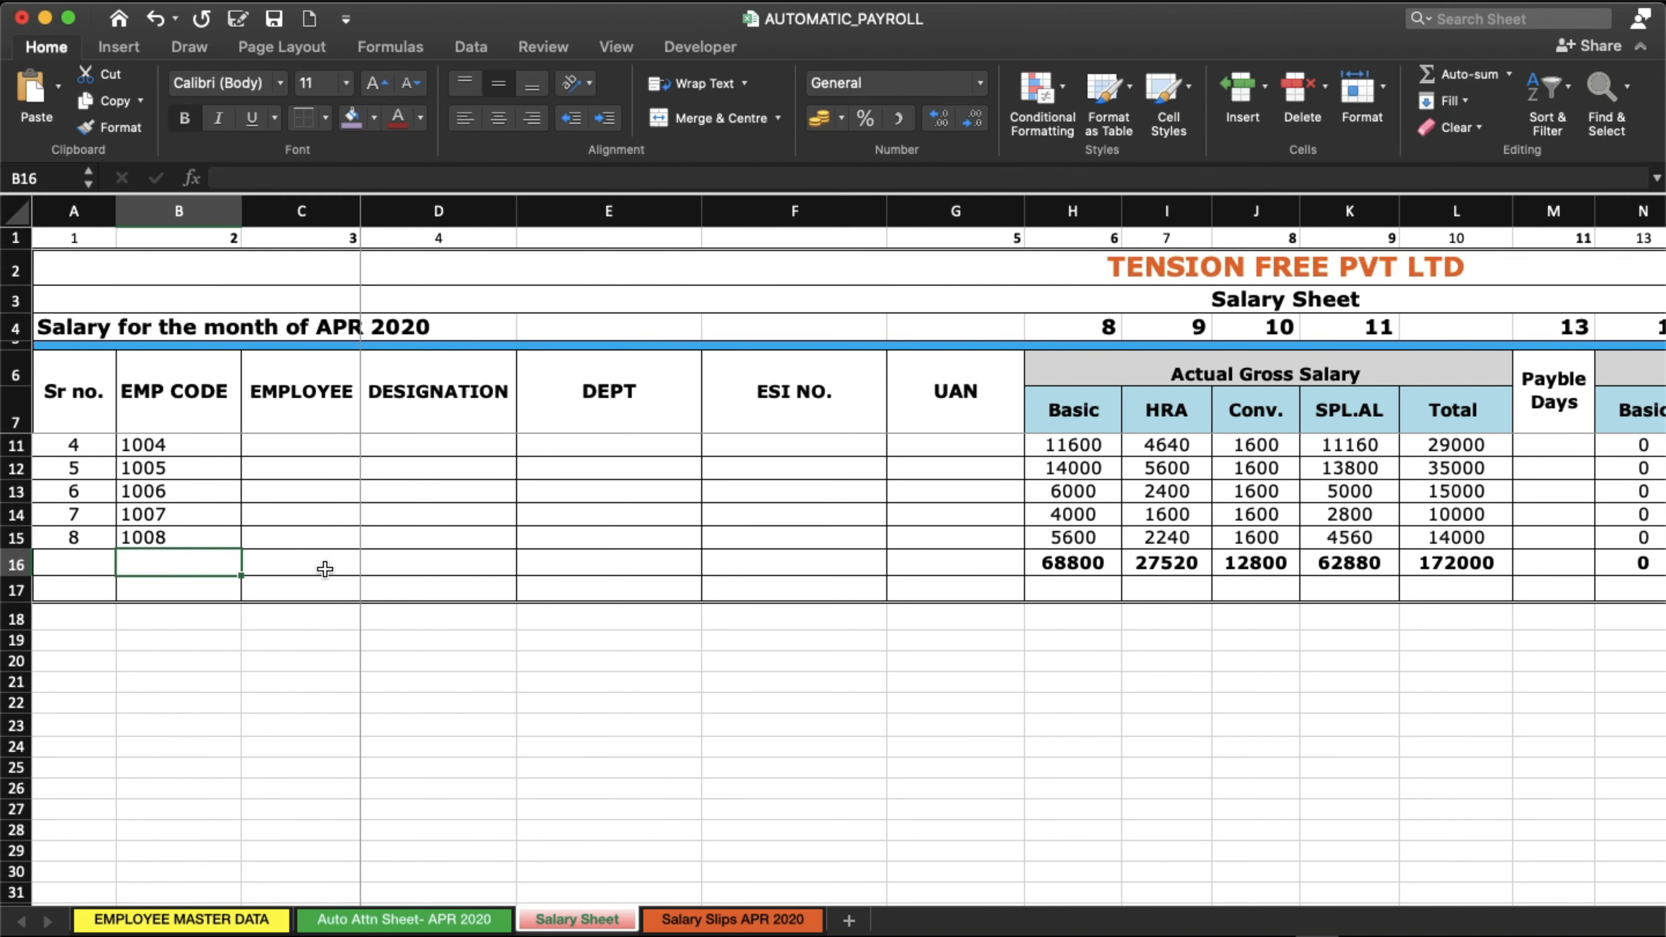
Copy the EMP CODE lookup formula across into the first EMPLOYEE cell, C8.
scroll(327, 569, "up", 3)
left_click(305, 448)
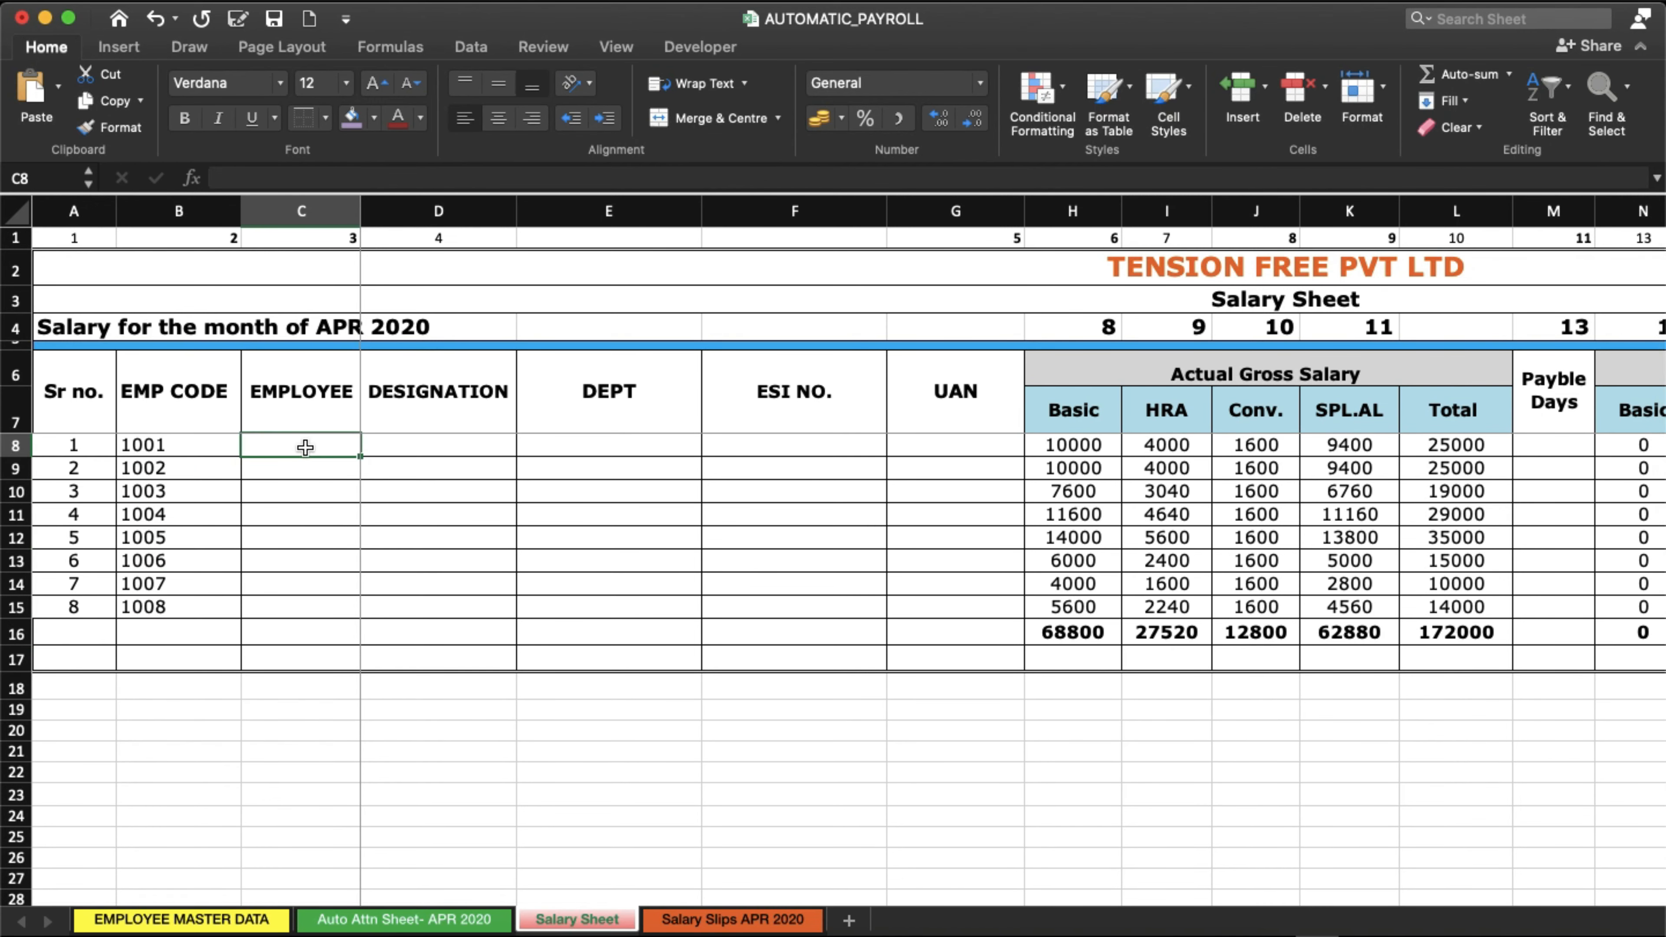
key("super+v")
Fill the EMPLOYEE lookup formula from C8 down through C15 for the remaining seven employees.
key("Down")
key("super+d")
key("Down")
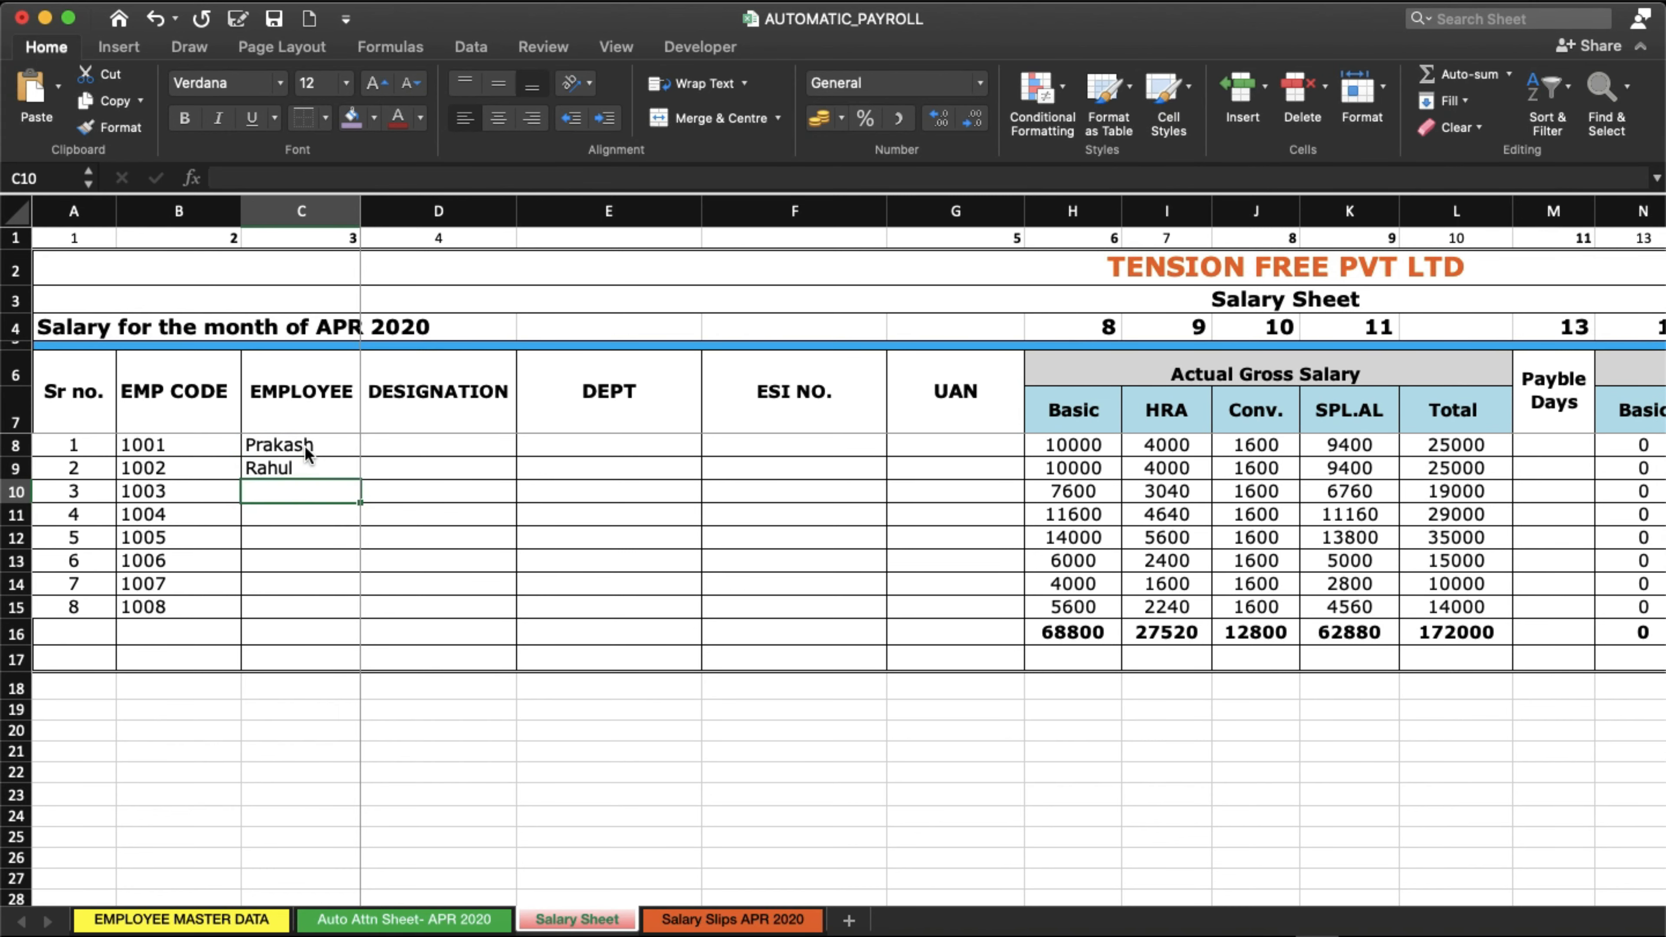
key("super+d")
key("Down")
key("super+d")
key("Down")
key("super+d")
key("super+Down")
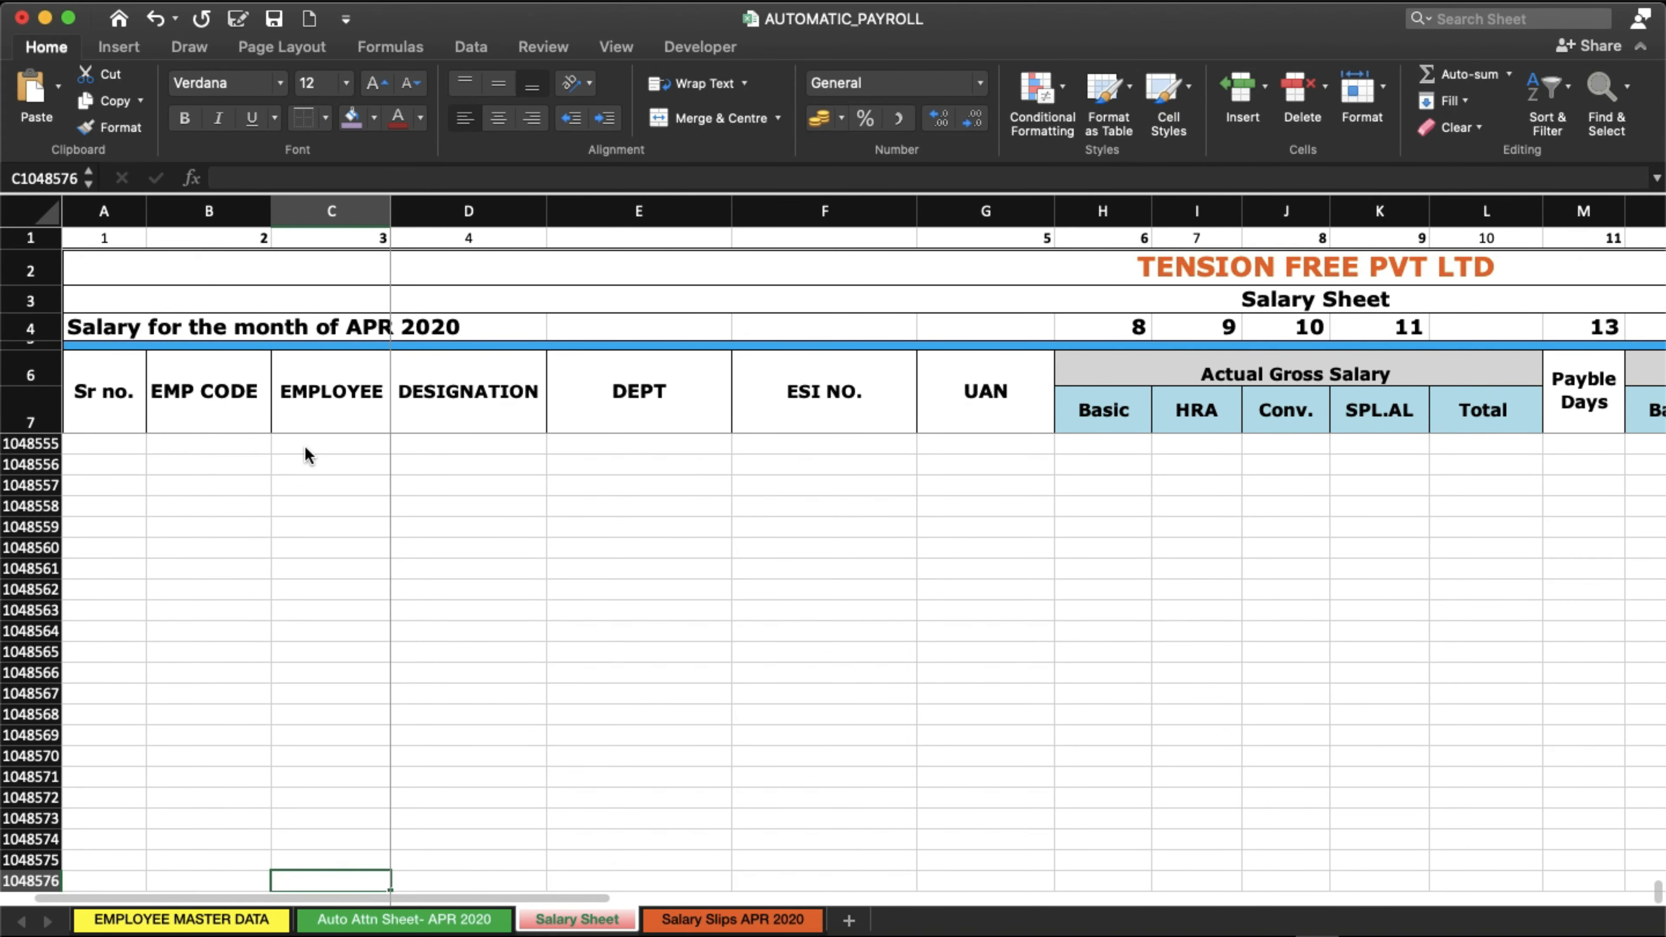
key("super+Up")
scroll(304, 446, "up", 2)
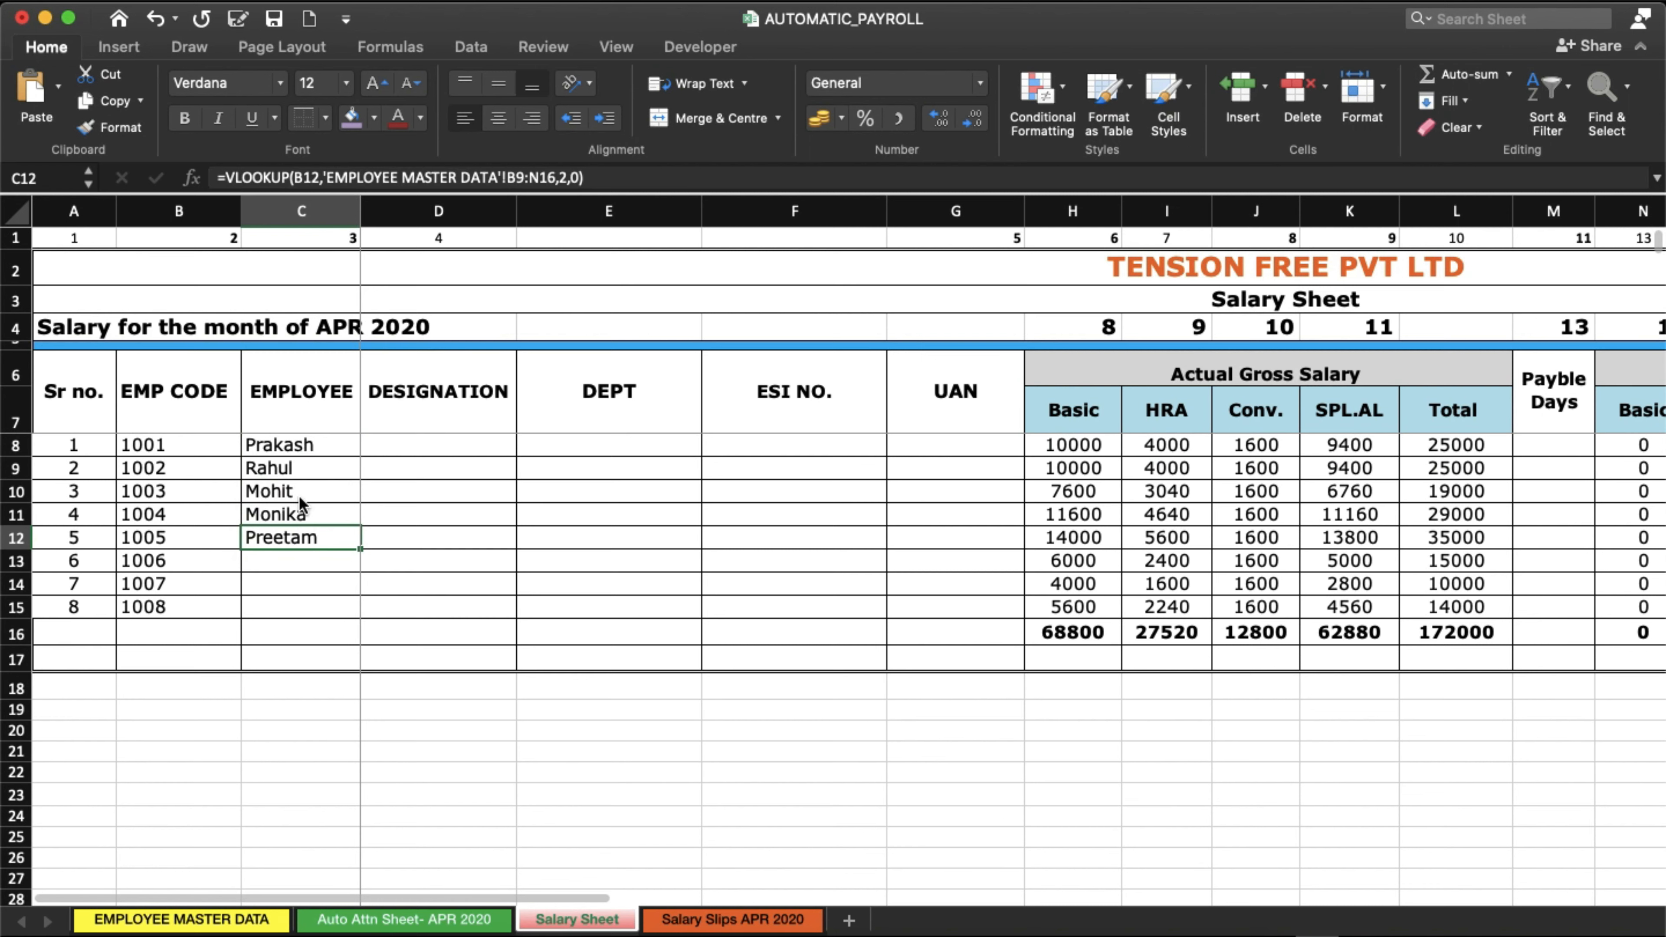
left_click(293, 561)
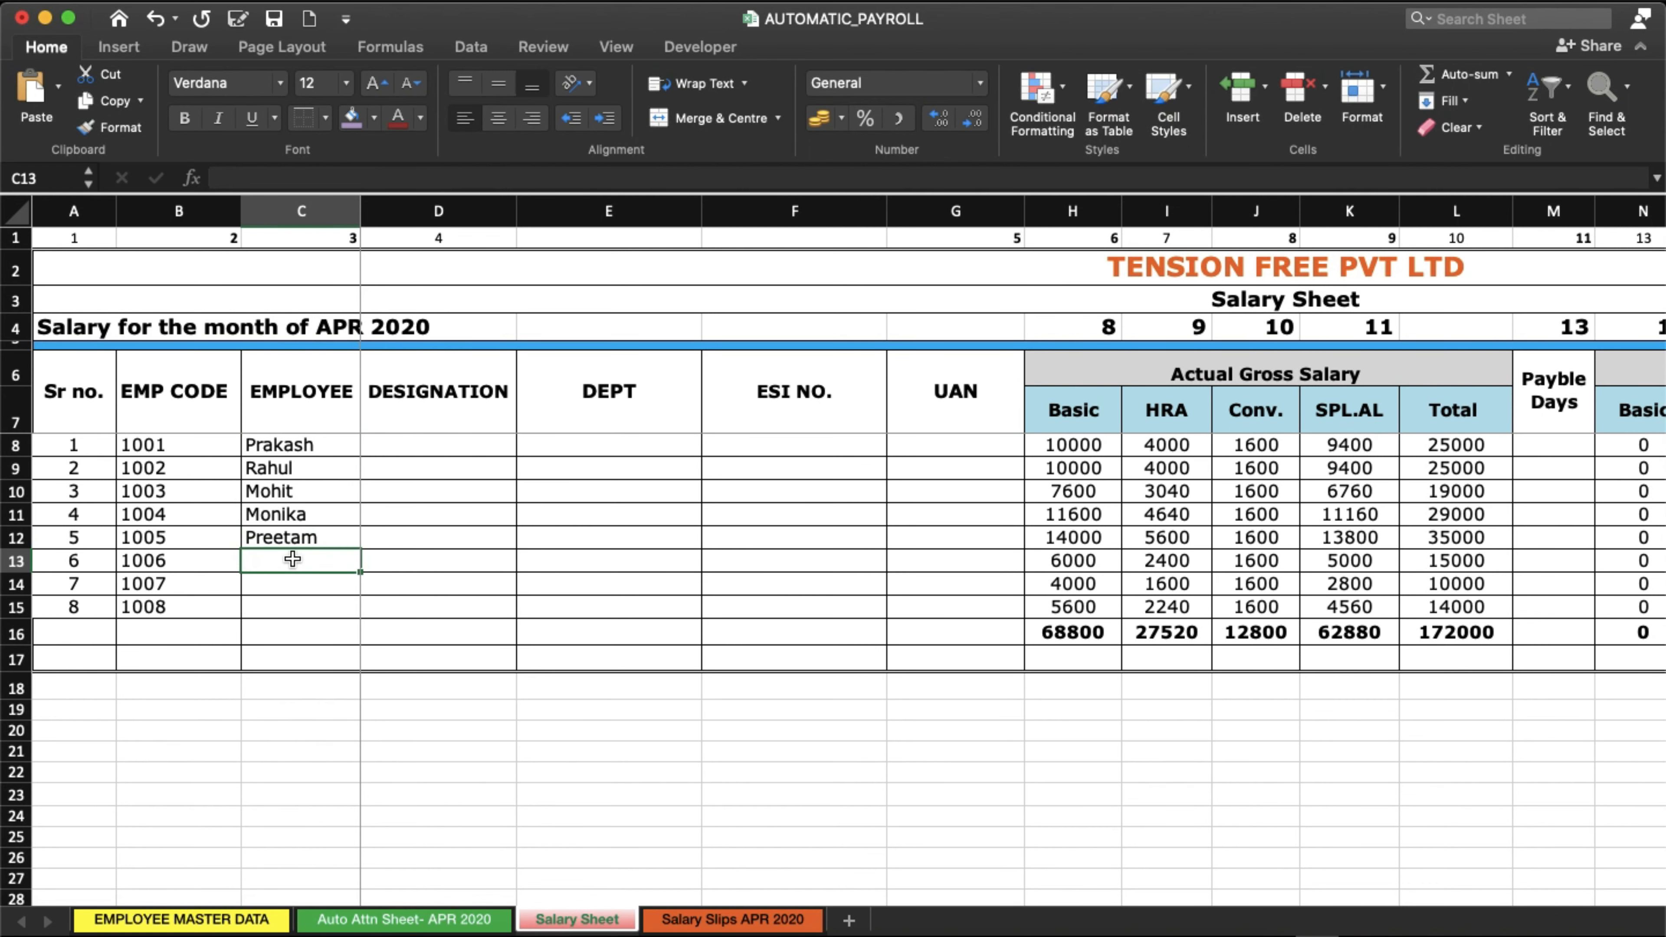
key("super+d")
key("Down")
key("super+d")
key("Down")
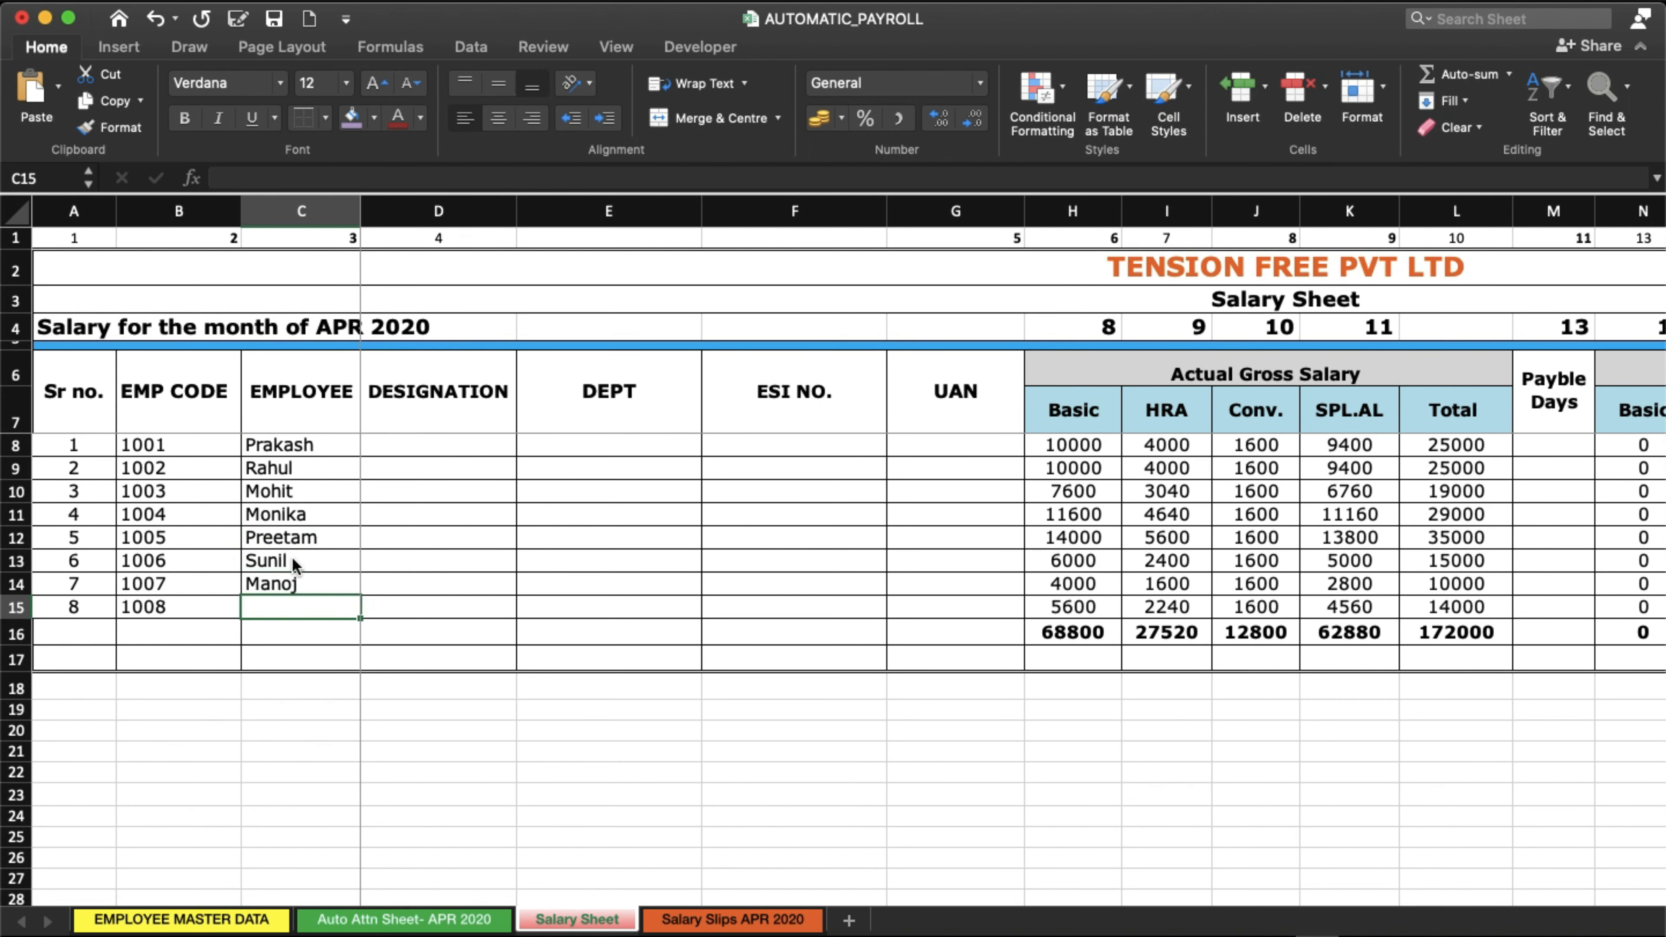
key("super+d")
Copy the EMPLOYEE lookup formula across into the first DESIGNATION cell, D8.
key("Right")
key("Up")
key("Up")
key("Up")
key("Up")
key("Up")
key("Up")
key("Up")
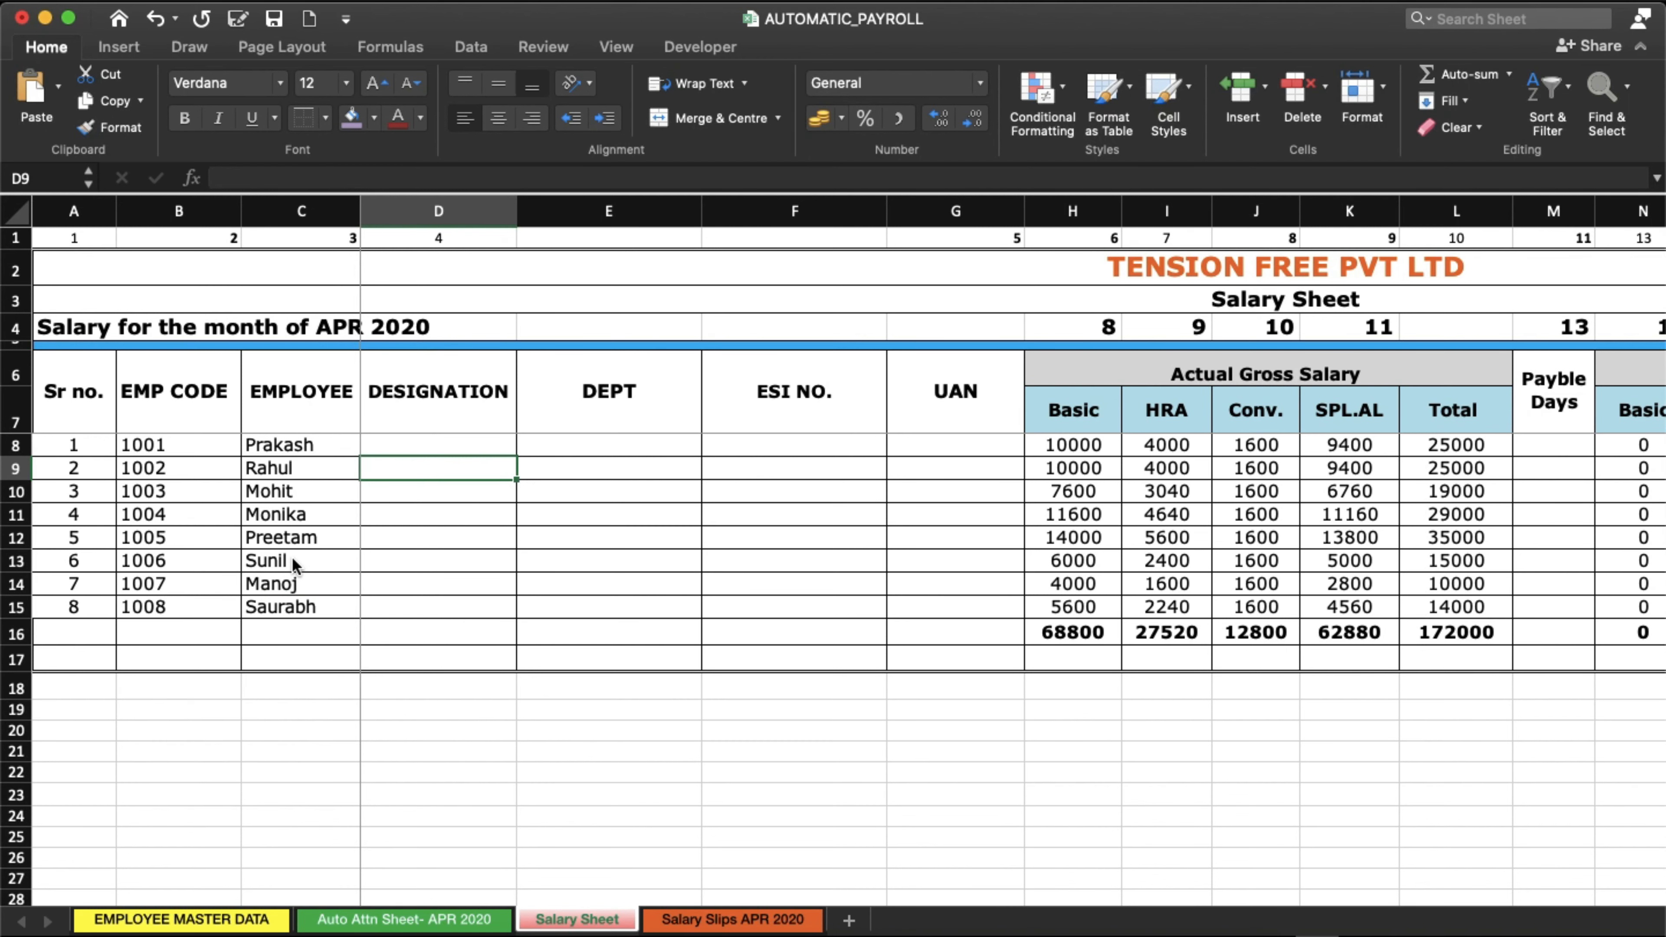
key("super+v")
Fill the DESIGNATION lookup formula from D8 down through D15.
key("Down")
key("super+d")
key("Down")
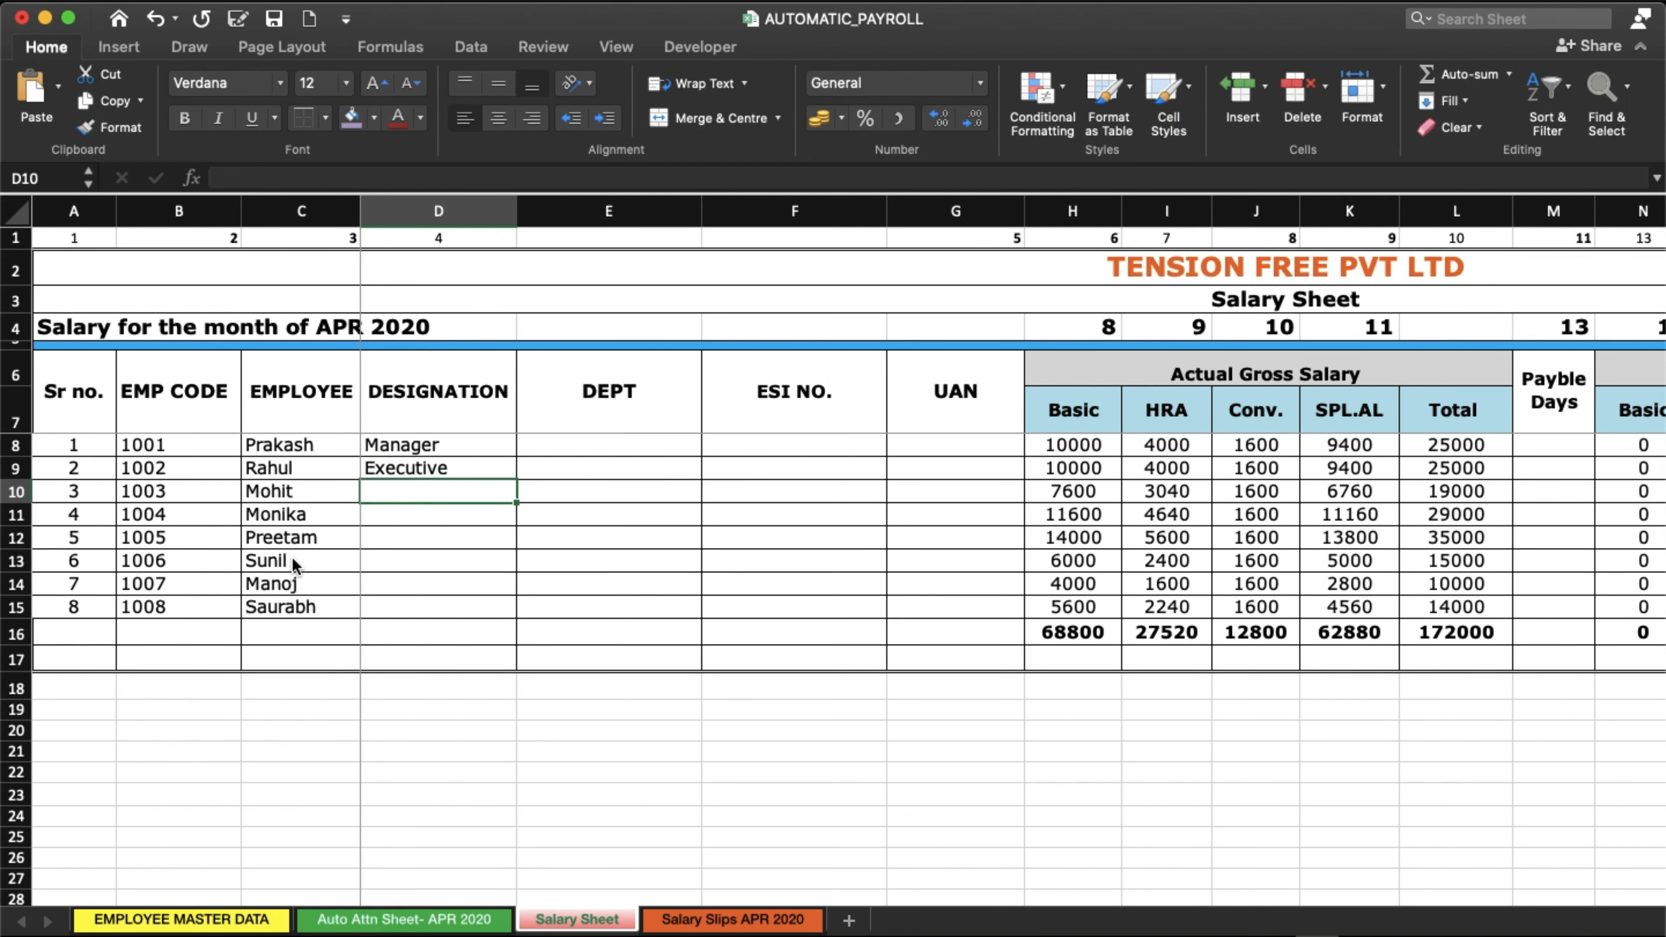
key("super+d")
key("Down")
key("super+d")
key("Down")
key("super+d")
key("Down")
key("super+d")
key("Down")
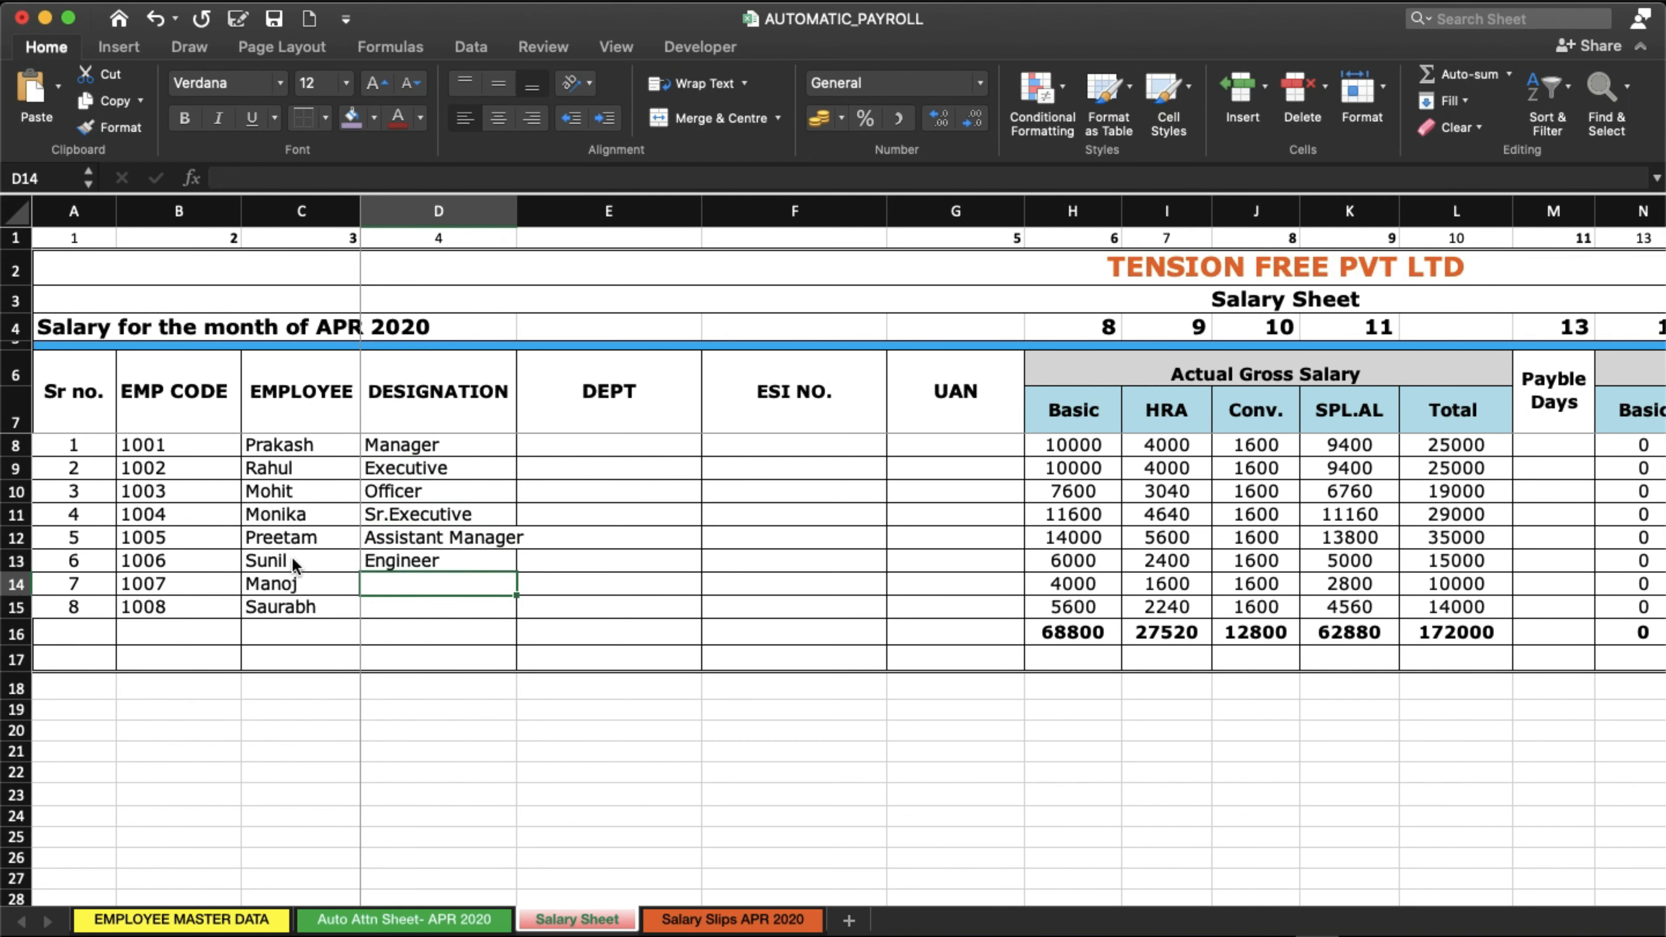
key("super+d")
key("Down")
key("super+d")
Copy the DESIGNATION lookup formula across into the first DEPT cell, E8.
key("Right")
key("Right")
key("Up")
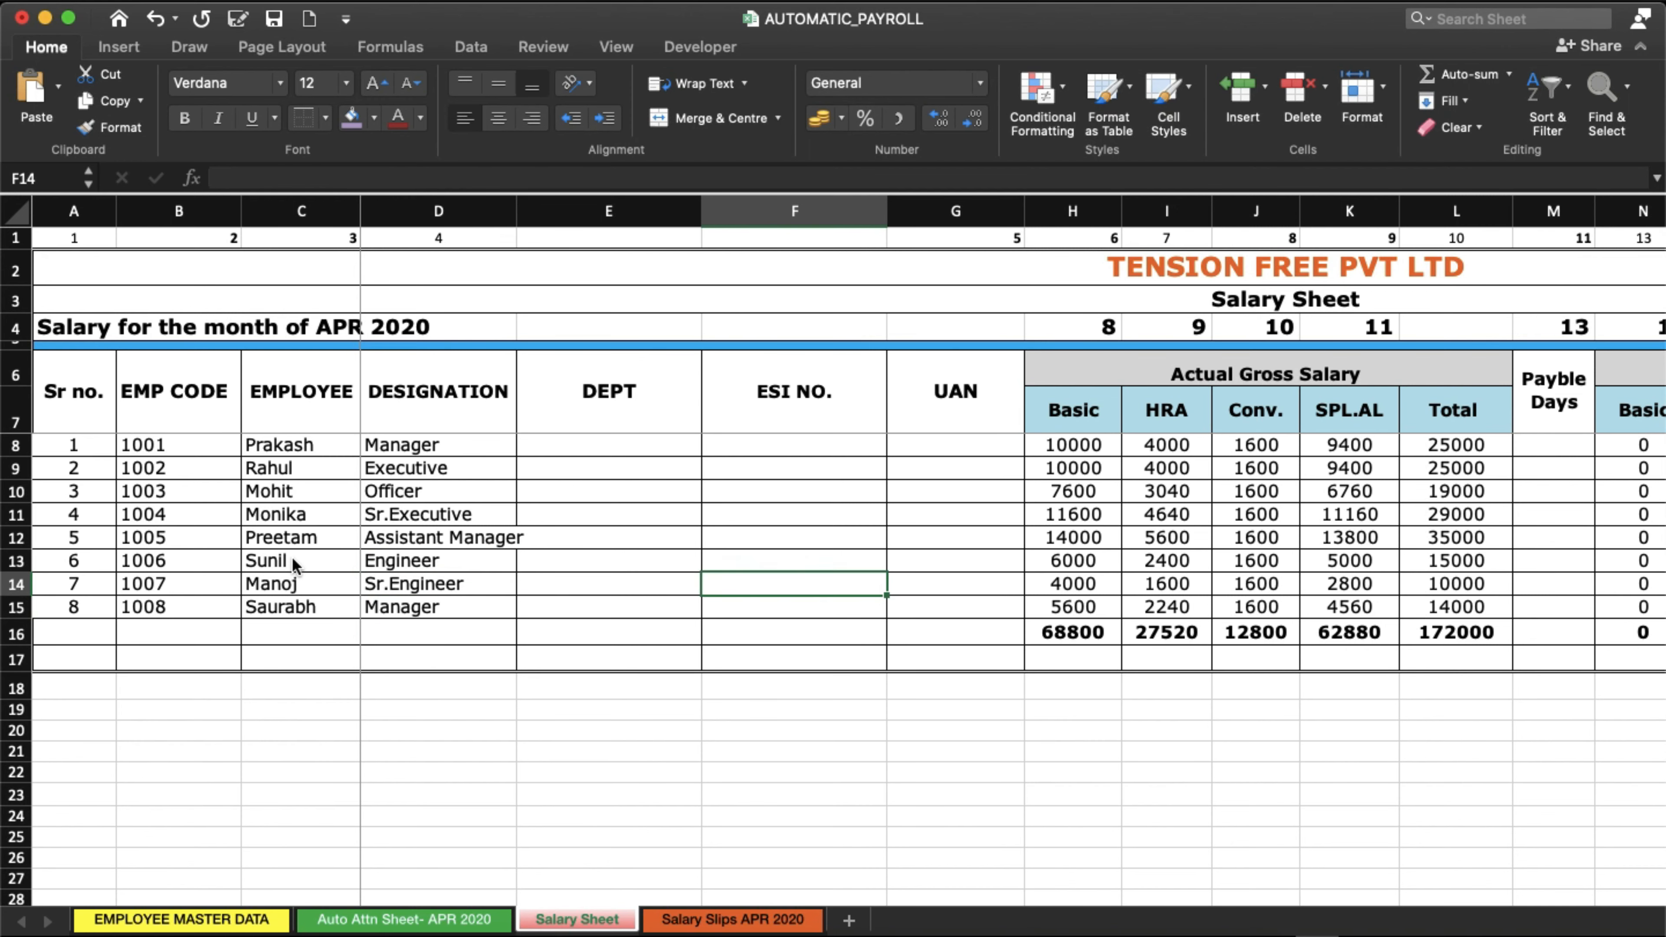
key("Up")
key("Left")
key("Left")
key("Up")
key("Up")
key("Up")
key("Up")
key("Up")
key("Right")
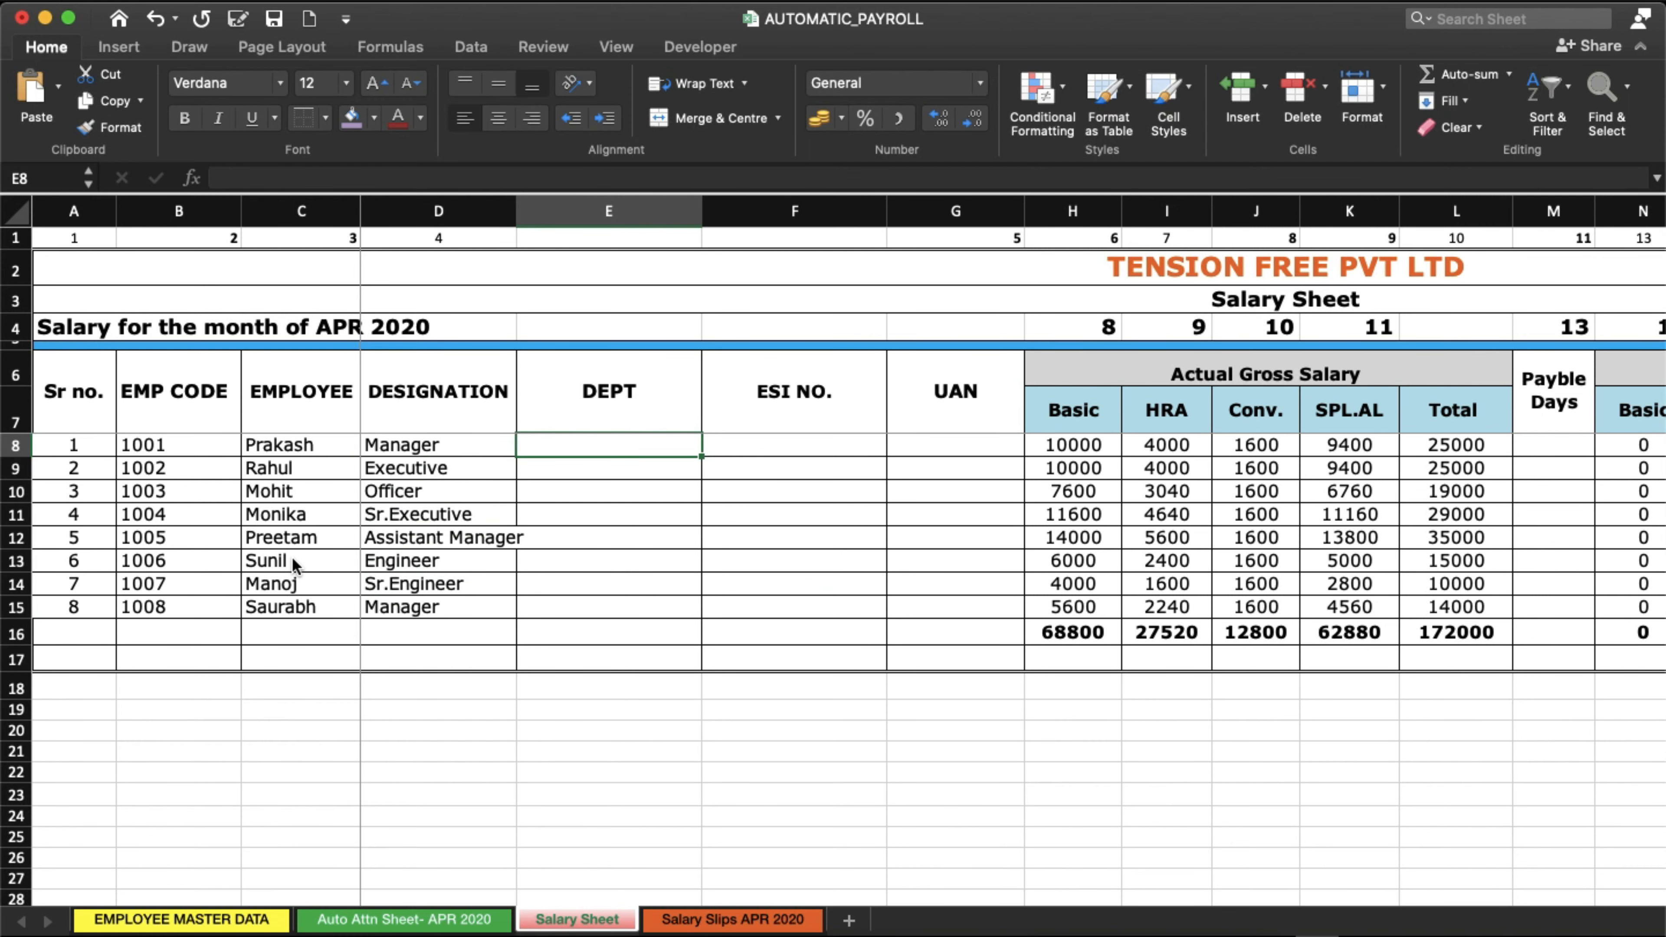
key("super+r")
Fill the DEPT lookup formula from E8 down through E15.
key("Down")
key("super+d")
key("Down")
key("super+d")
key("Down")
key("super+d")
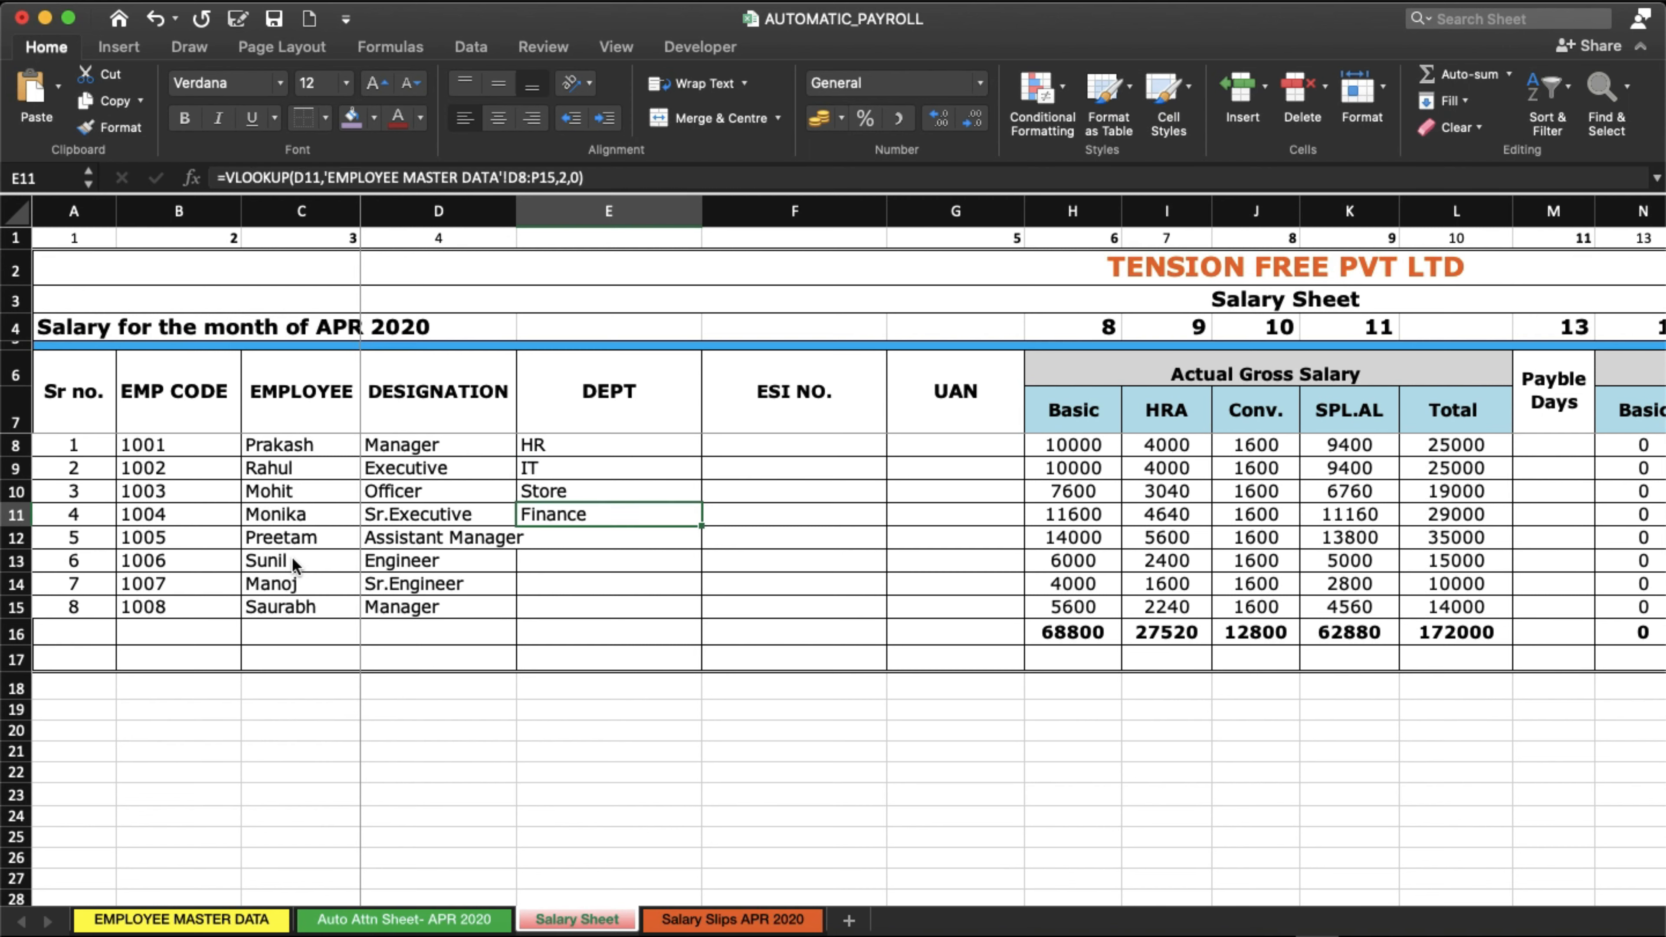
key("Down")
key("super+d")
key("Down")
key("super+d")
key("Down")
key("super+d")
key("Down")
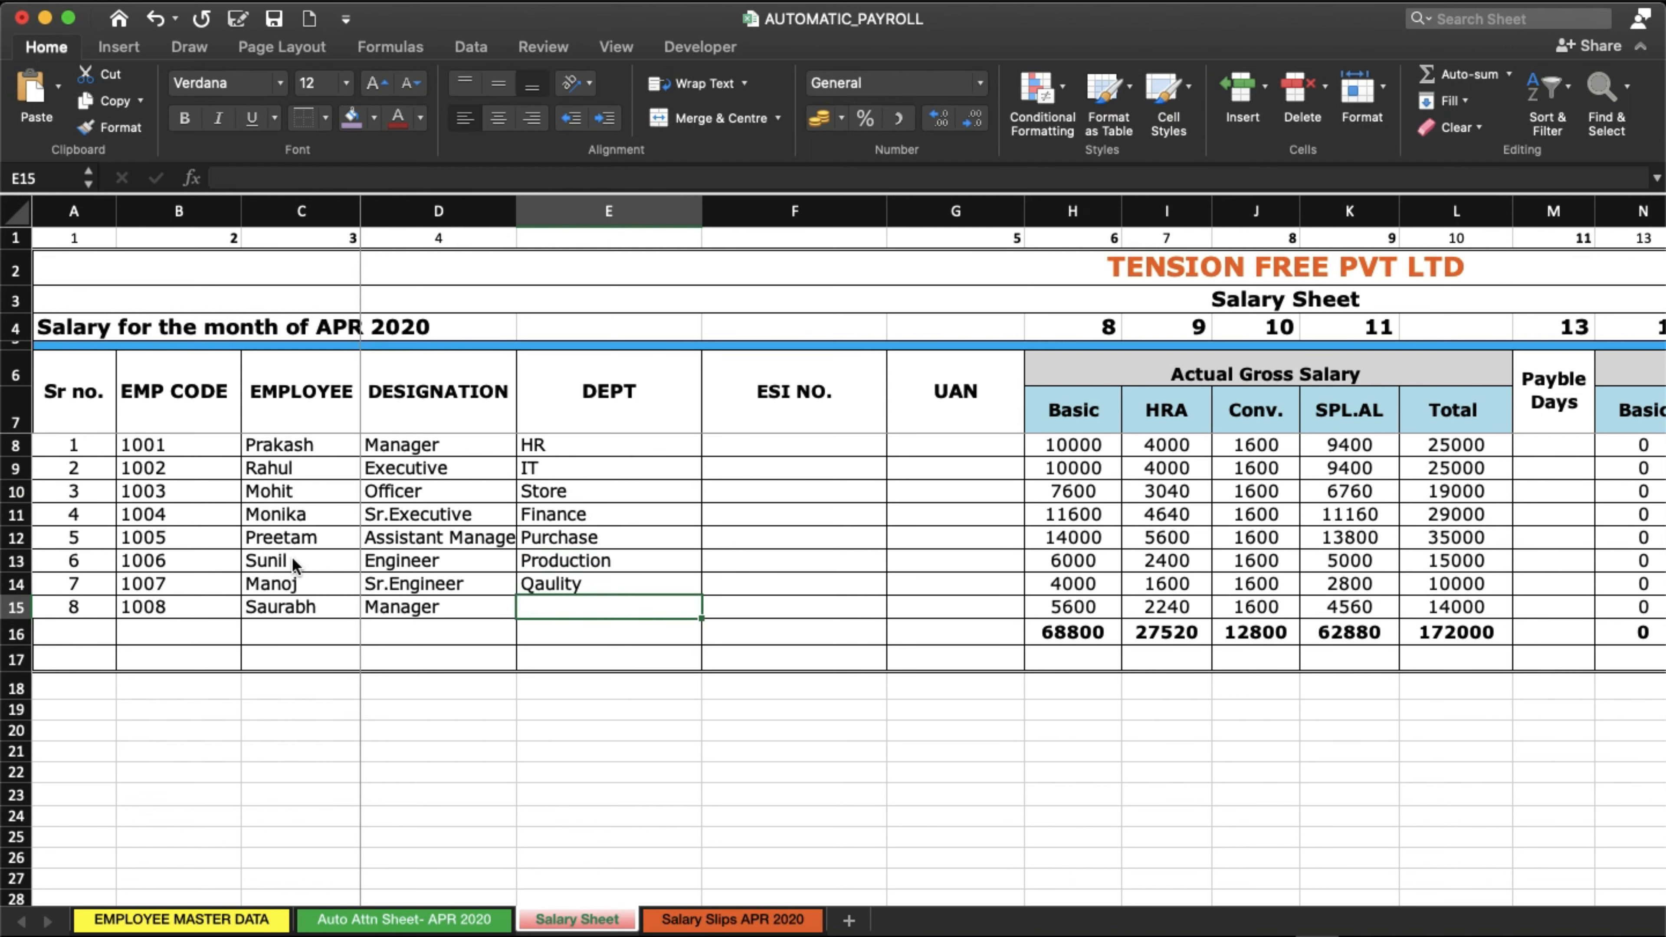
key("super+d")
Copy the DEPT lookup formula across into the first ESI NO. cell, F8.
key("Right")
key("Right")
key("Left")
key("Up")
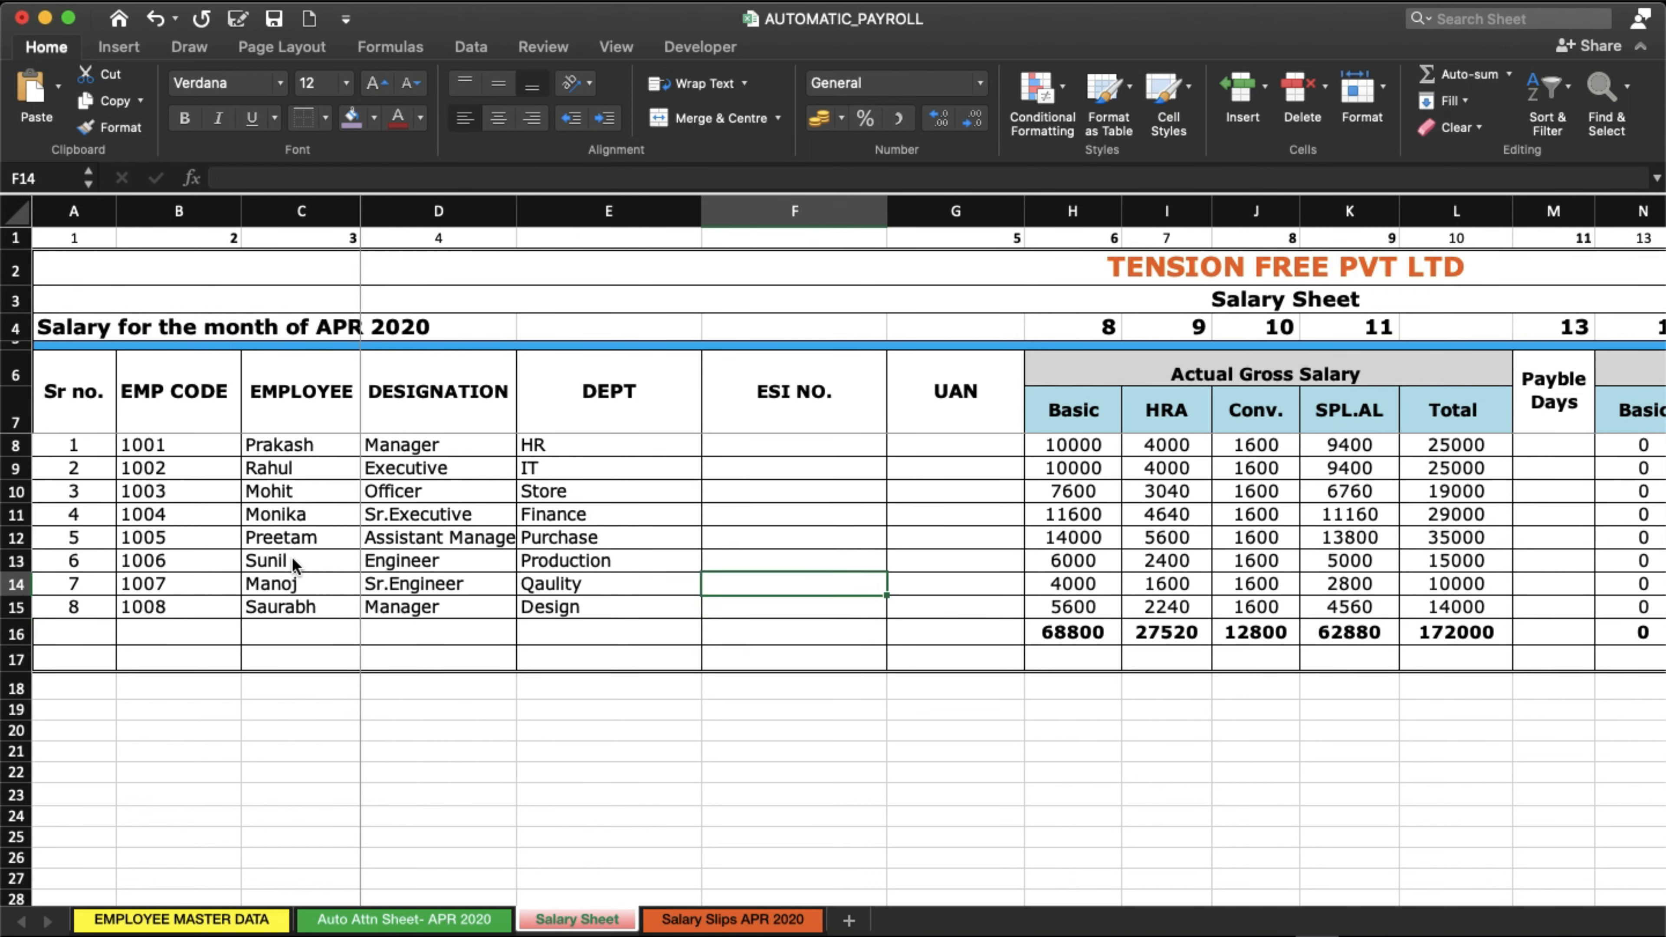
key("Up")
key("Up")
key("Up")
key("Up")
key("Up")
key("Up")
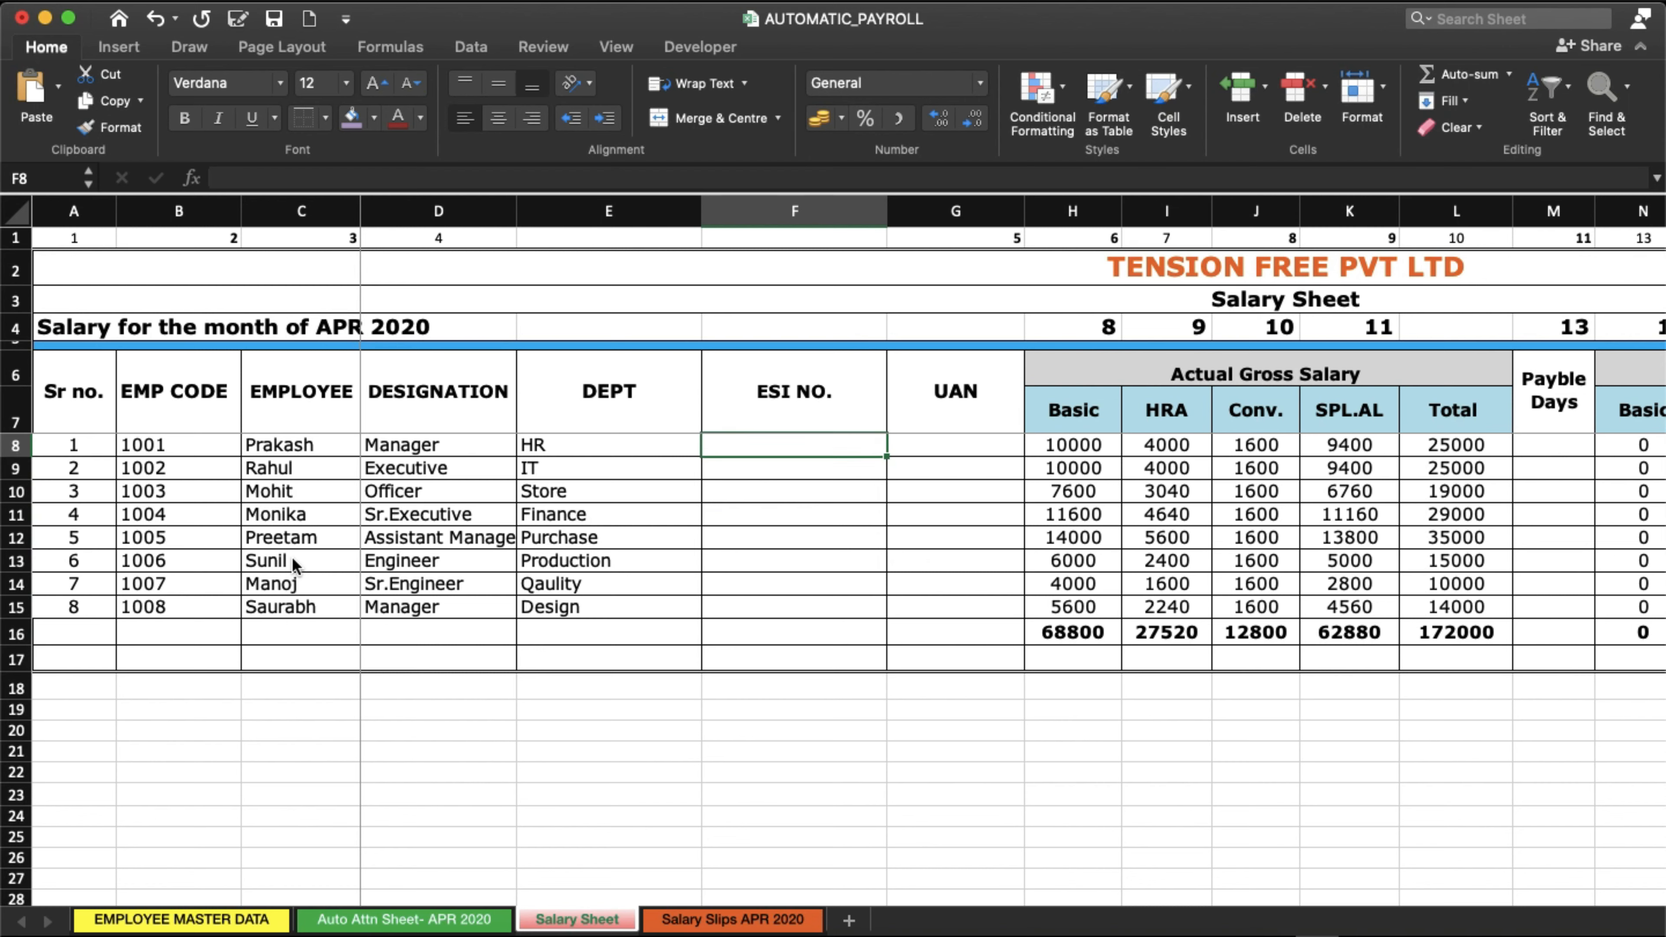
key("super+v")
Fill the ESI NO. lookup formula from F8 down through F15, overwriting any stray entry in F13.
key("Down")
key("super+d")
key("Down")
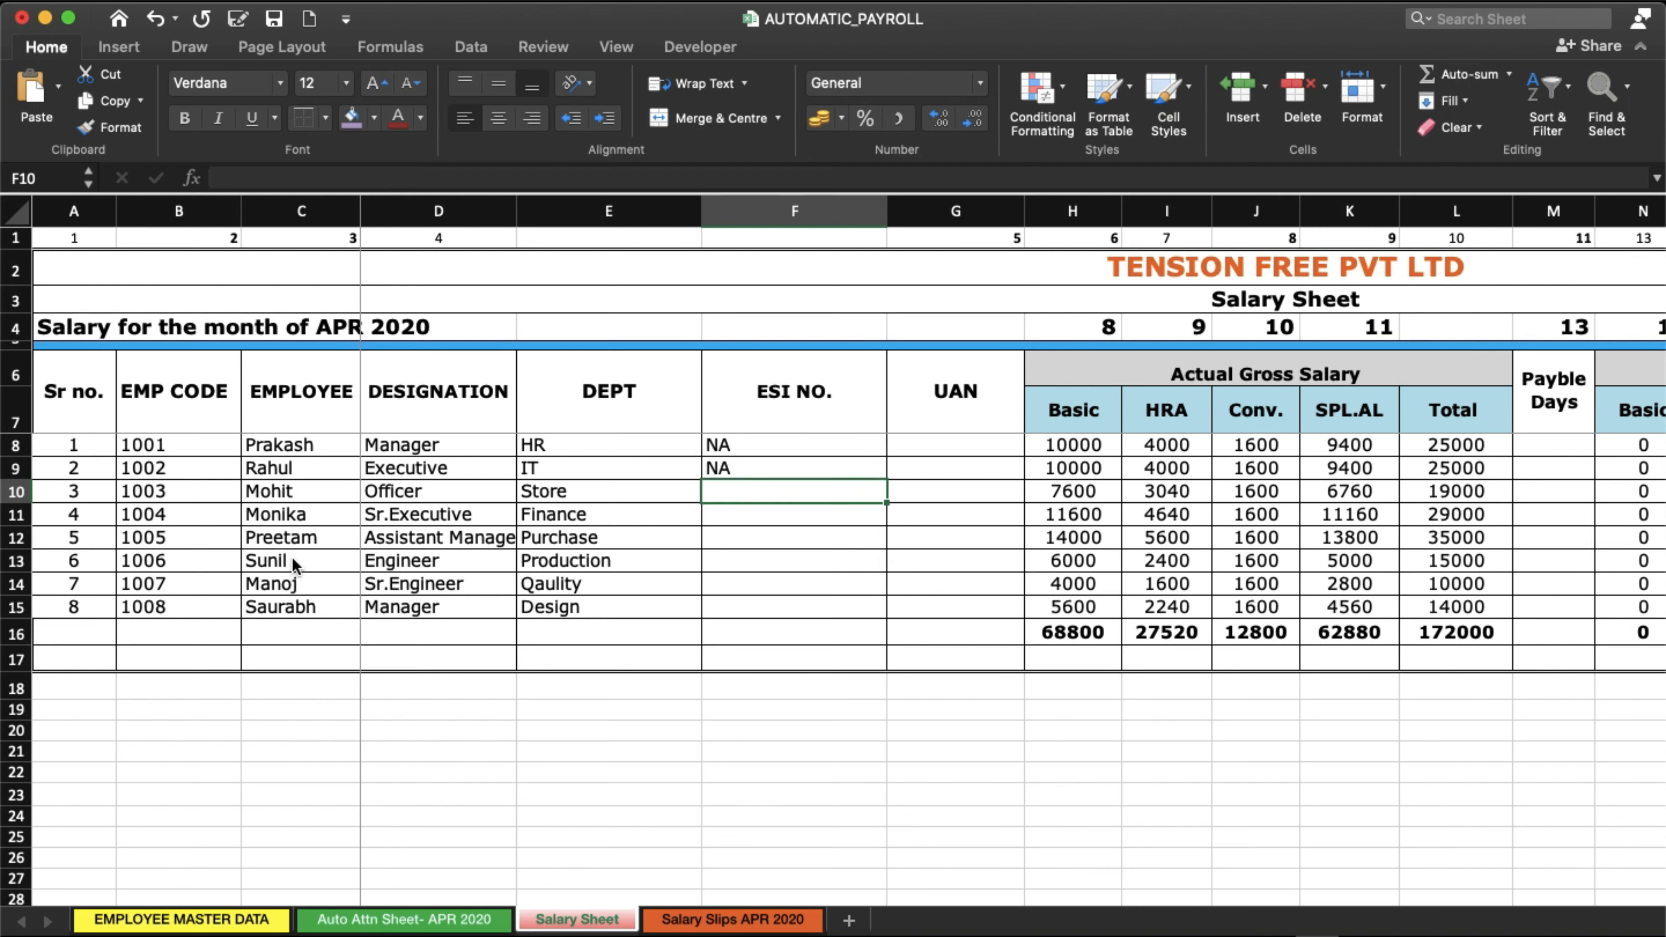
key("Up")
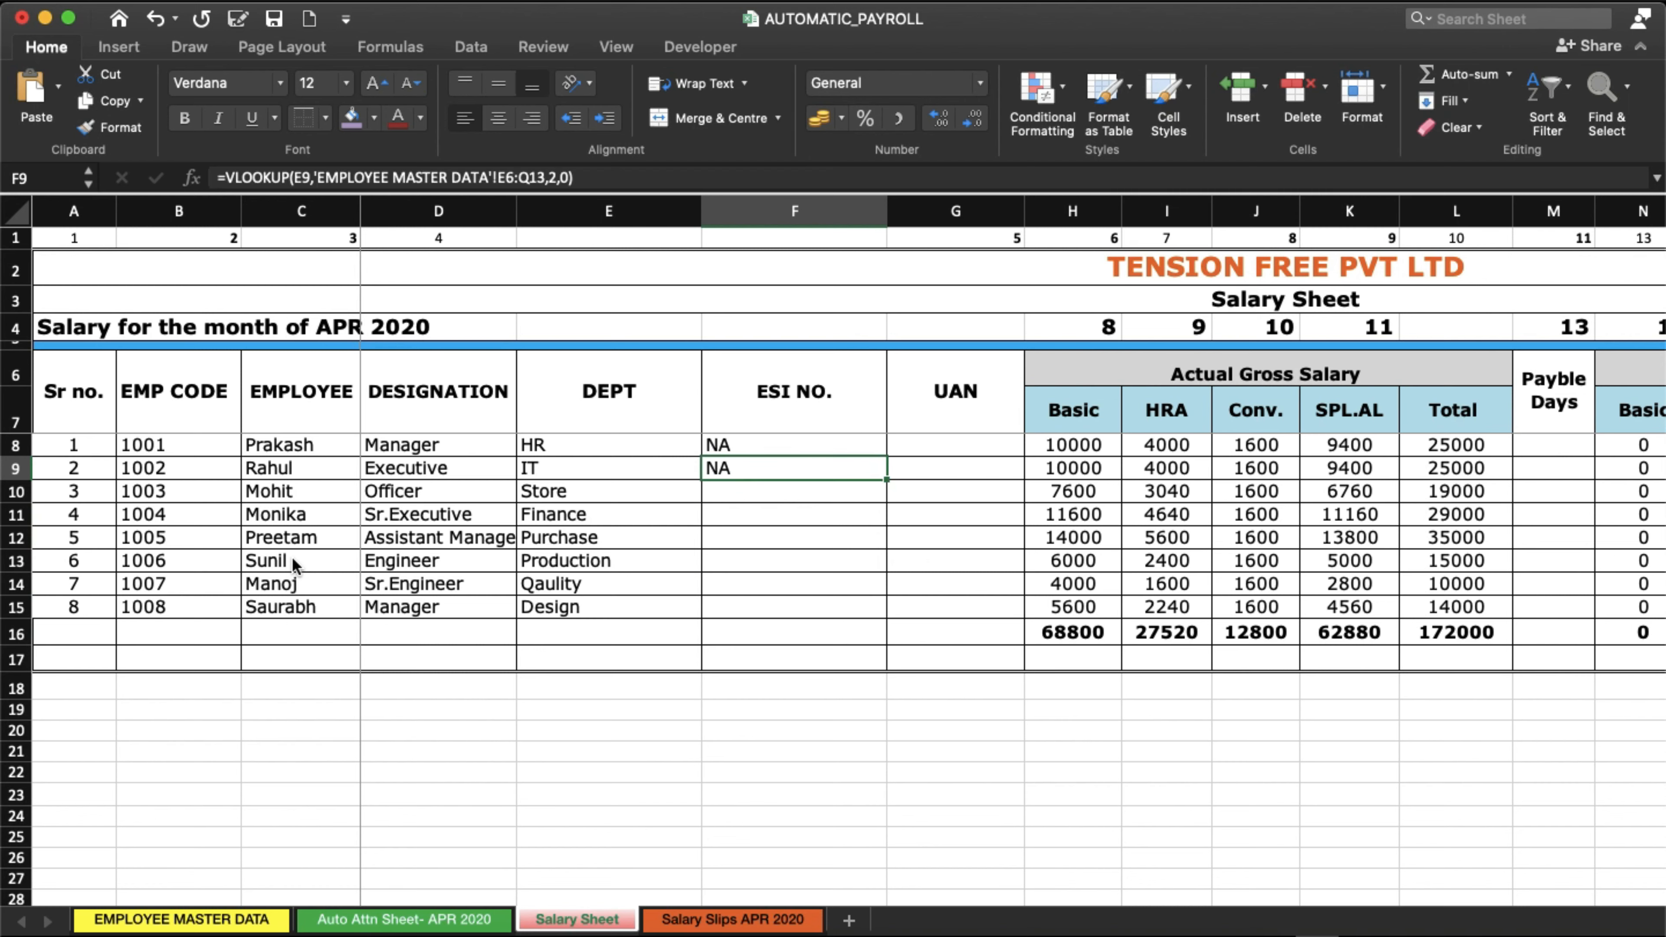
key("Down")
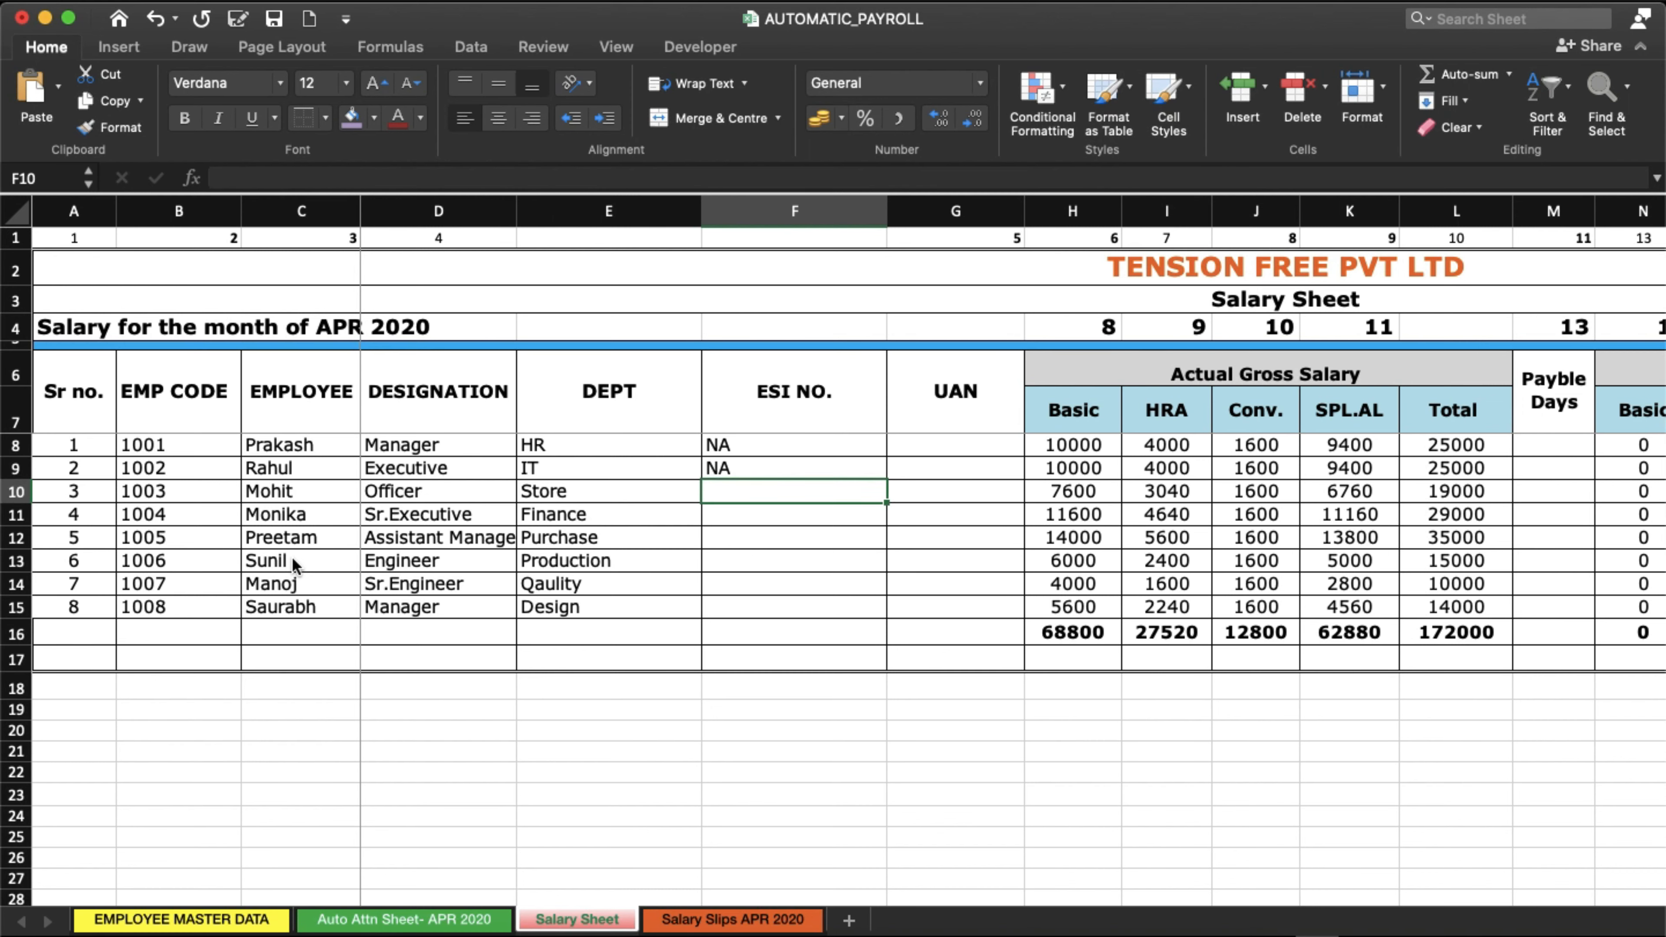
key("super+d")
key("Down")
key("super+d")
key("Down")
key("super+d")
key("Down")
type("R")
key("Return")
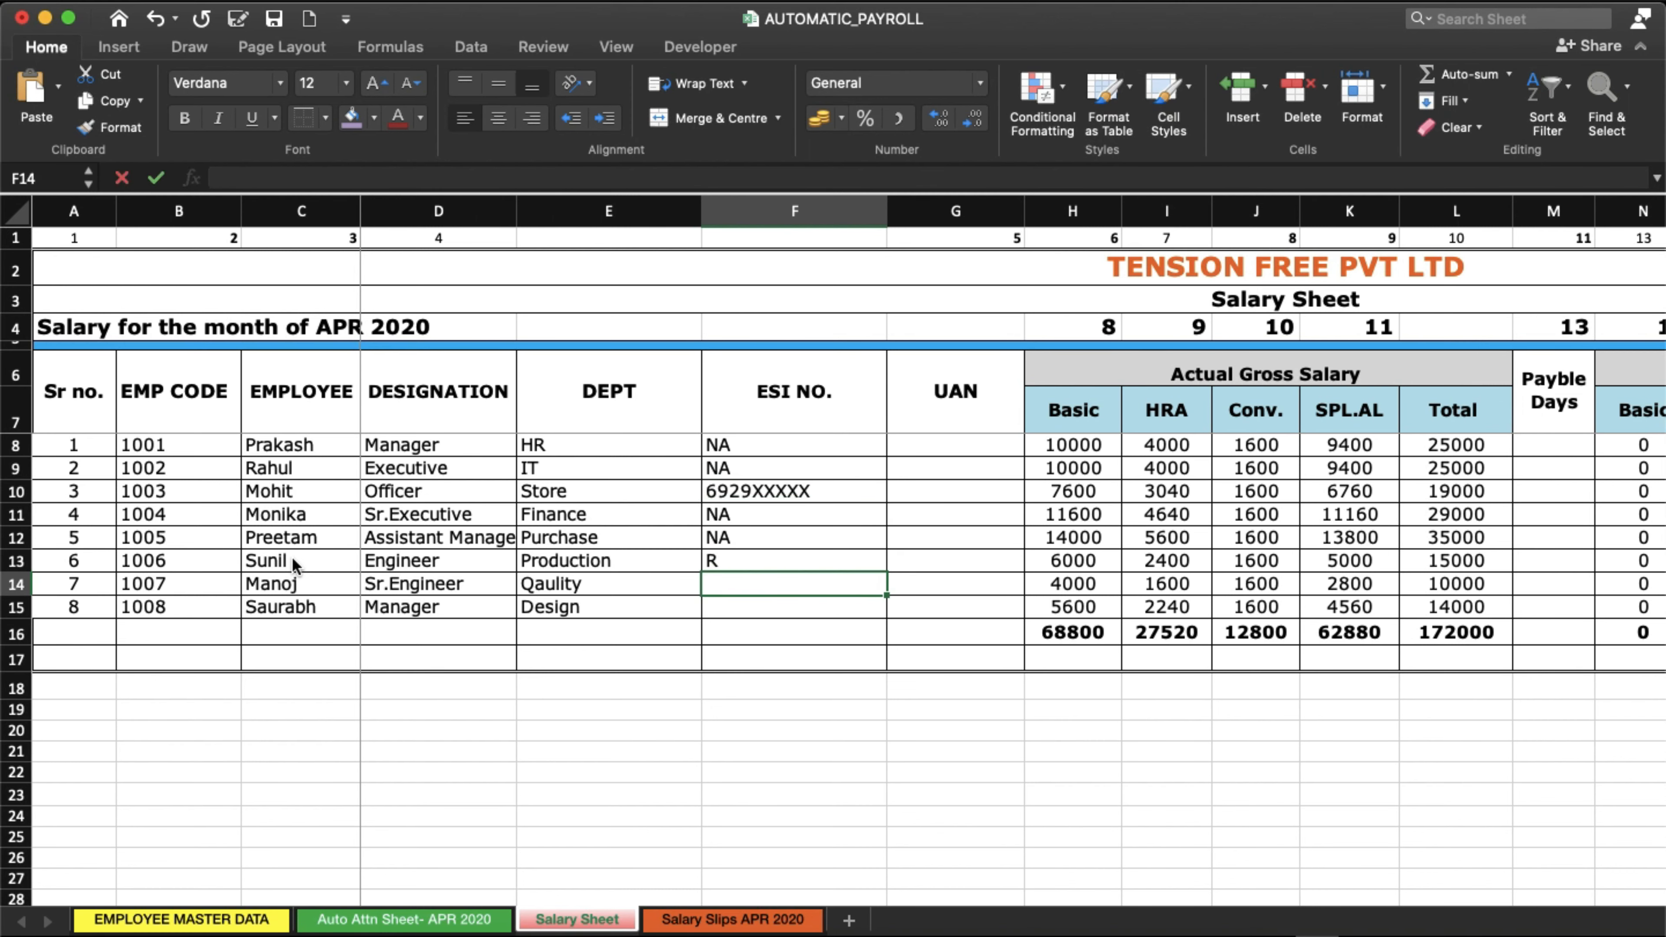
key("Up")
key("super+d")
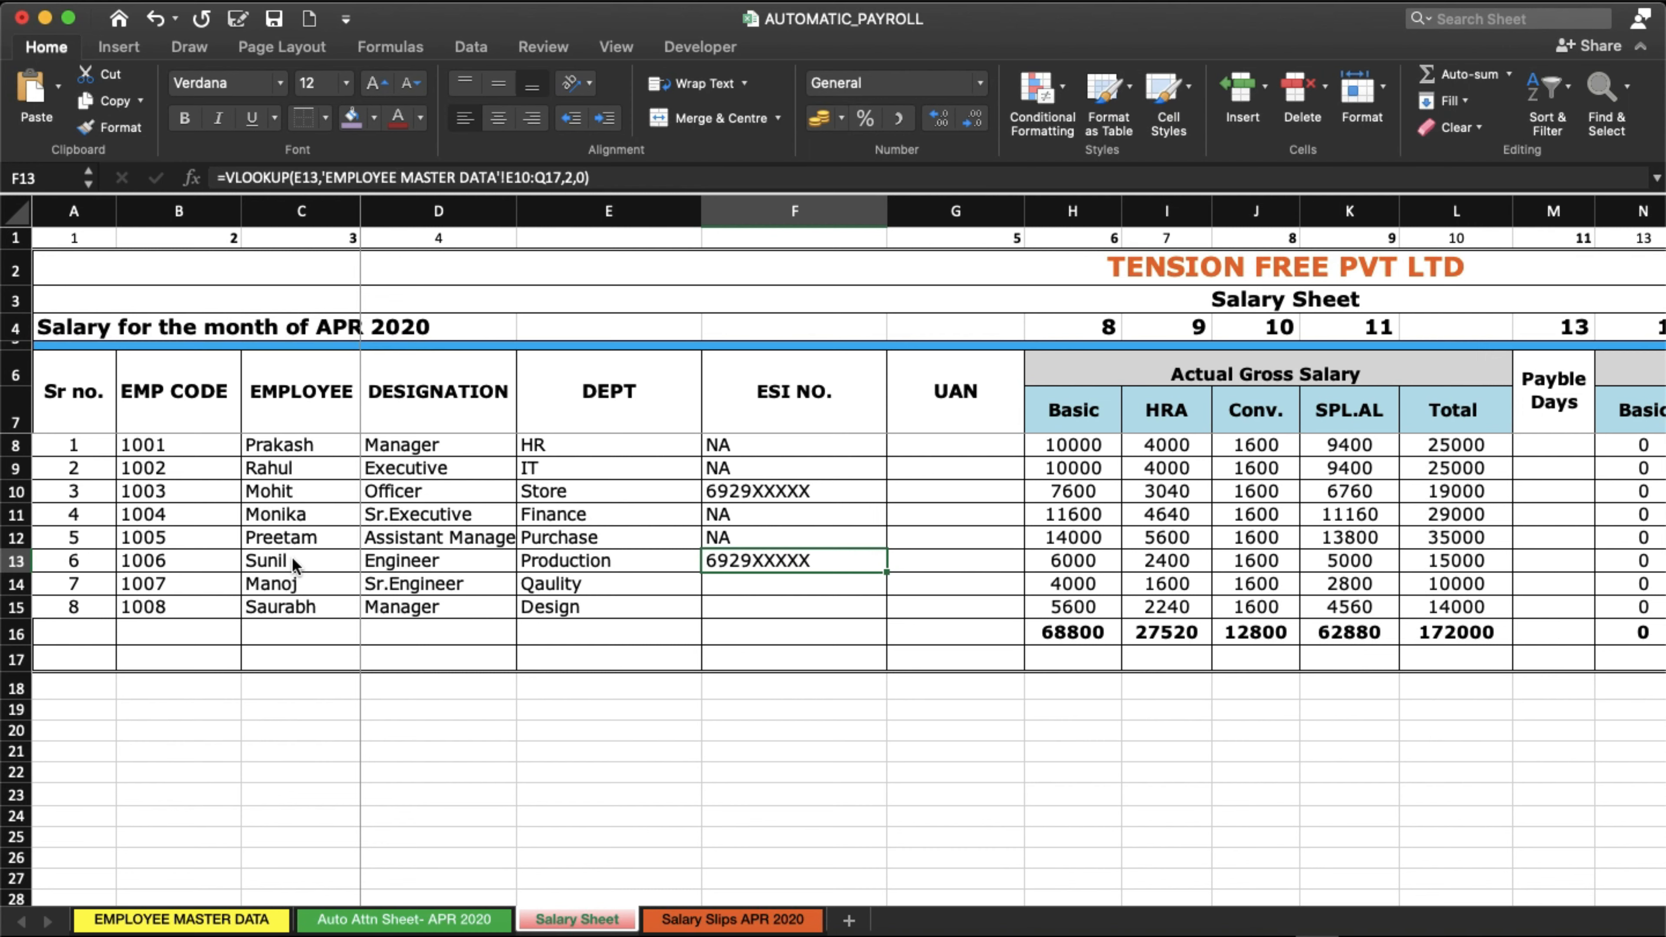
key("Down")
key("super+d")
key("Down")
key("super+d")
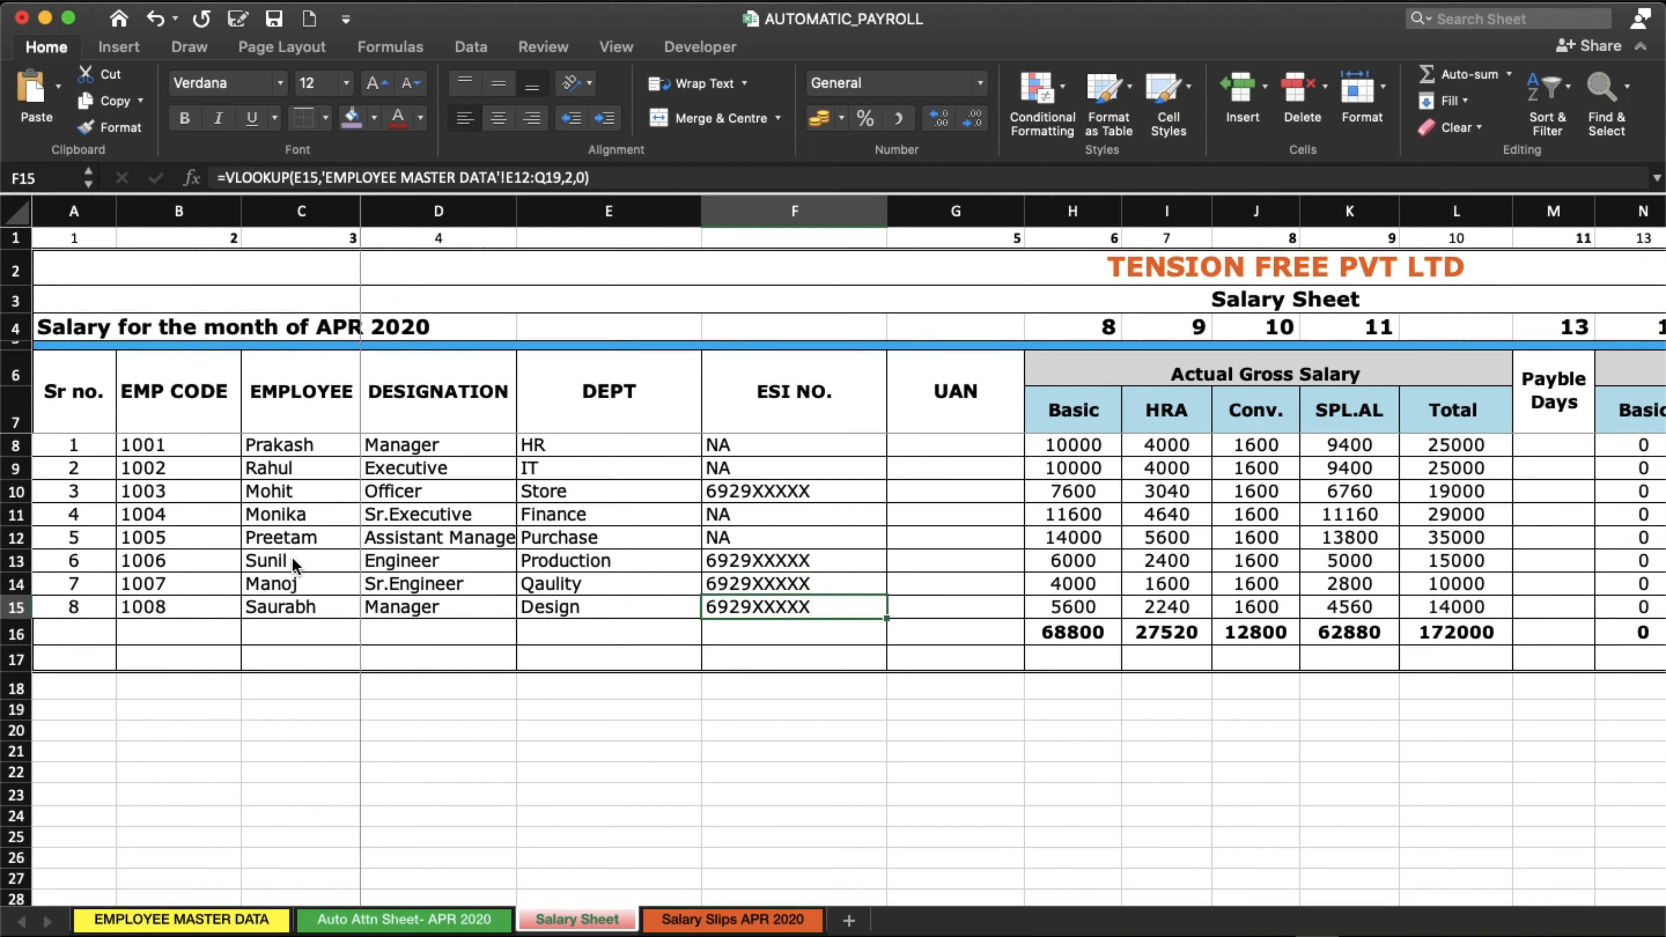
Copy the ESI NO. lookup formula across into the first UAN cell, G8.
key("Right")
key("Up")
key("Up")
key("Up")
key("Up")
key("Up")
key("Up")
key("Up")
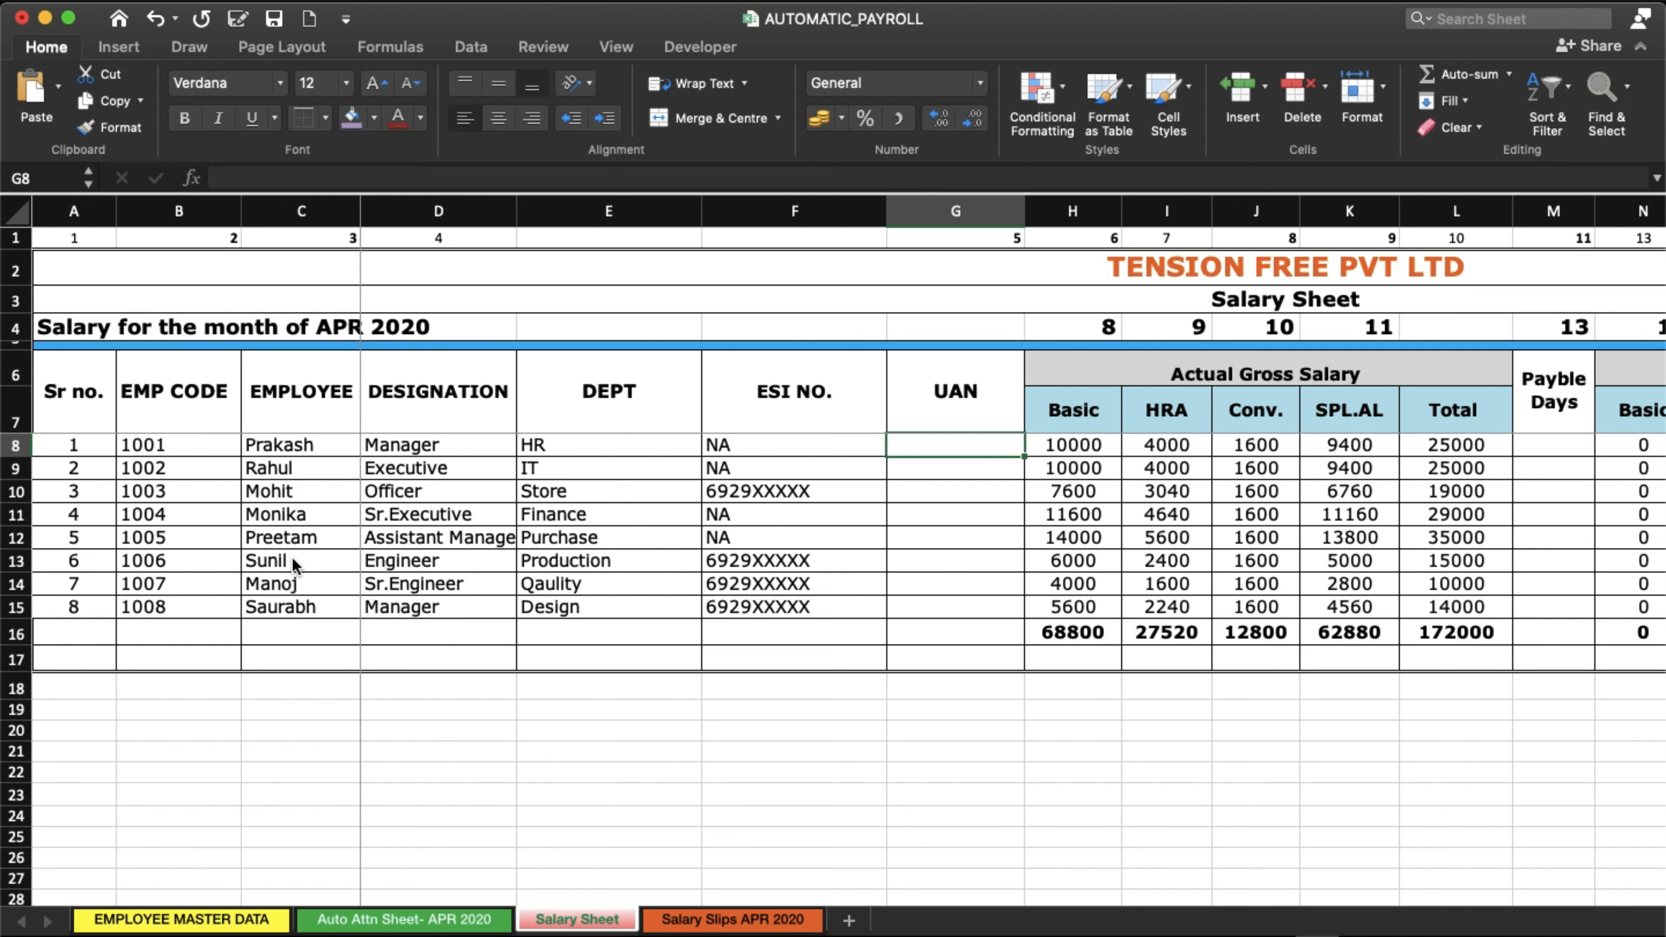
key("ctrl+r")
Fill the UAN lookup formula from G8 down through G15.
key("Down")
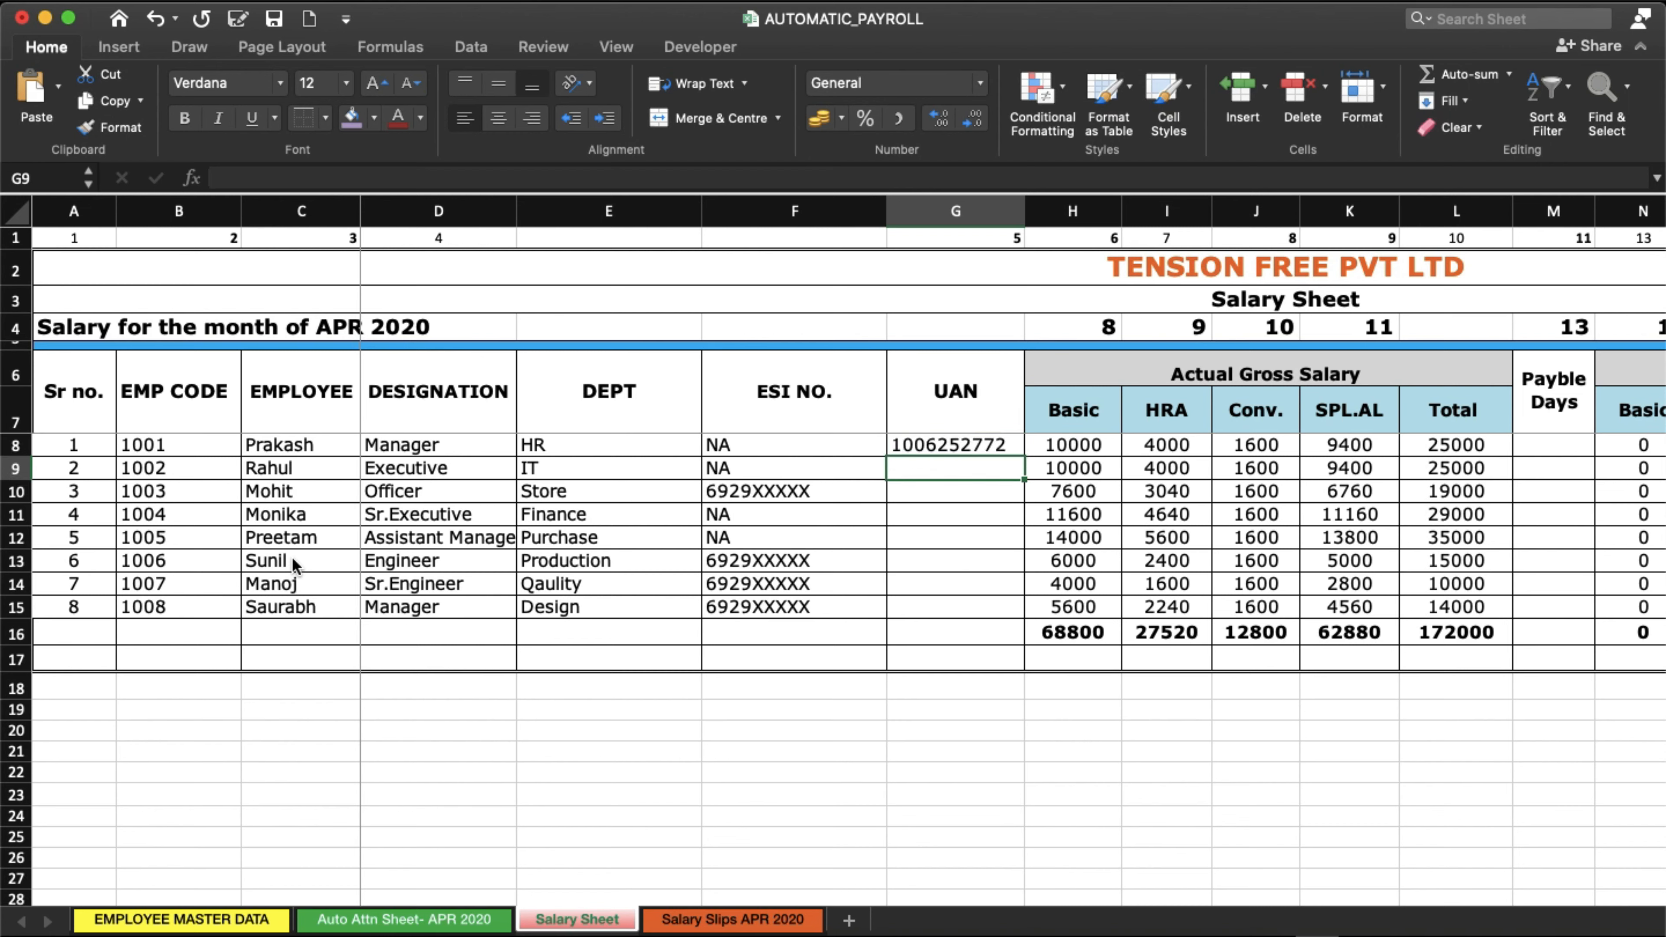
key("ctrl+r")
key("Down")
key("ctrl+d")
key("Down")
key("ctrl+d")
key("Down")
key("ctrl+d")
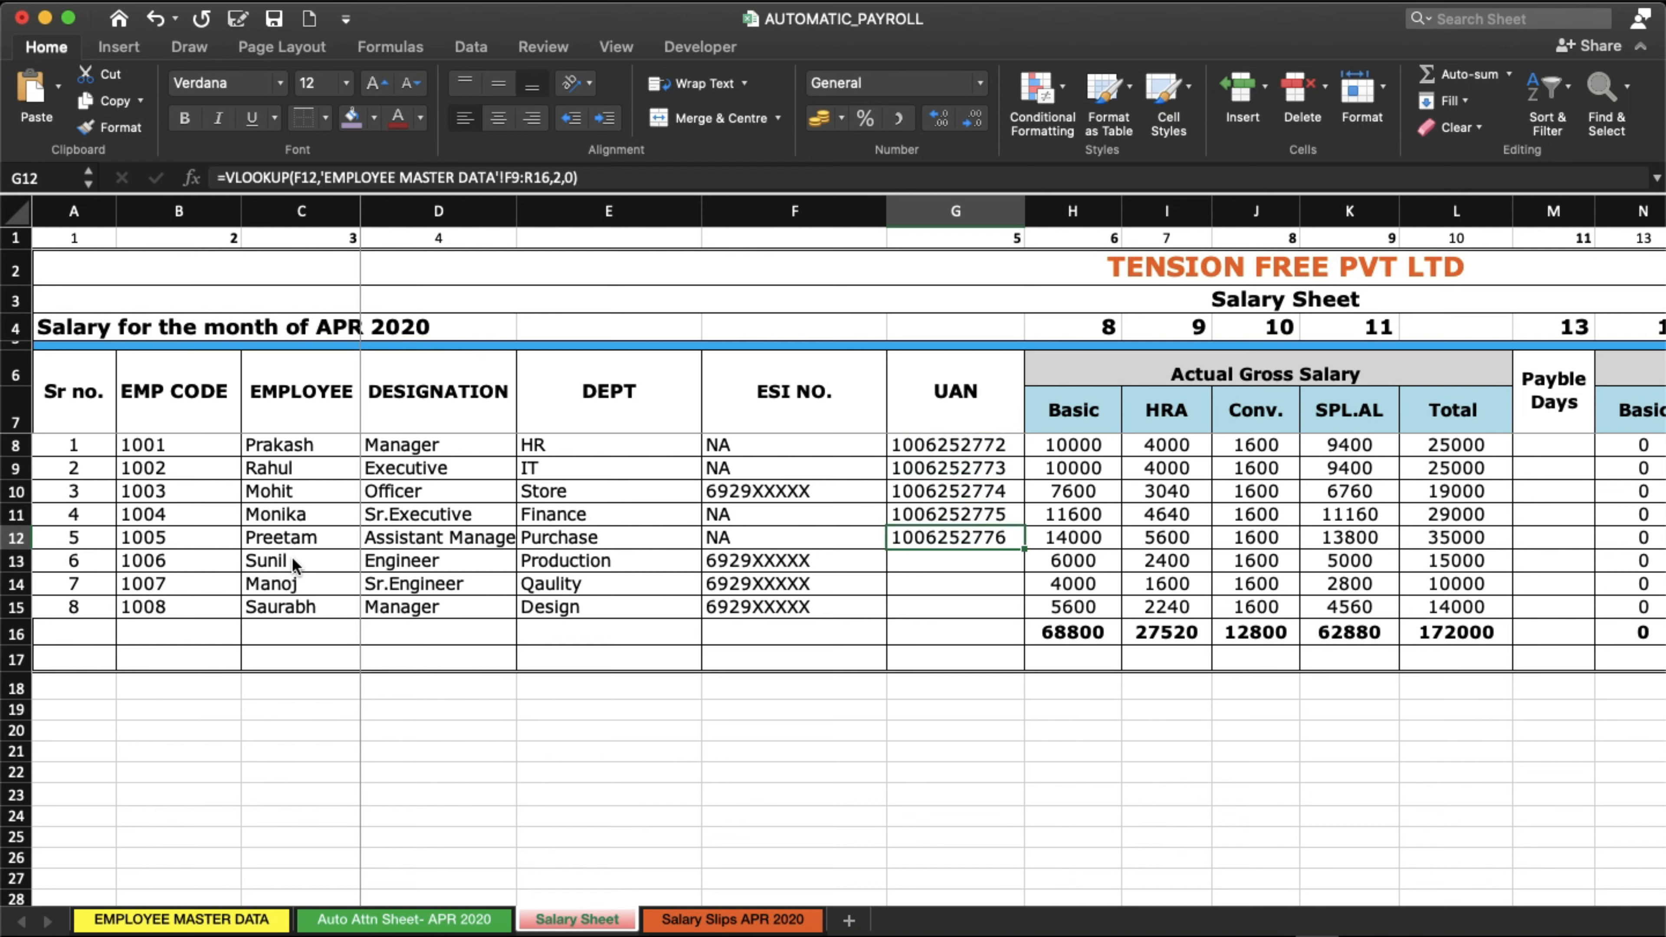
key("Down")
key("ctrl+d")
key("Down")
key("ctrl+d")
key("Down")
key("ctrl+d")
Examine the Payble Days column and the payable gross, ESI, PF, deductions and net salary columns that depend on it.
key("Down")
key("Right")
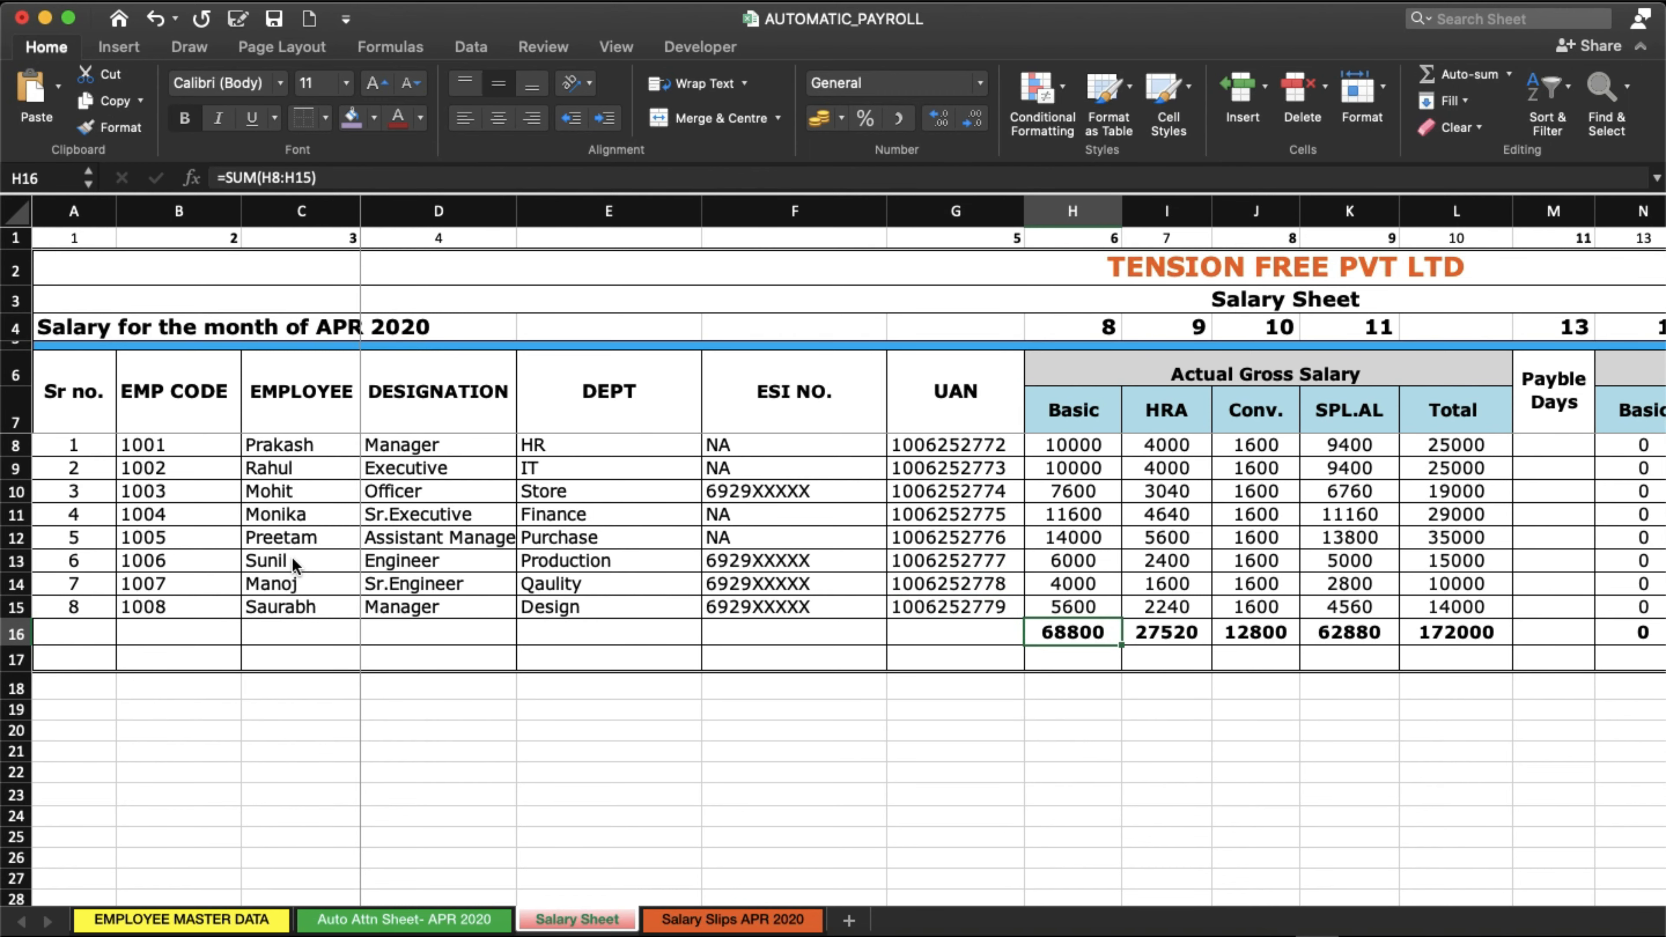
key("Right")
key("Right")
key("Right")
key("Right")
key("Right")
key("Right")
key("Right")
key("Right")
key("Right")
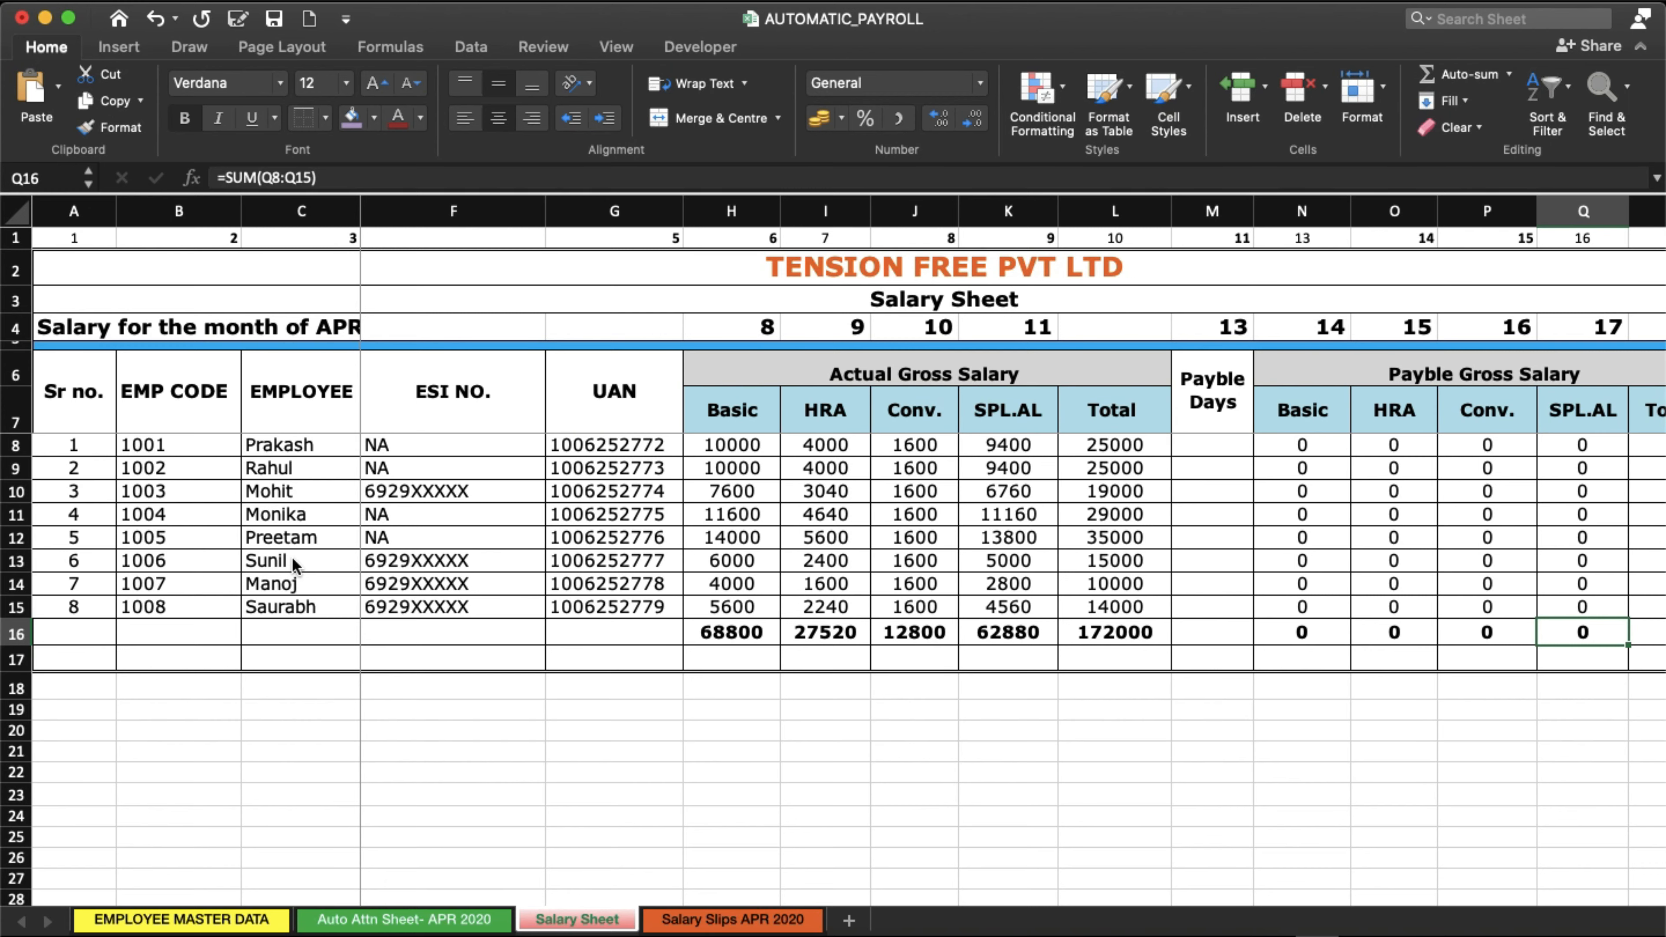
scroll(826, 704, "right", 5)
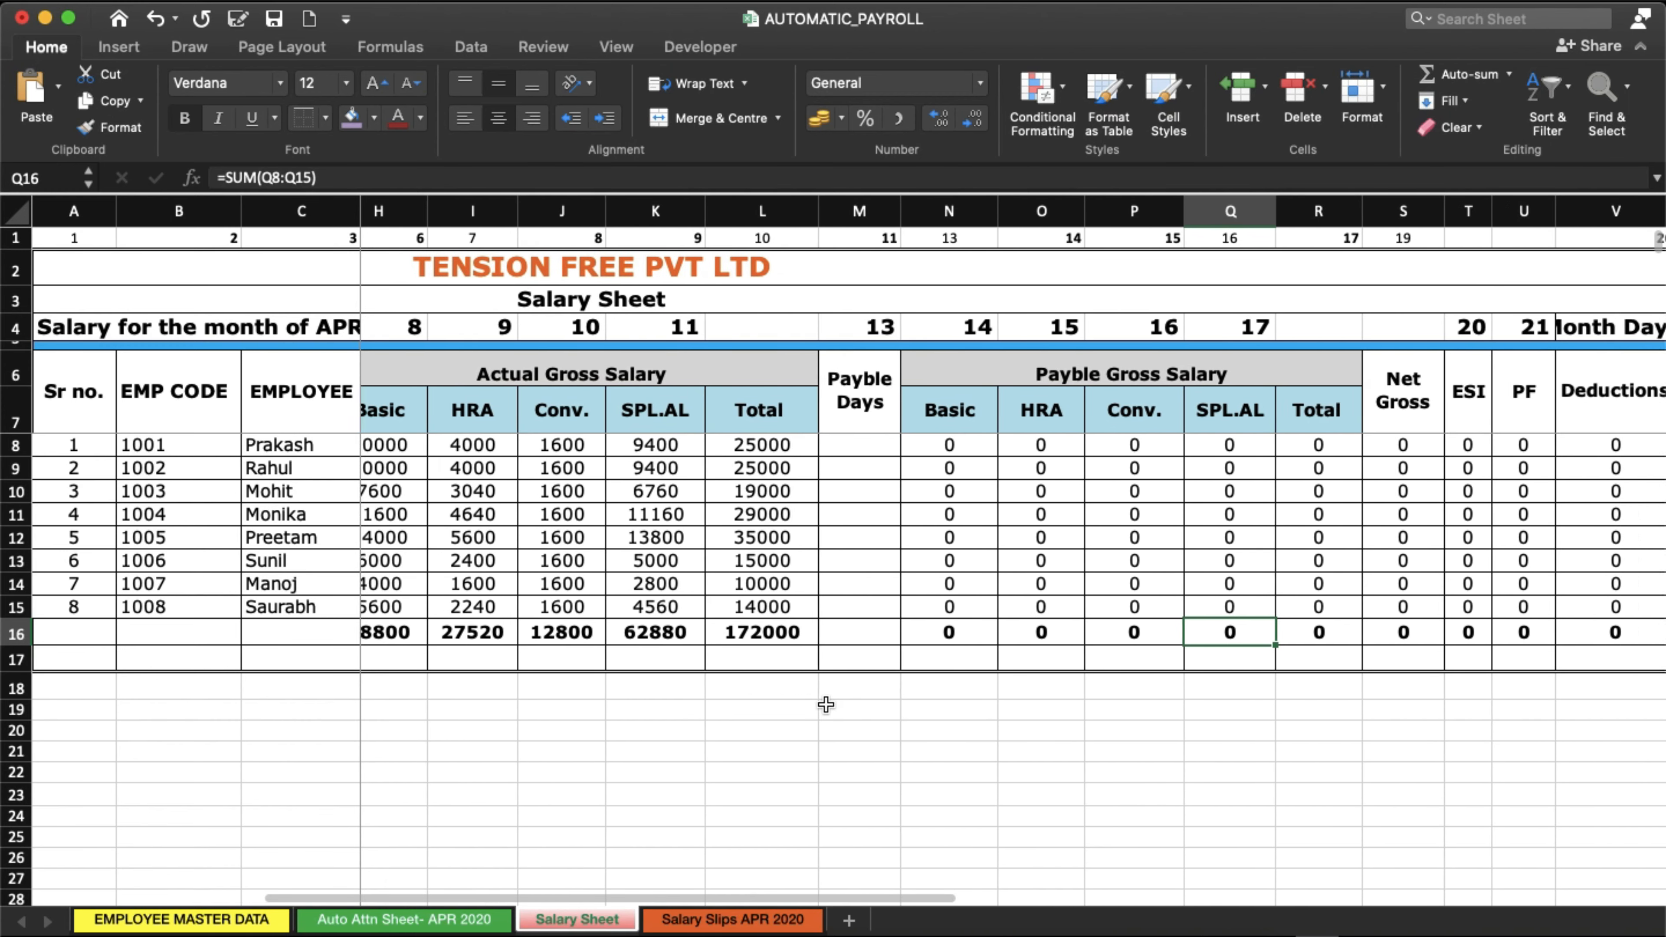
scroll(826, 705, "right", 2)
left_click(779, 444)
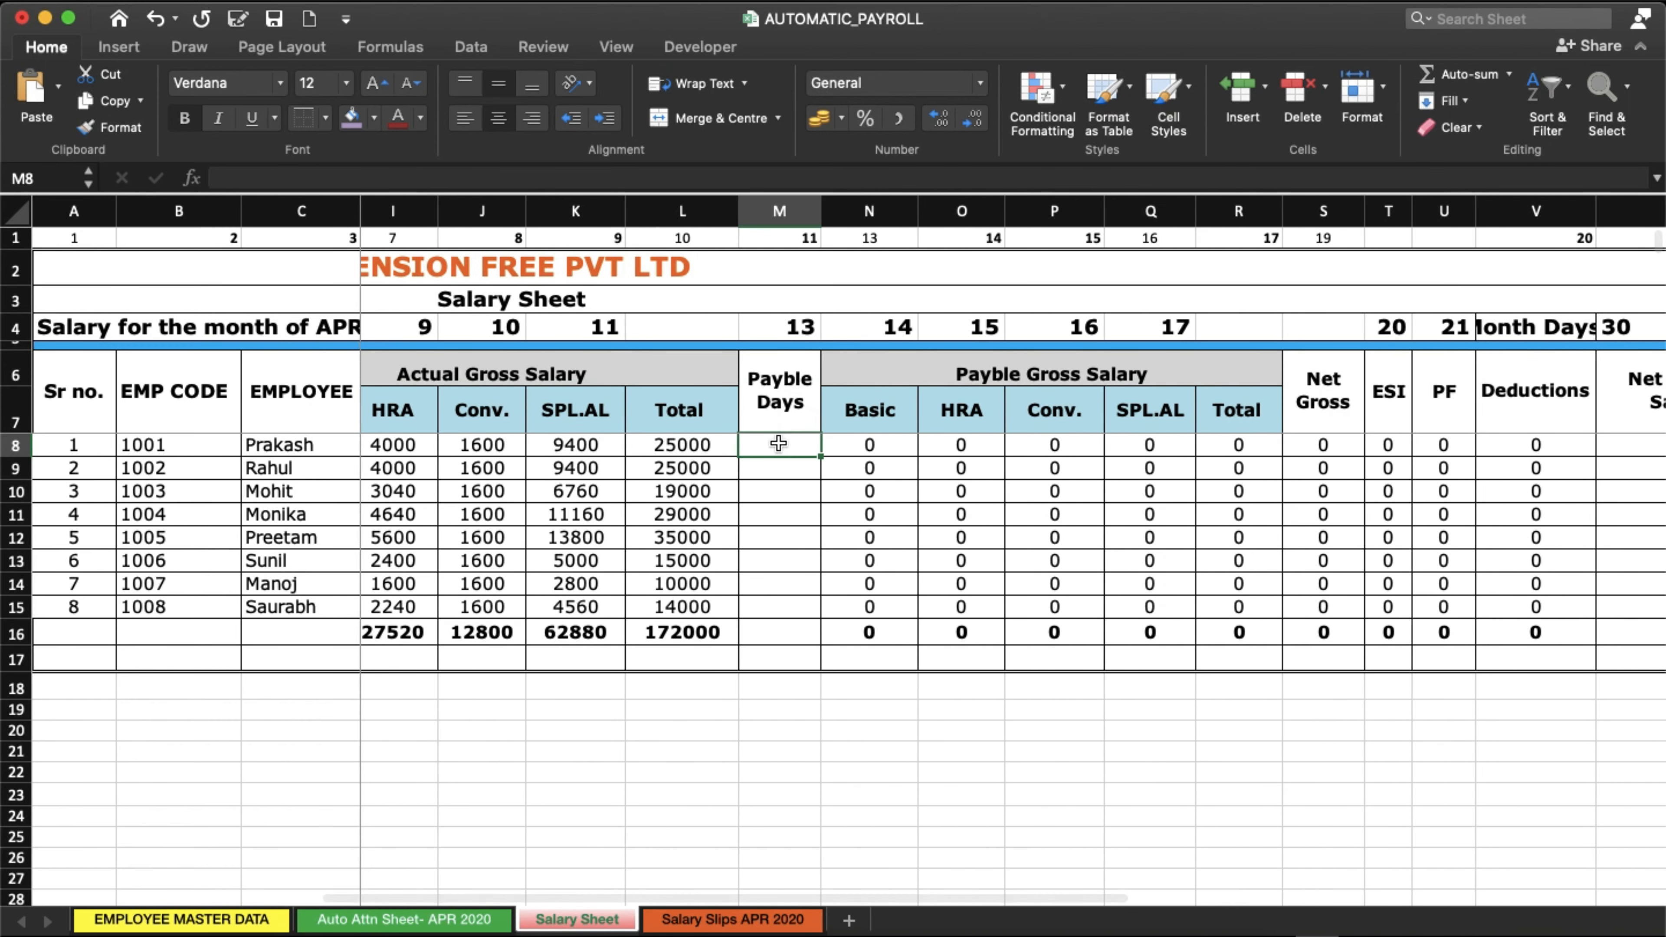
scroll(1037, 557, "right", 3)
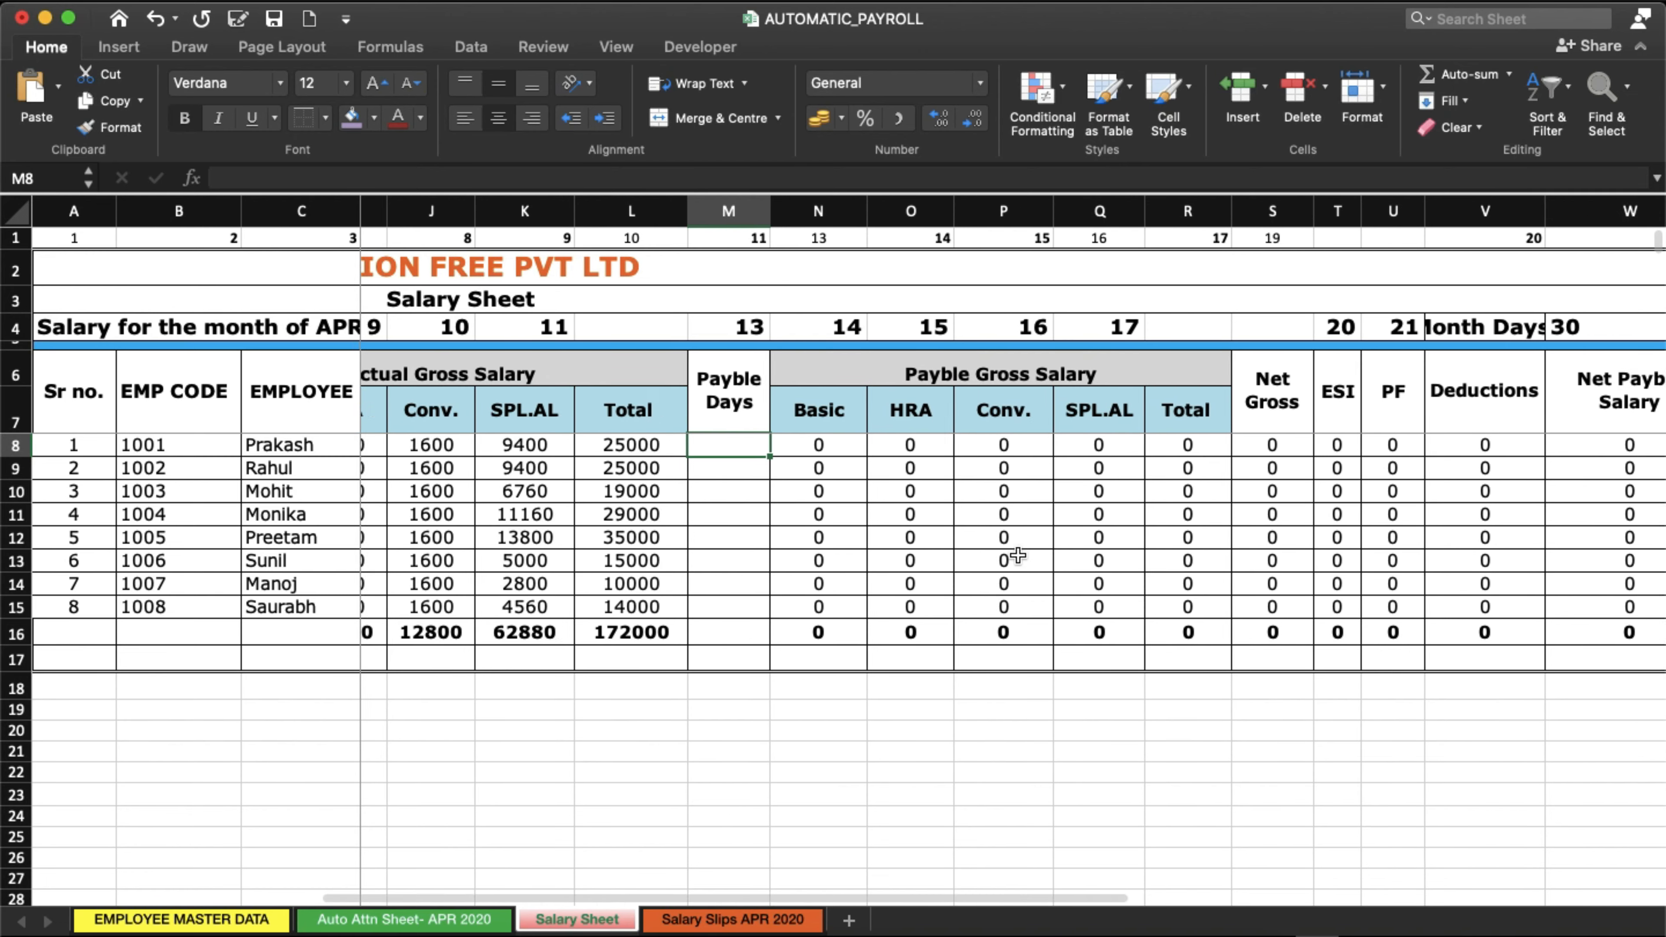
scroll(595, 484, "left", 1)
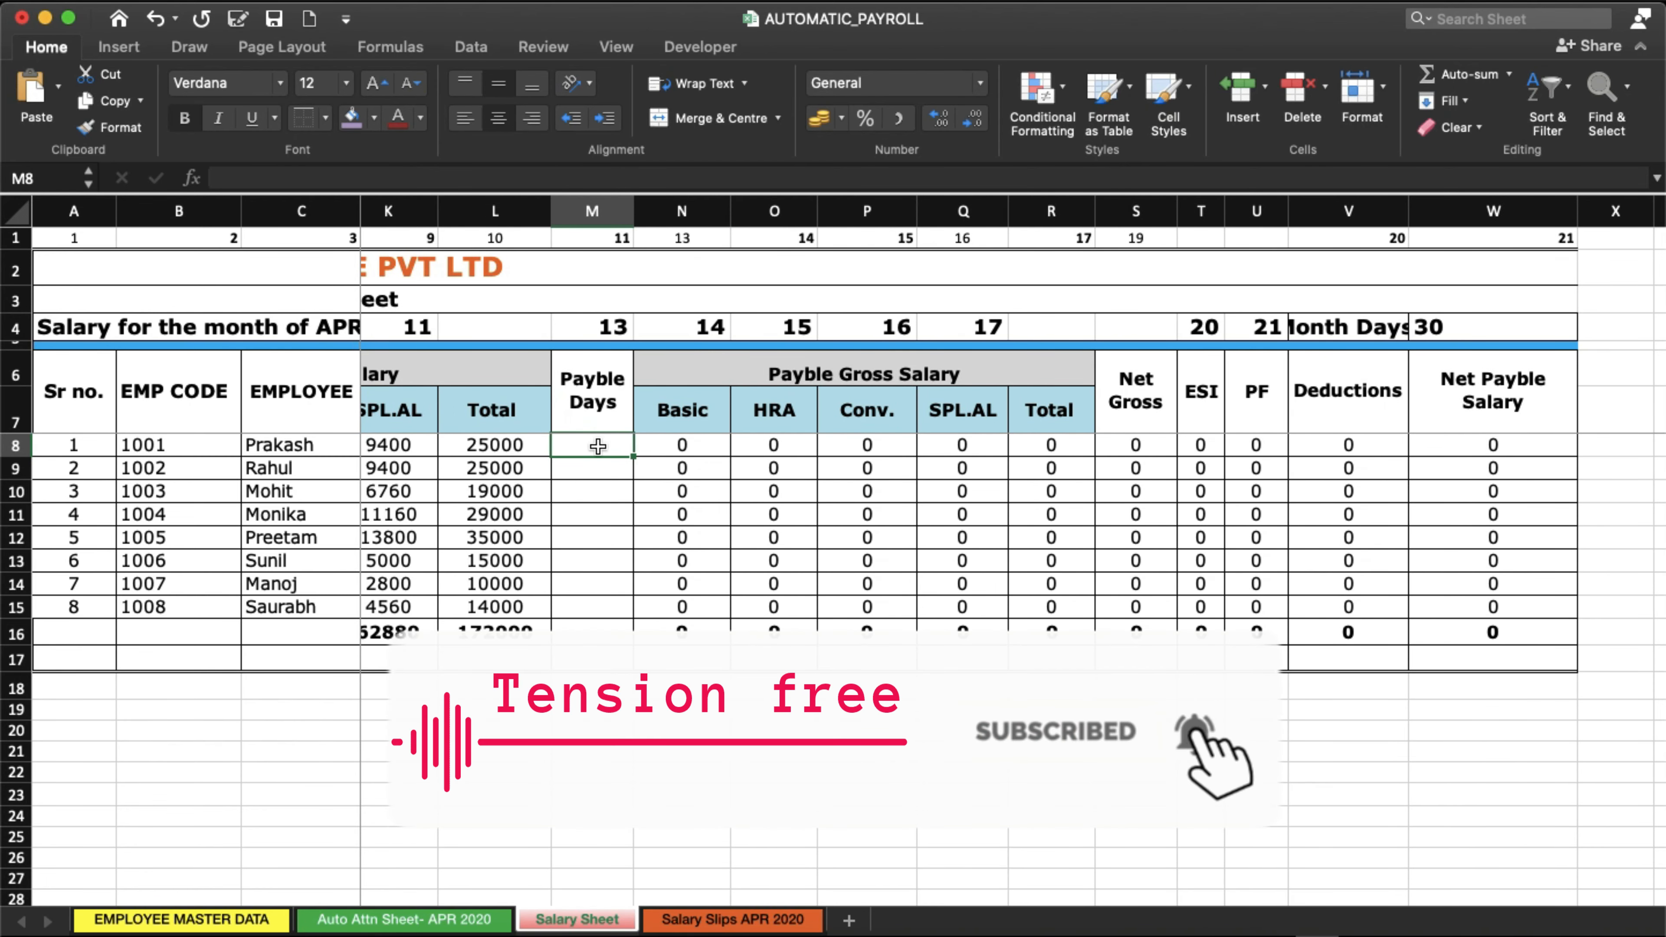
Check each employee's Payable days in BV11:BV18 of the Auto Attn Sheet- APR 2020, and return to the Salary Sheet.
left_click(403, 920)
scroll(1415, 661, "up", 3)
scroll(1415, 662, "right", 4)
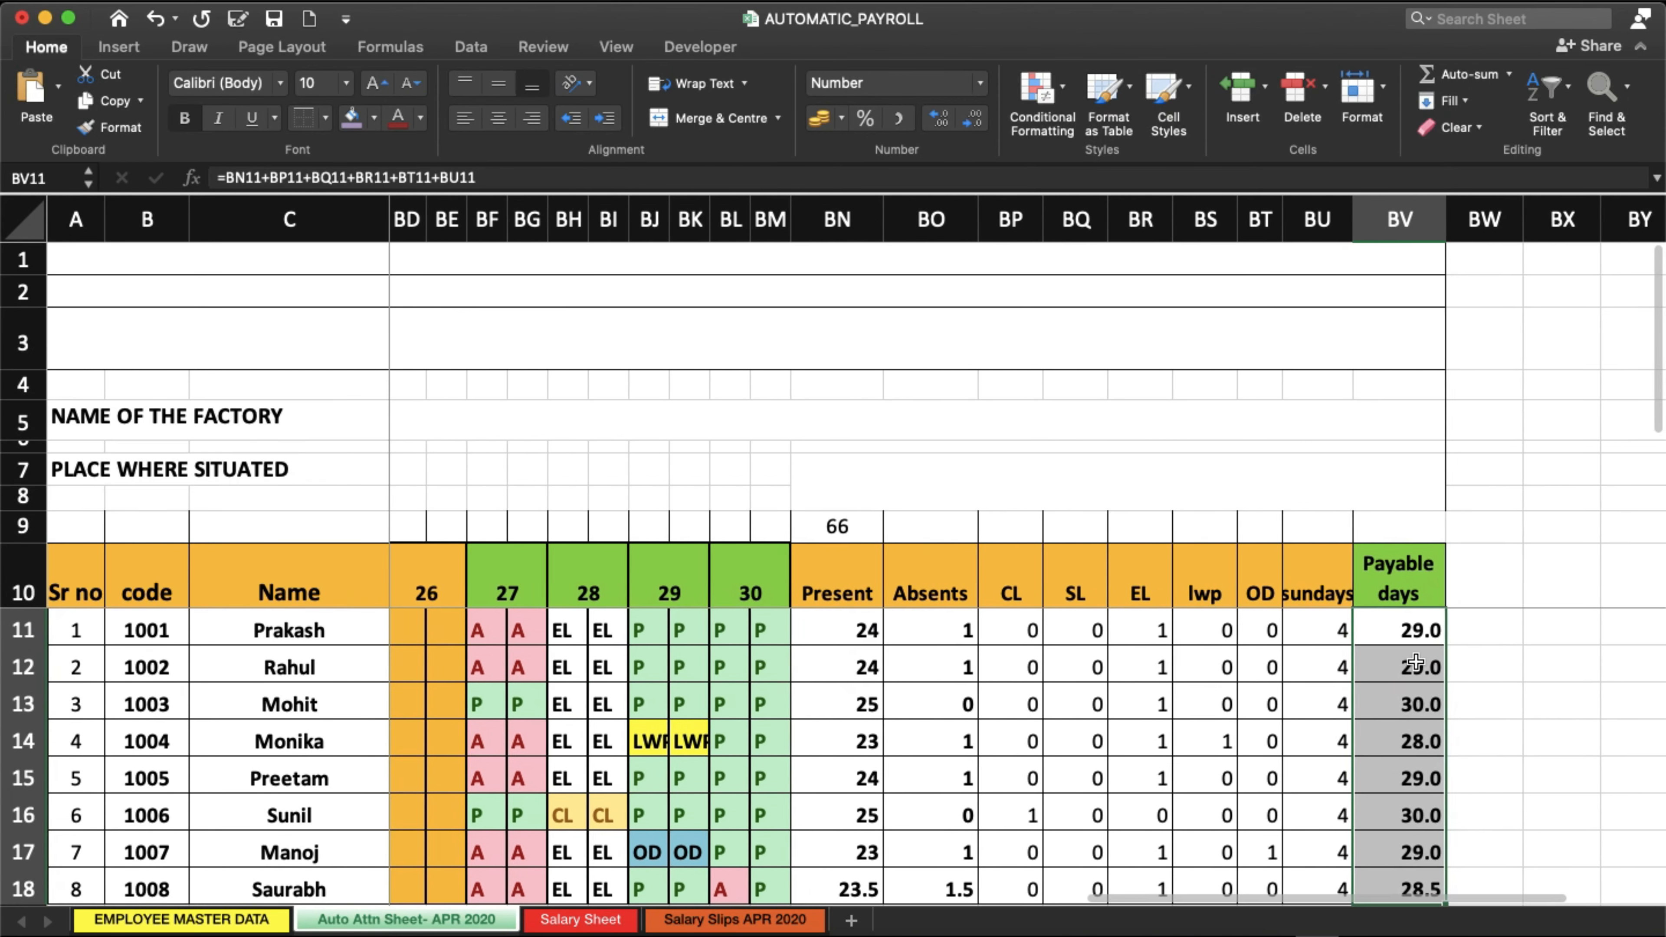
left_click(1419, 627)
left_click(1415, 665)
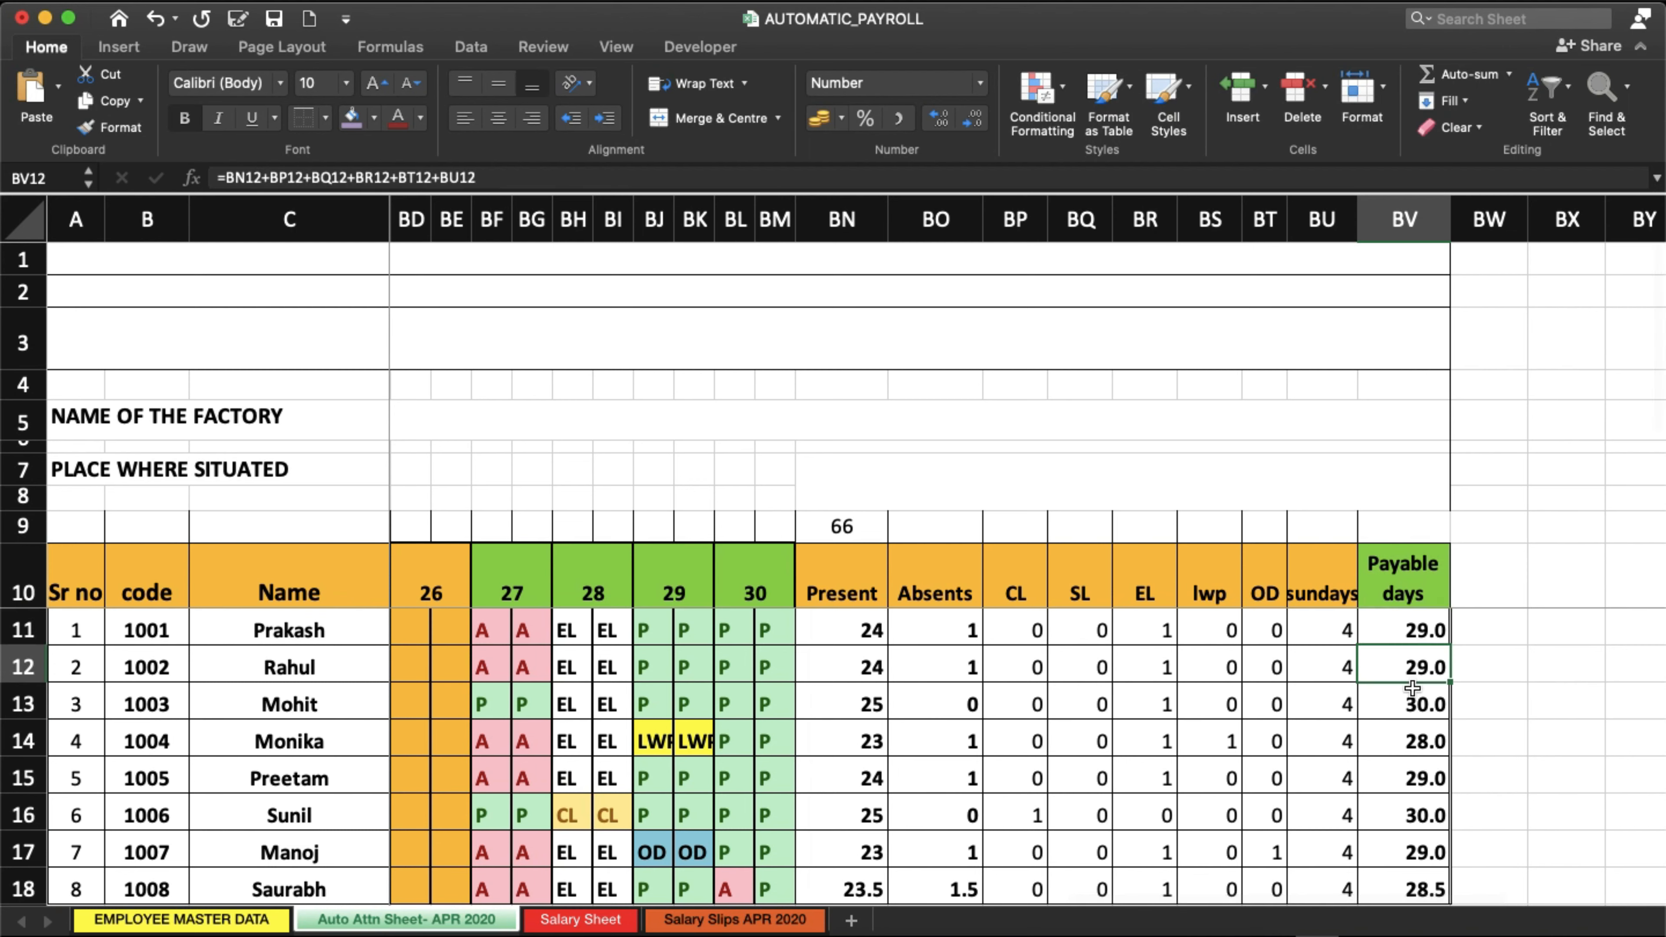
left_click(1406, 702)
left_click(1400, 743)
left_click(1402, 775)
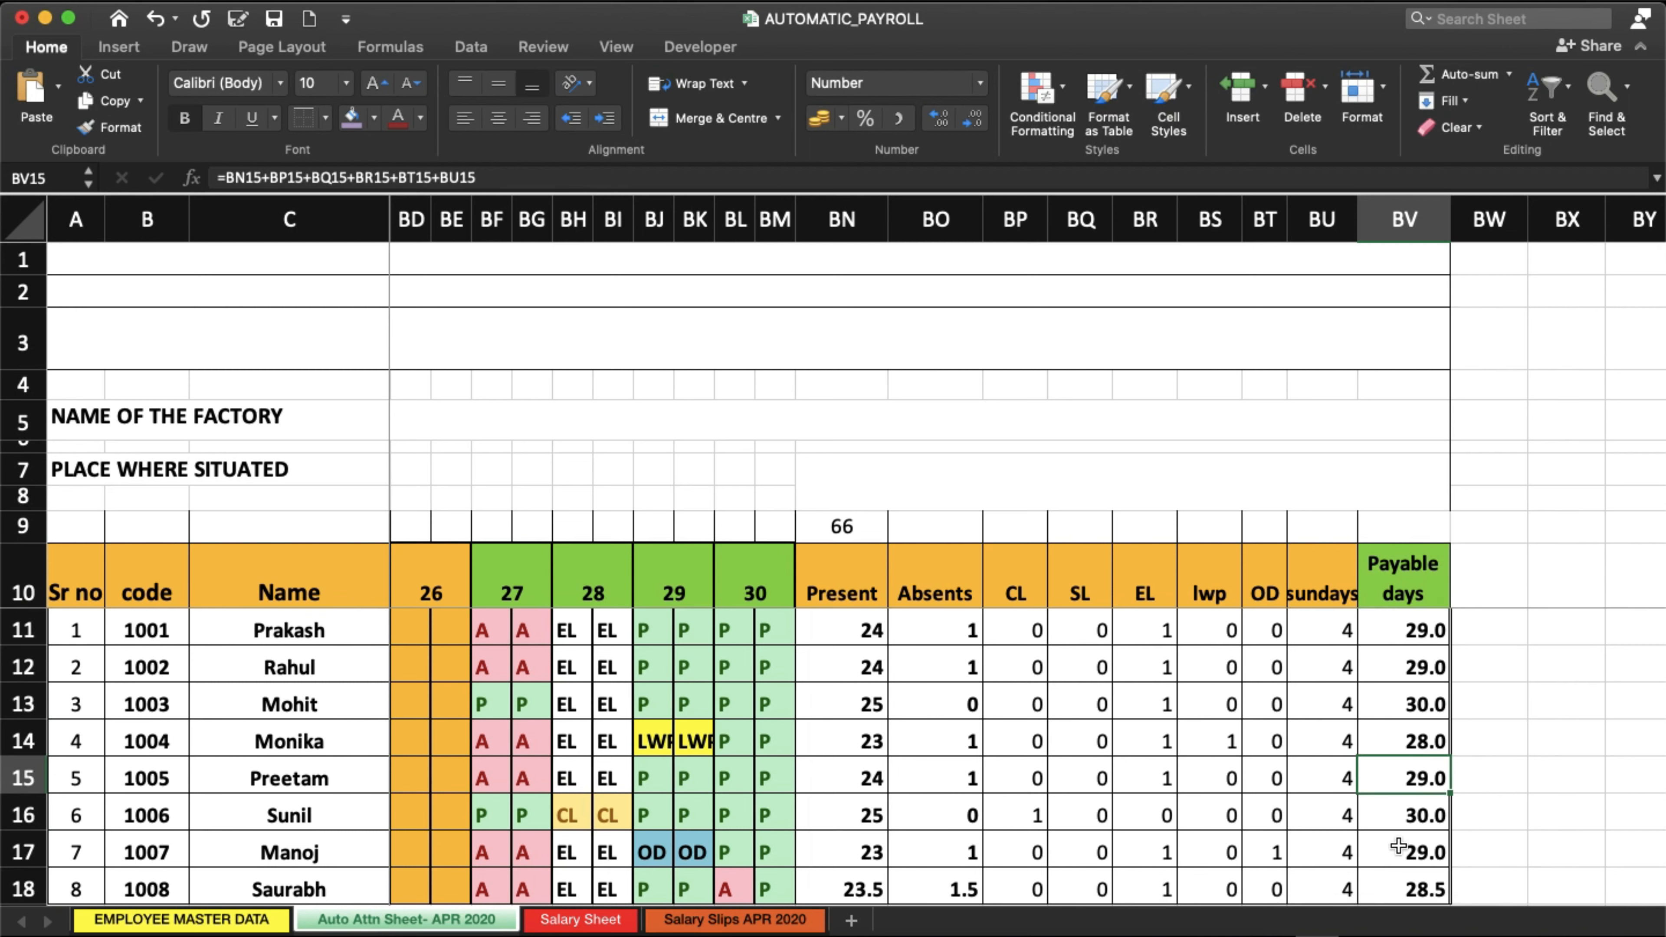
left_click(1404, 821)
left_click(1400, 854)
left_click(1399, 880)
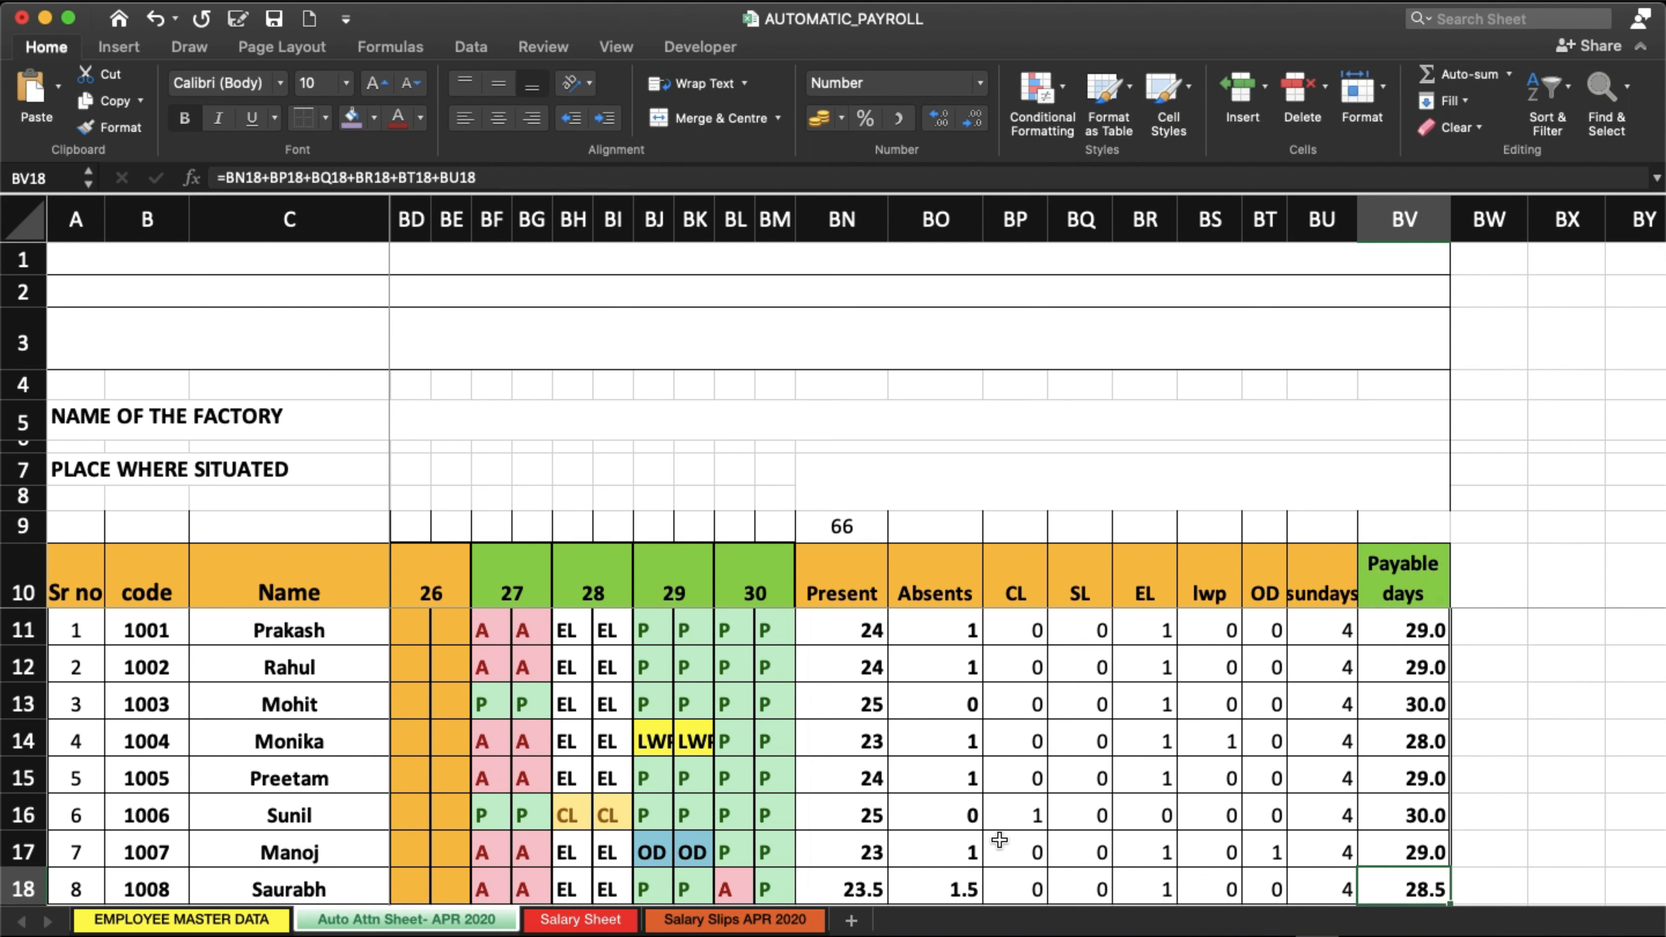
left_click(580, 920)
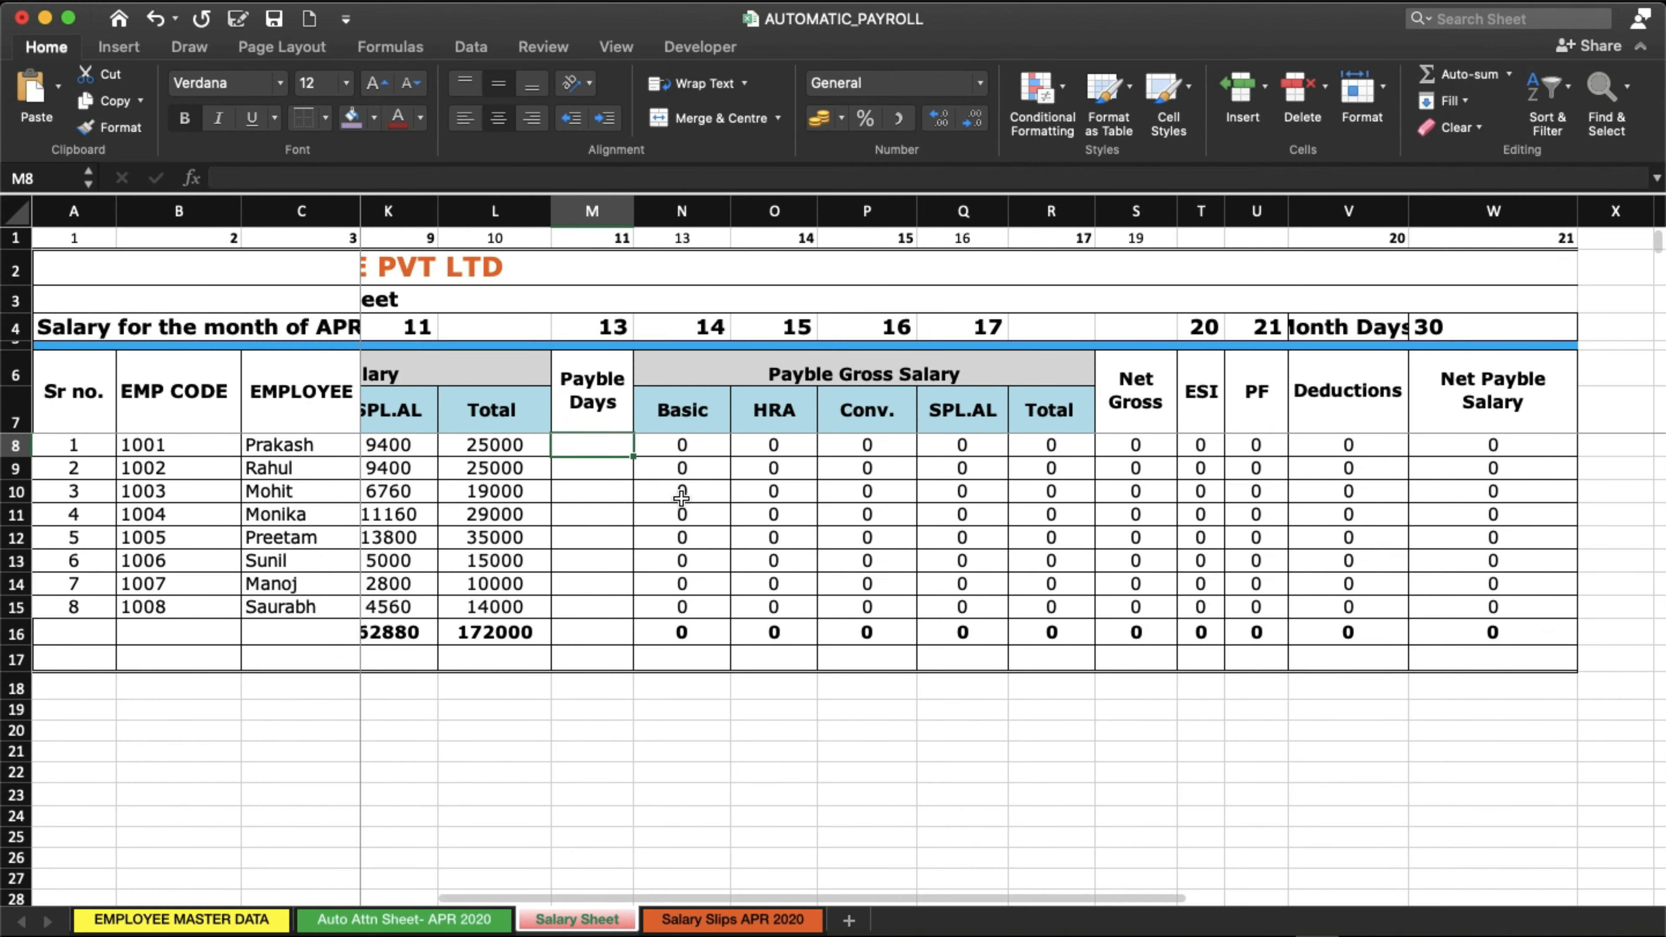
Enter =VLOOKUP(A8,'Auto Attn Sheet- APR 2020'!A11:BV18,74,0) in M8, the first Payble Days cell.
type("=V")
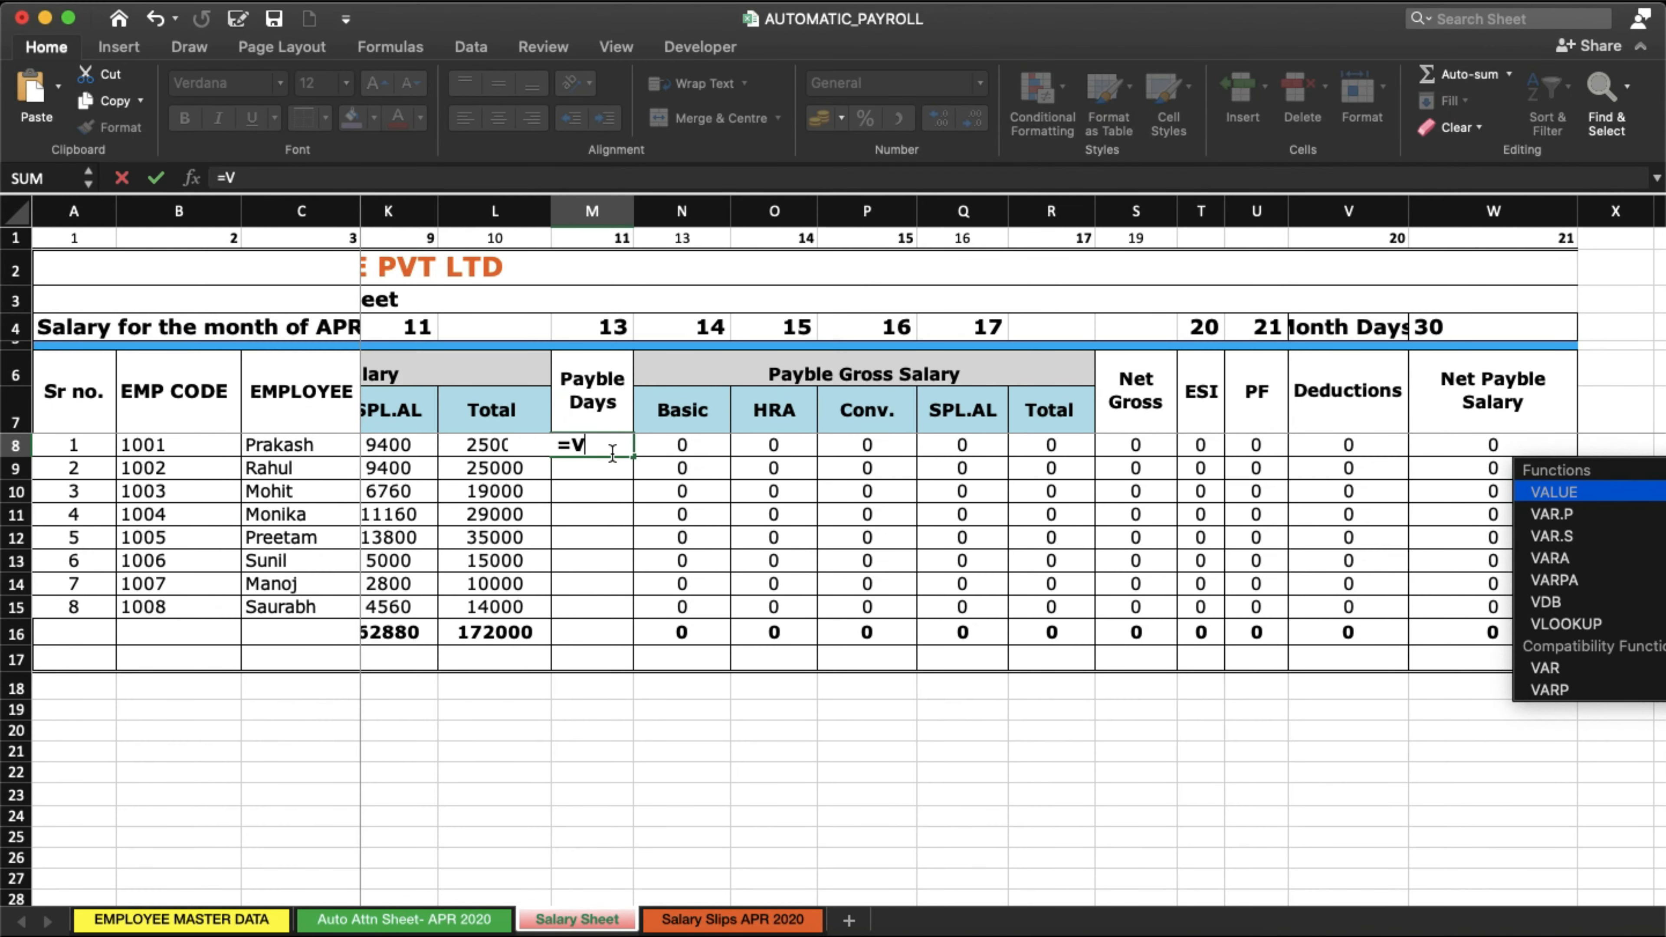
type("LOOKUP(")
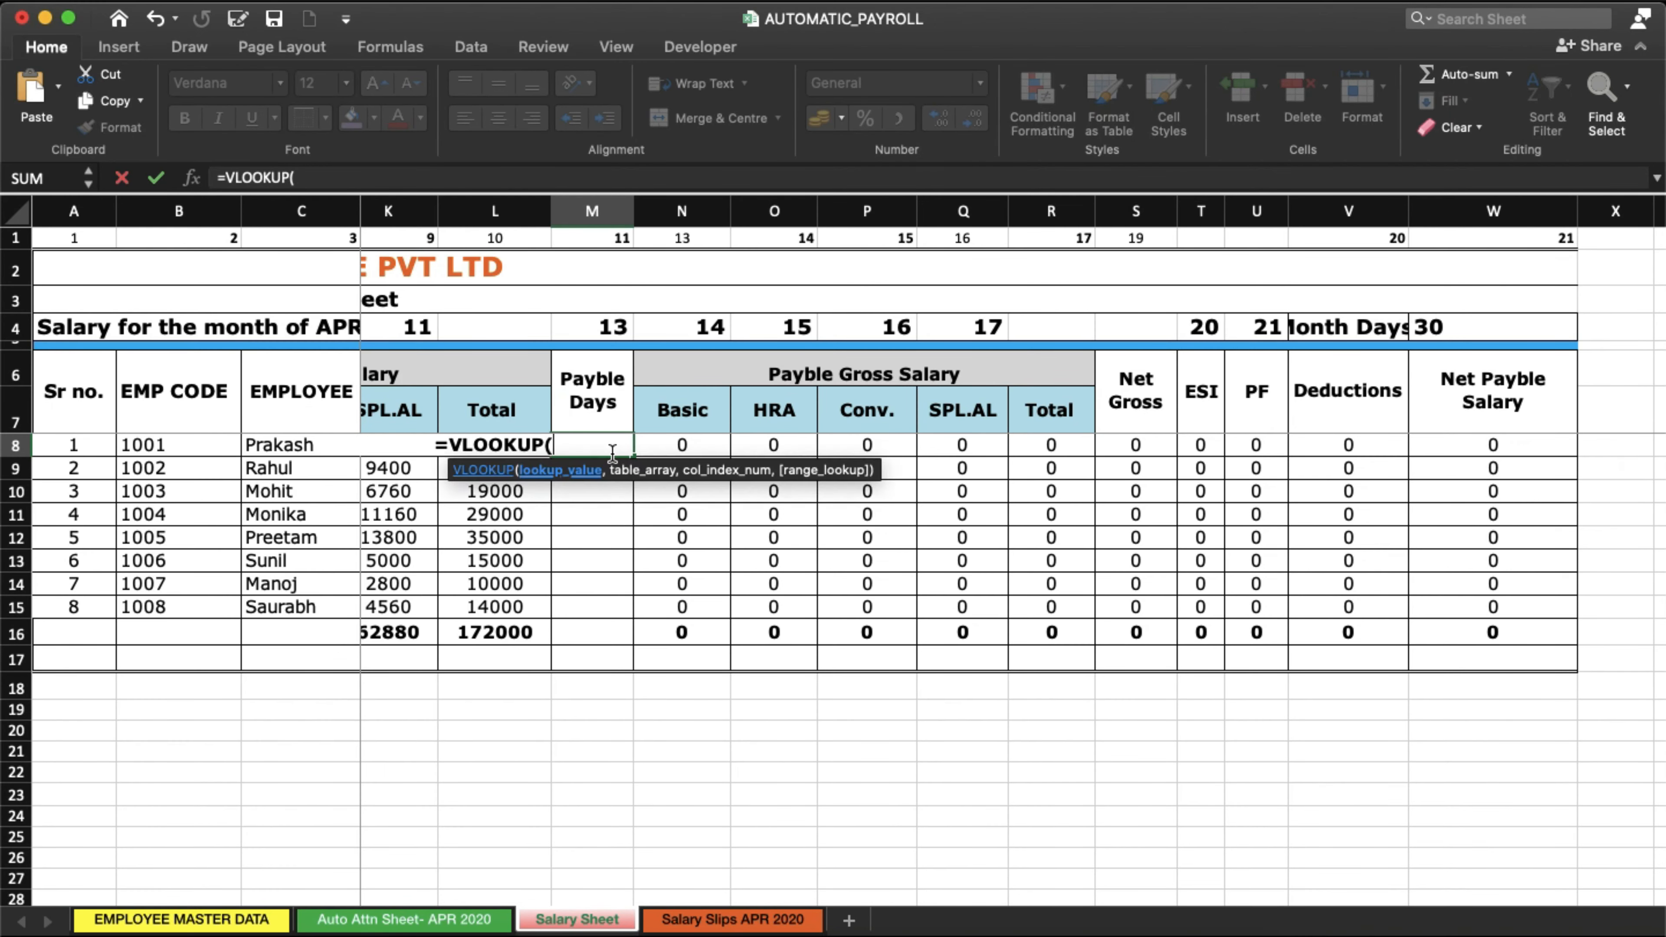
left_click(60, 449)
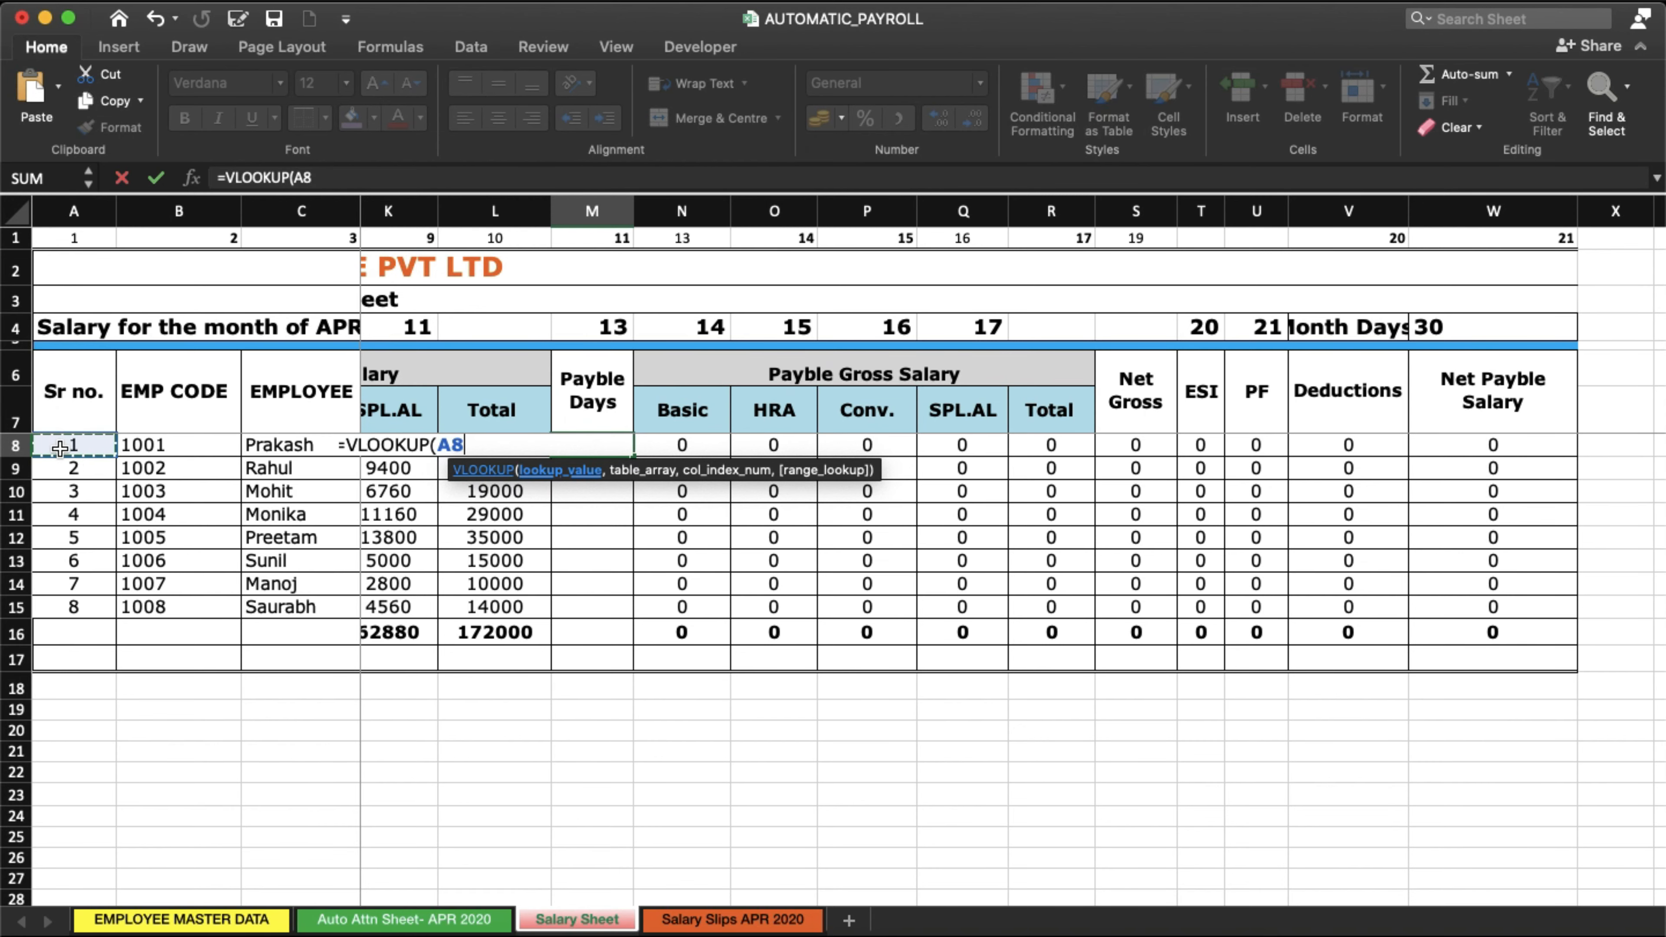
type(",")
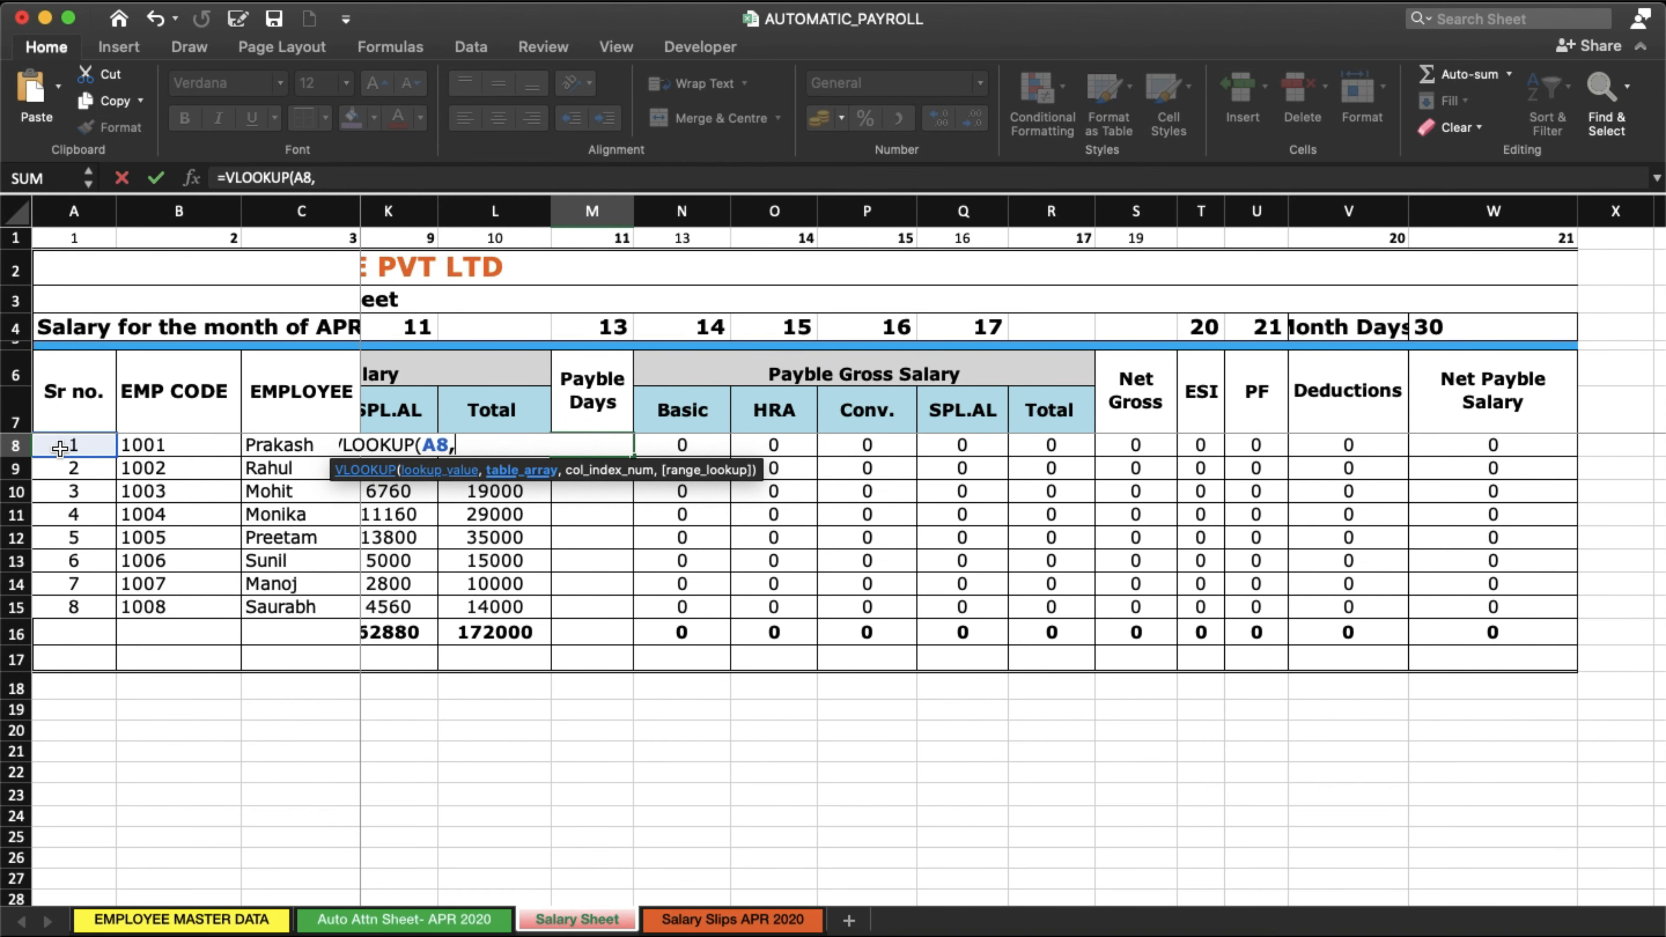
left_click(358, 920)
left_click_drag(75, 631, 1417, 882)
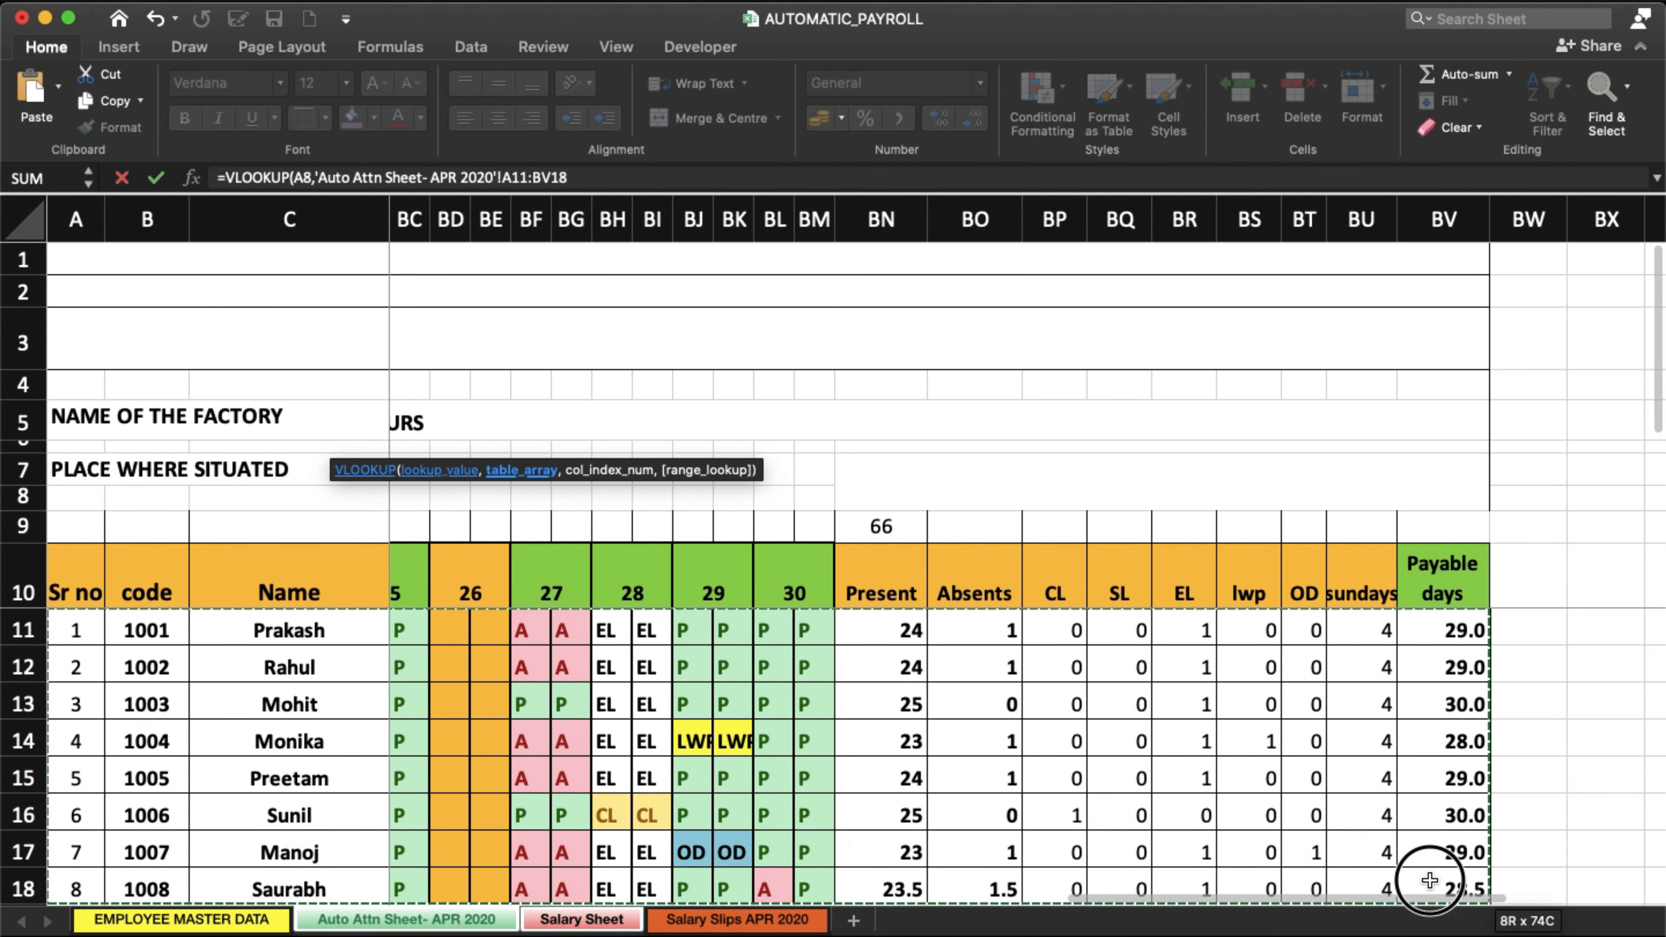
left_click(582, 176)
type(",")
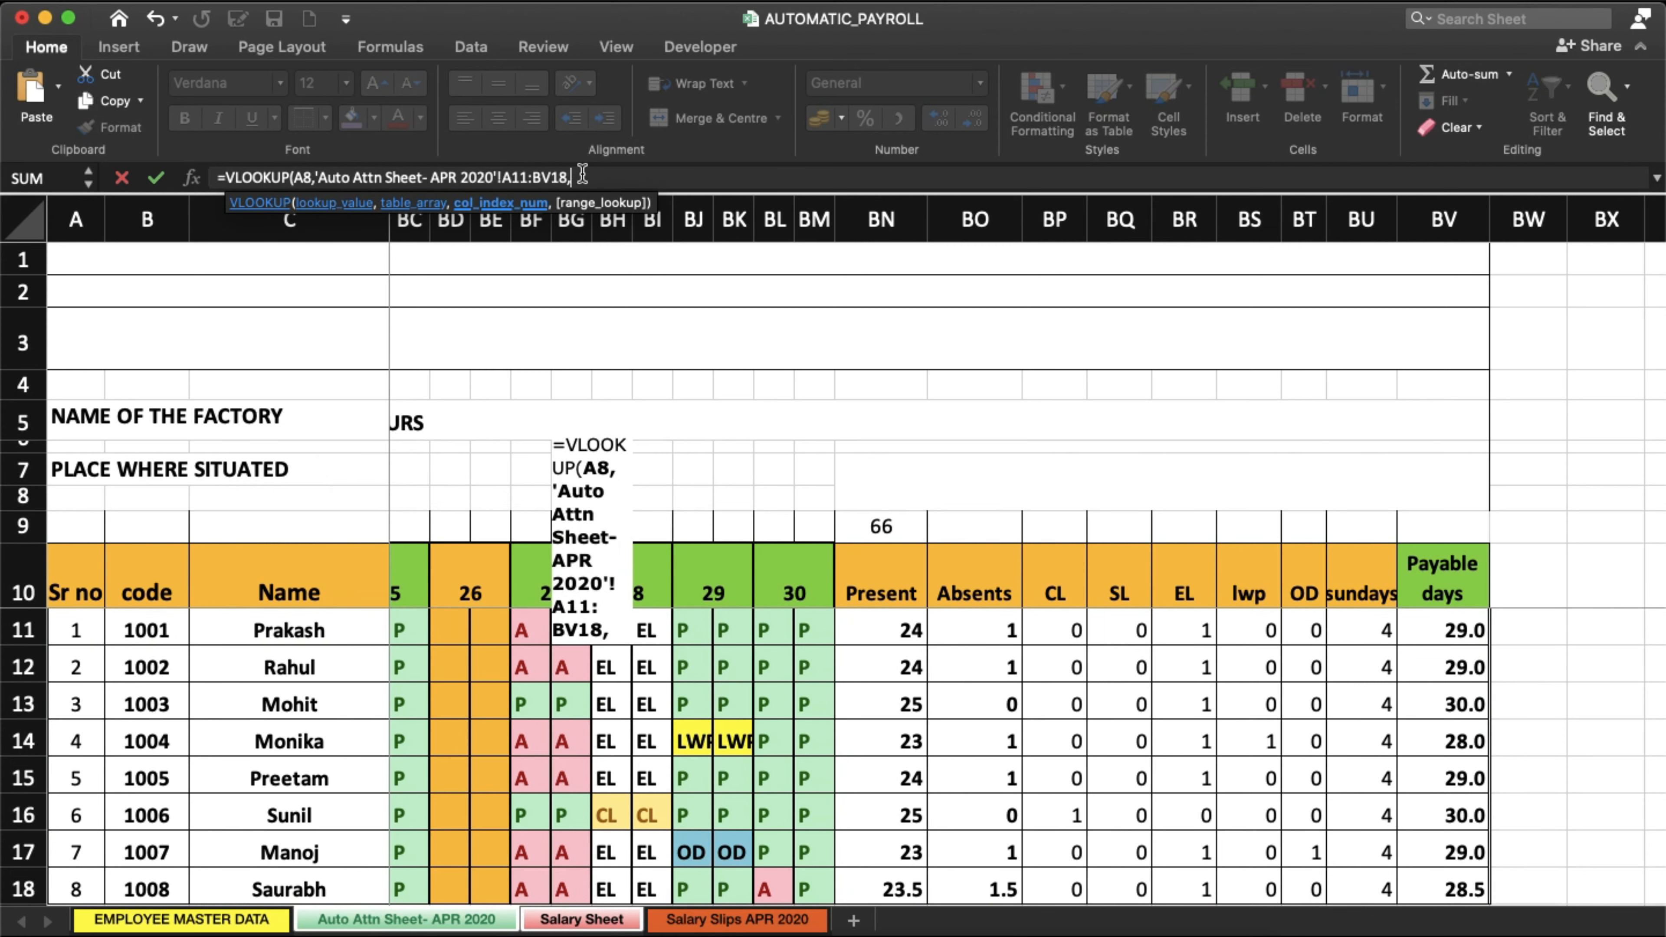
type("74,")
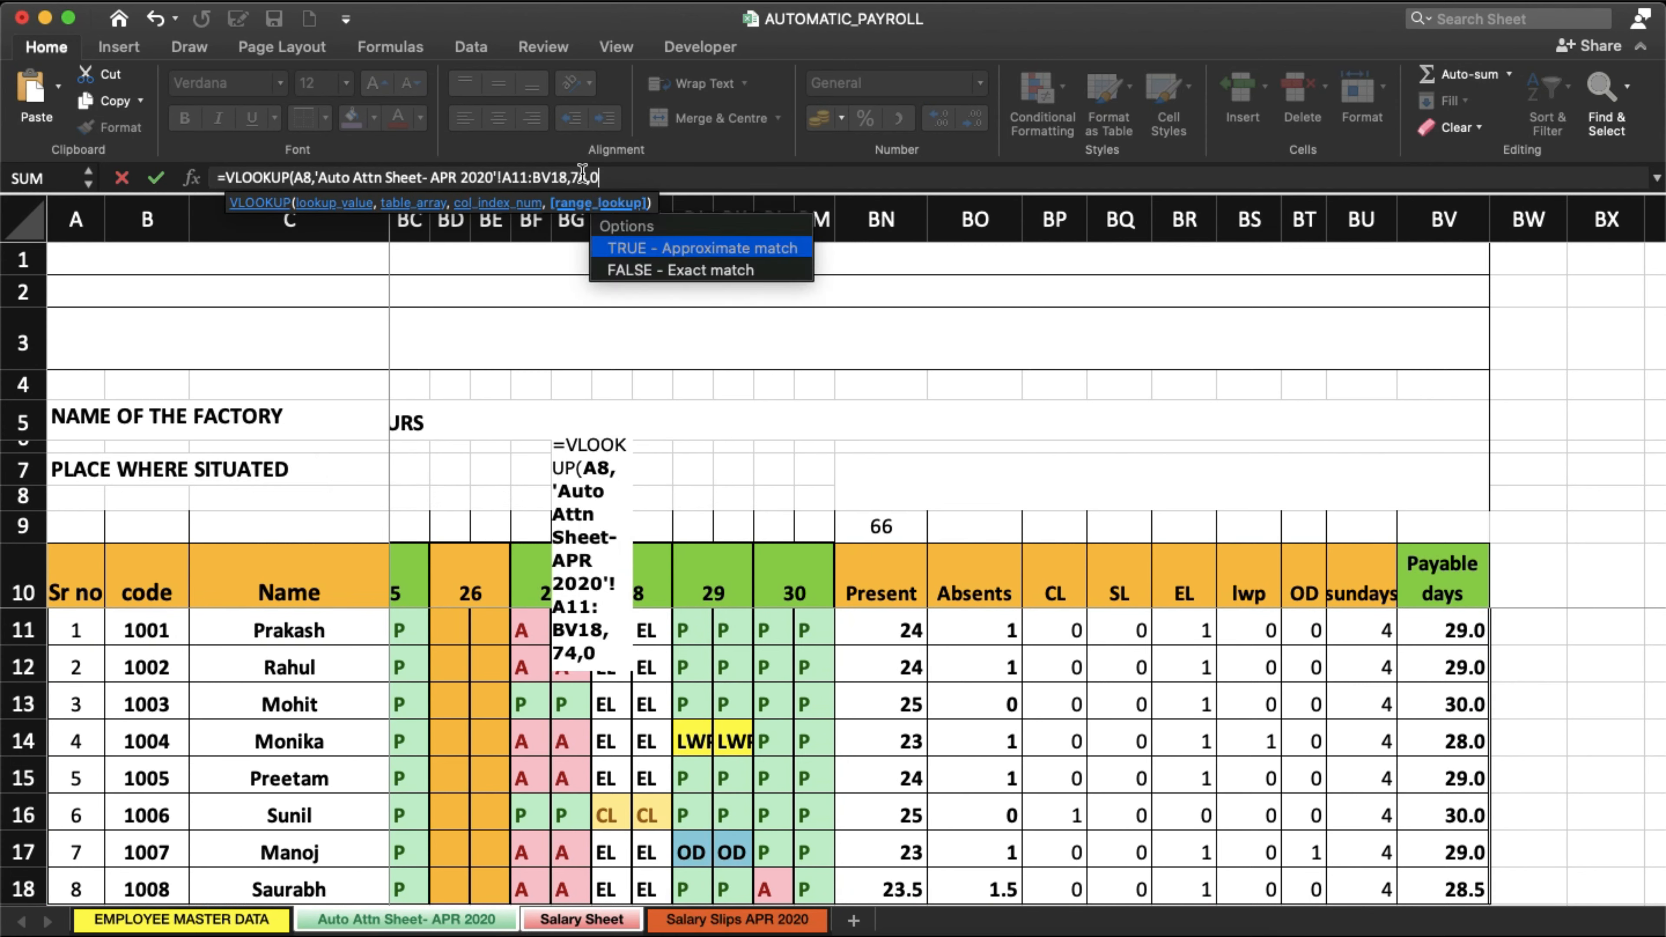
type("0)")
key("Return")
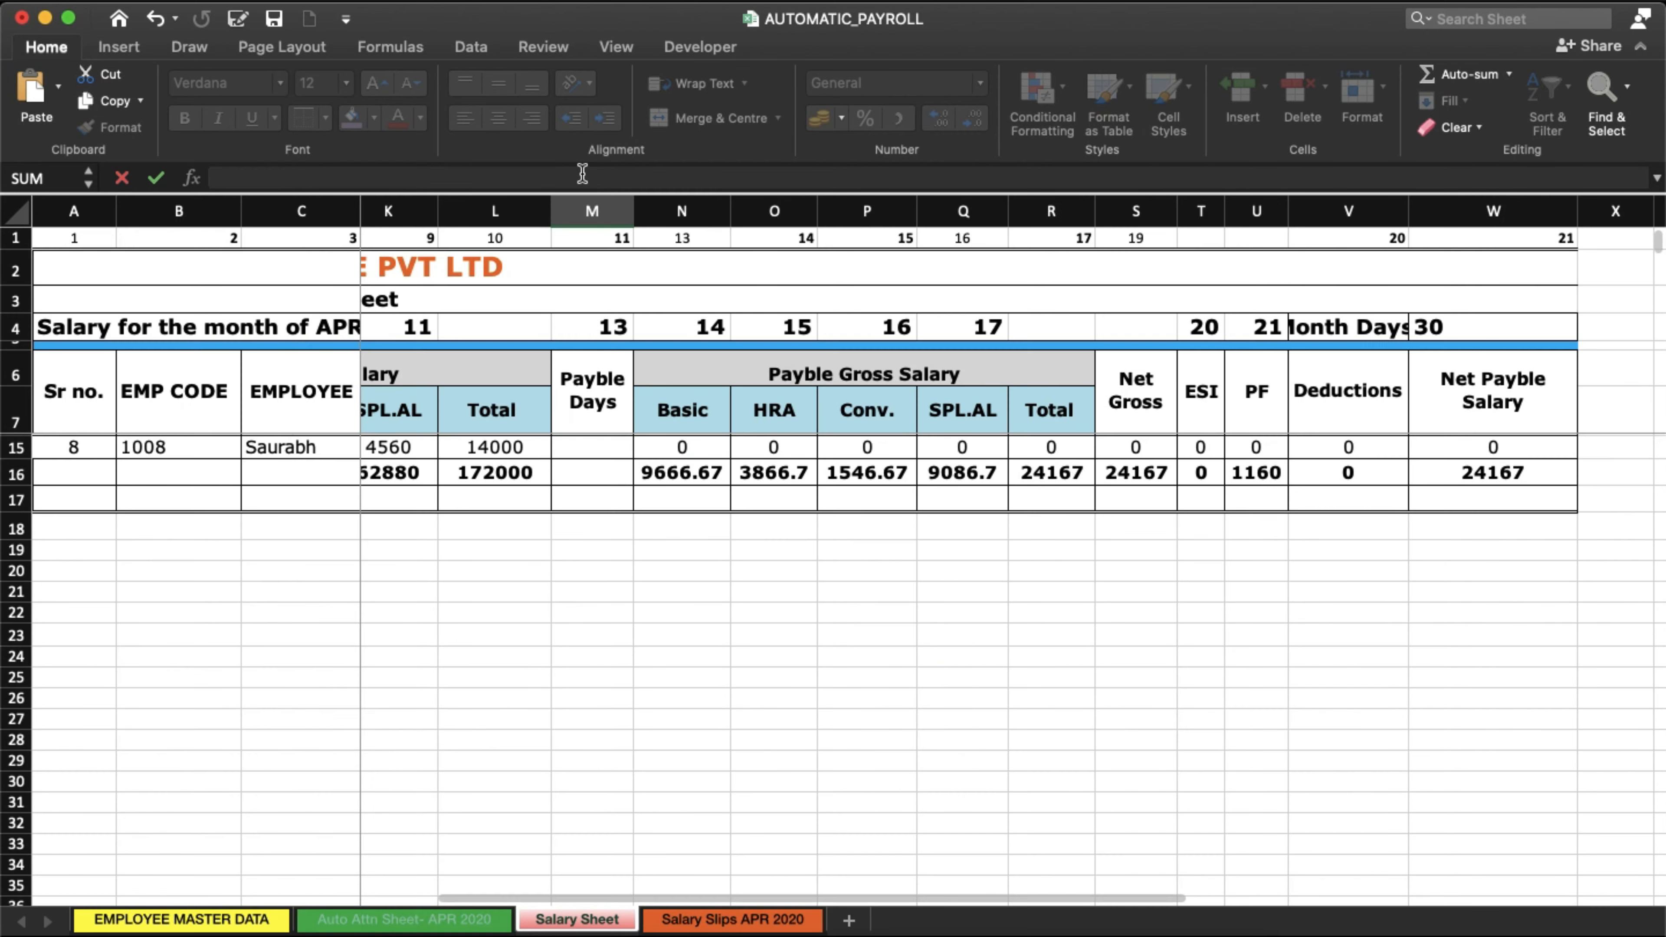
Compare the first Payble Days result with the Payable days column of the Auto Attn Sheet- APR 2020, and return to the Salary Sheet.
scroll(608, 495, "left", 1)
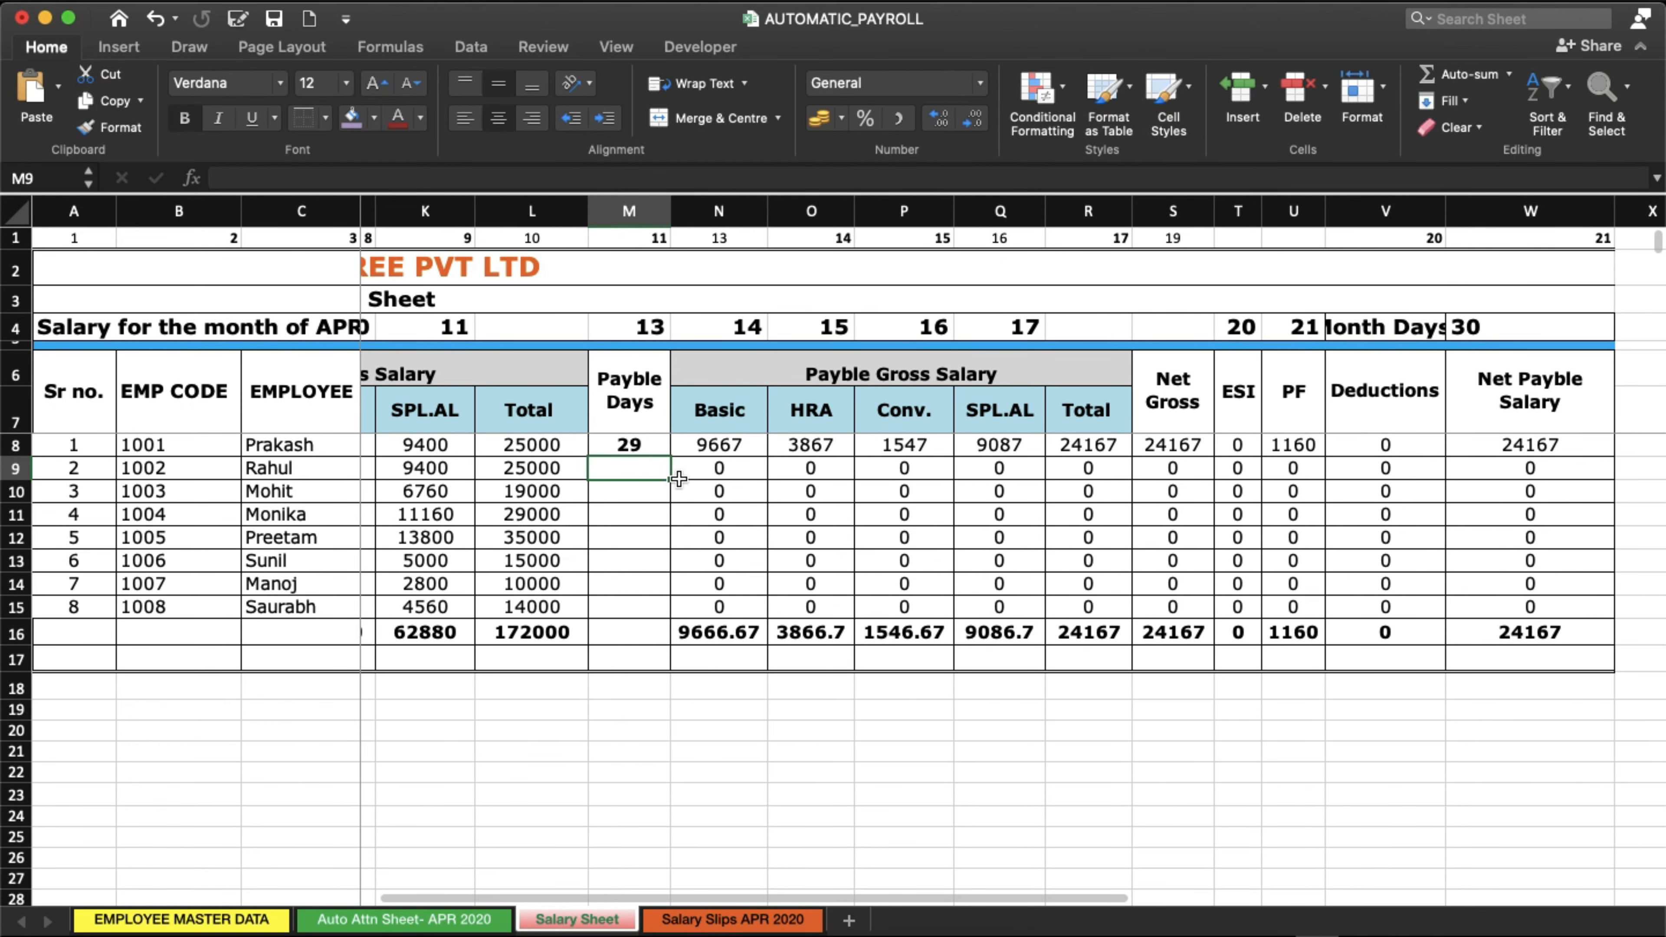
left_click(404, 919)
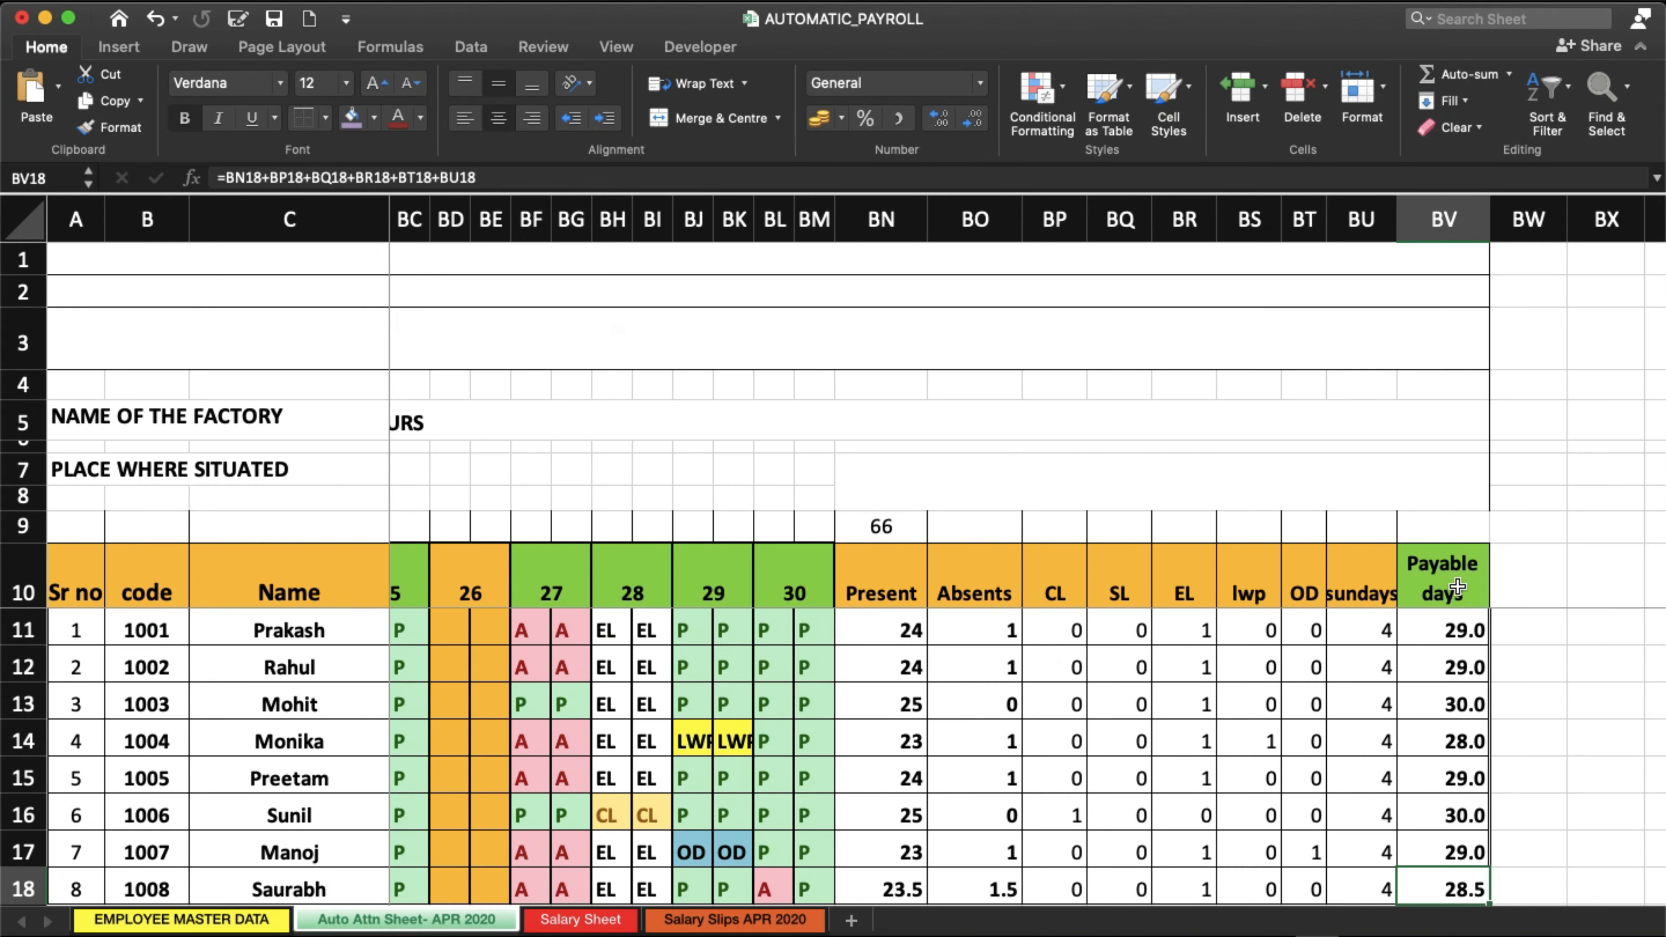
left_click(1439, 628)
scroll(1439, 629, "down", 2)
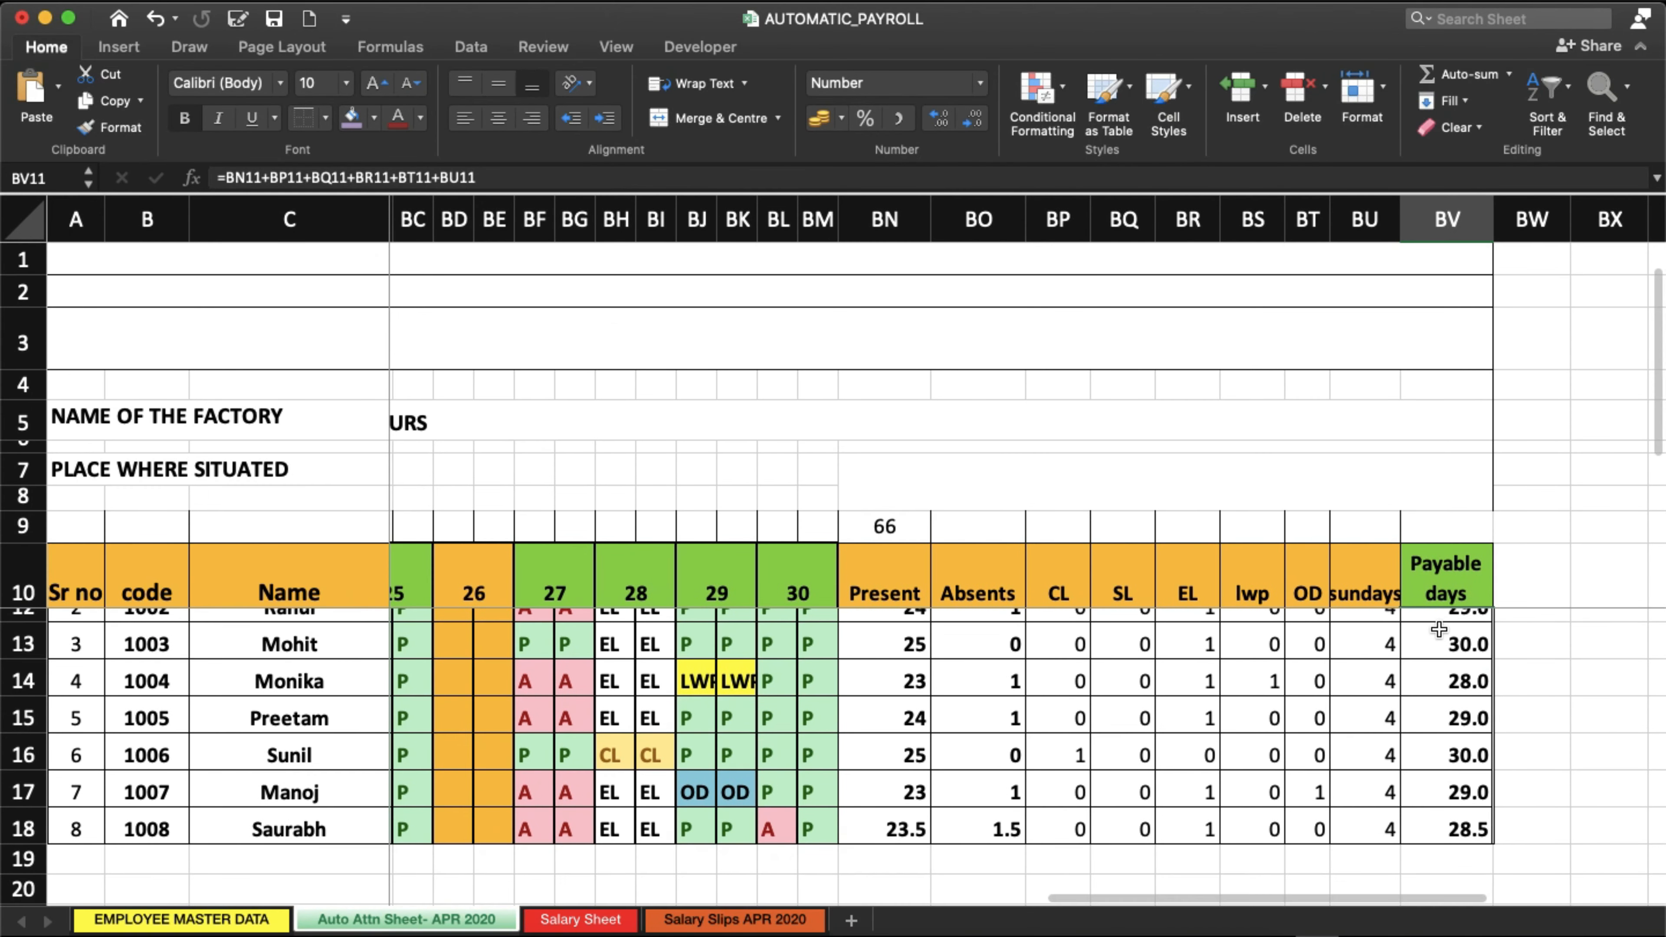
left_click(1431, 646)
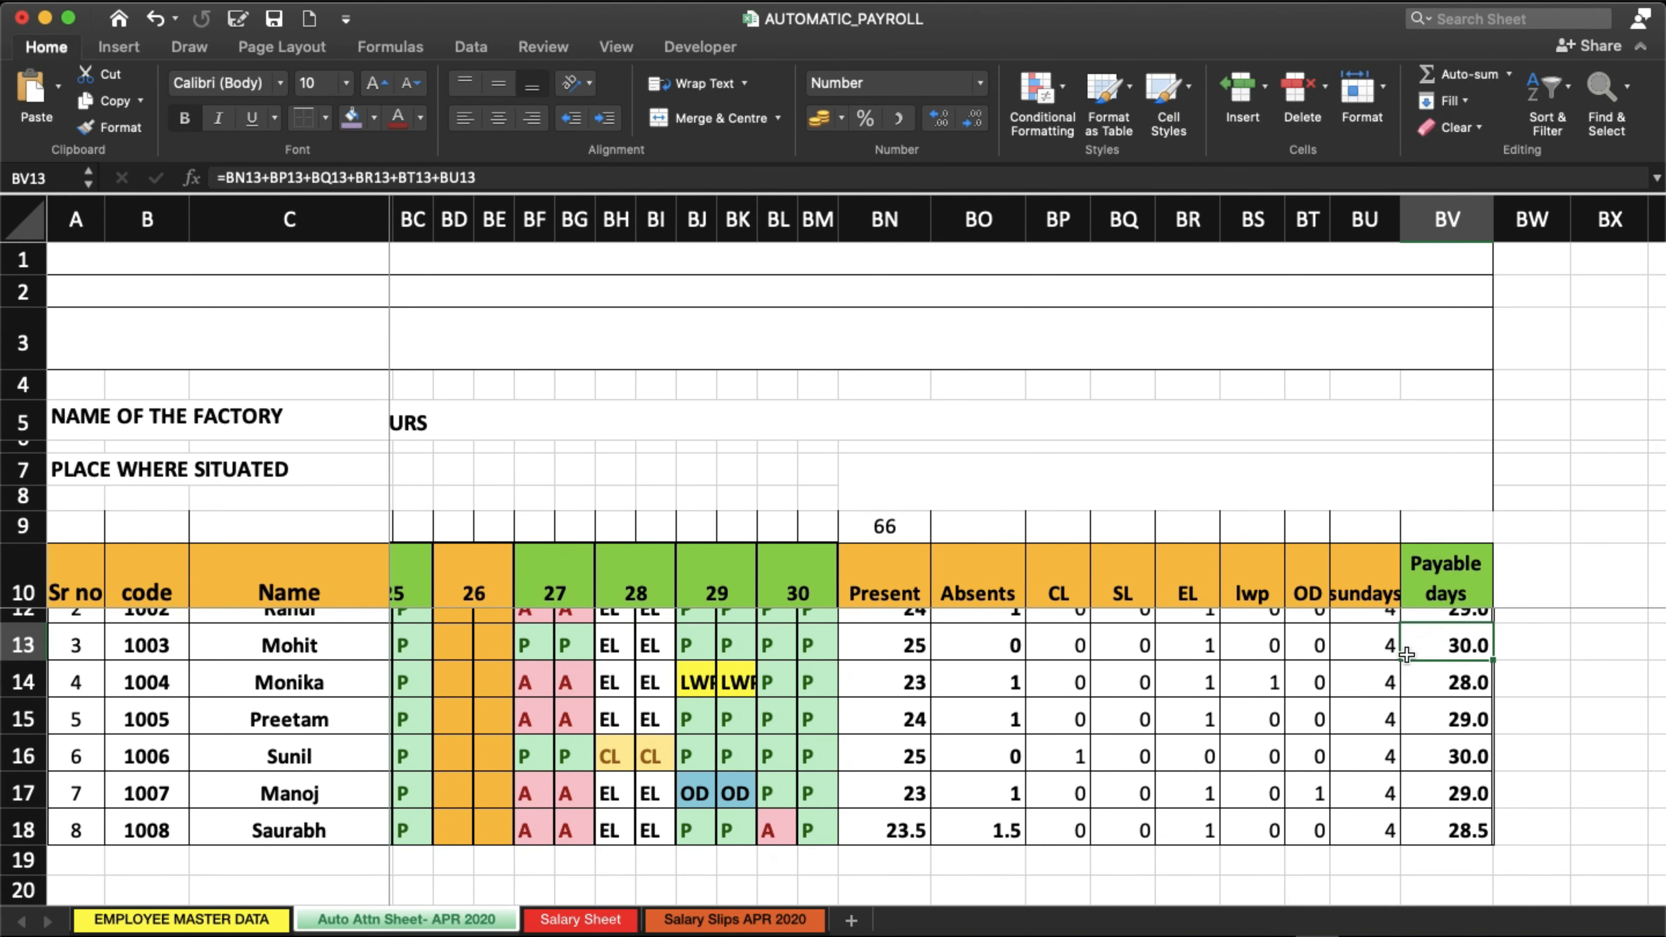
left_click(580, 920)
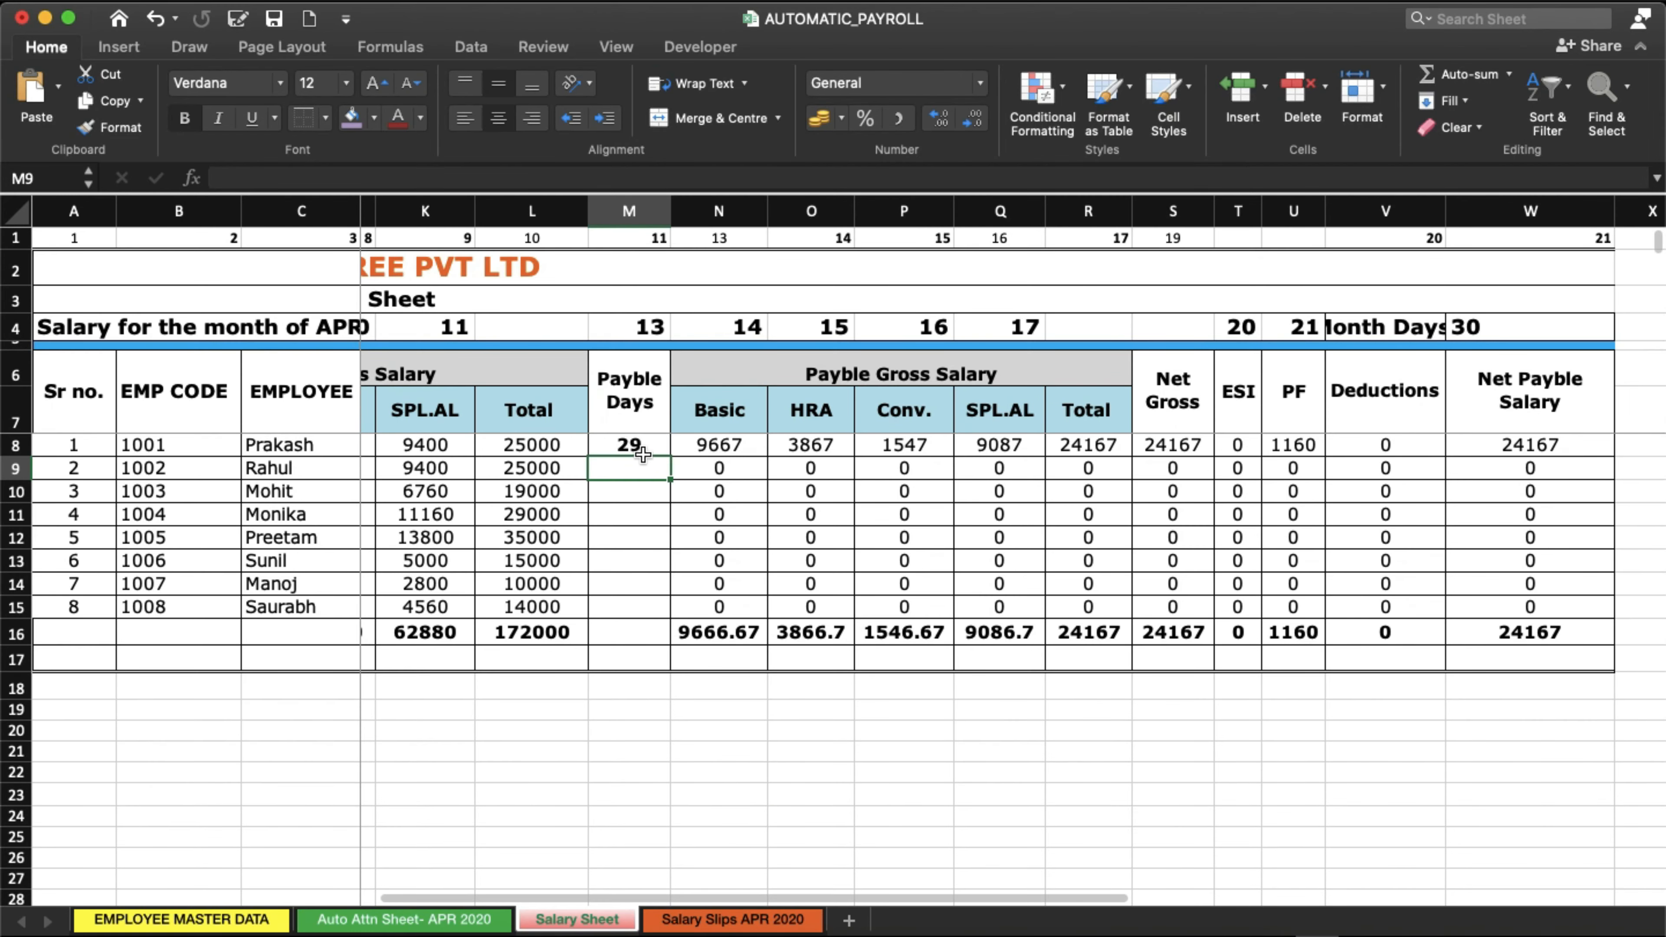
Fill the Payble Days lookup formula down from M9 through M15.
key("ctrl+d")
key("Down")
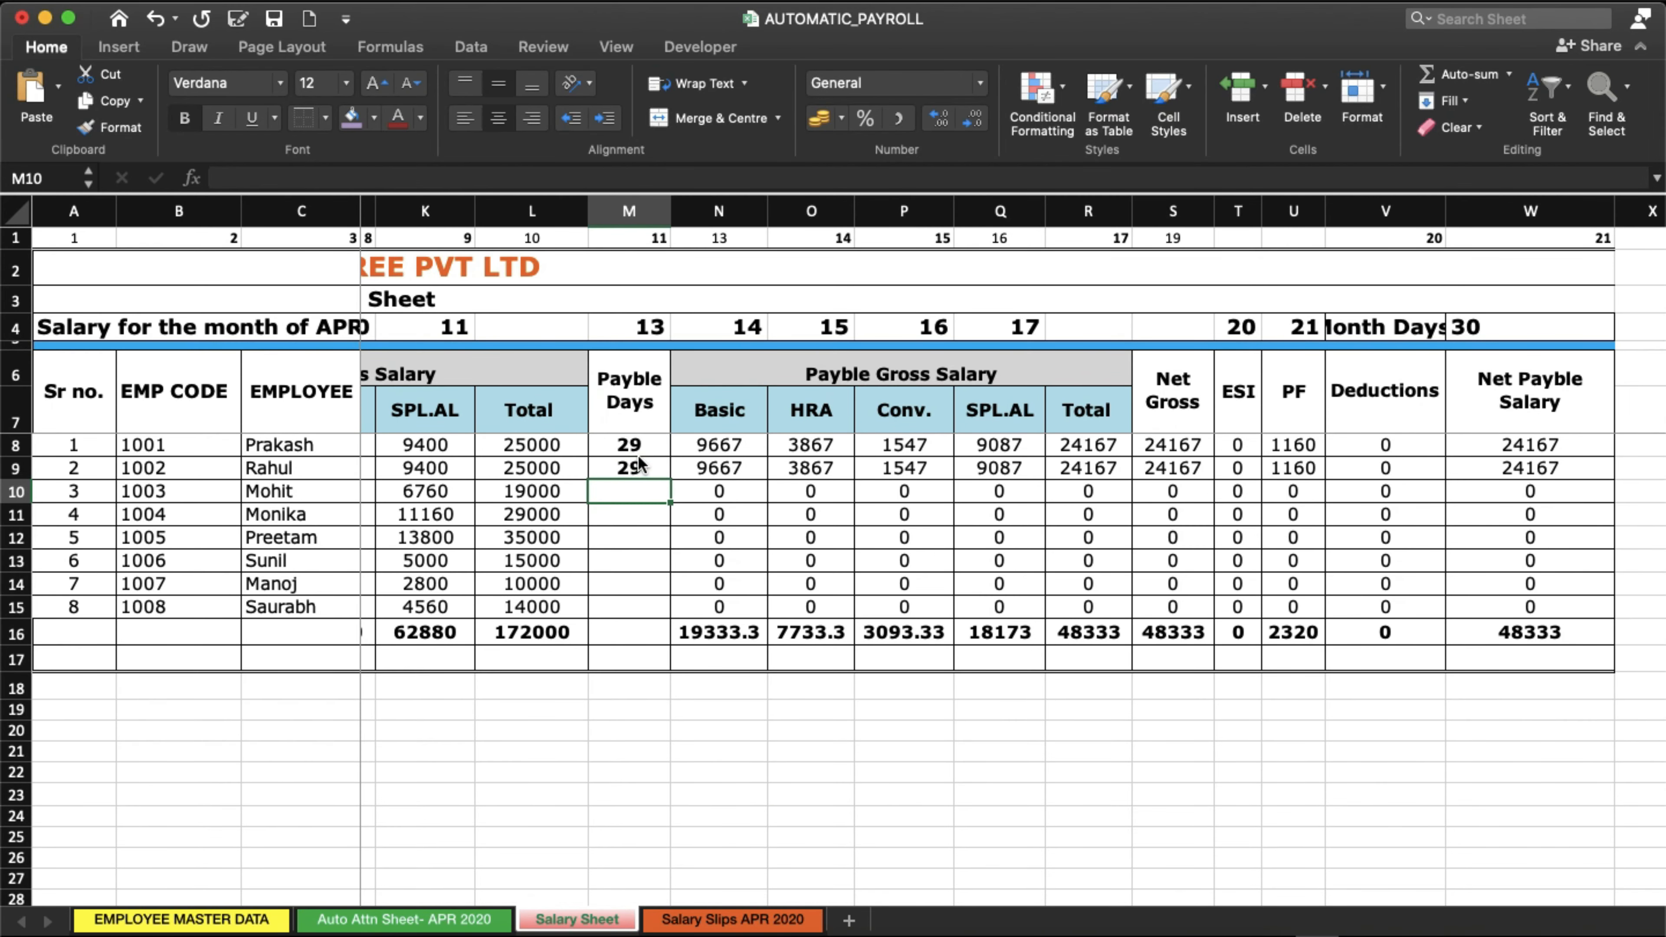
key("ctrl+d")
key("Down")
key("ctrl+d")
key("Down")
key("ctrl+d")
key("Down")
key("ctrl+d")
key("Down")
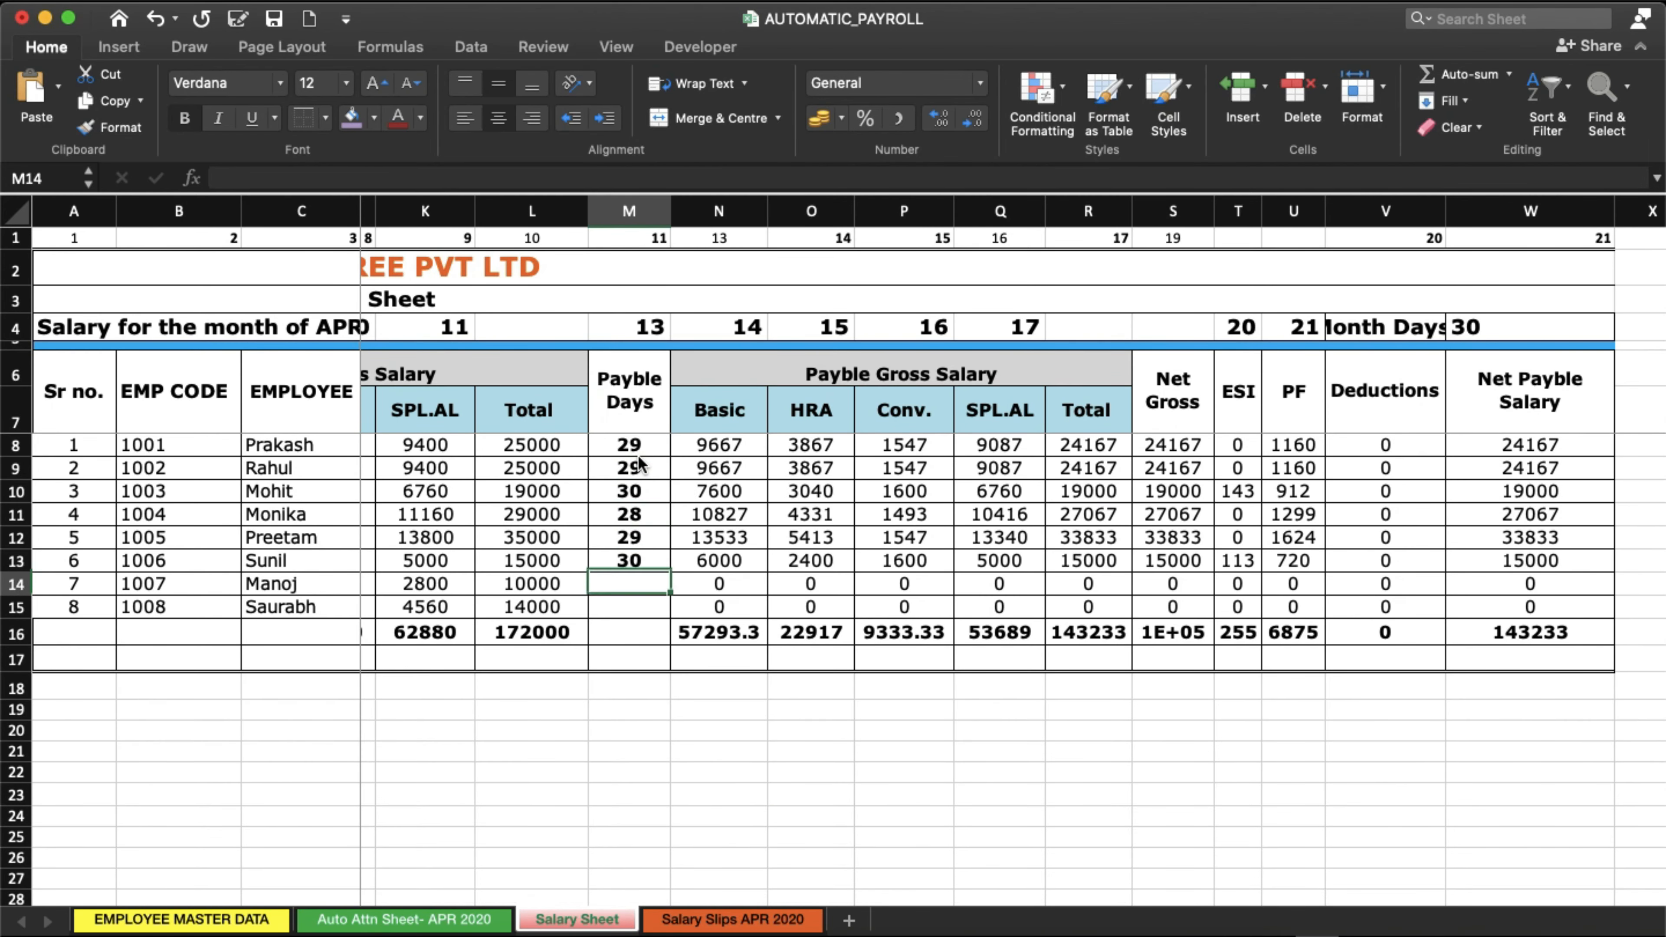
key("ctrl+d")
key("Down")
key("ctrl+d")
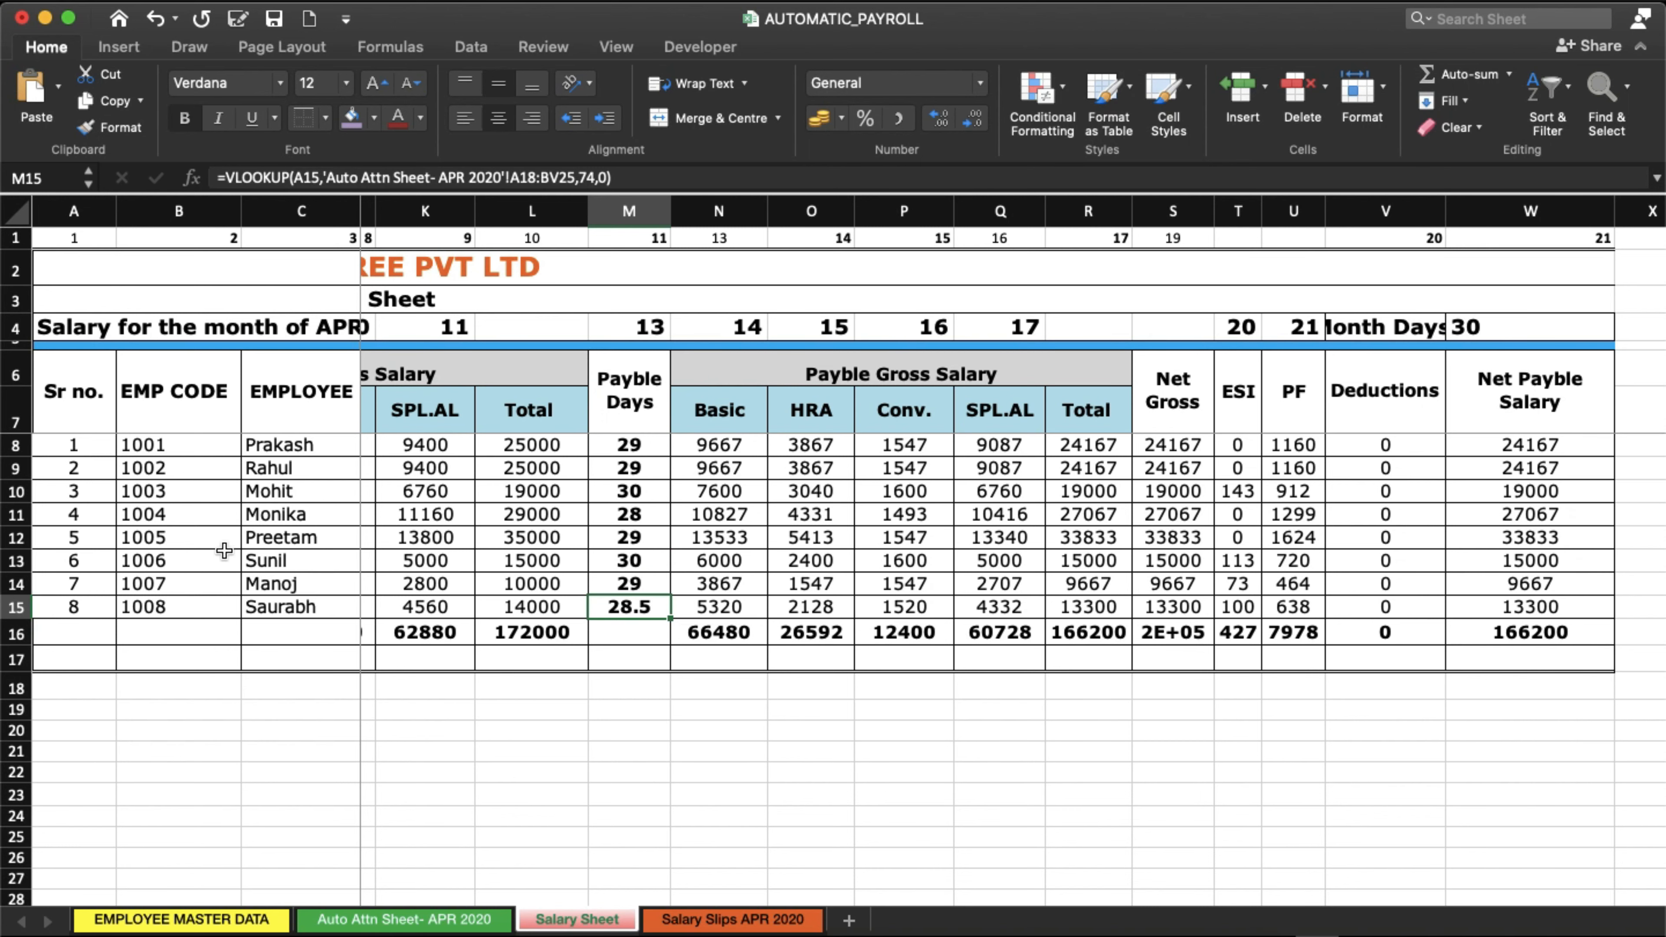
Check the last employee's Payble Days in M15 against row 18 of the Auto Attn Sheet- APR 2020, and return to the Salary Sheet.
left_click(309, 608)
left_click(156, 611)
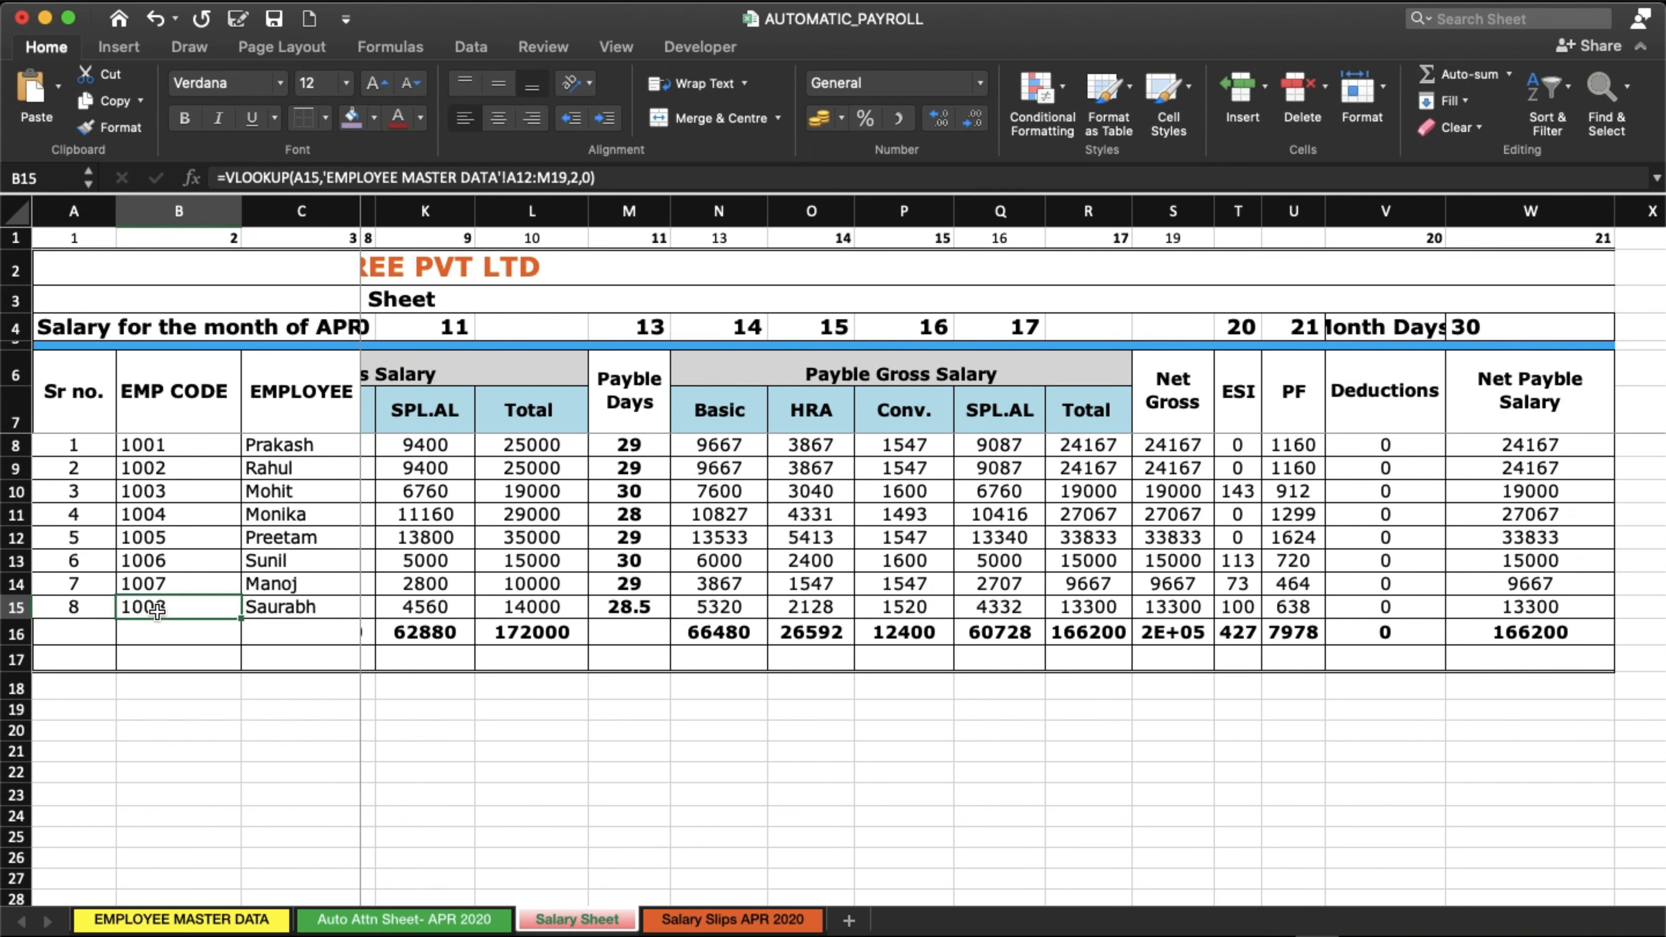
left_click(635, 610)
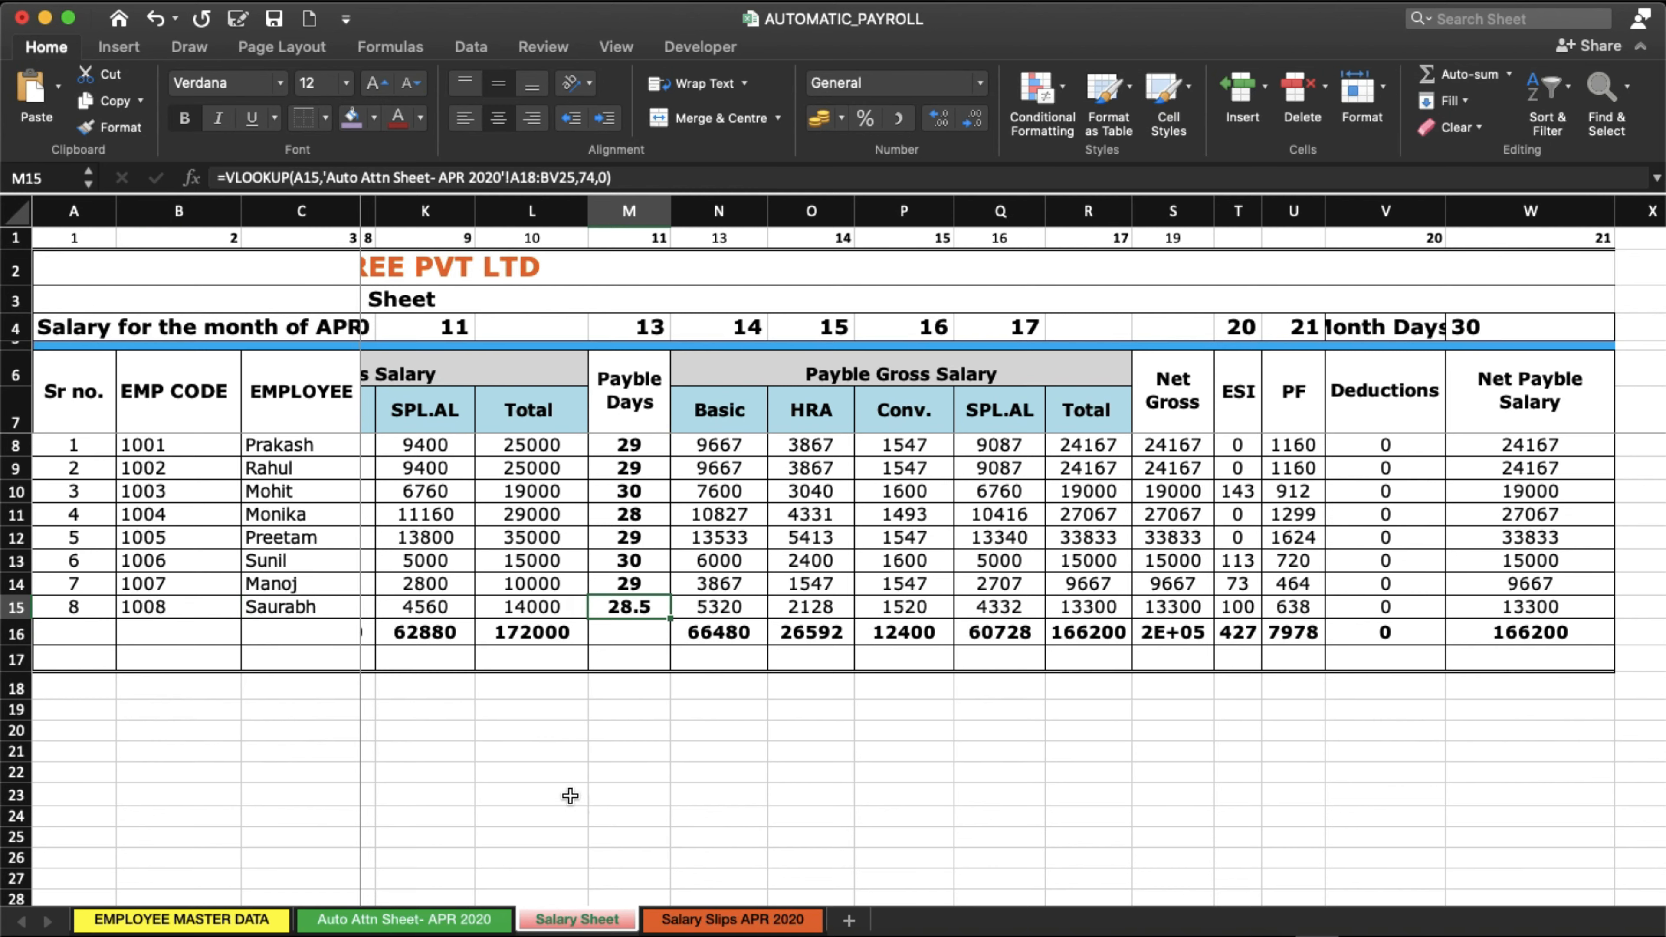
left_click(394, 920)
scroll(1001, 665, "right", 3)
scroll(1001, 665, "down", 1)
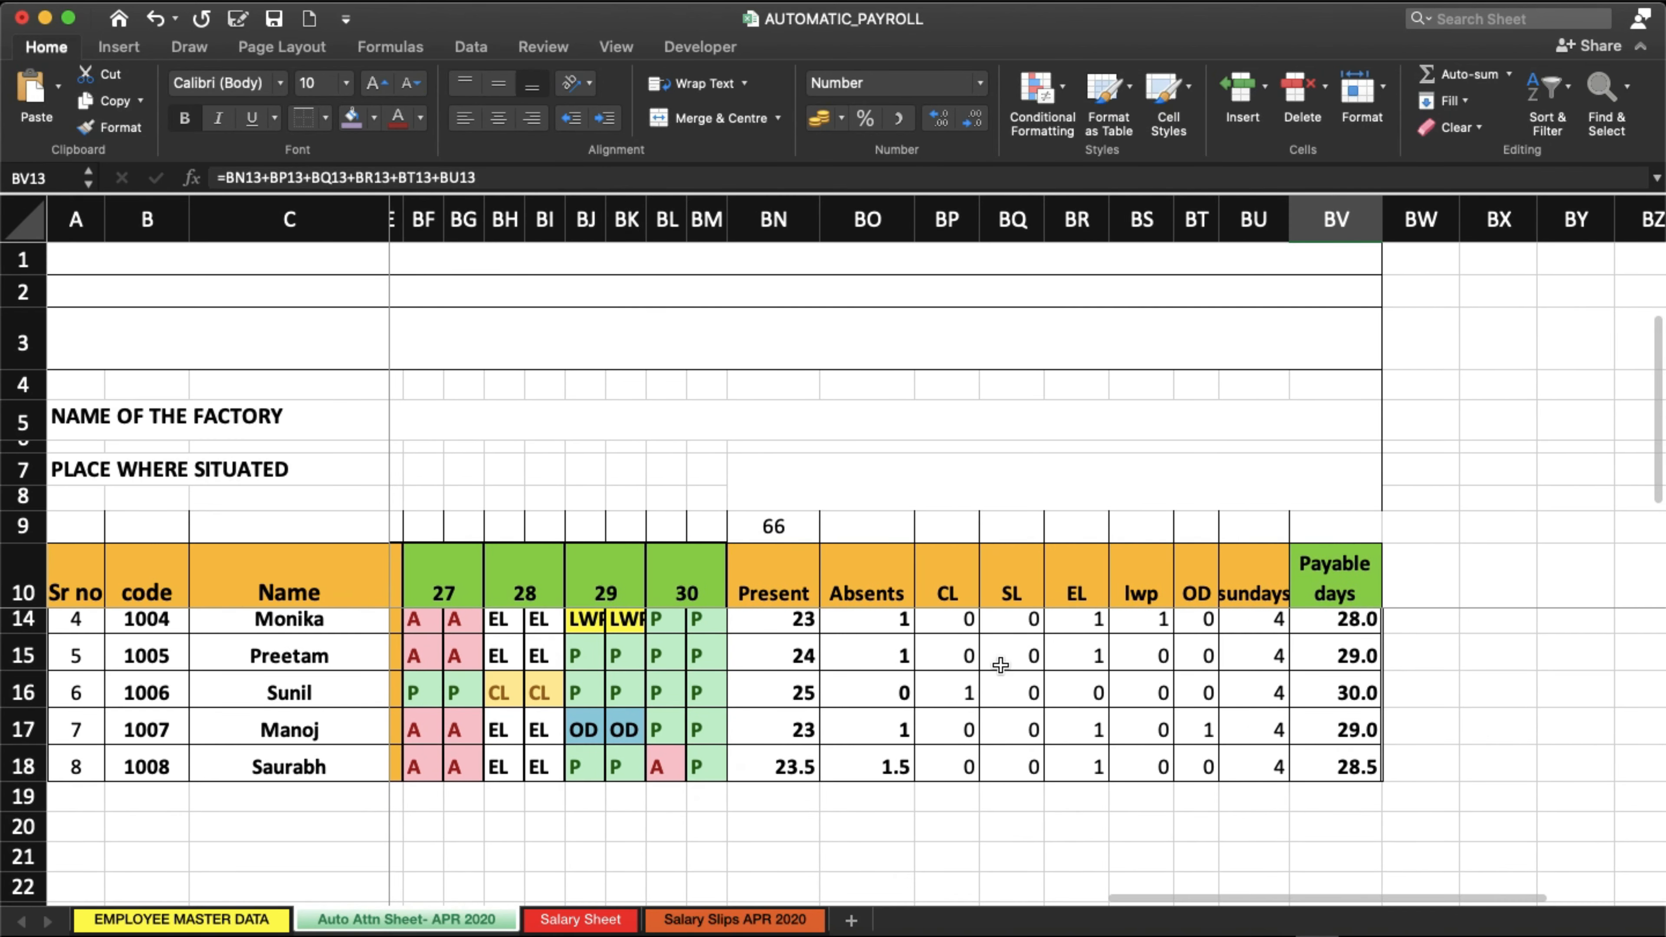
left_click(23, 766)
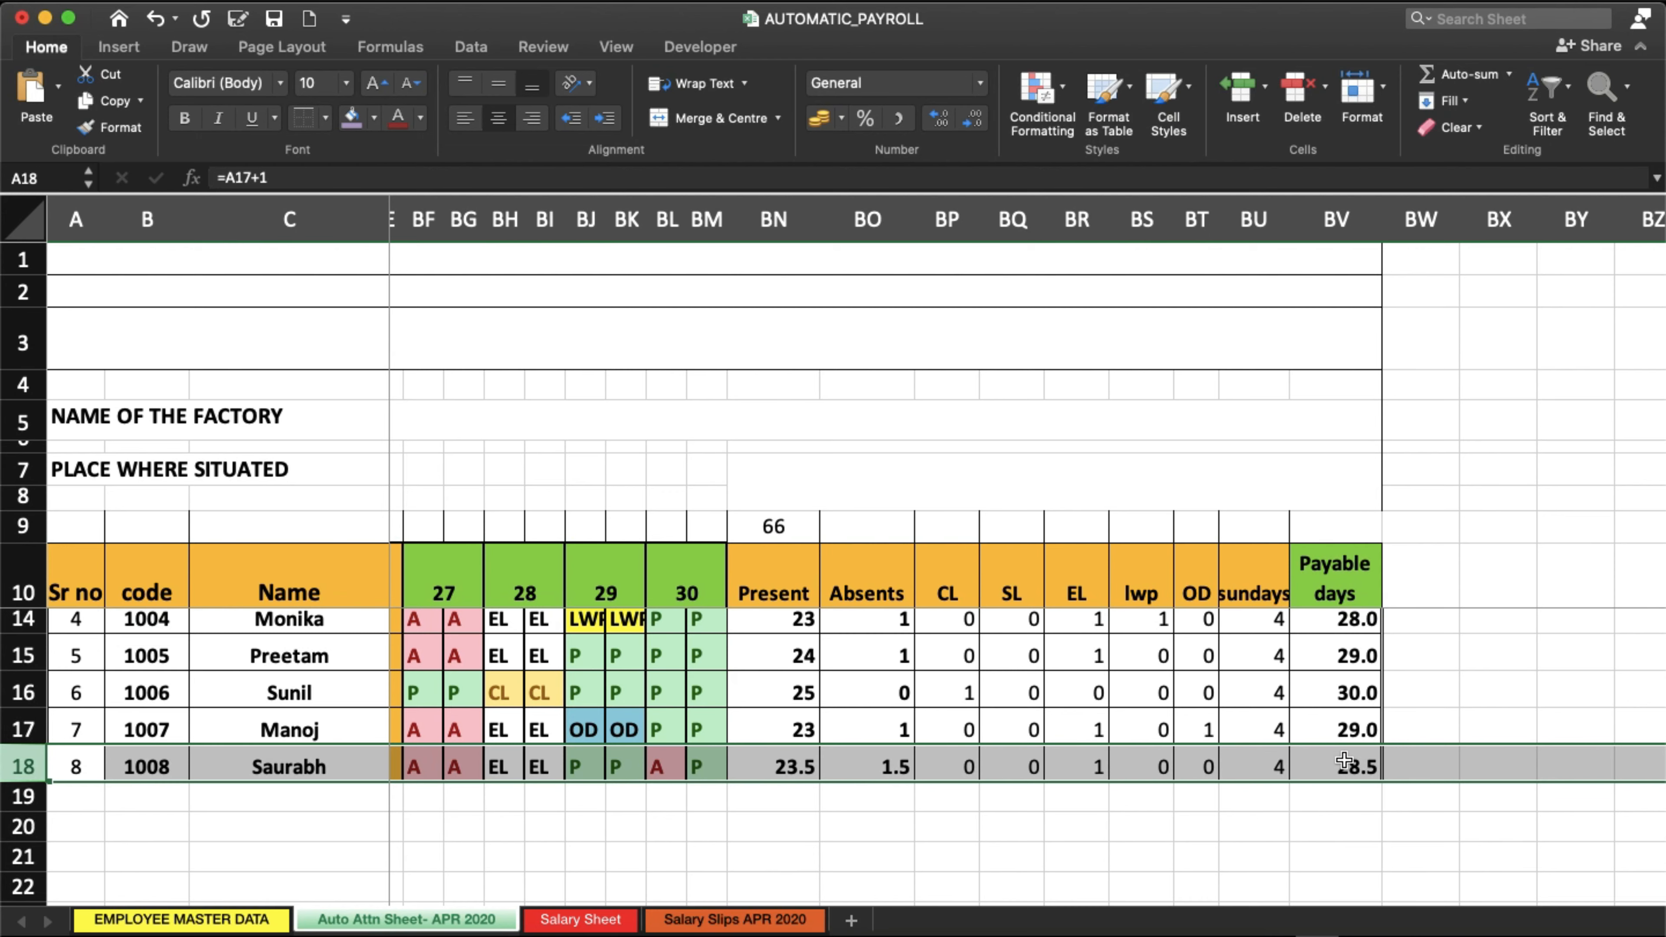
left_click(610, 921)
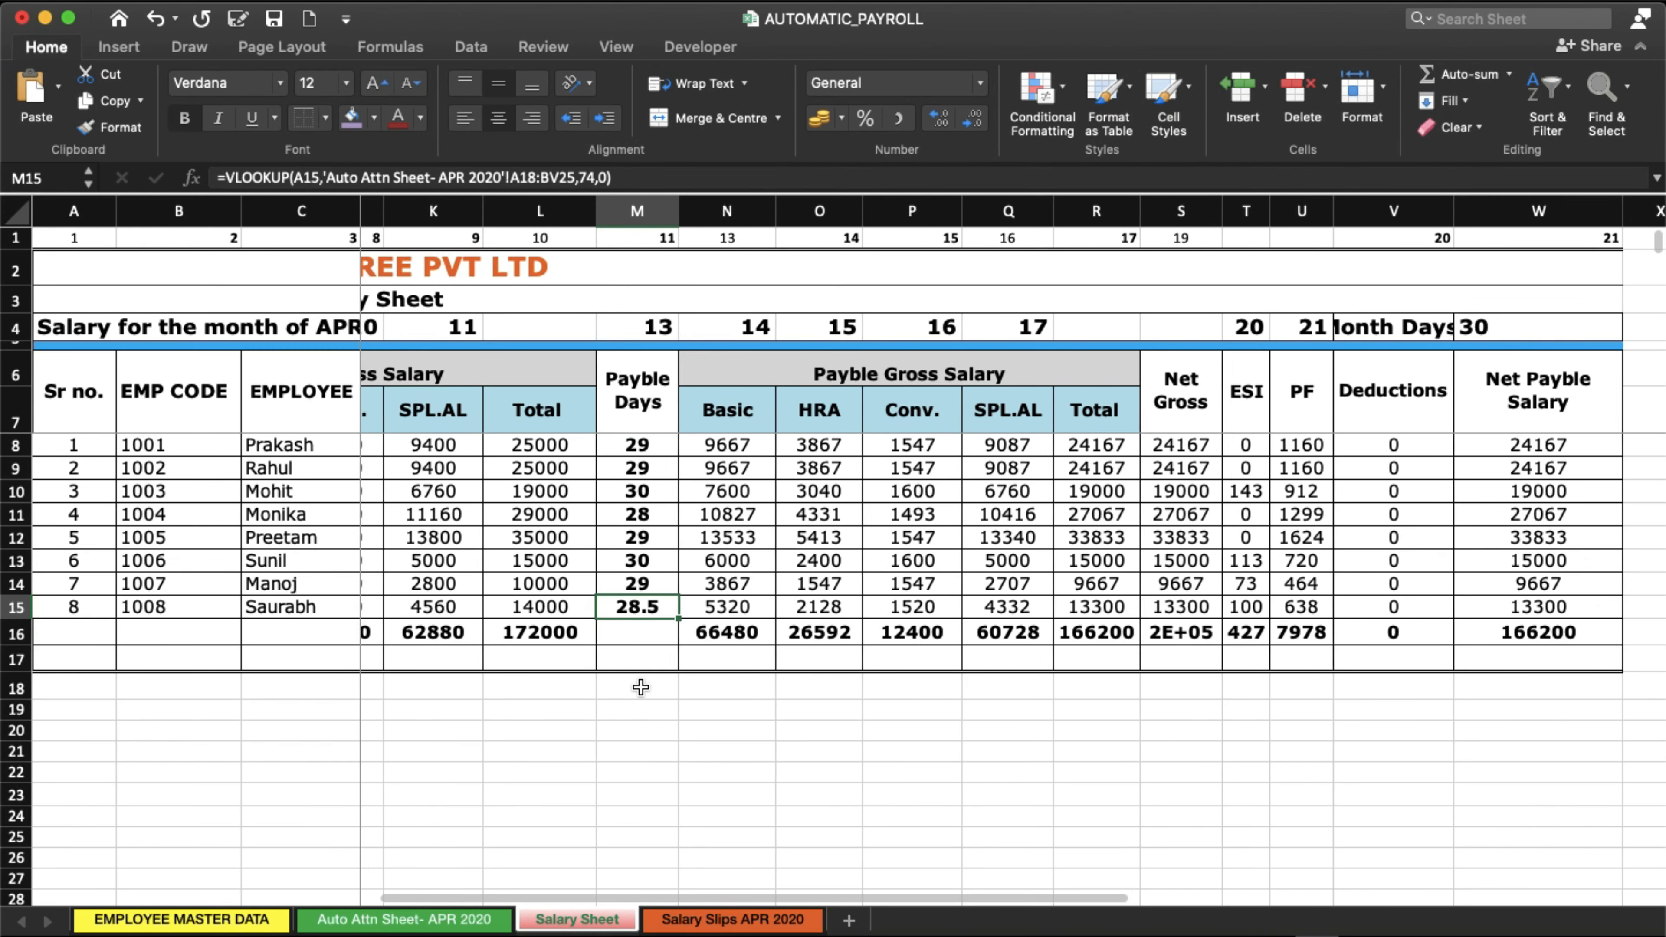
Review the calculated ESI, PF and Net Payble Salary columns for all employees in rows 8 to 15.
scroll(641, 687, "left", 1)
scroll(641, 688, "right", 3)
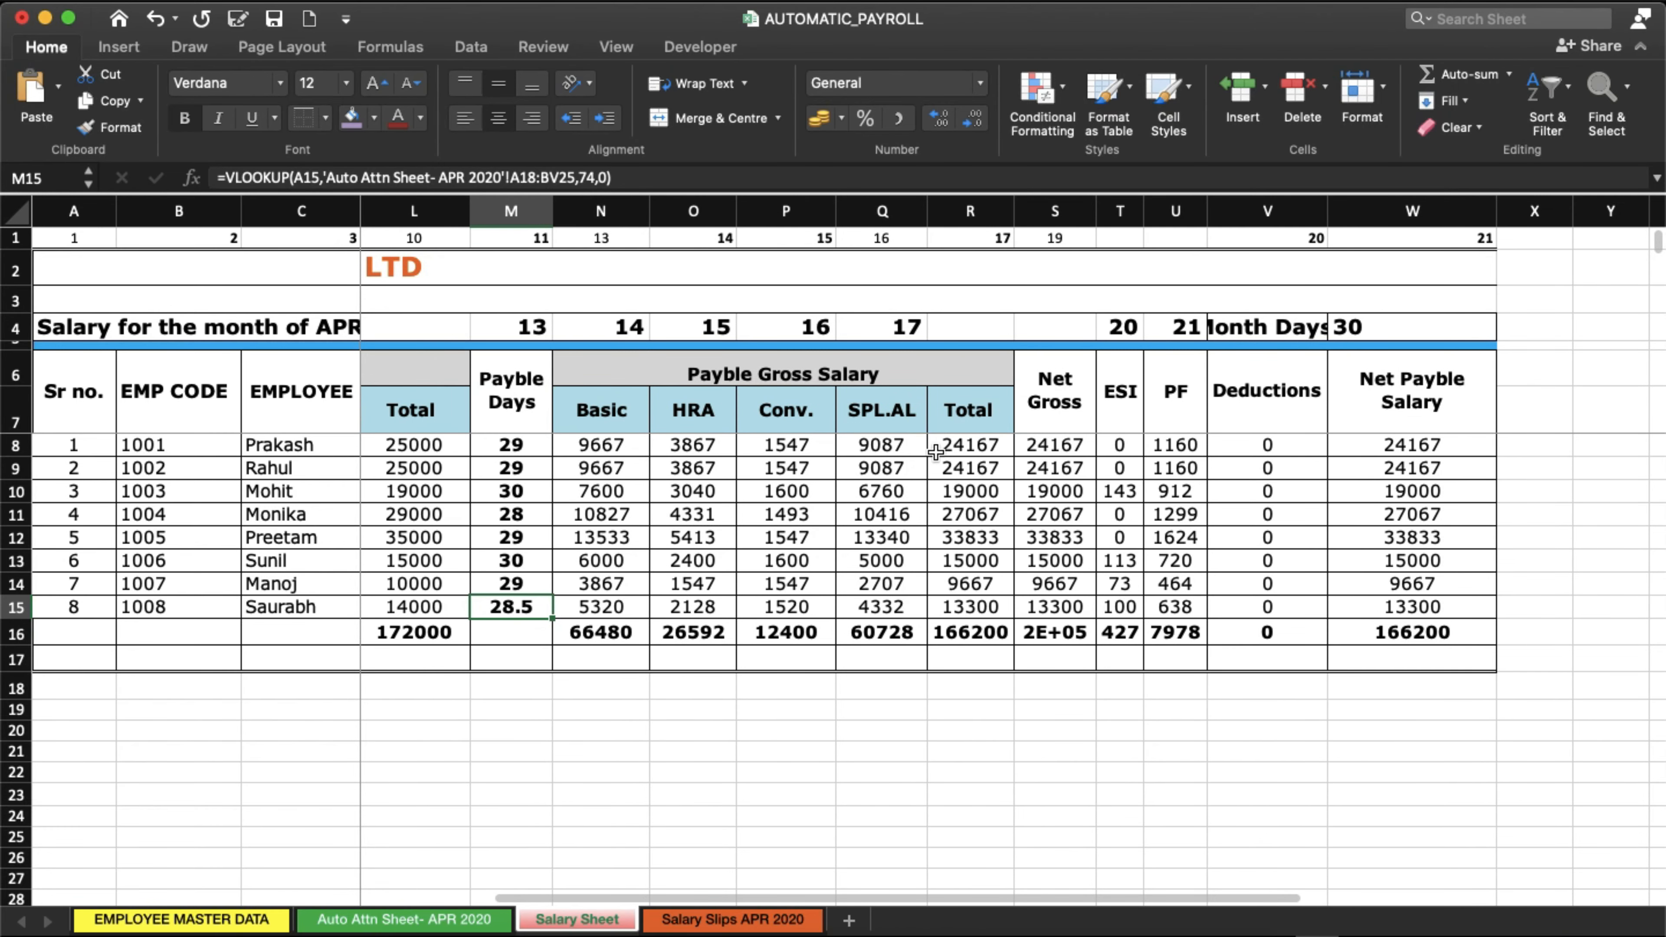
scroll(687, 468, "left", 1)
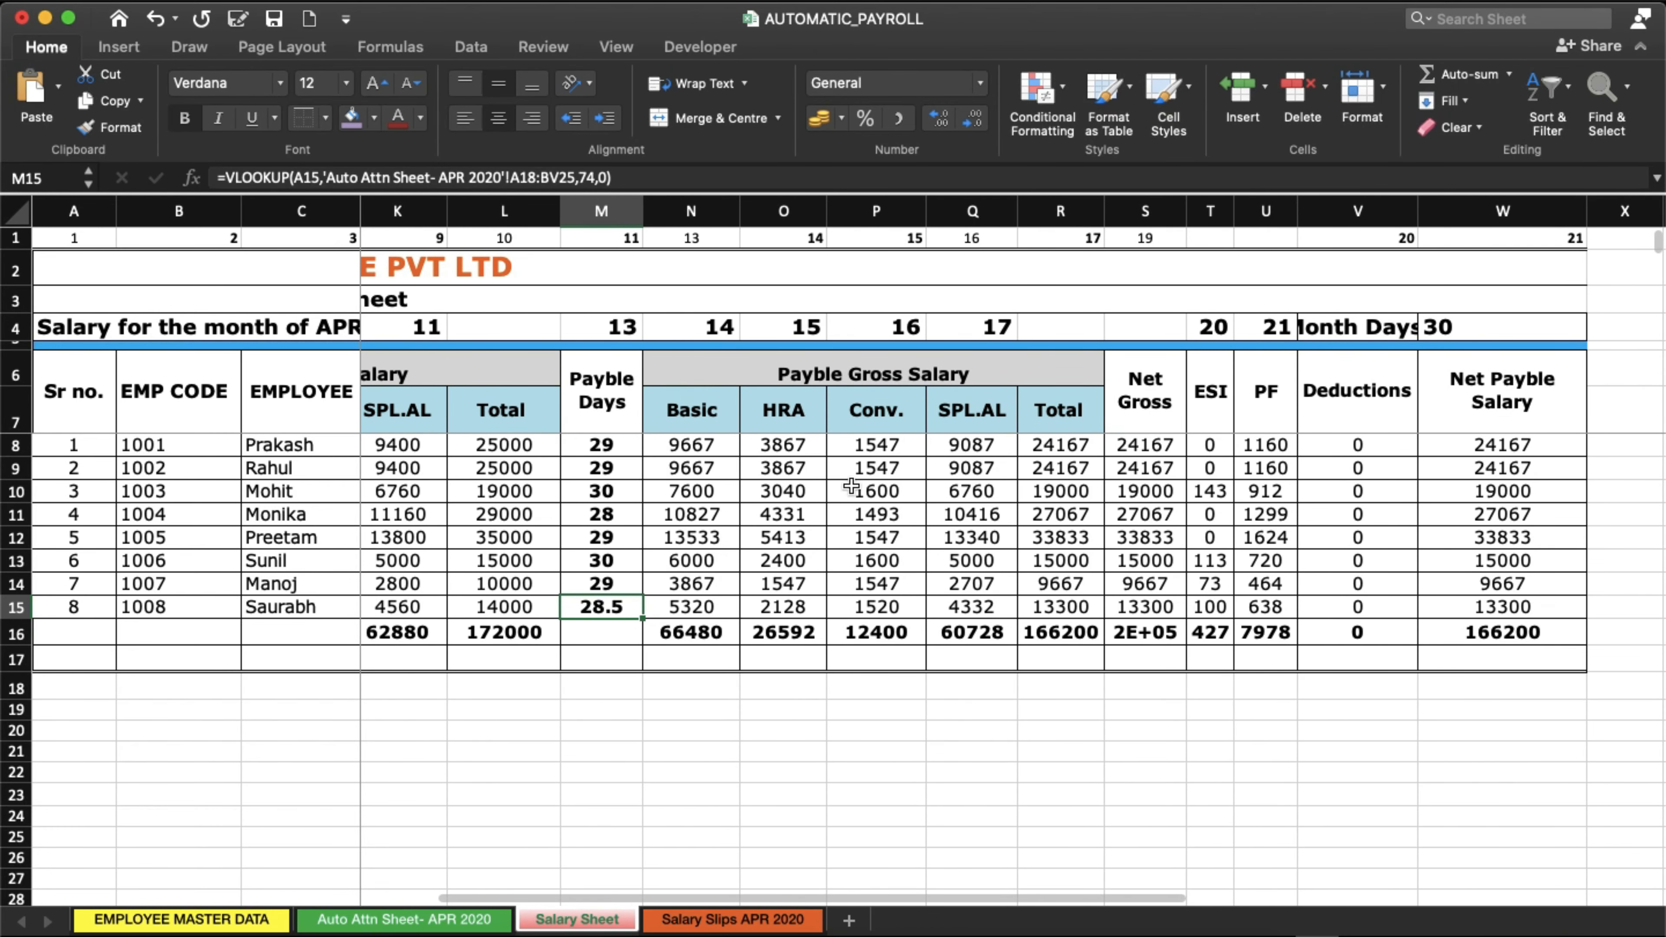
left_click_drag(1209, 485, 1209, 596)
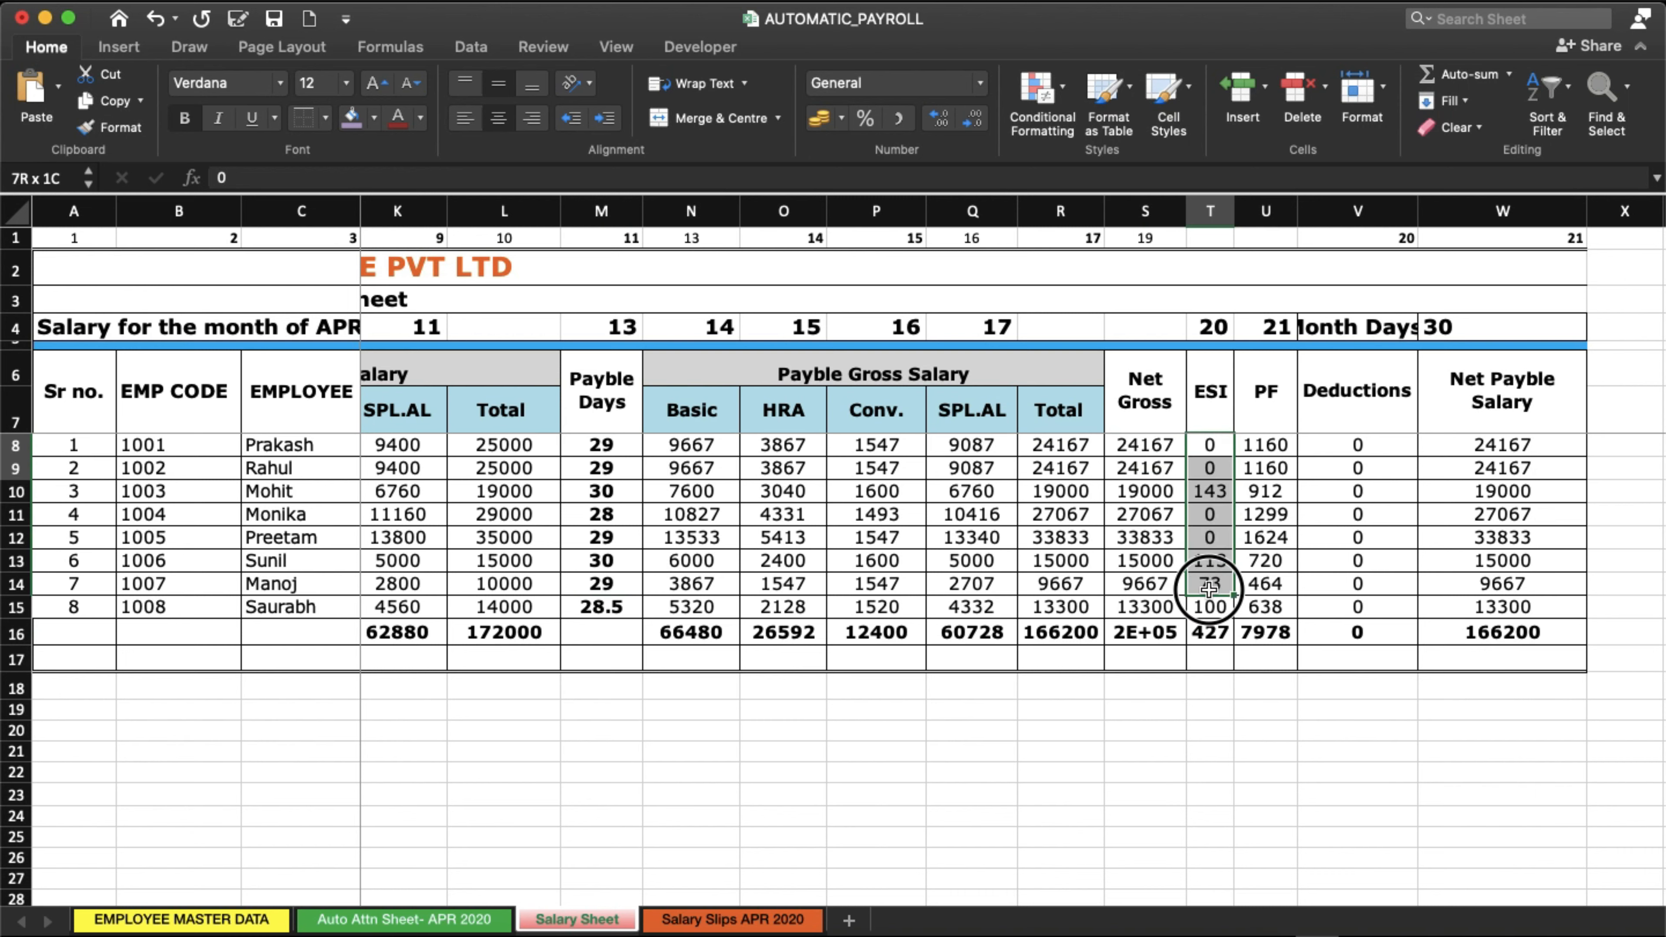
left_click_drag(1265, 445, 1265, 597)
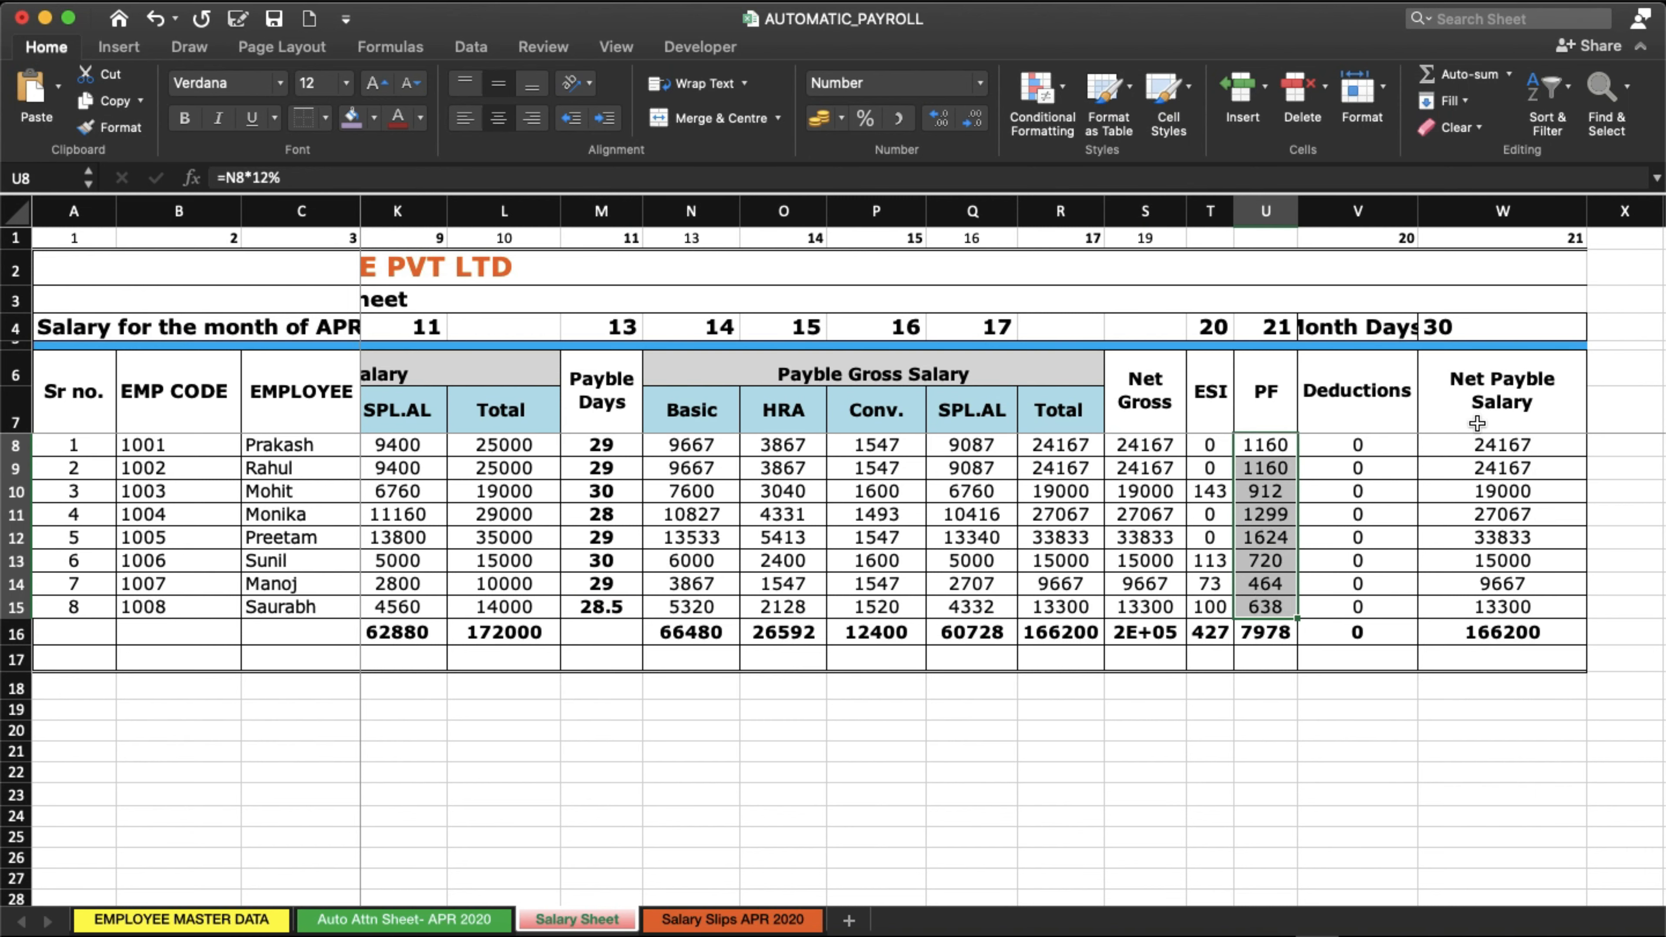
left_click_drag(1484, 445, 1484, 607)
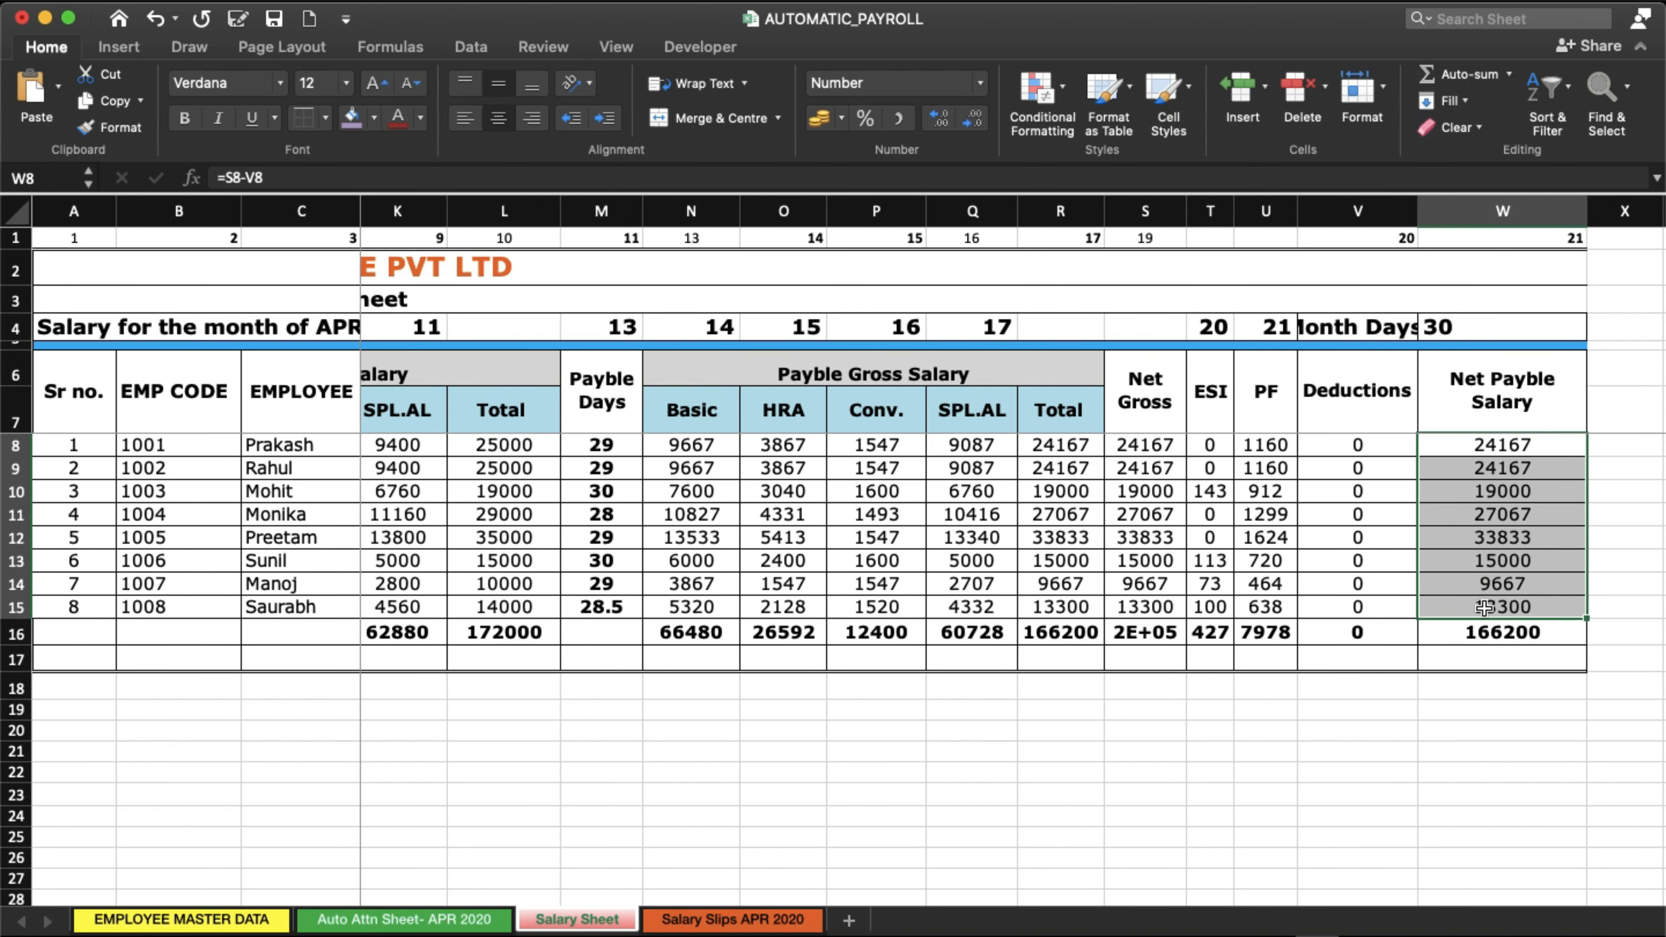
Open the Salary Slips APR 2020 sheet and set the employee selector in O1 to 1.
left_click(718, 920)
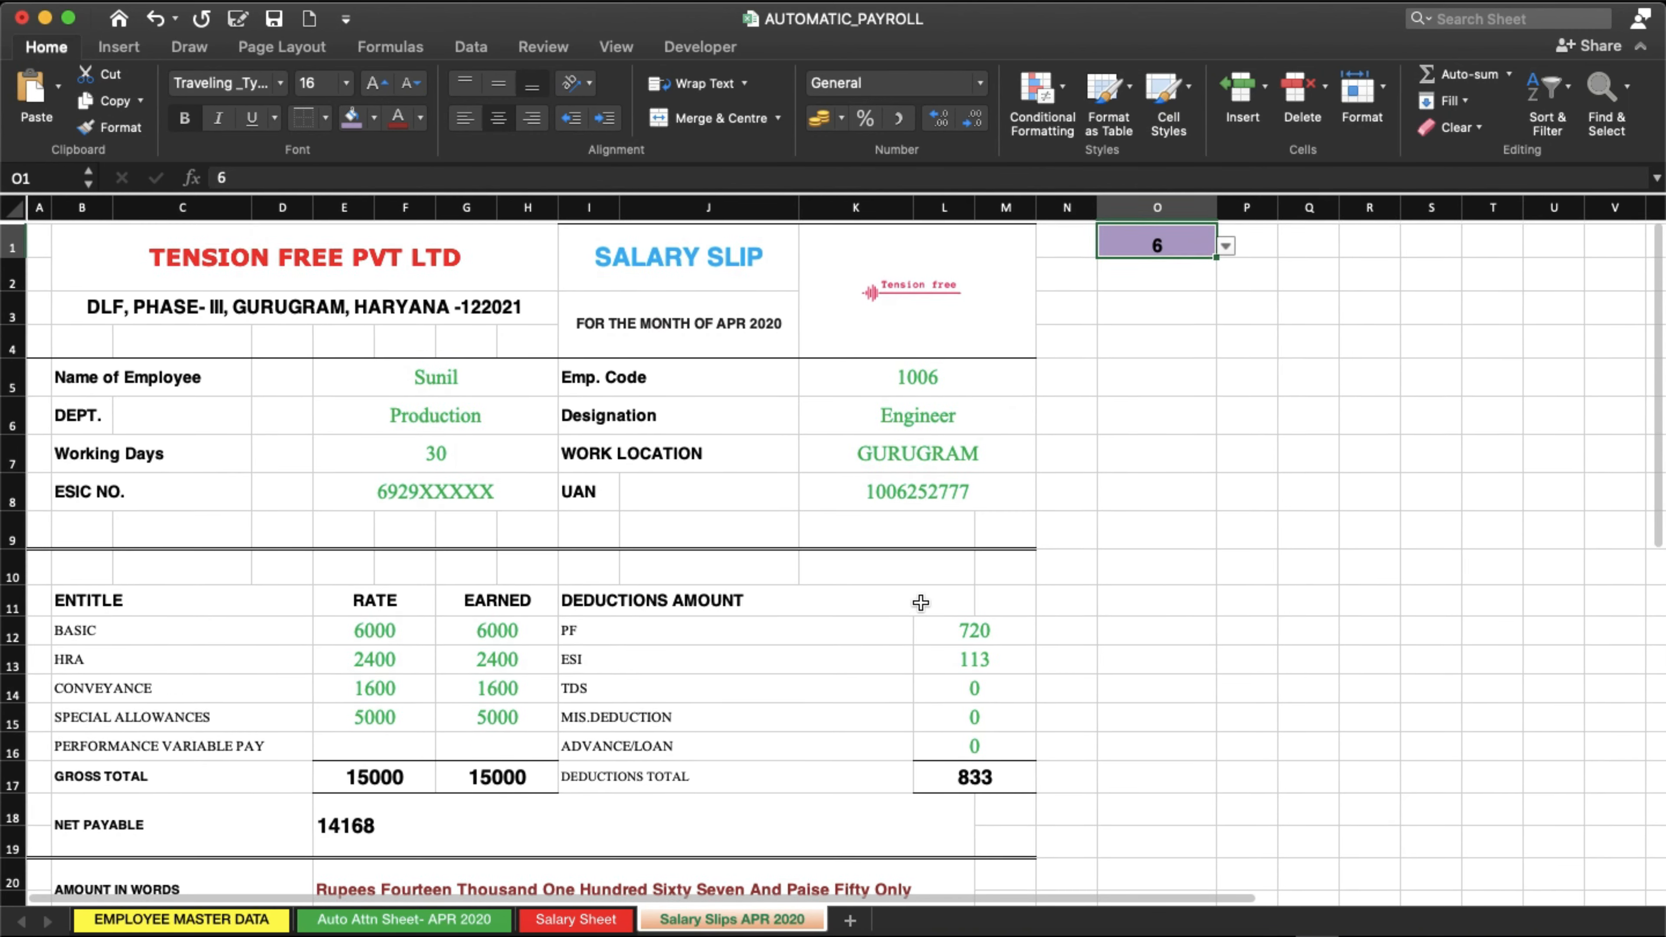
left_click(1226, 243)
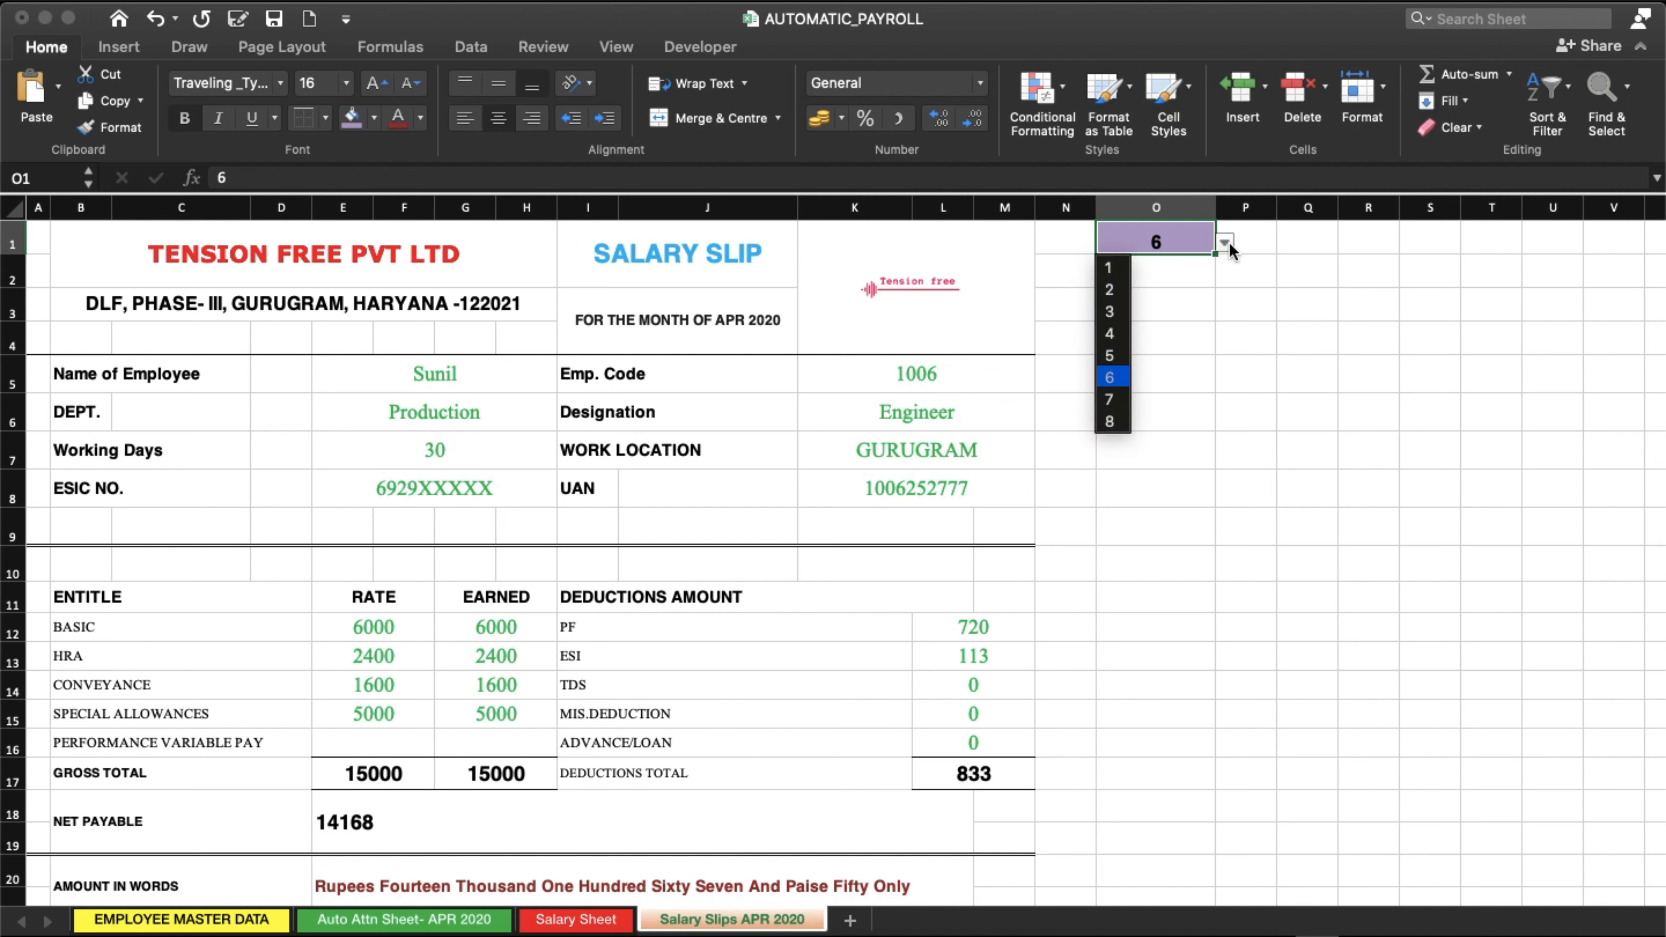
left_click(1123, 269)
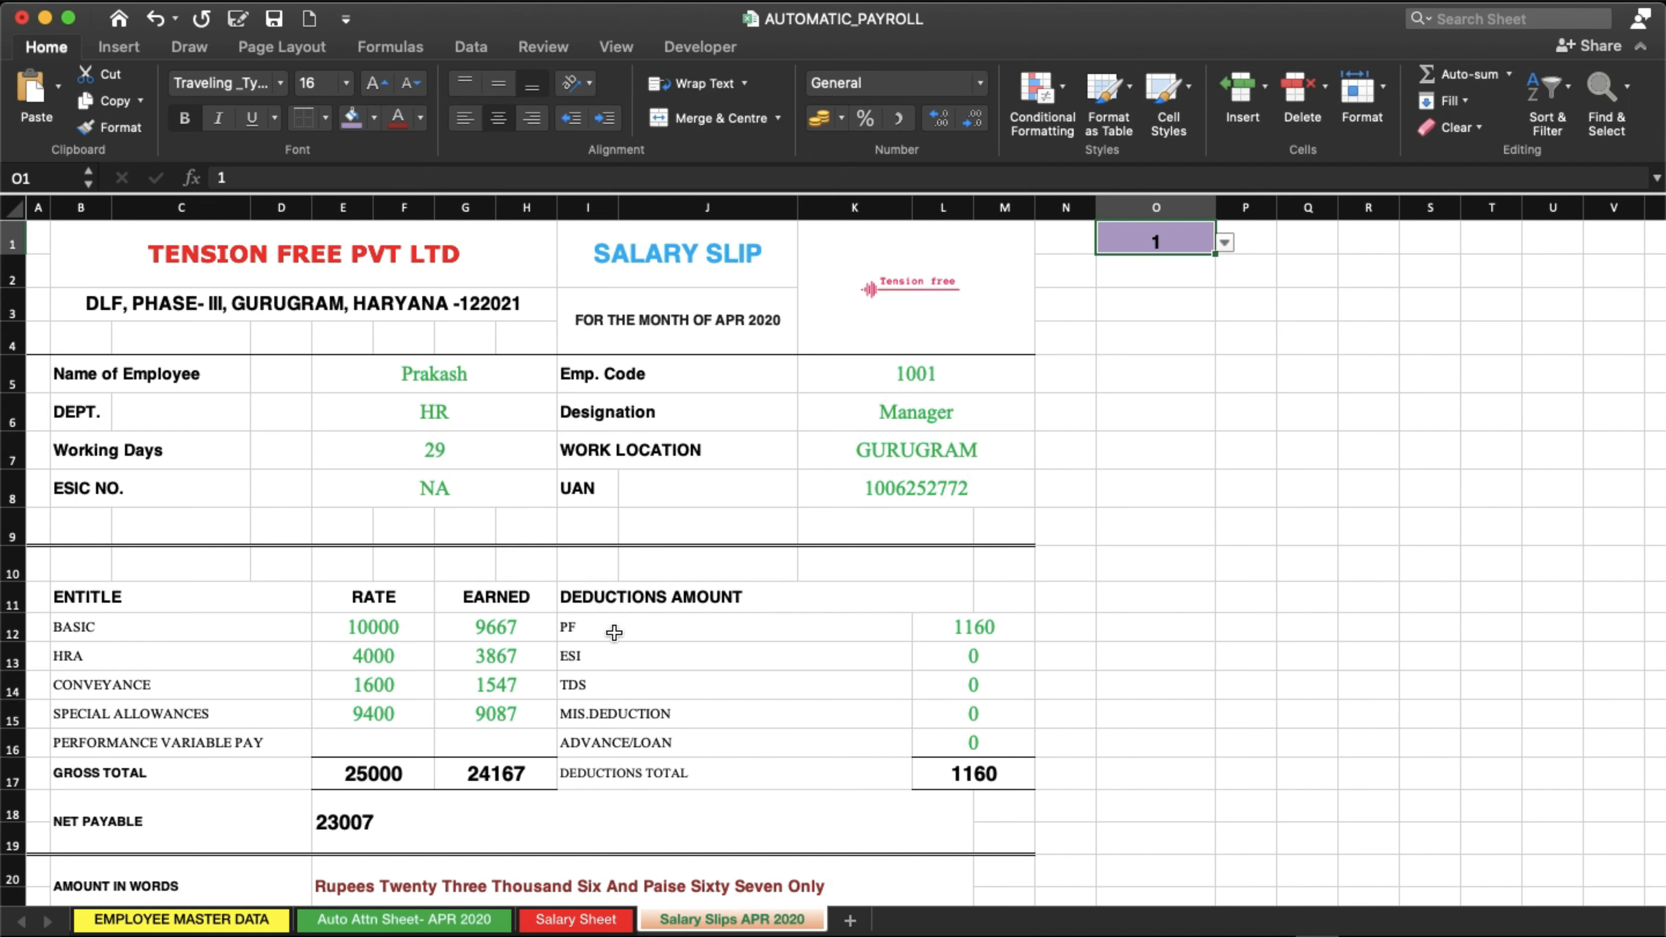
Examine the lookup formulas behind the salary slip's employee details in E5:E8 and K5:K8.
left_click(912, 378)
left_click_drag(439, 410, 452, 487)
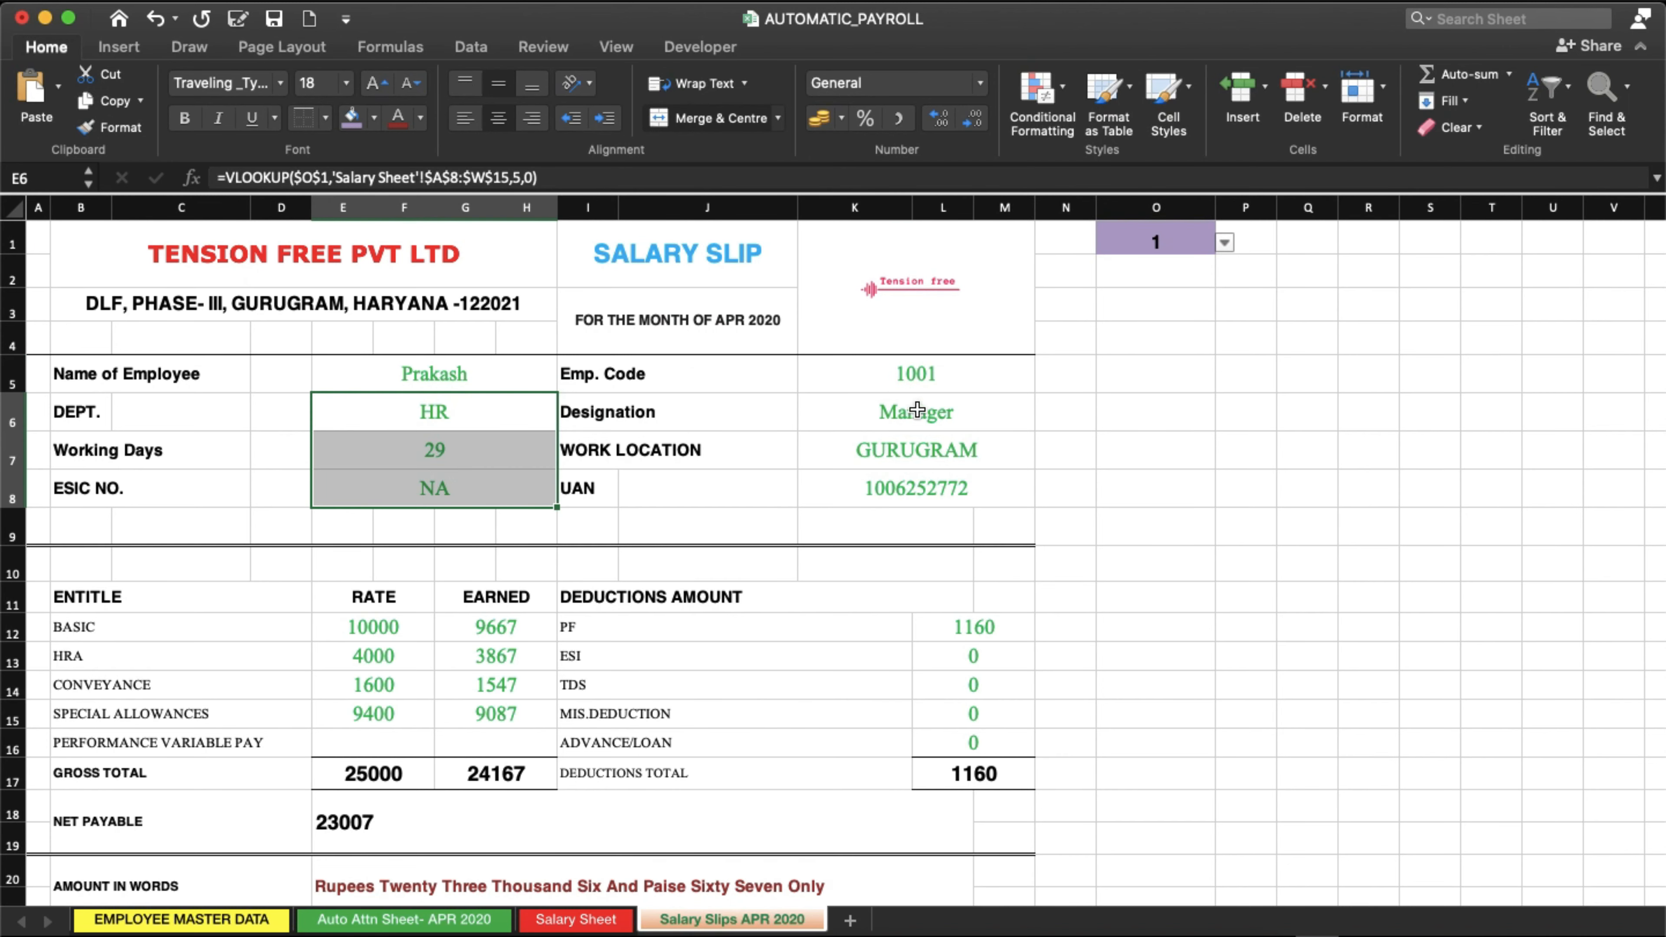
left_click_drag(917, 410, 915, 495)
left_click(485, 420)
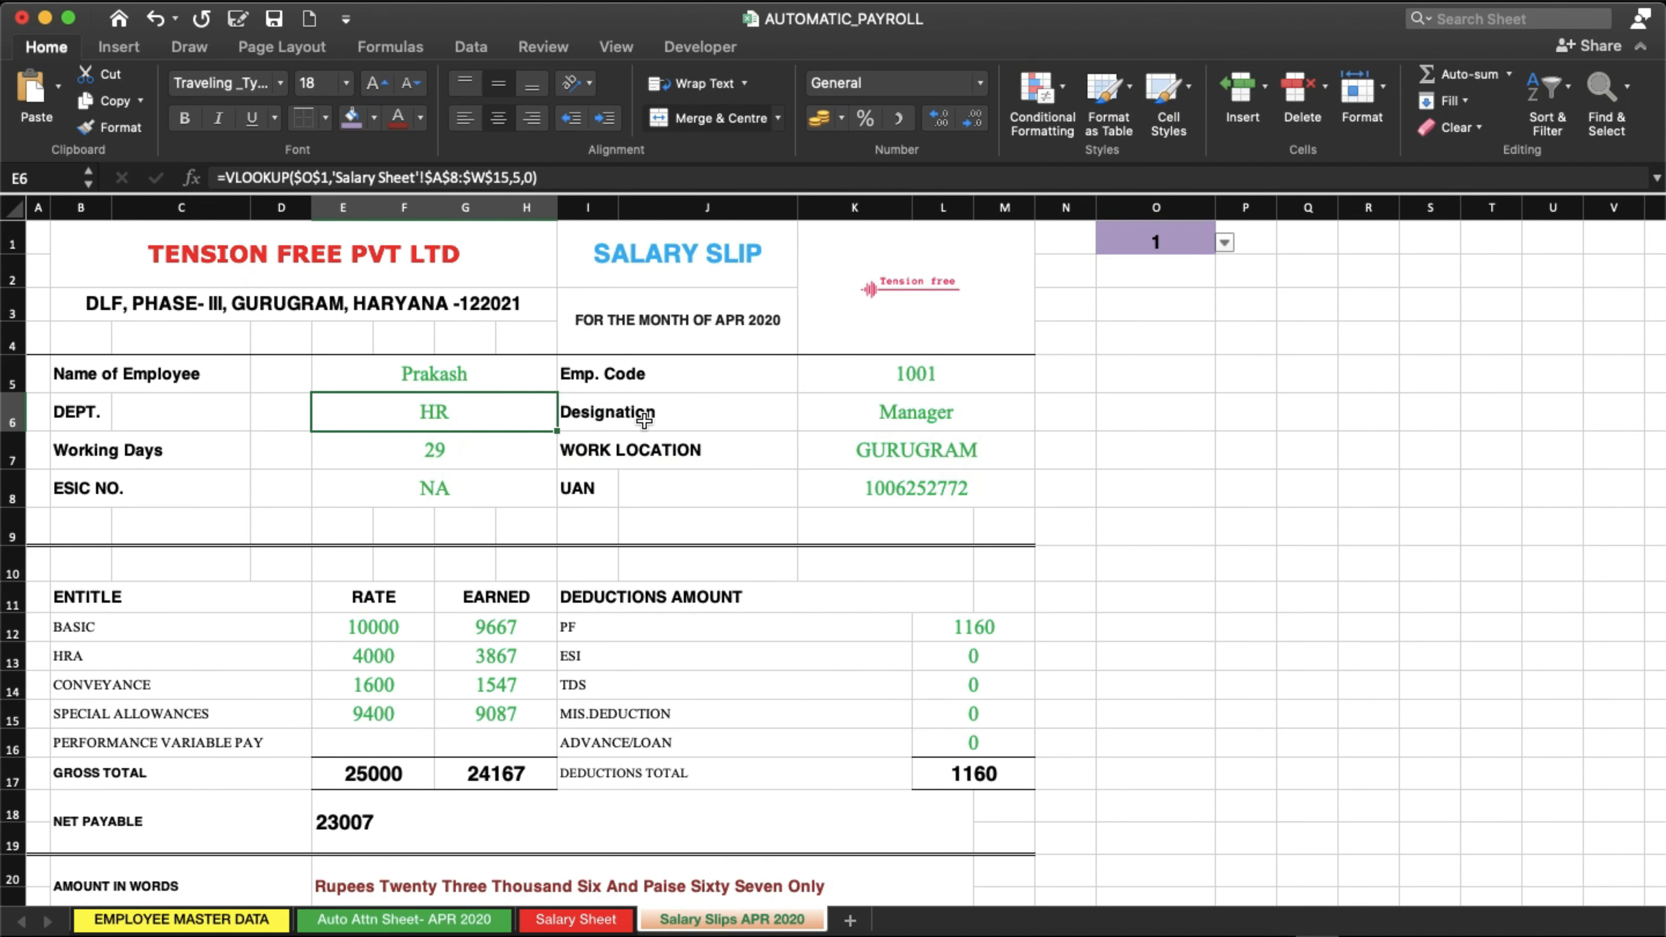
left_click(881, 417)
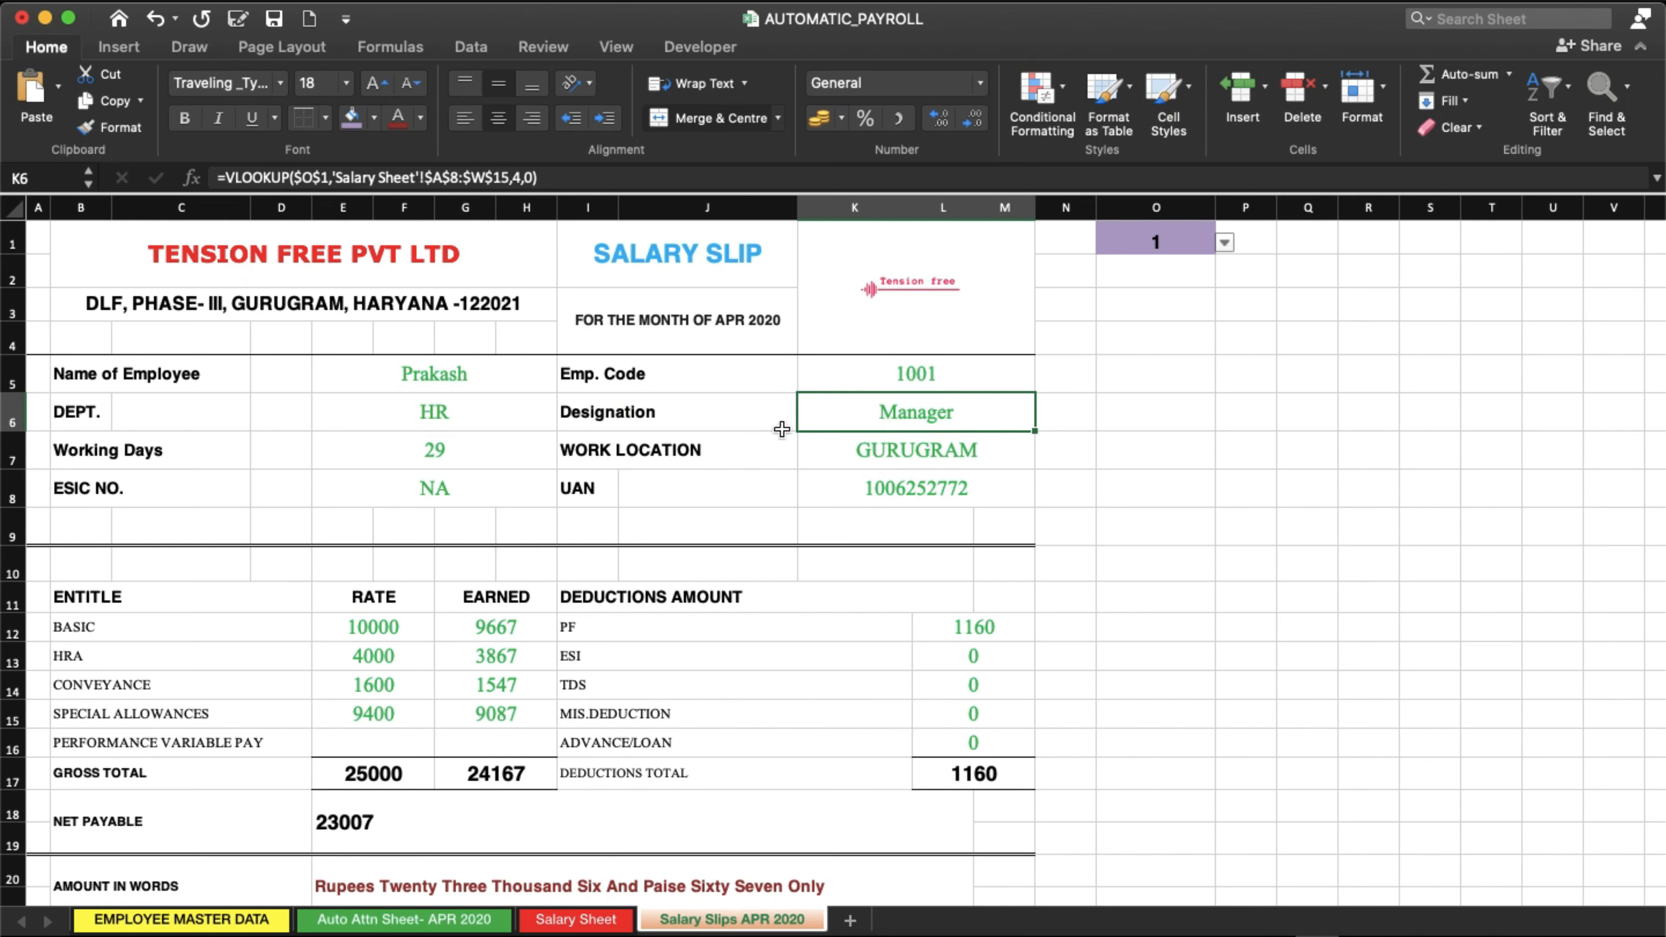
left_click(441, 447)
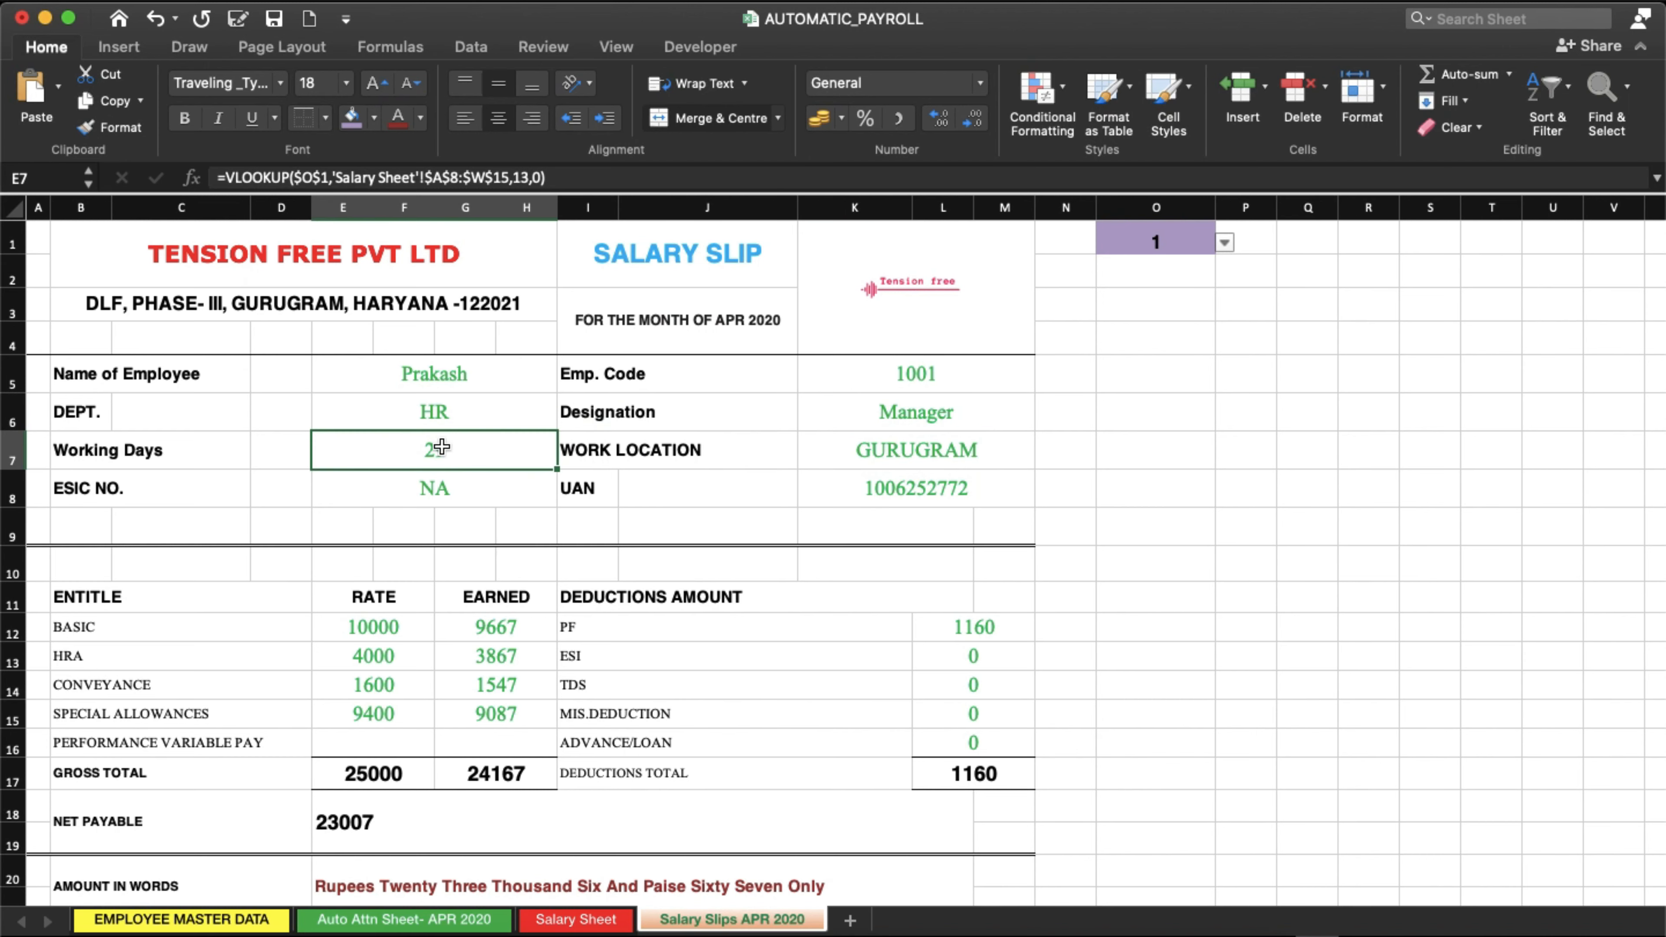
left_click_drag(439, 373, 436, 475)
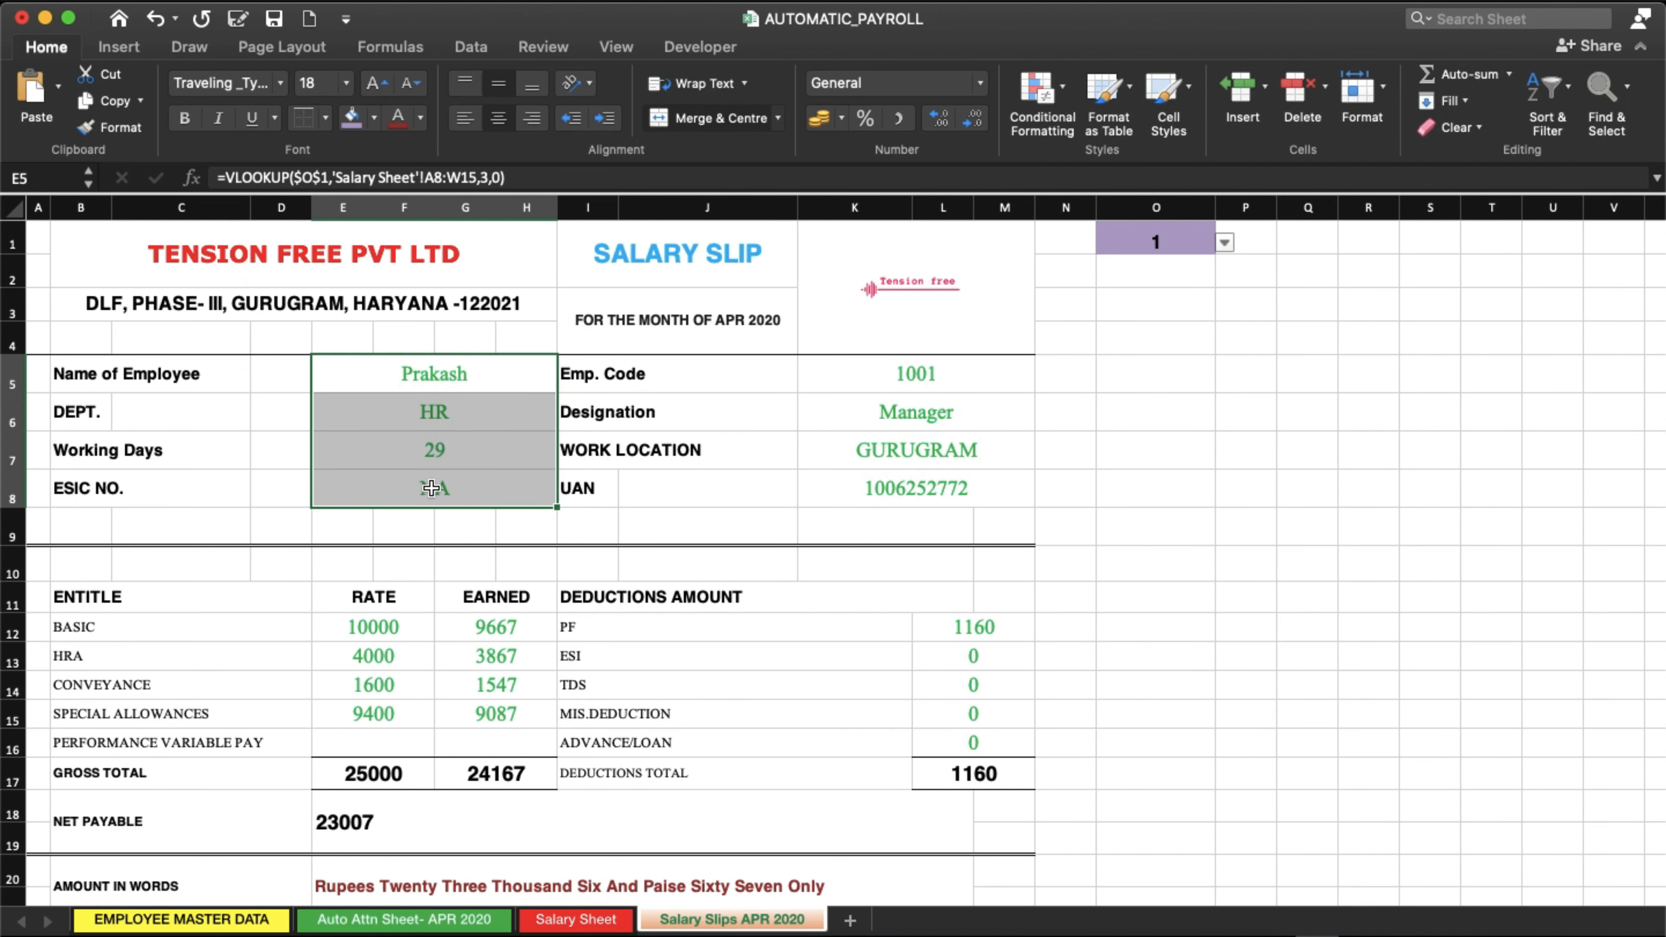
left_click_drag(865, 375, 846, 487)
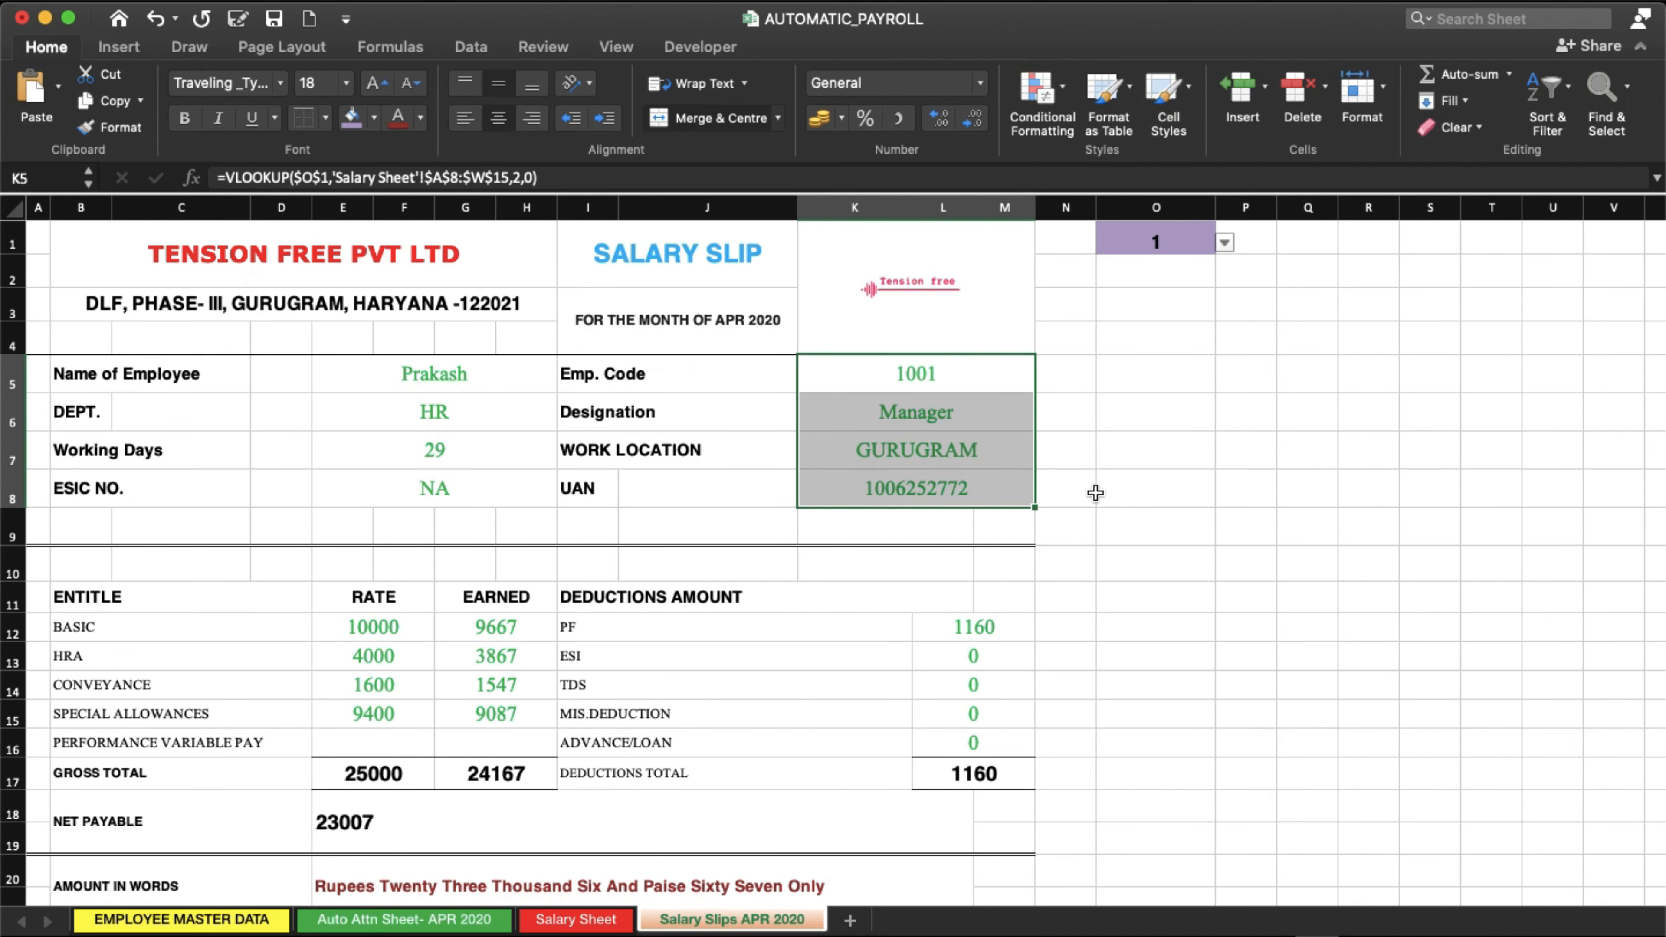
Check the first employee's PF, Net Payble Salary and Payble Days in row 8 of the Salary Sheet, and return to the Salary Slips APR 2020 sheet.
left_click(1153, 503)
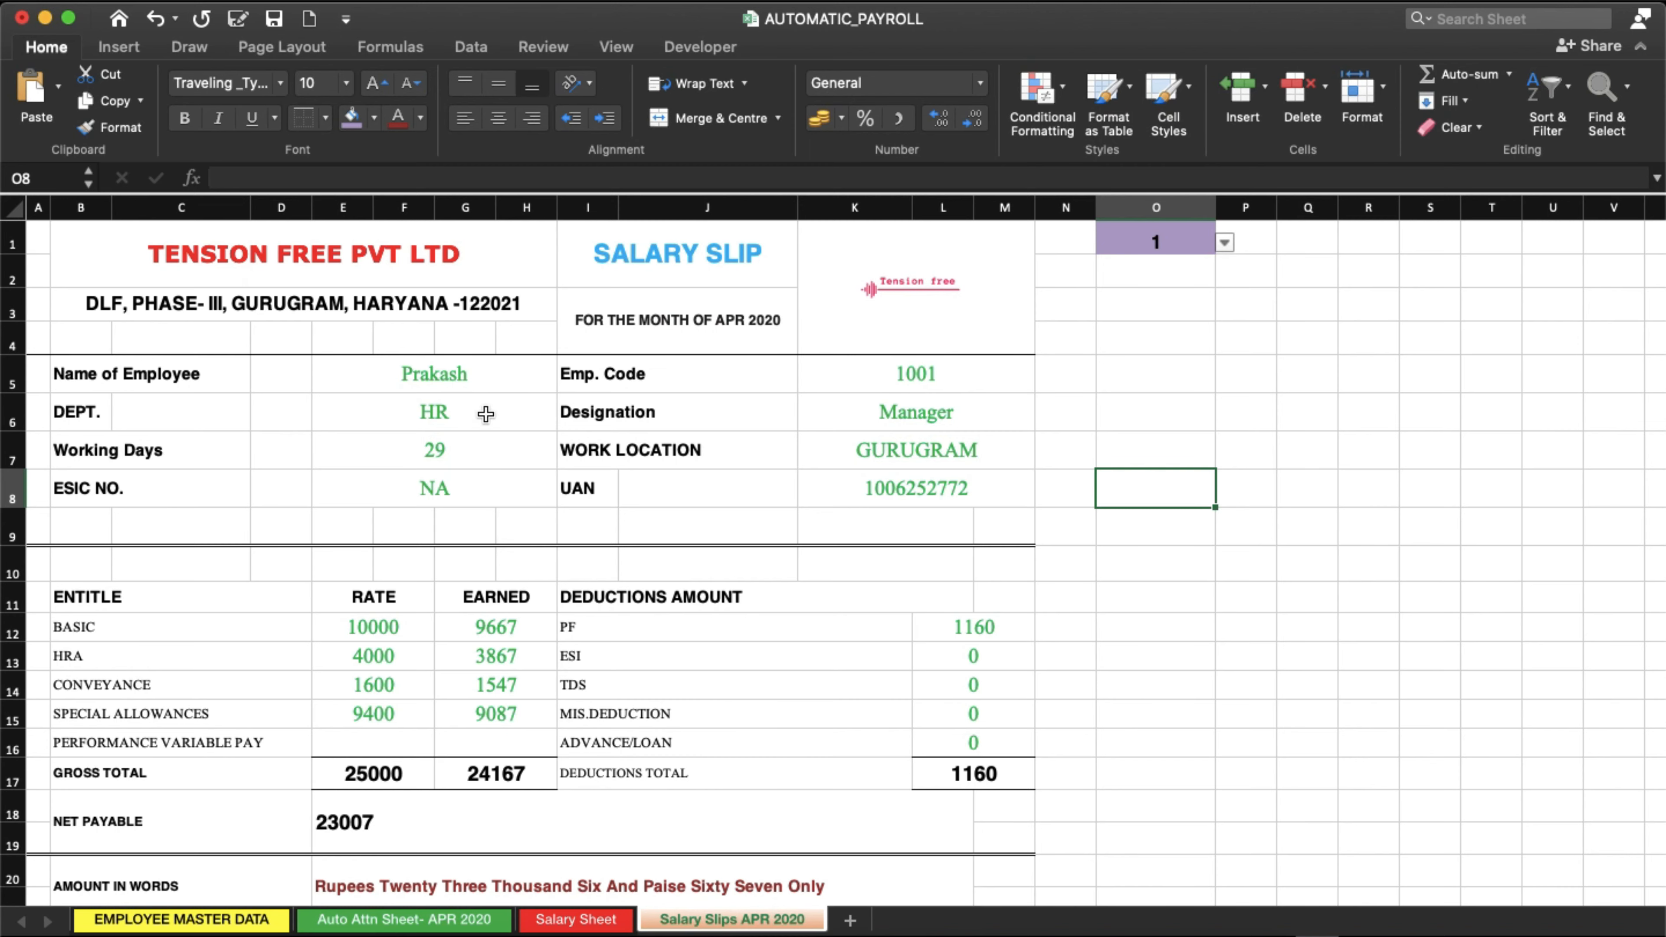
left_click(572, 919)
left_click(1255, 444)
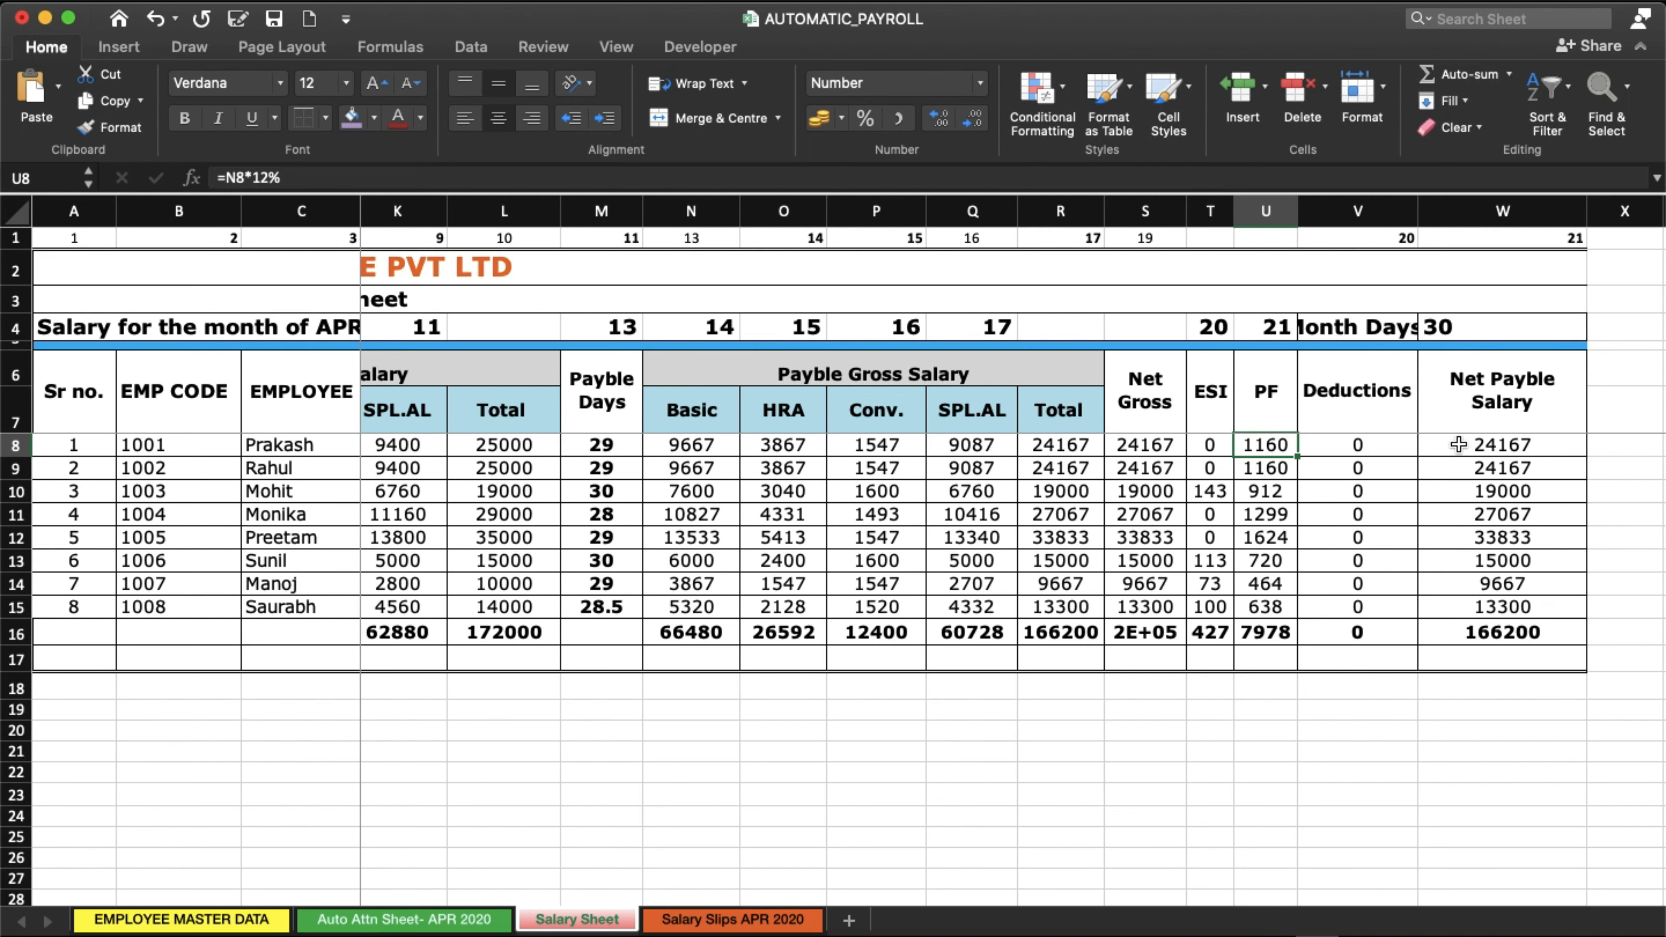
left_click(1458, 445)
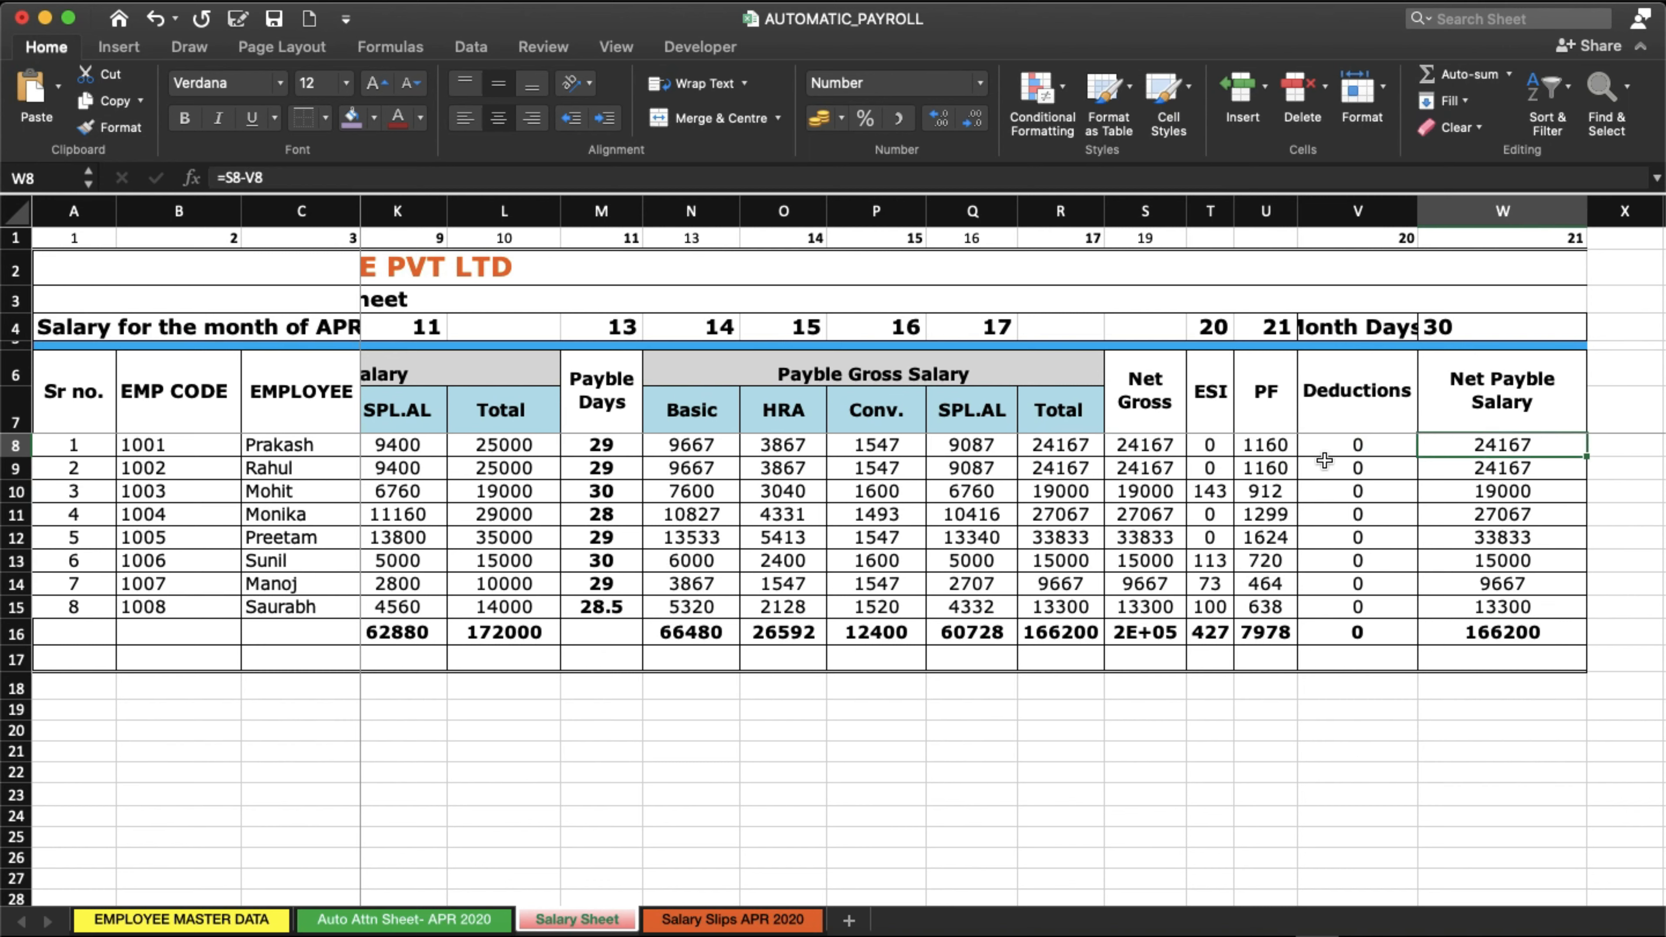
left_click(597, 446)
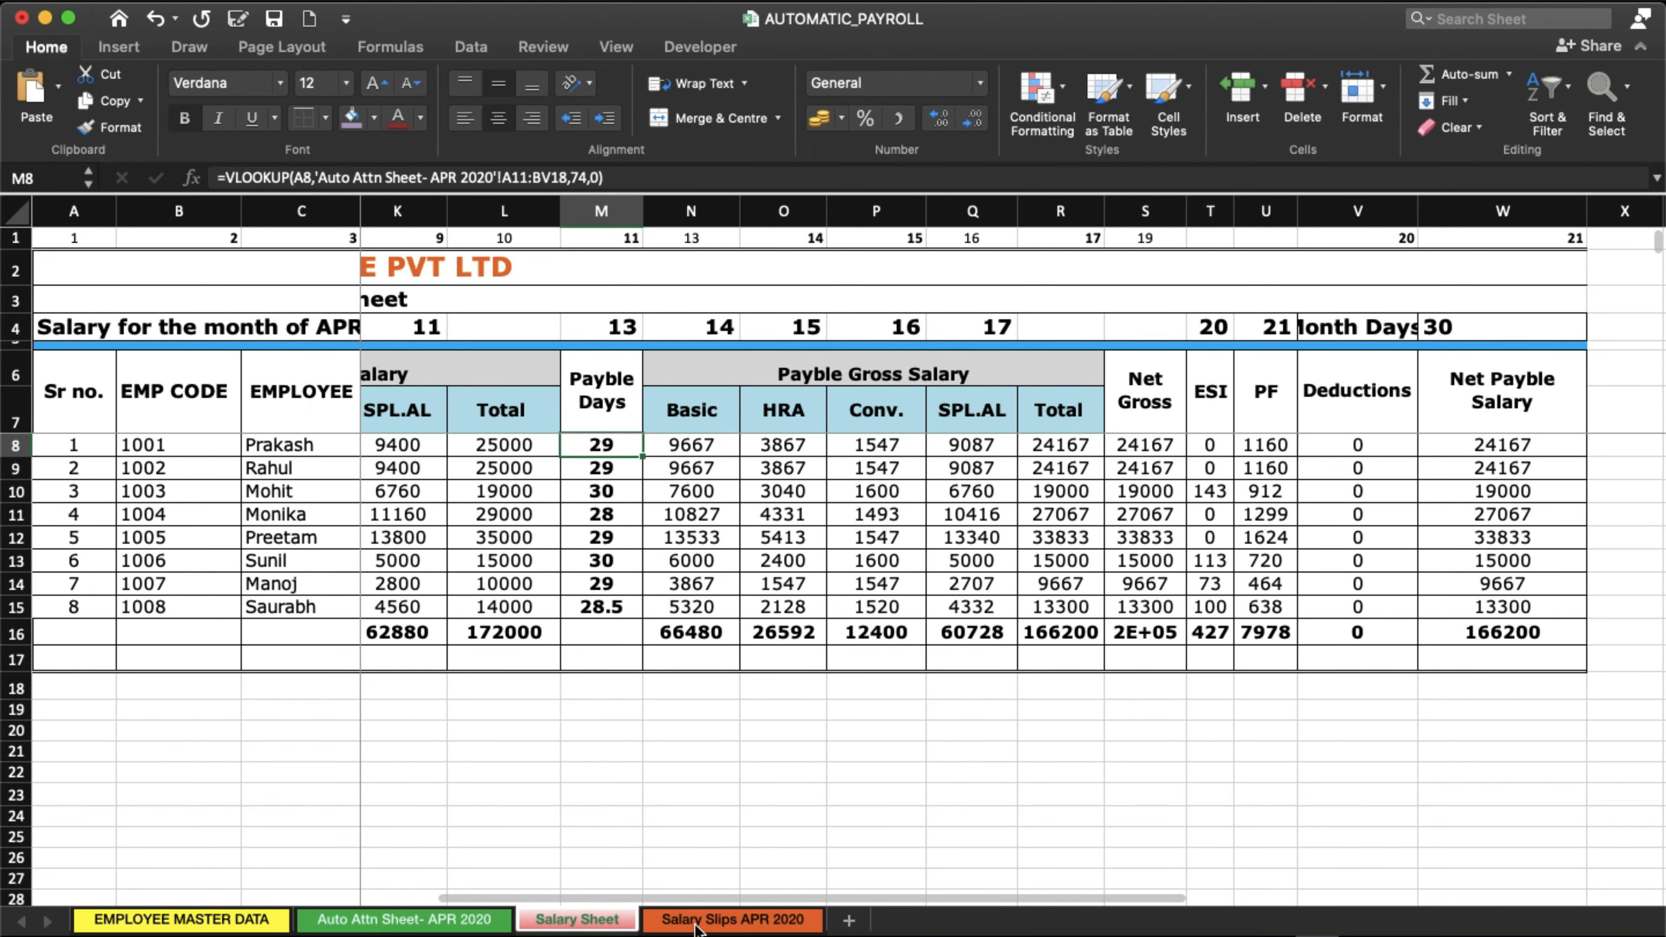
left_click(696, 922)
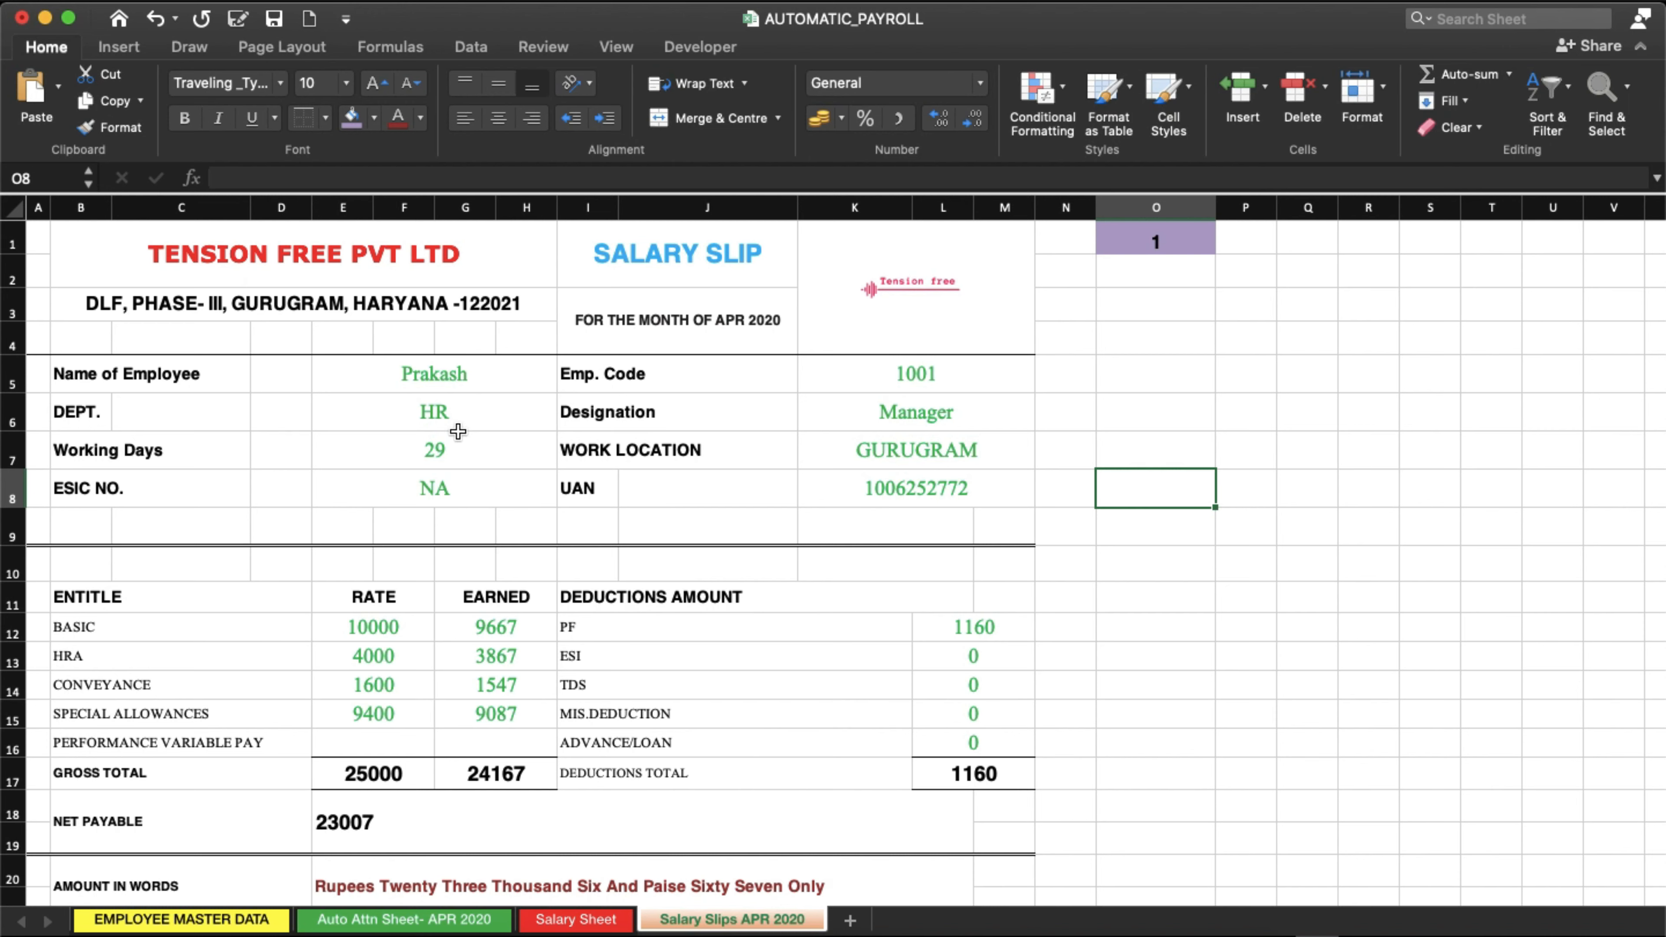
Examine the salary slip's formulas for Working Days in E7 and for the Rate and Earned columns including their gross totals.
left_click(443, 450)
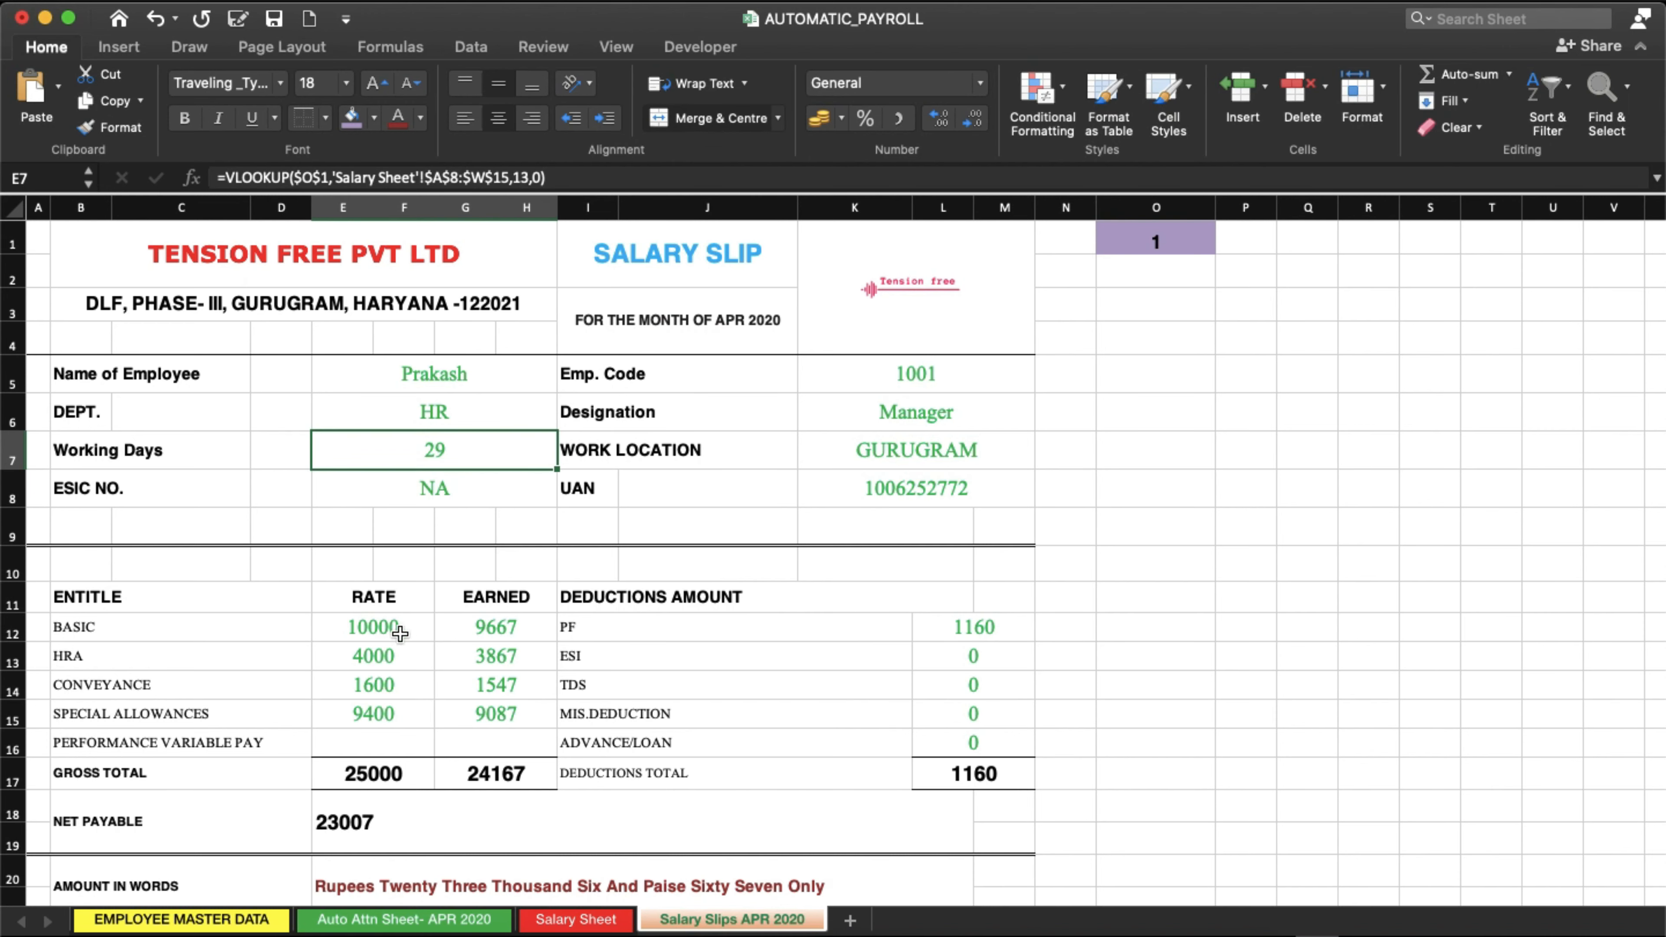
left_click(392, 772)
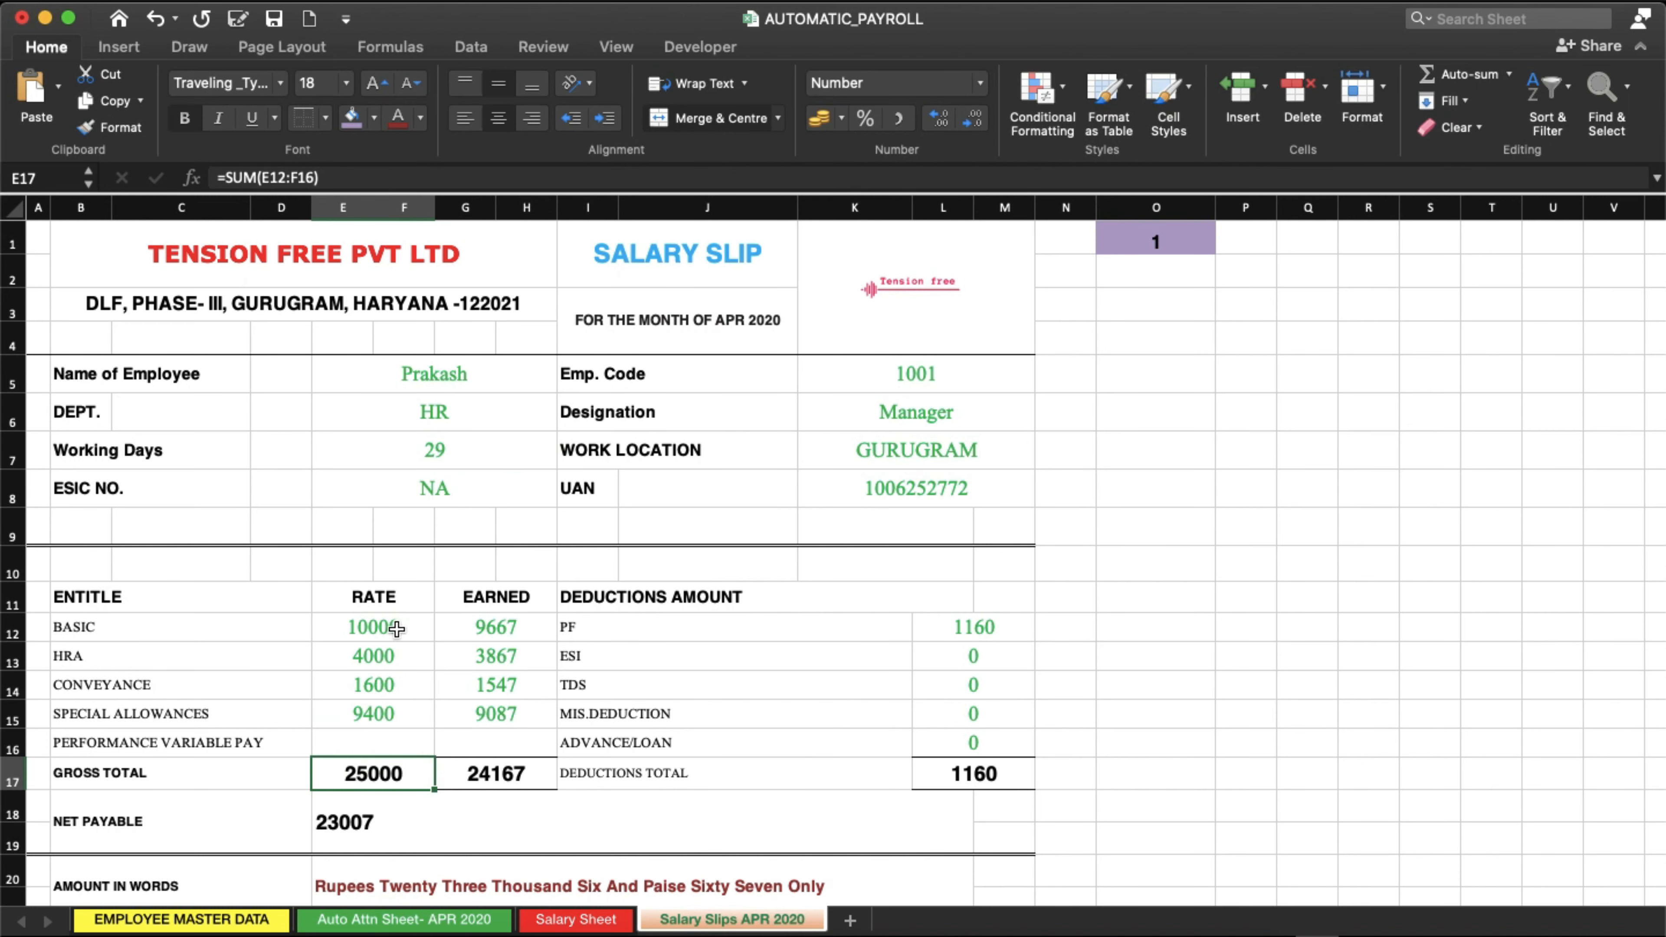
left_click_drag(396, 629, 389, 736)
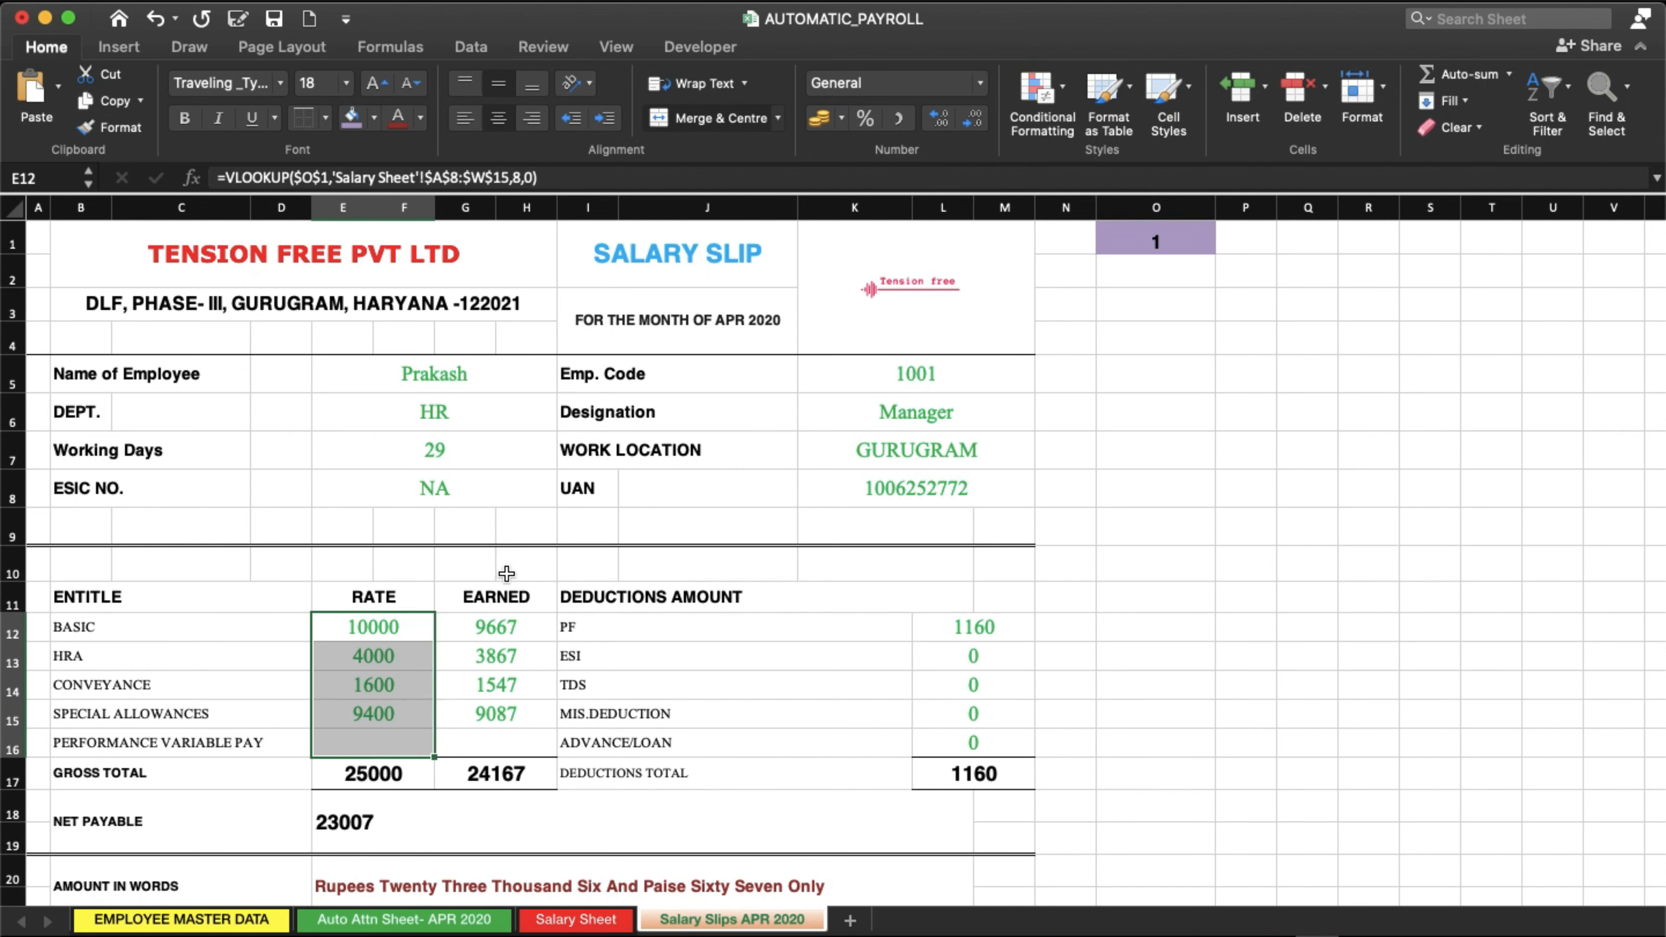
left_click(482, 459)
left_click(506, 635)
left_click_drag(507, 648, 505, 718)
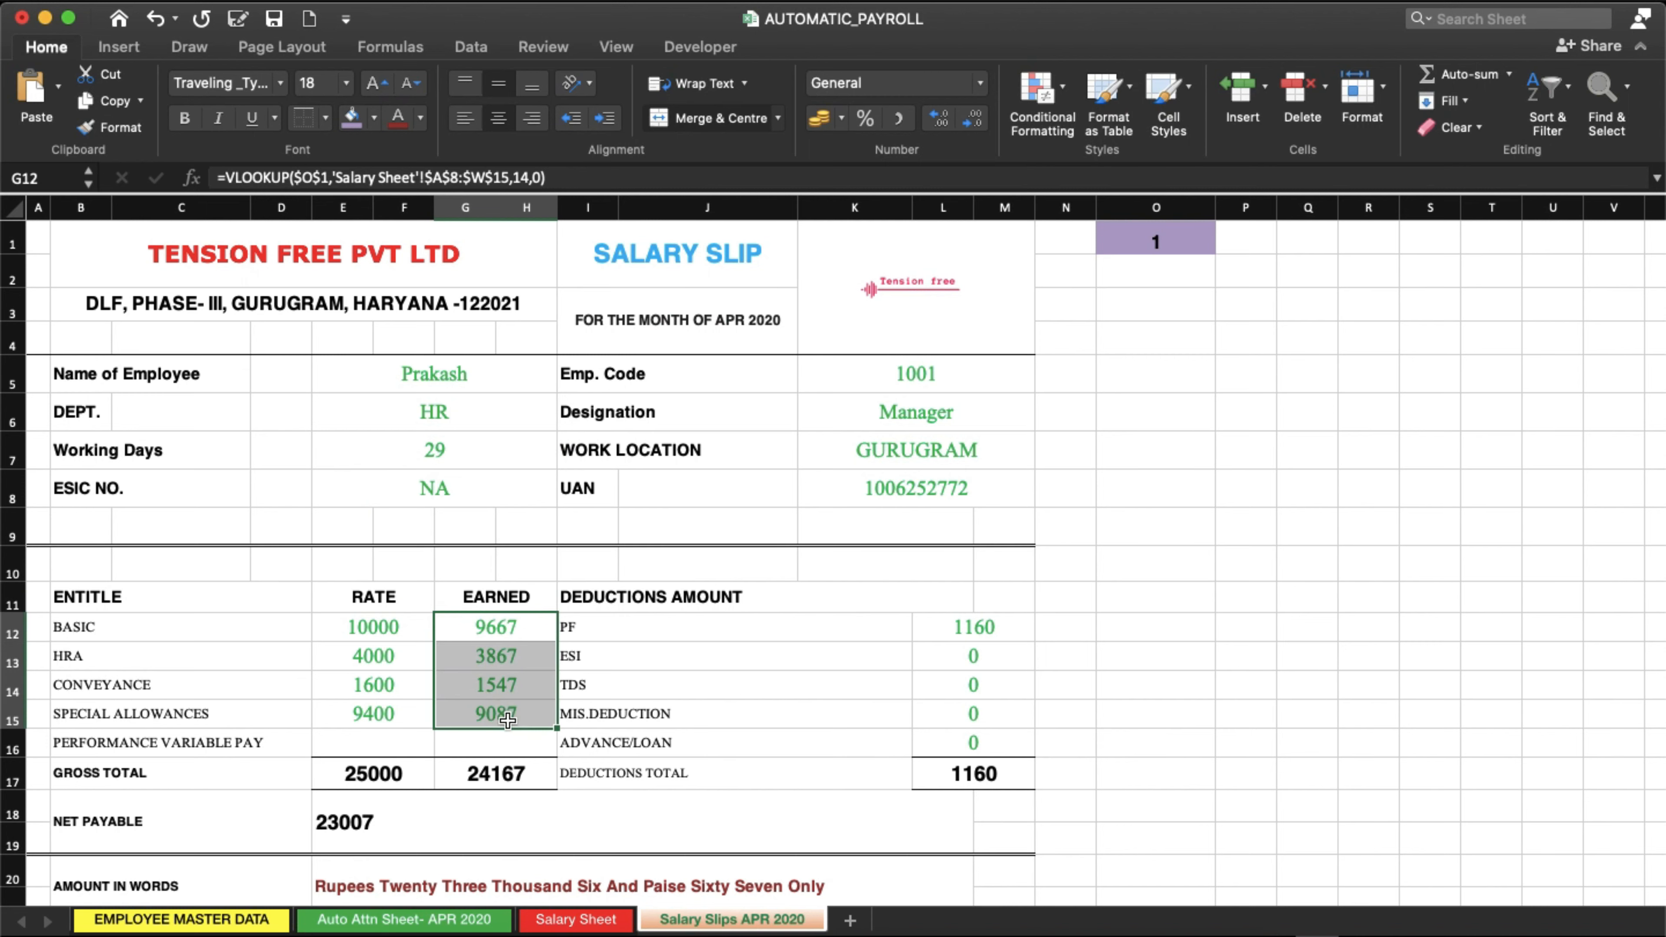
left_click(497, 775)
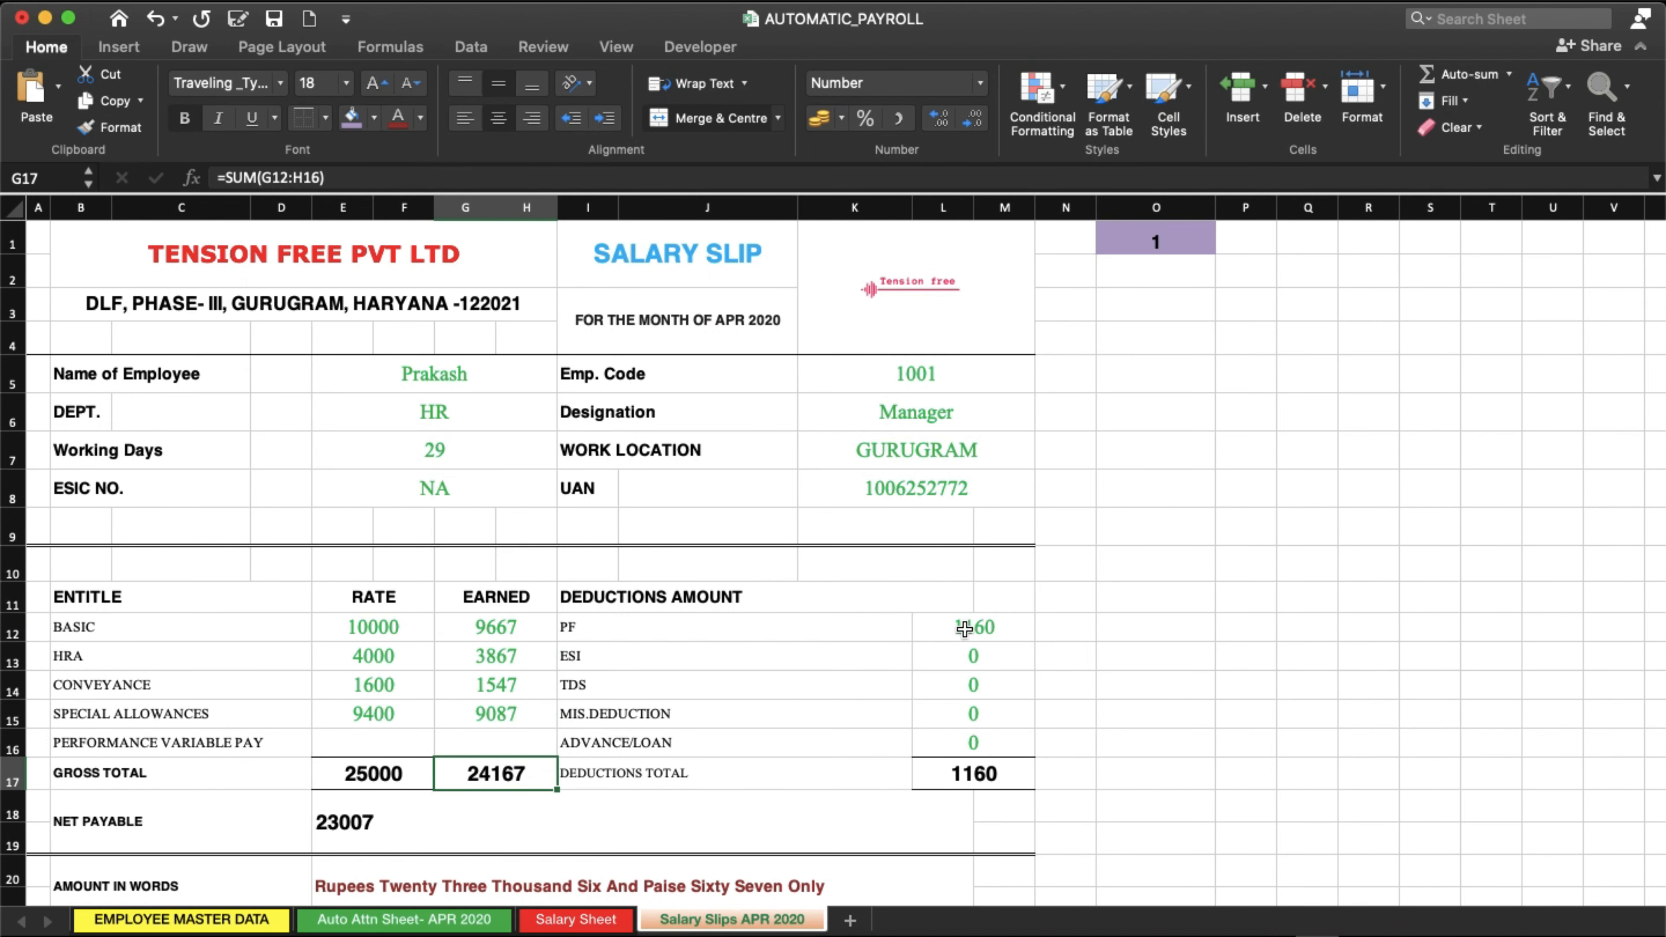
Examine the formulas behind the slip's deductions in L12:L16, Net Payable in E18 and Amount in Words in E20.
left_click_drag(964, 628, 968, 742)
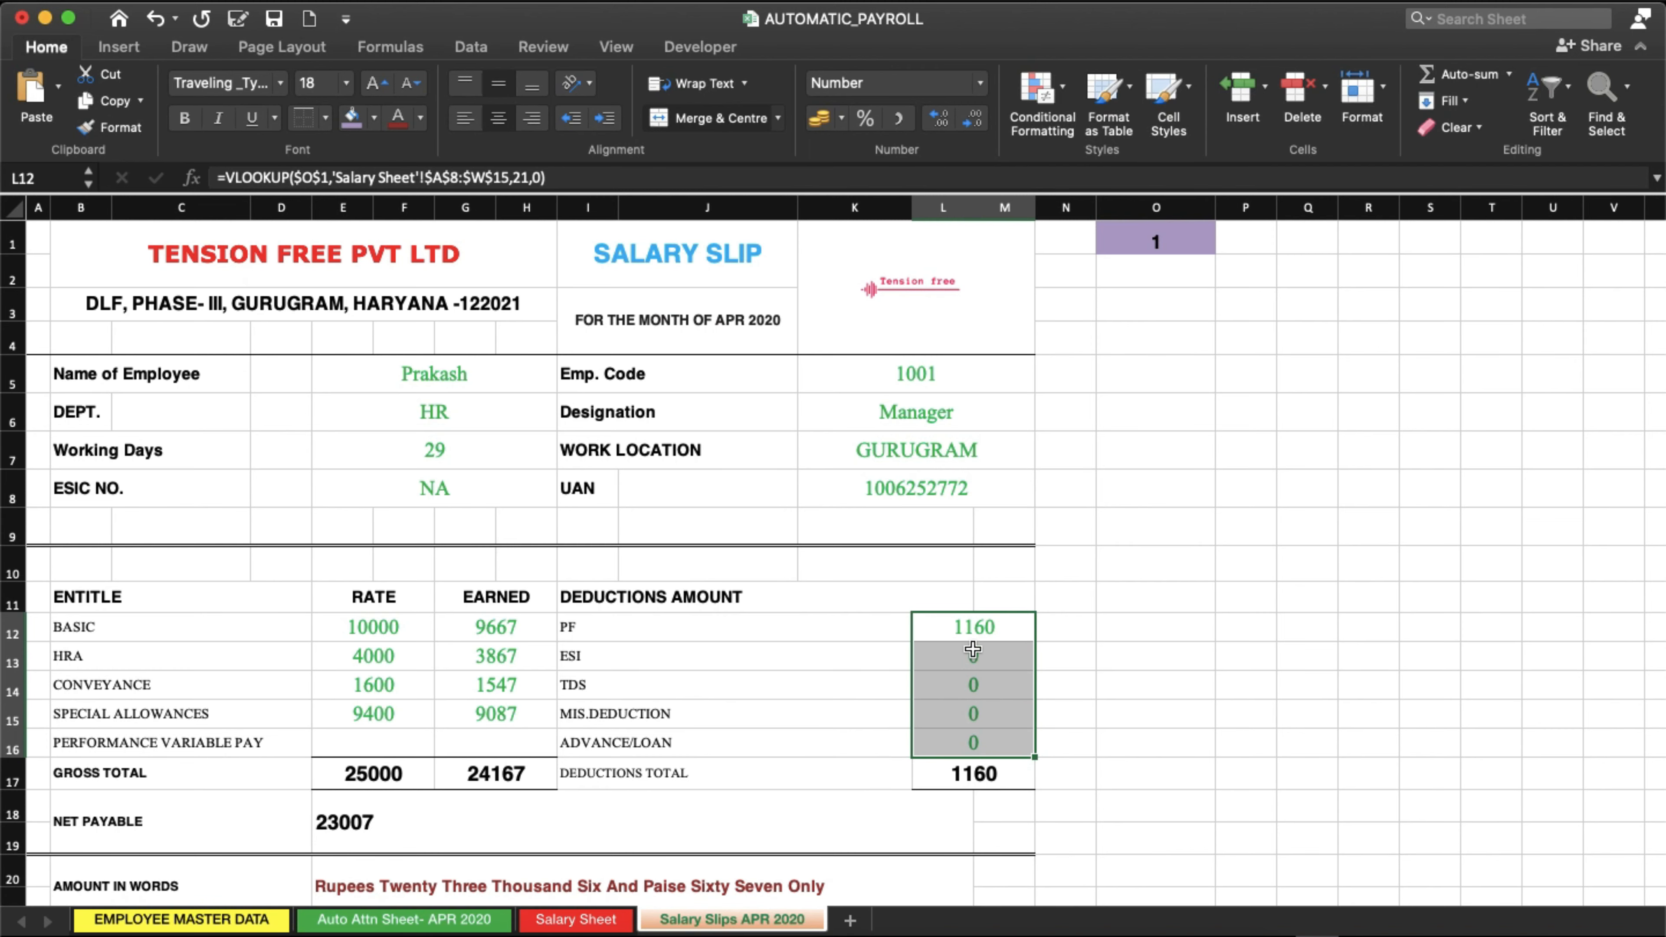
left_click(974, 620)
left_click(403, 825)
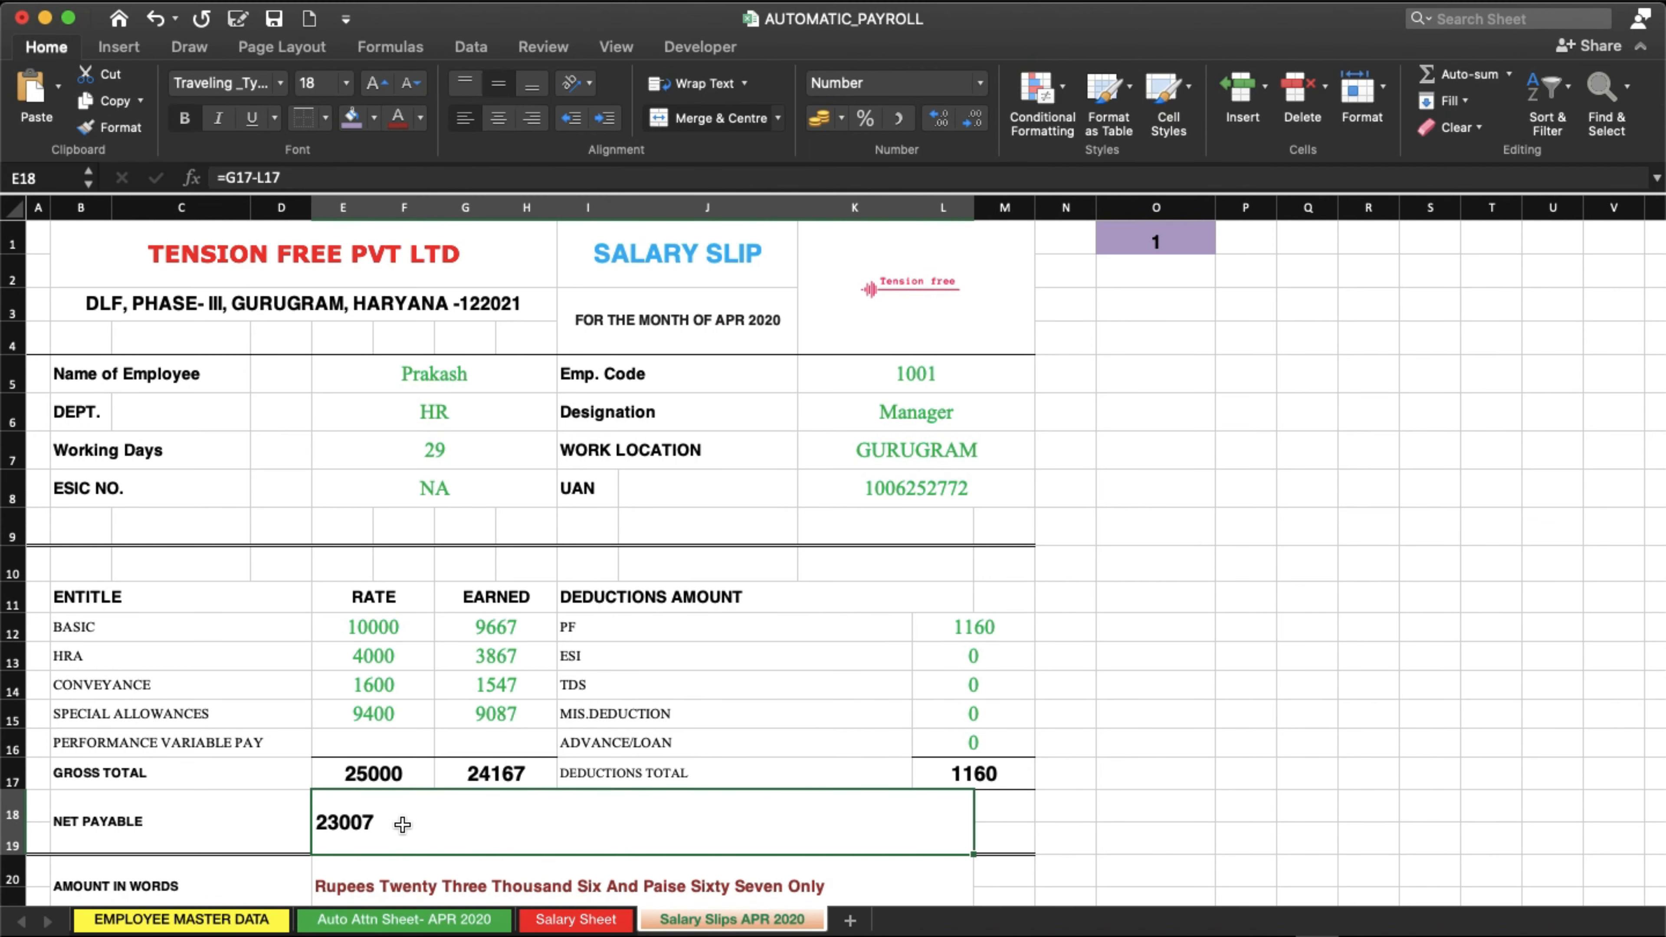
scroll(403, 825, "down", 3)
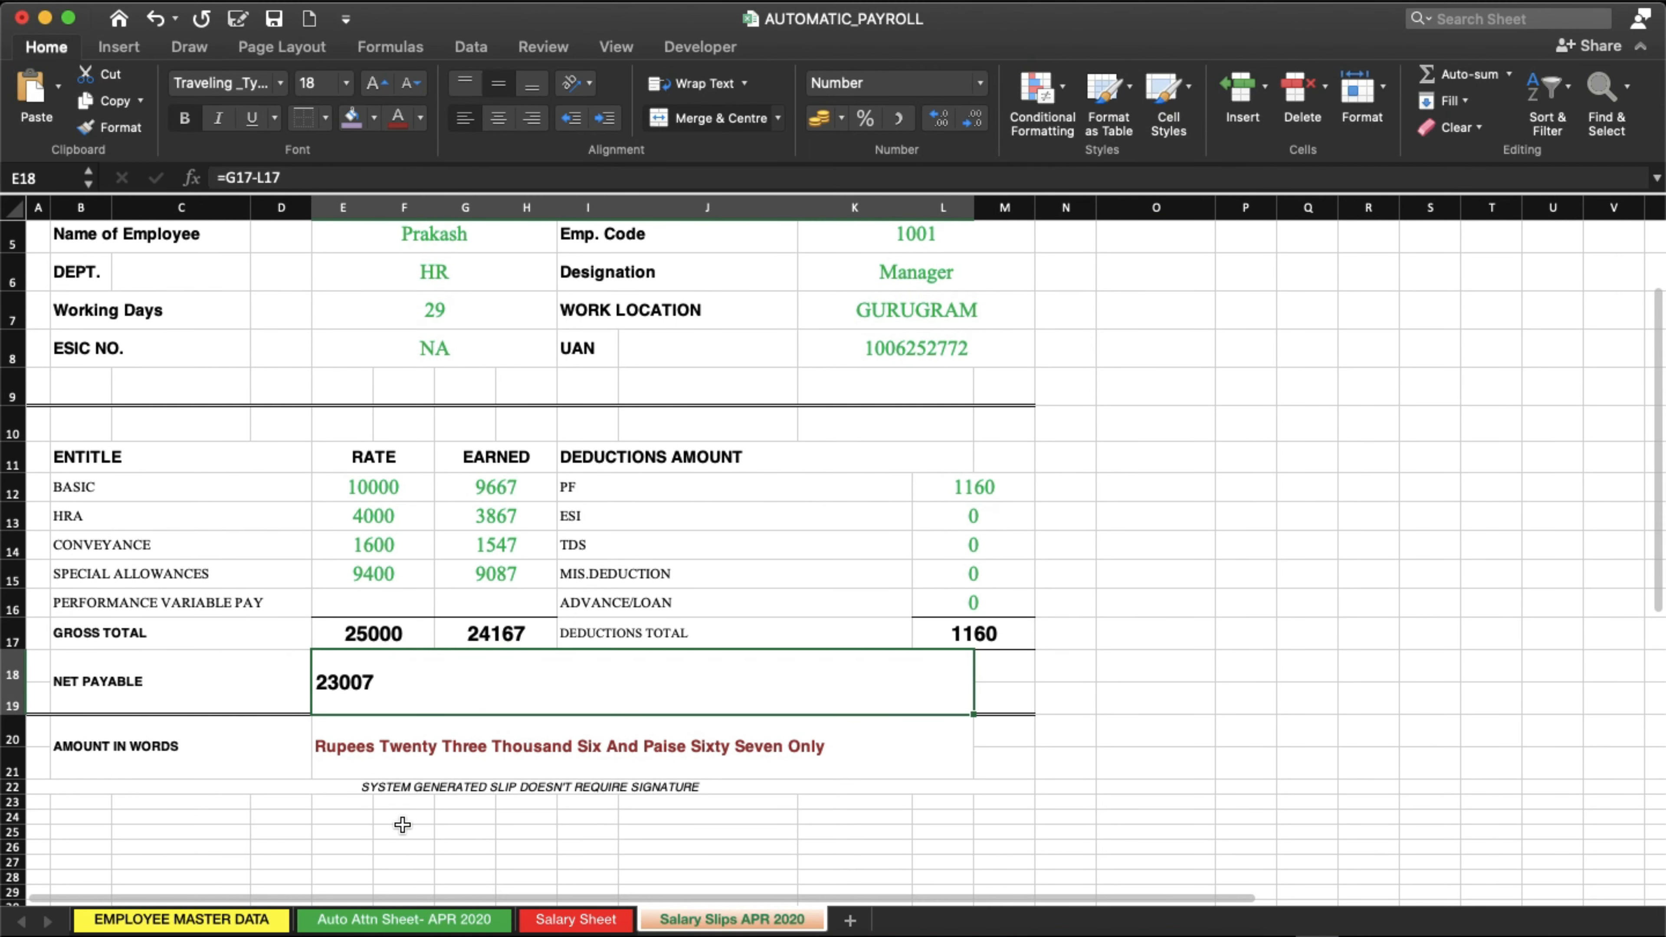
left_click(339, 737)
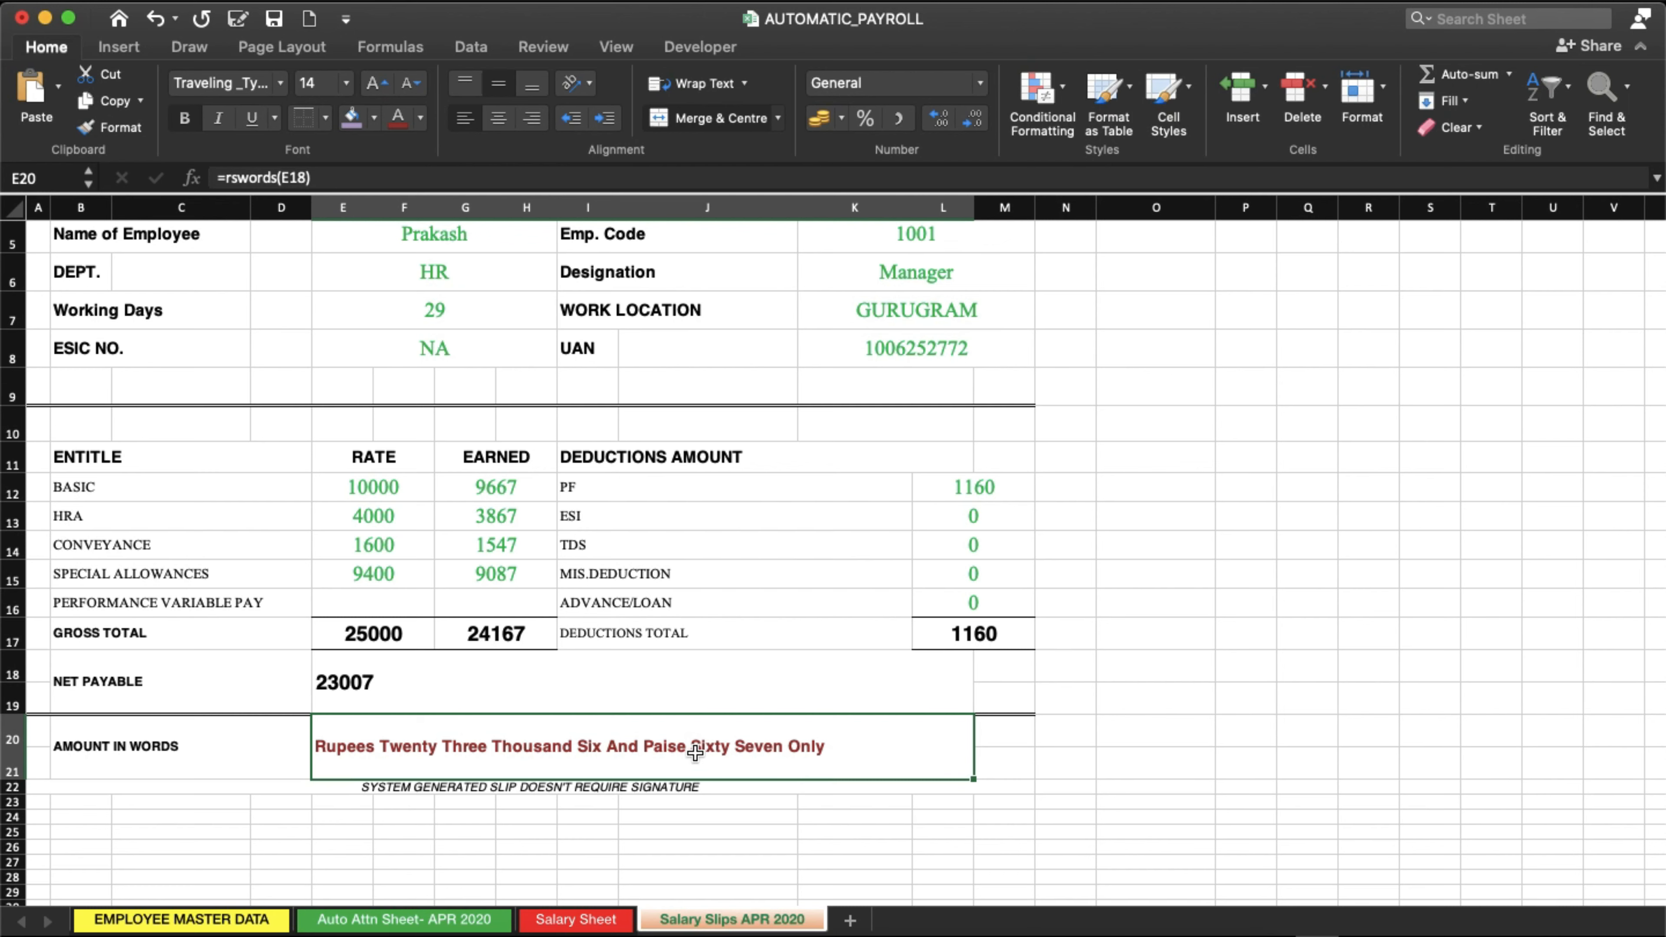
left_click(428, 683)
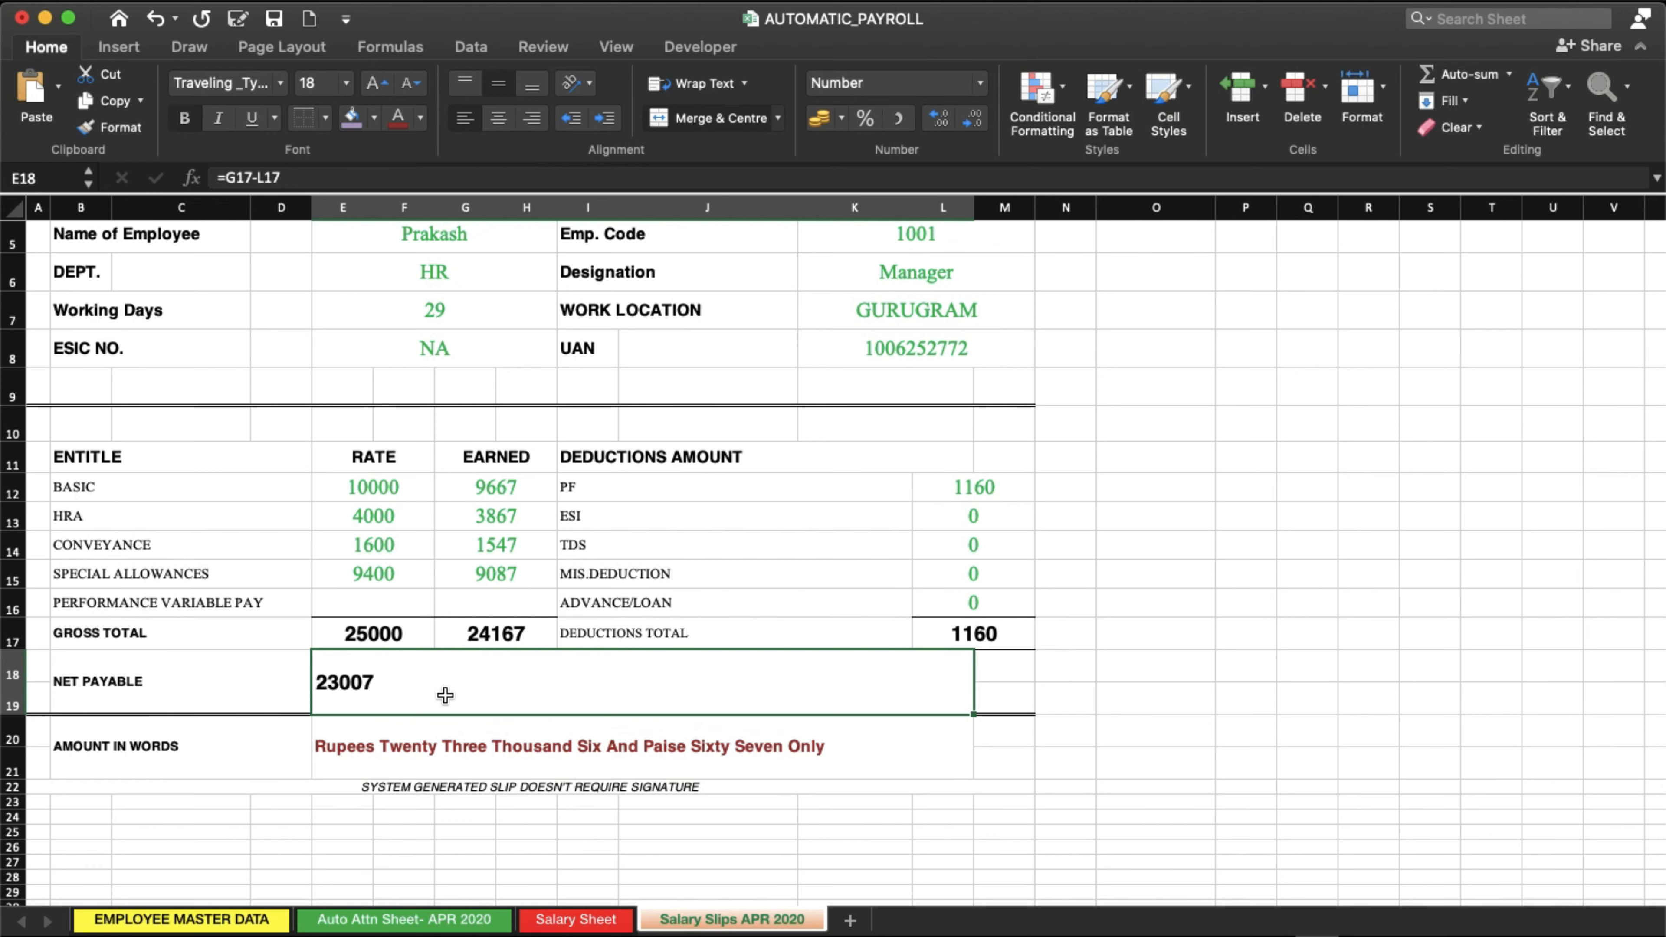
Inspect which cells the Net Payble Salary formula in W8 of the Salary Sheet refers to.
left_click(577, 921)
scroll(1004, 738, "right", 3)
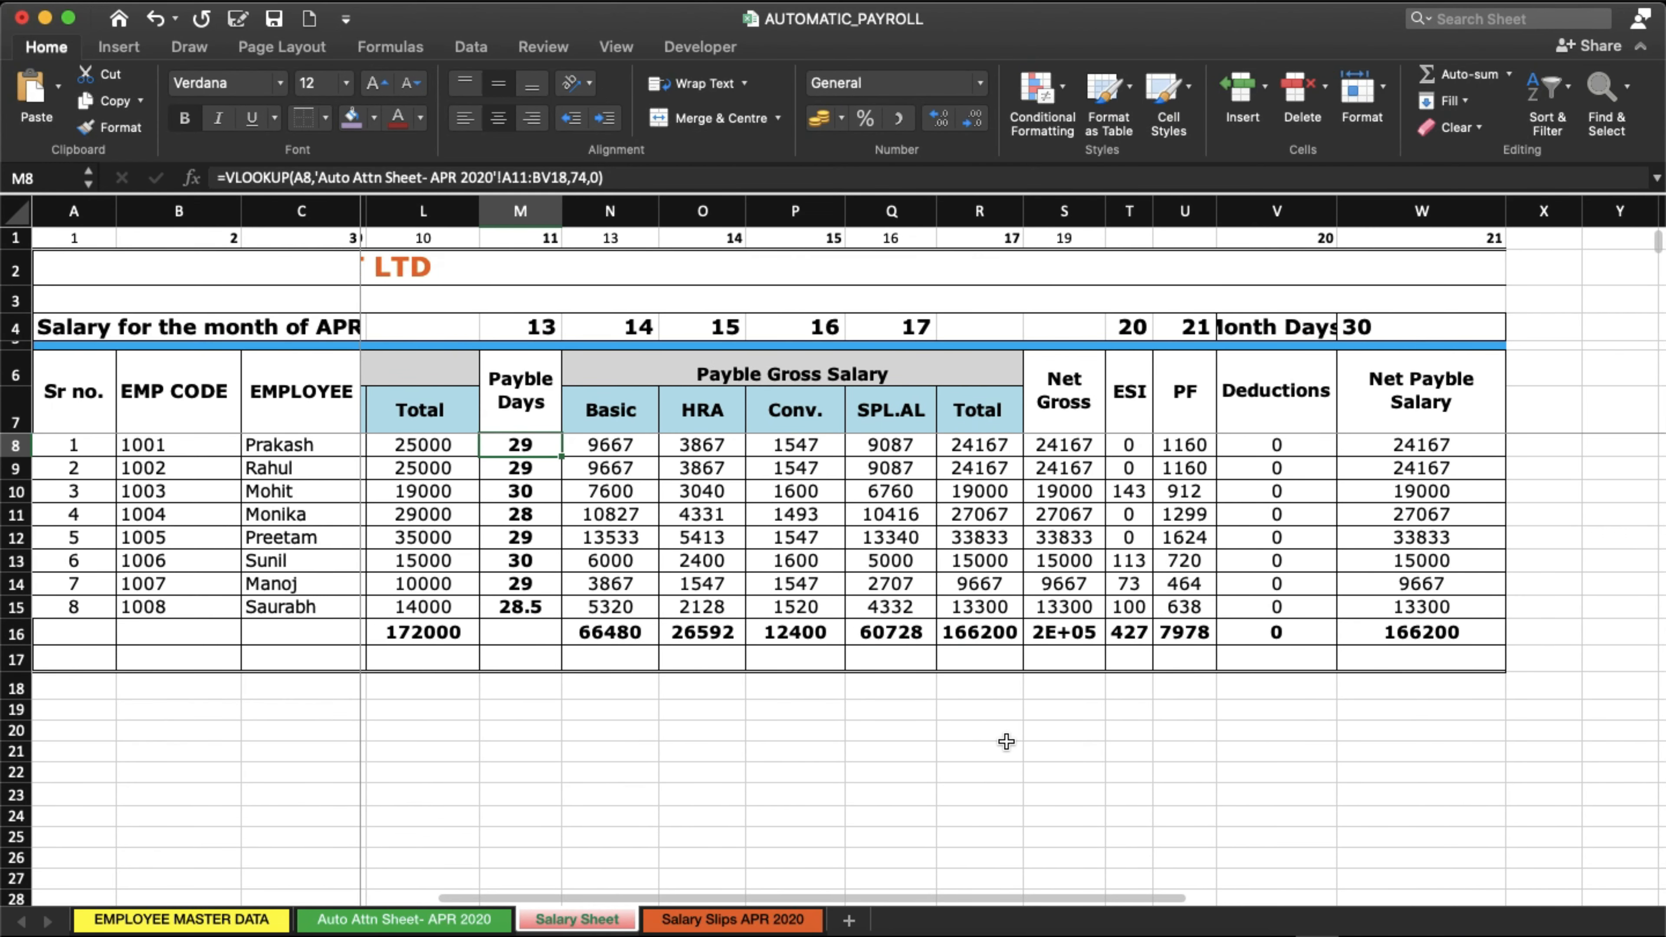
left_click(1378, 445)
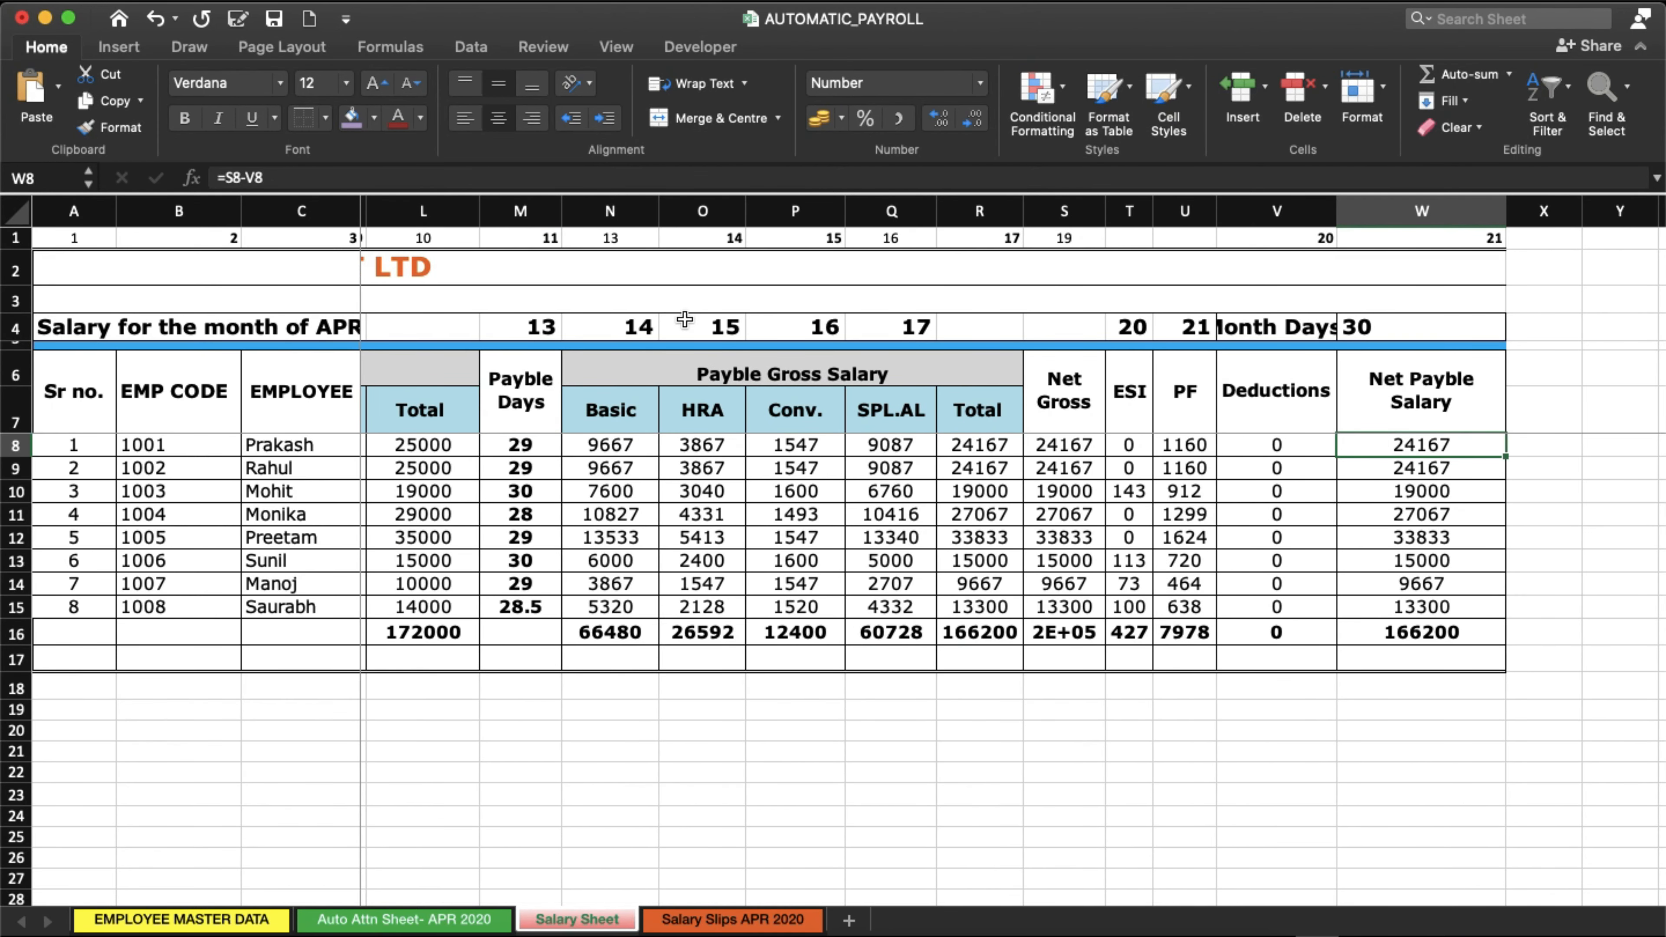
left_click(374, 177)
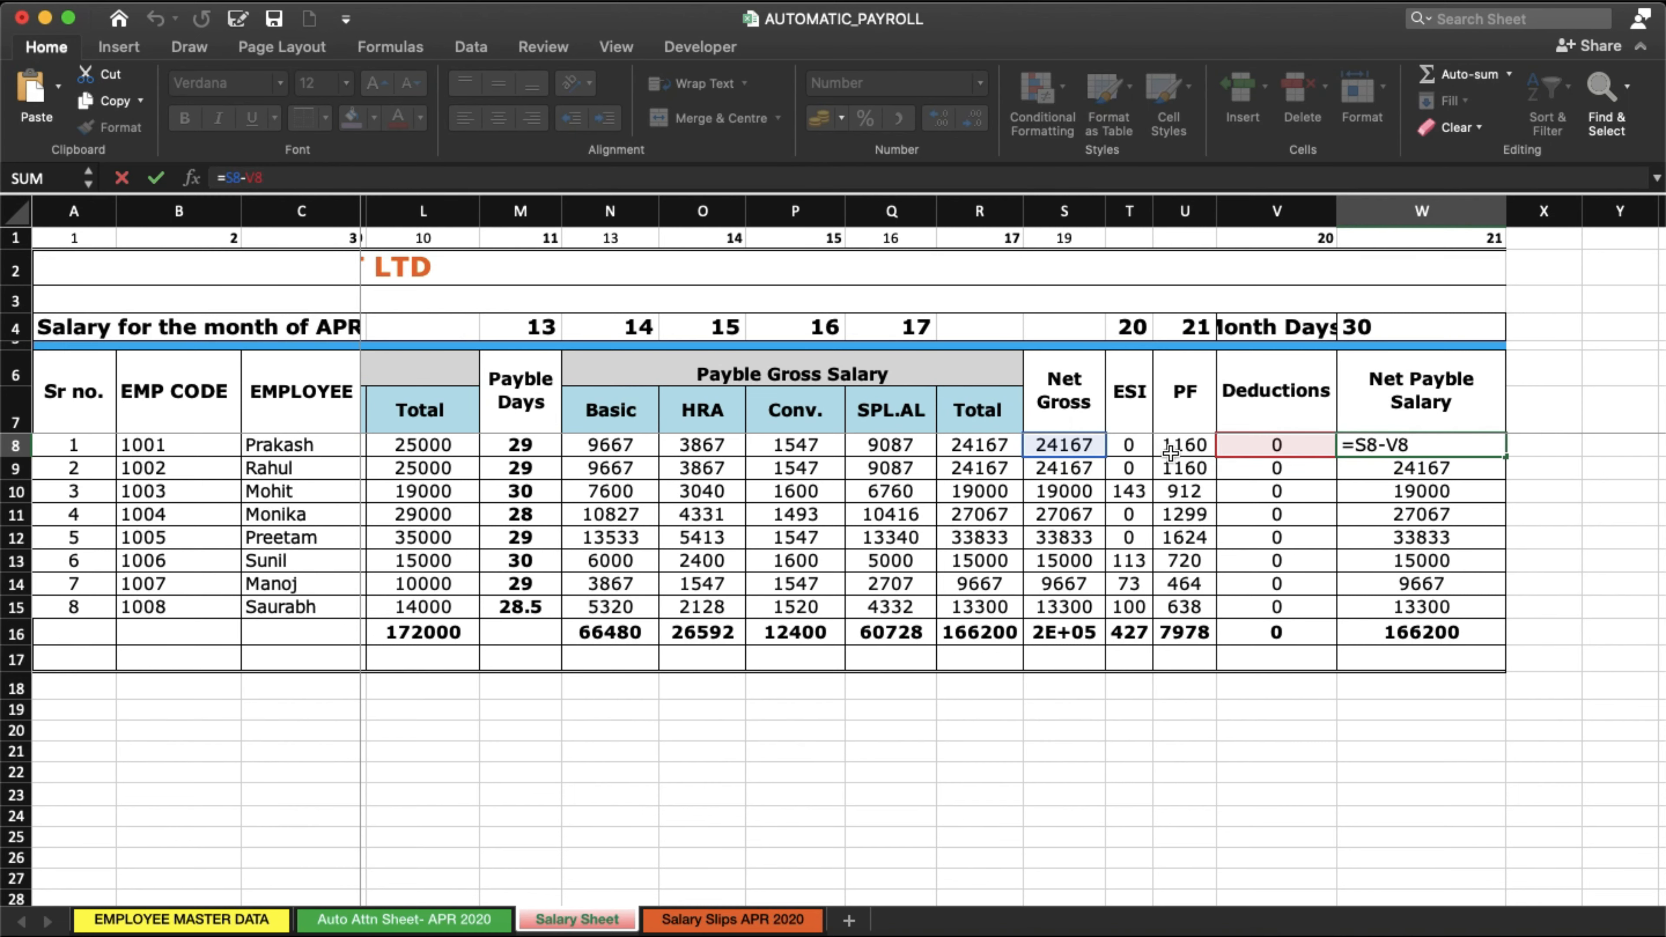
Enter the formula =T8+U8 in V8 so the first employee's Deductions add up ESI and PF.
left_click(1283, 450)
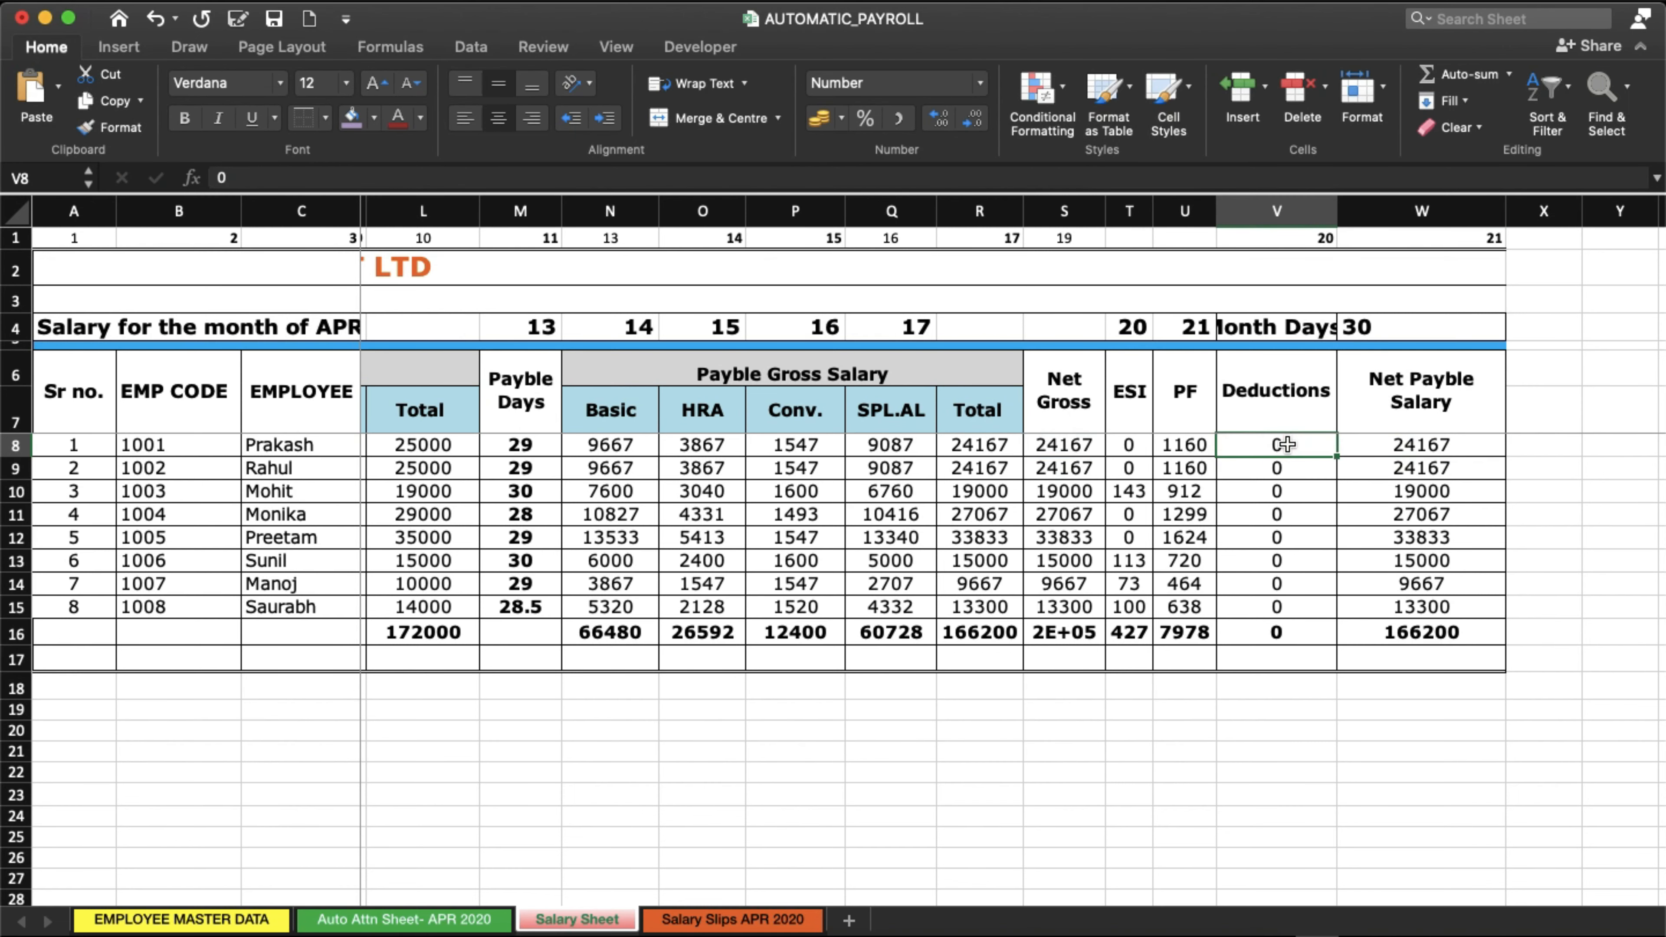
type("=")
key("Left")
key("Left")
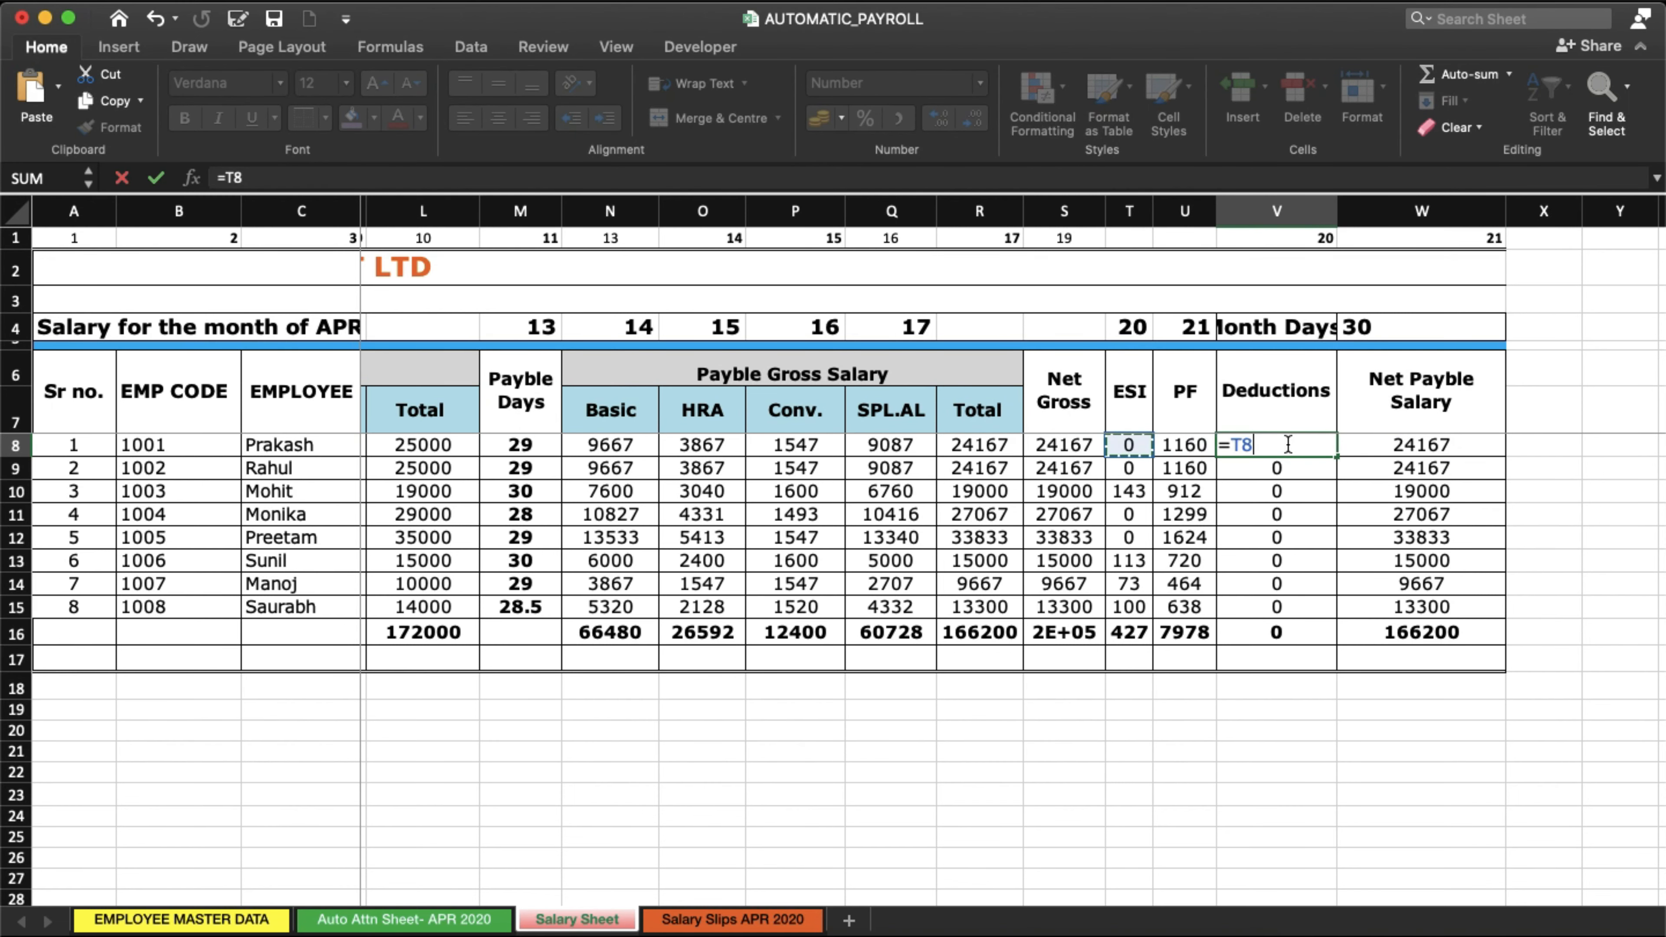
type("=")
key("Left")
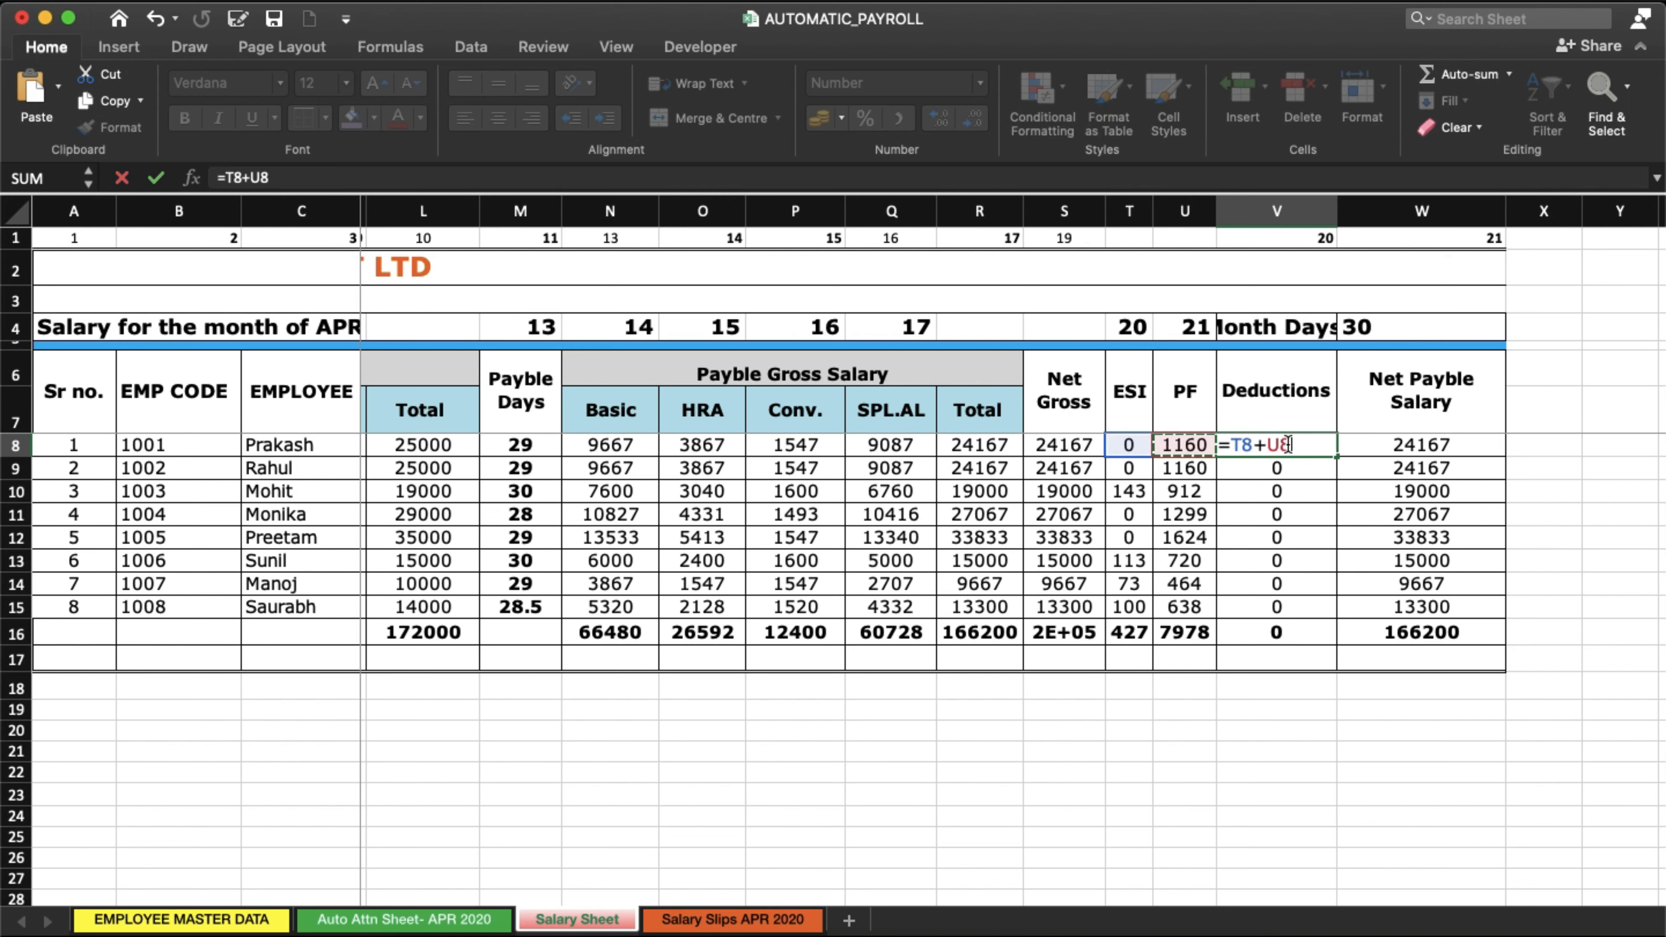
key("Return")
Copy the Deductions formula from V8 down to the remaining employees in V9:V15.
key("ctrl+d")
key("Down")
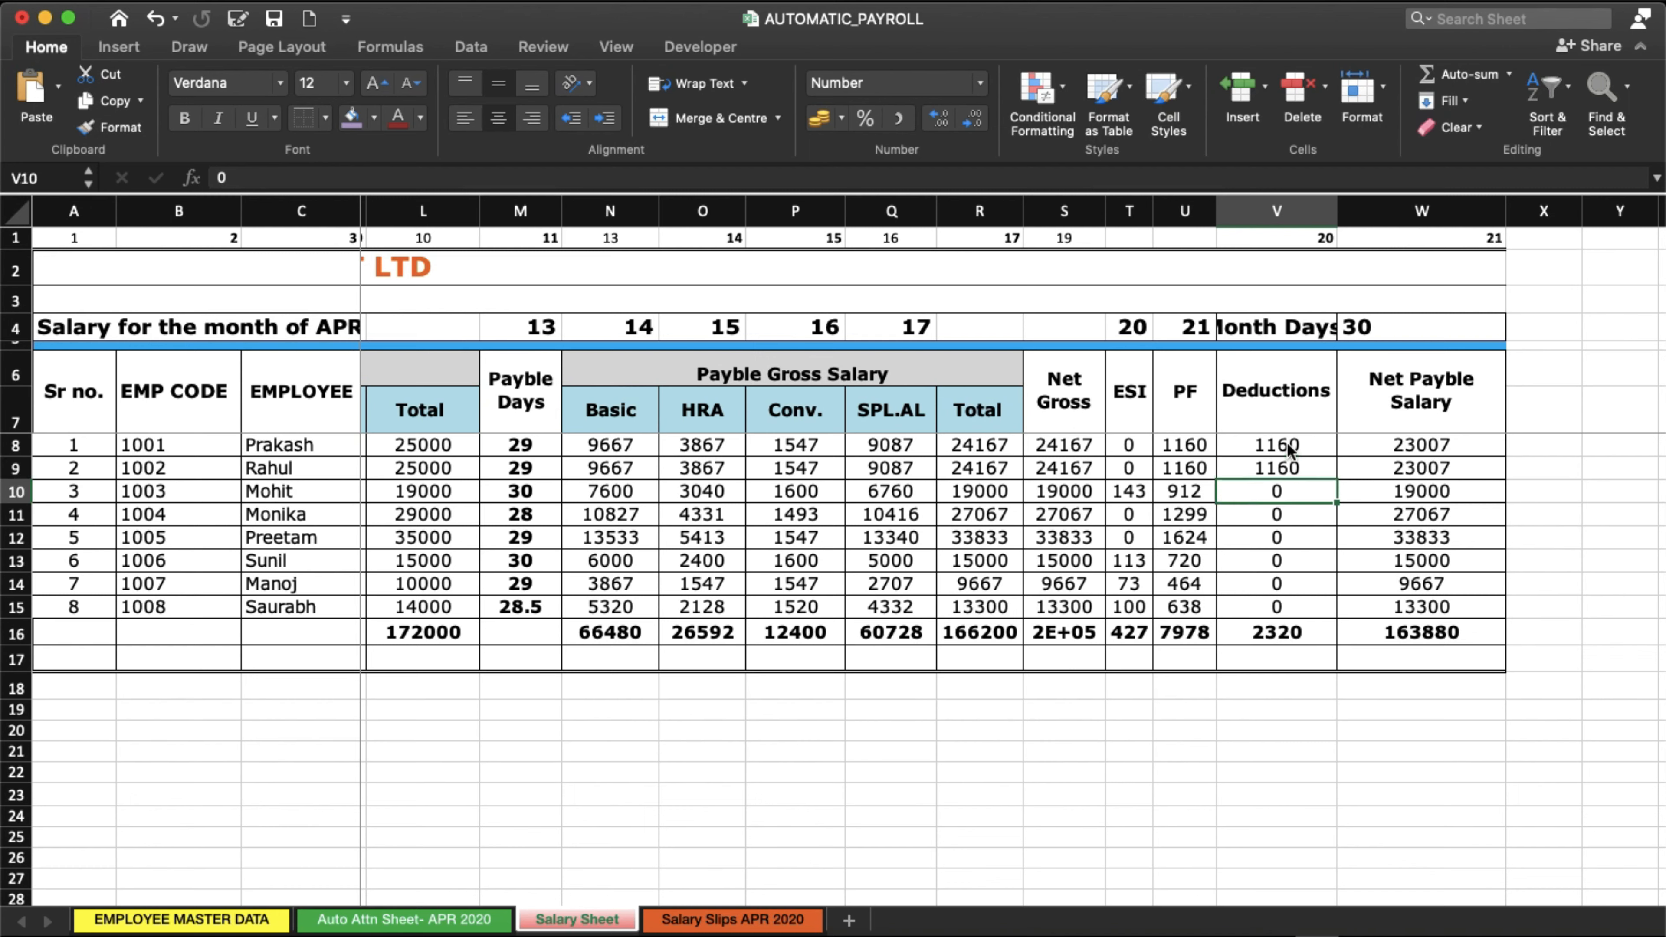
key("ctrl+d")
key("Down")
key("ctrl+d")
key("Down")
key("ctrl+d")
key("Down")
key("ctrl+d")
key("Down")
key("ctrl+d")
key("Down")
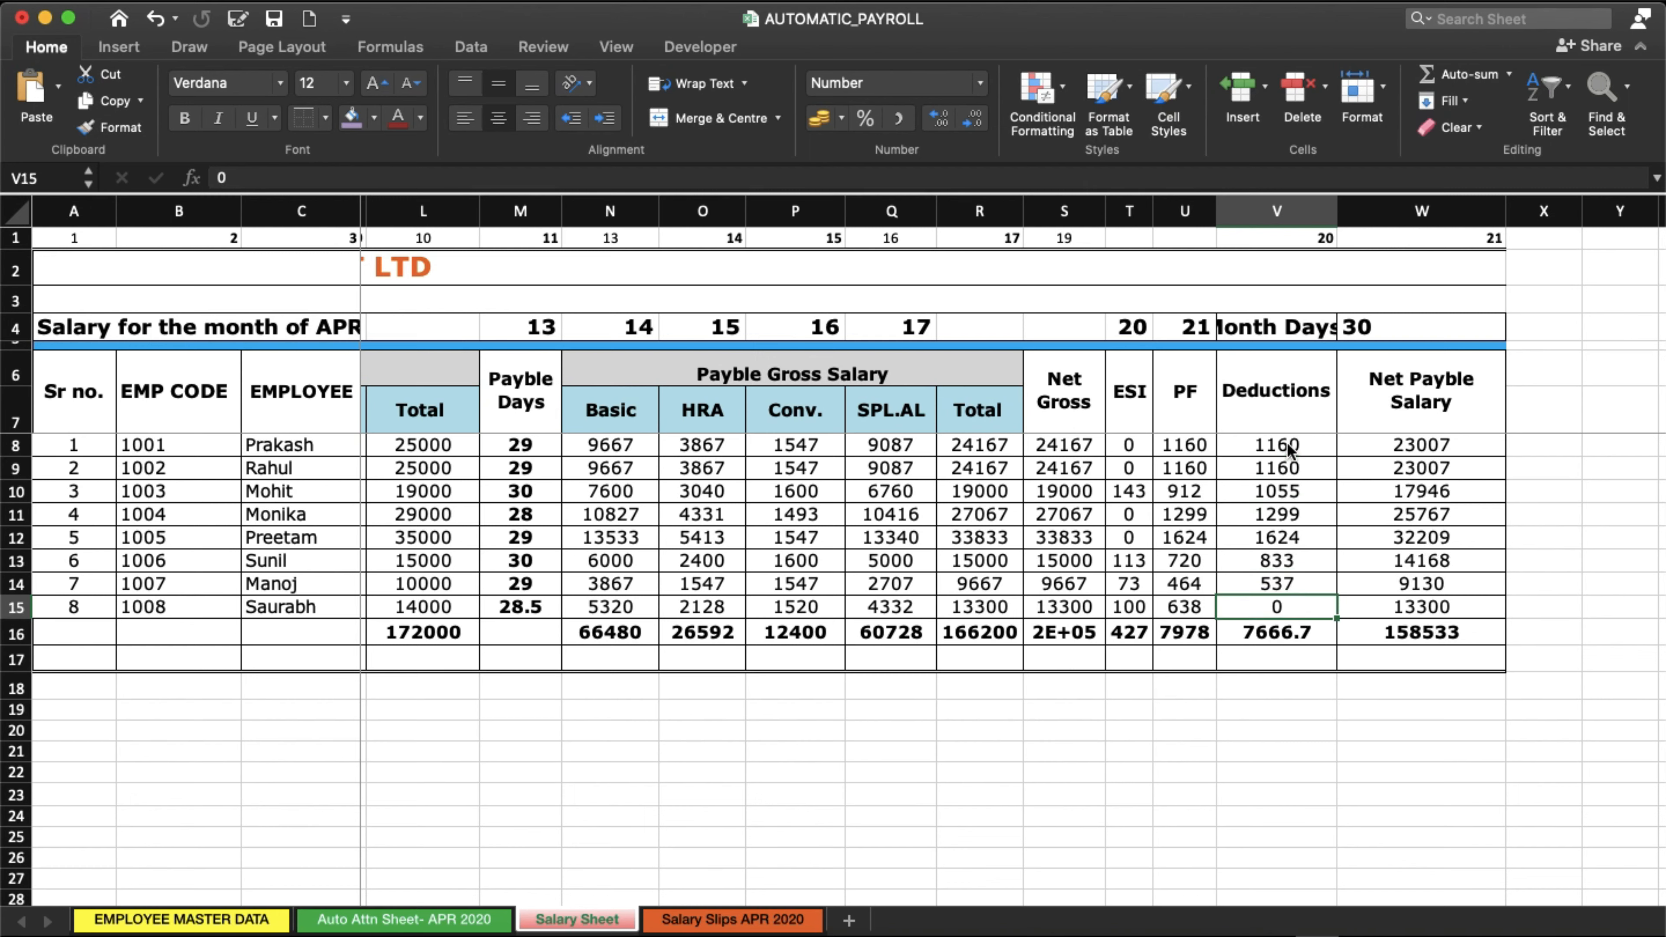
key("ctrl+d")
key("Down")
Compare the first employee's Net Payble Salary in W8 with the Net Payable amount on the salary slip.
left_click(1459, 448)
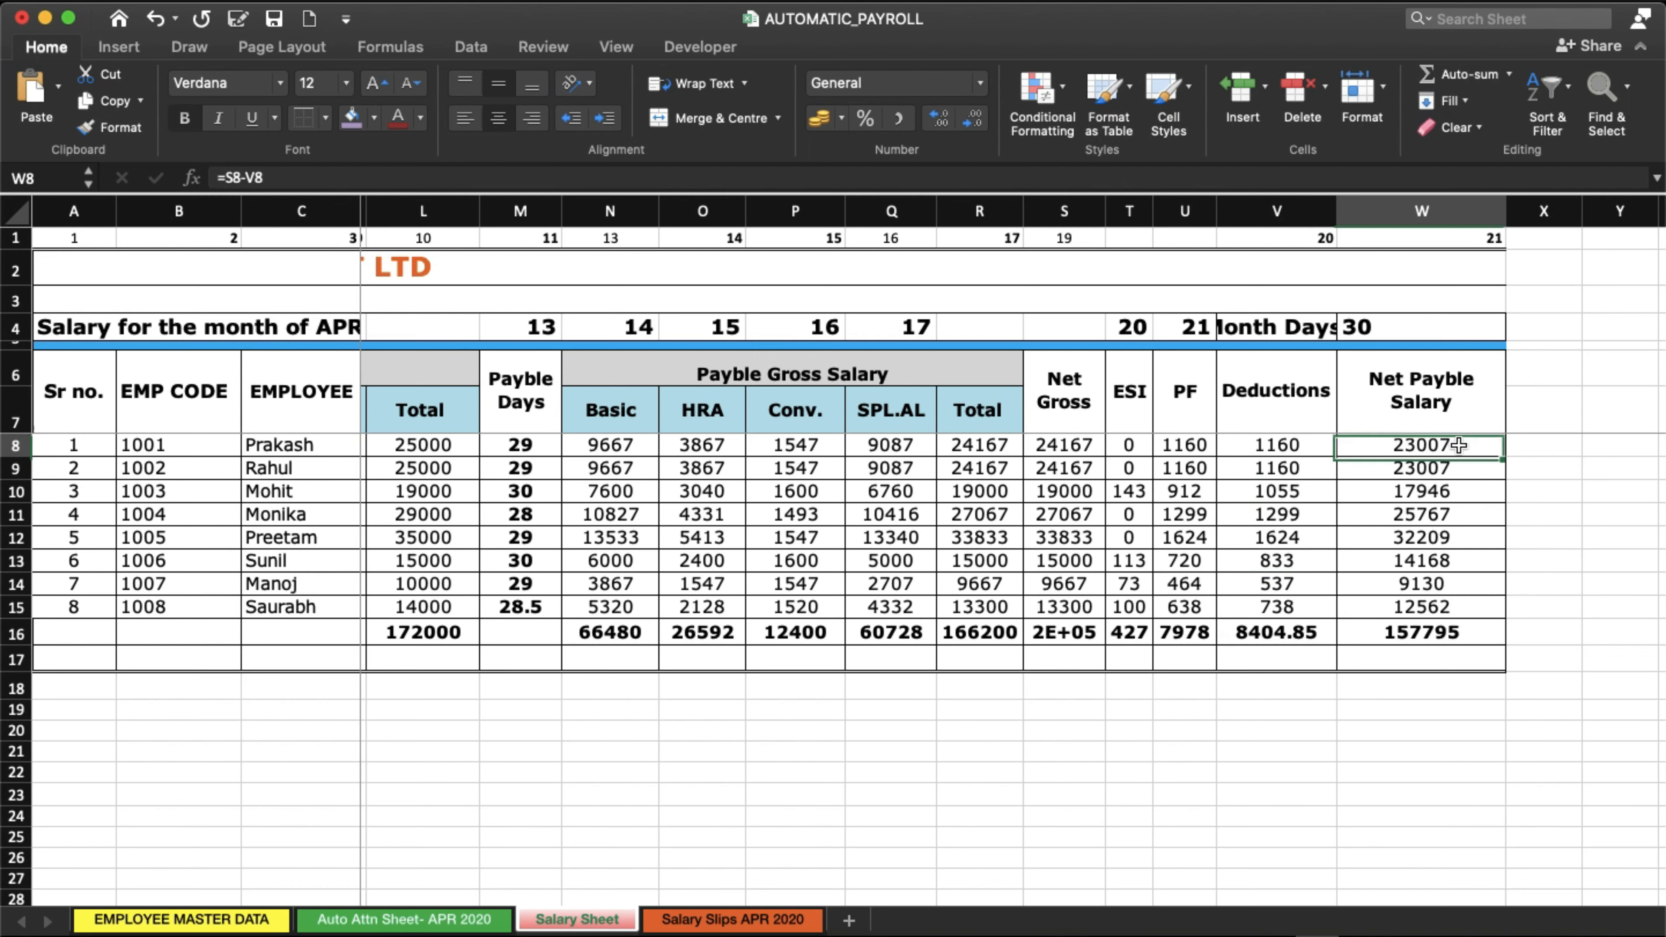
left_click(701, 921)
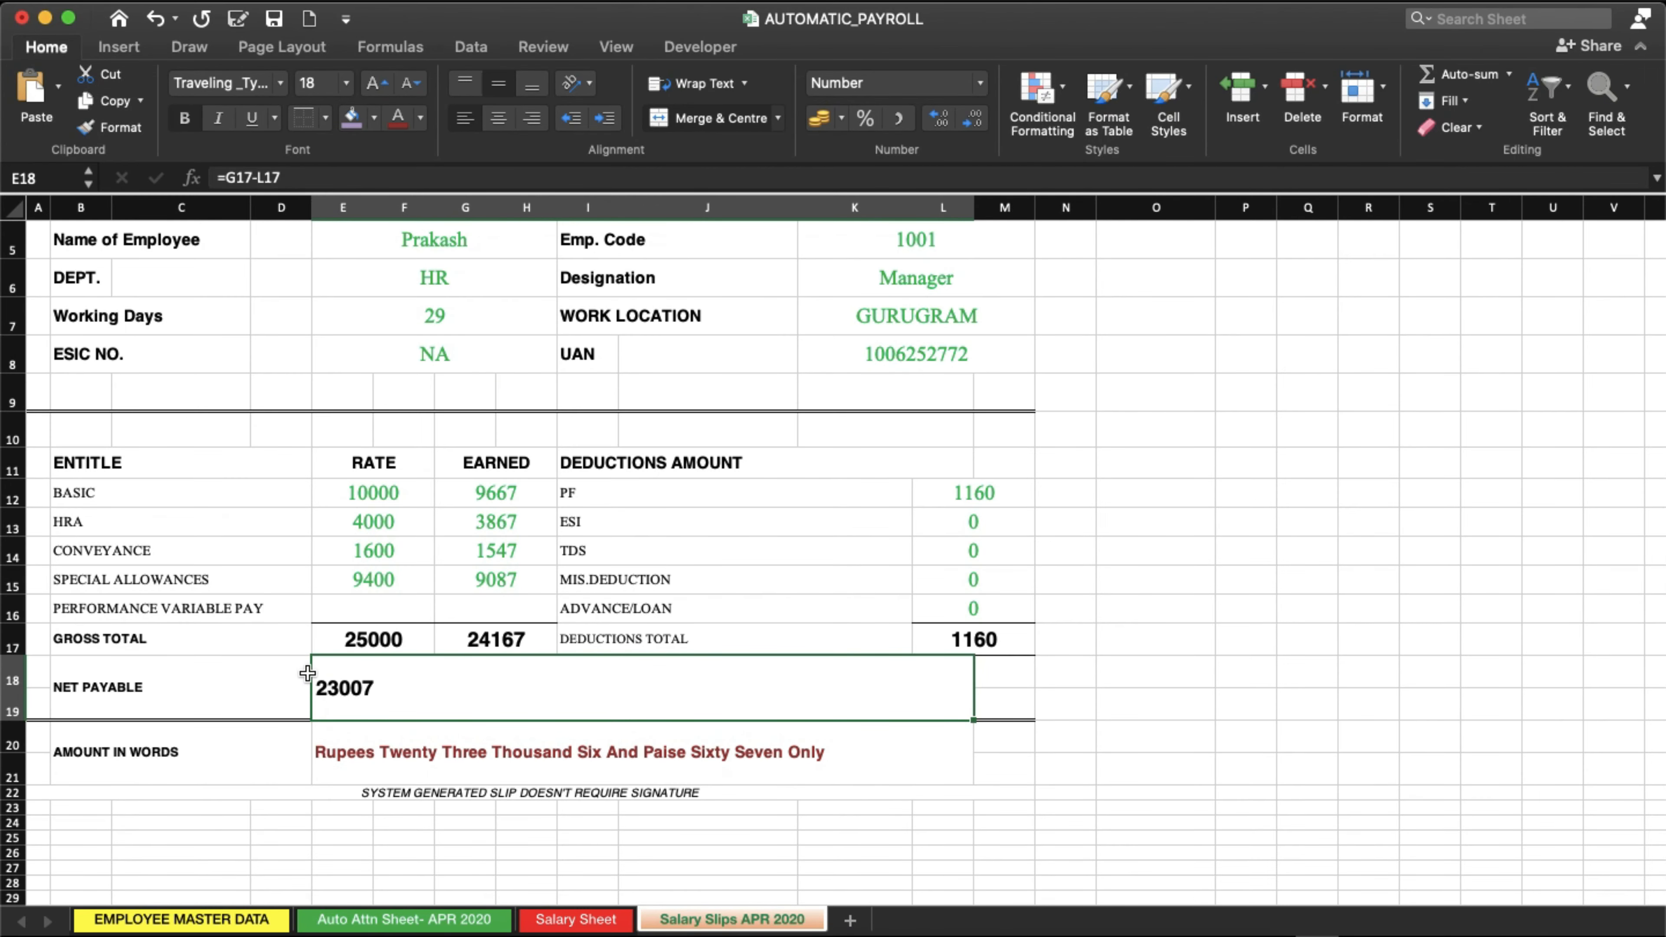
scroll(668, 786, "up", 2)
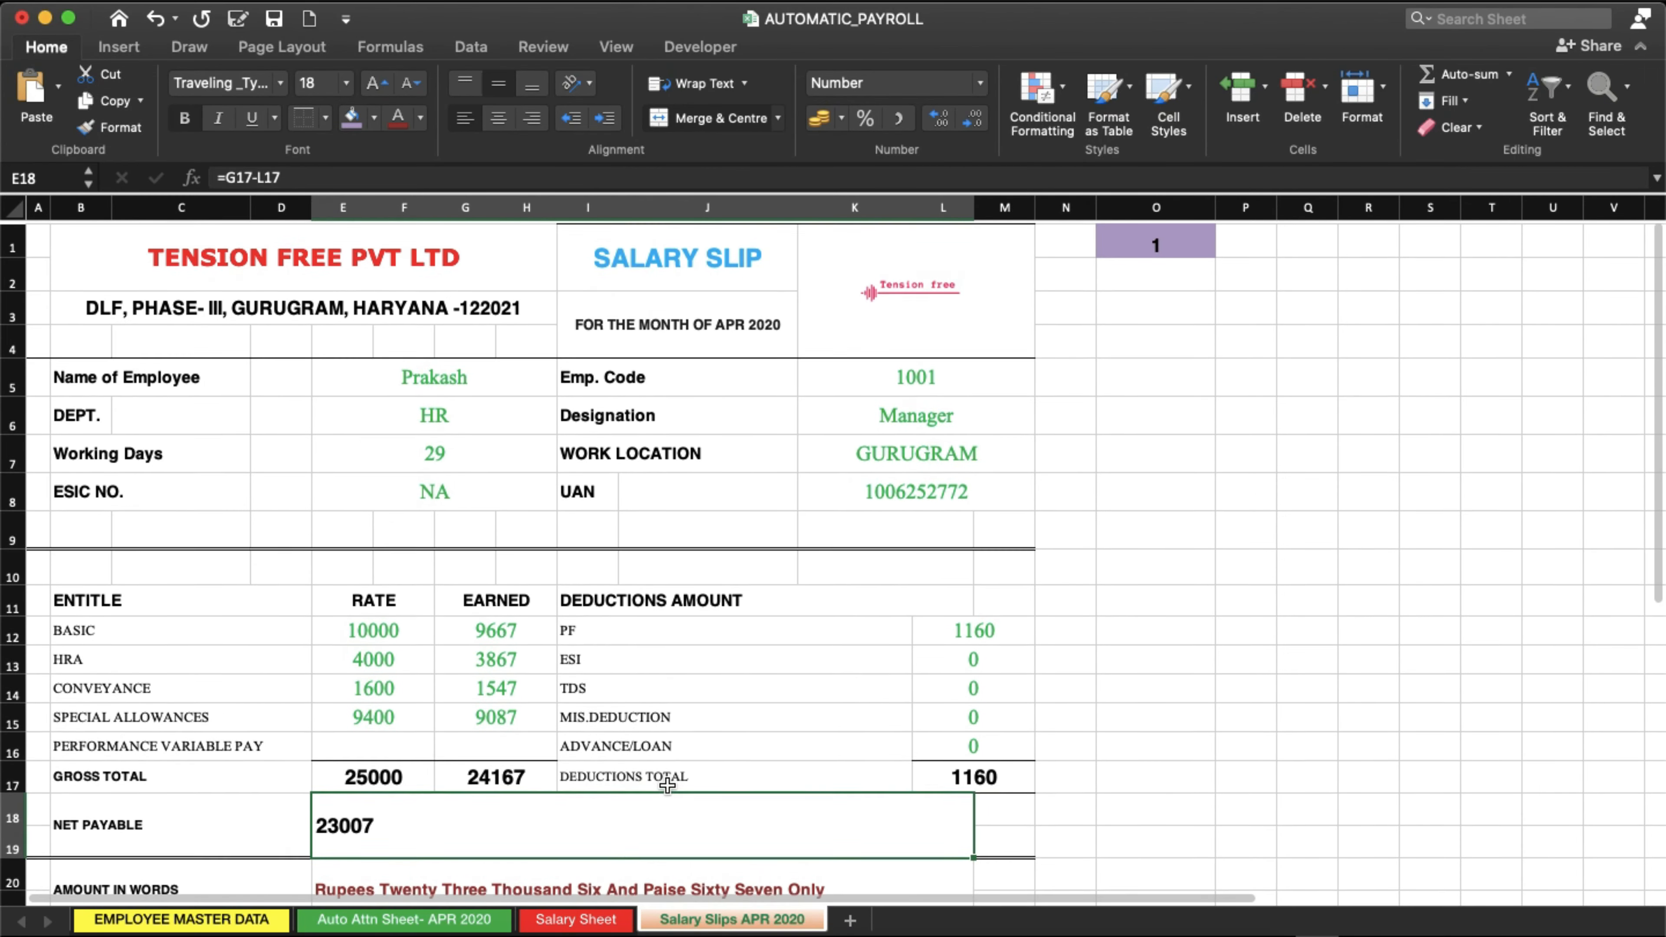
Set the salary slip's employee selector in O1 to 8.
left_click(1169, 241)
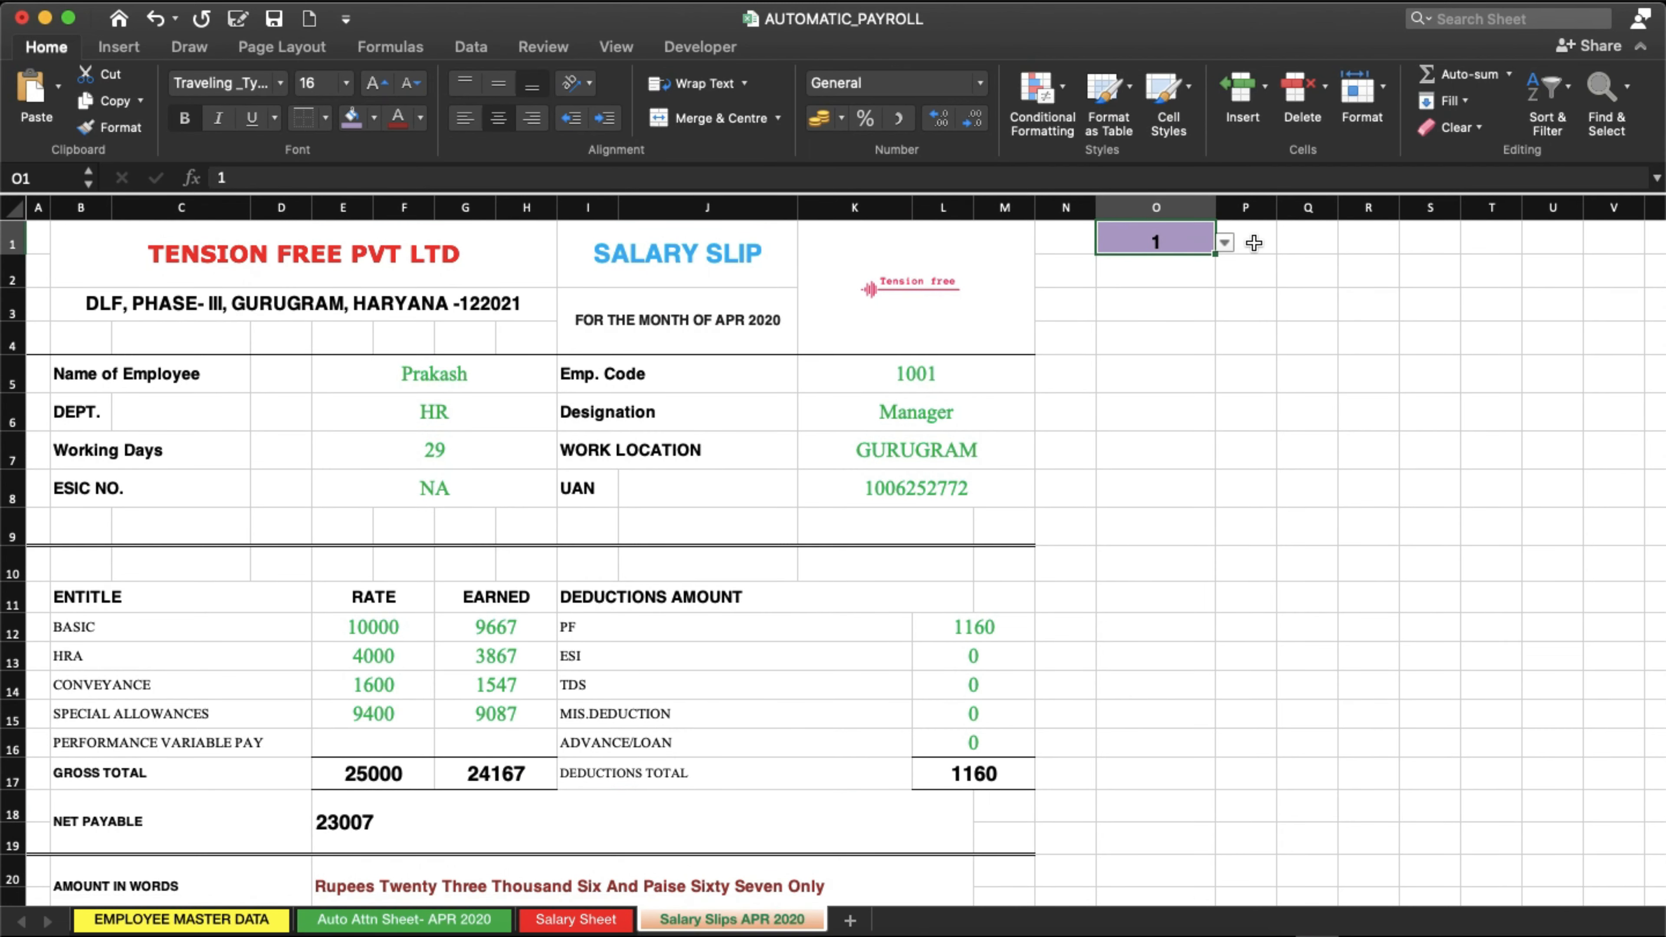
left_click(1225, 242)
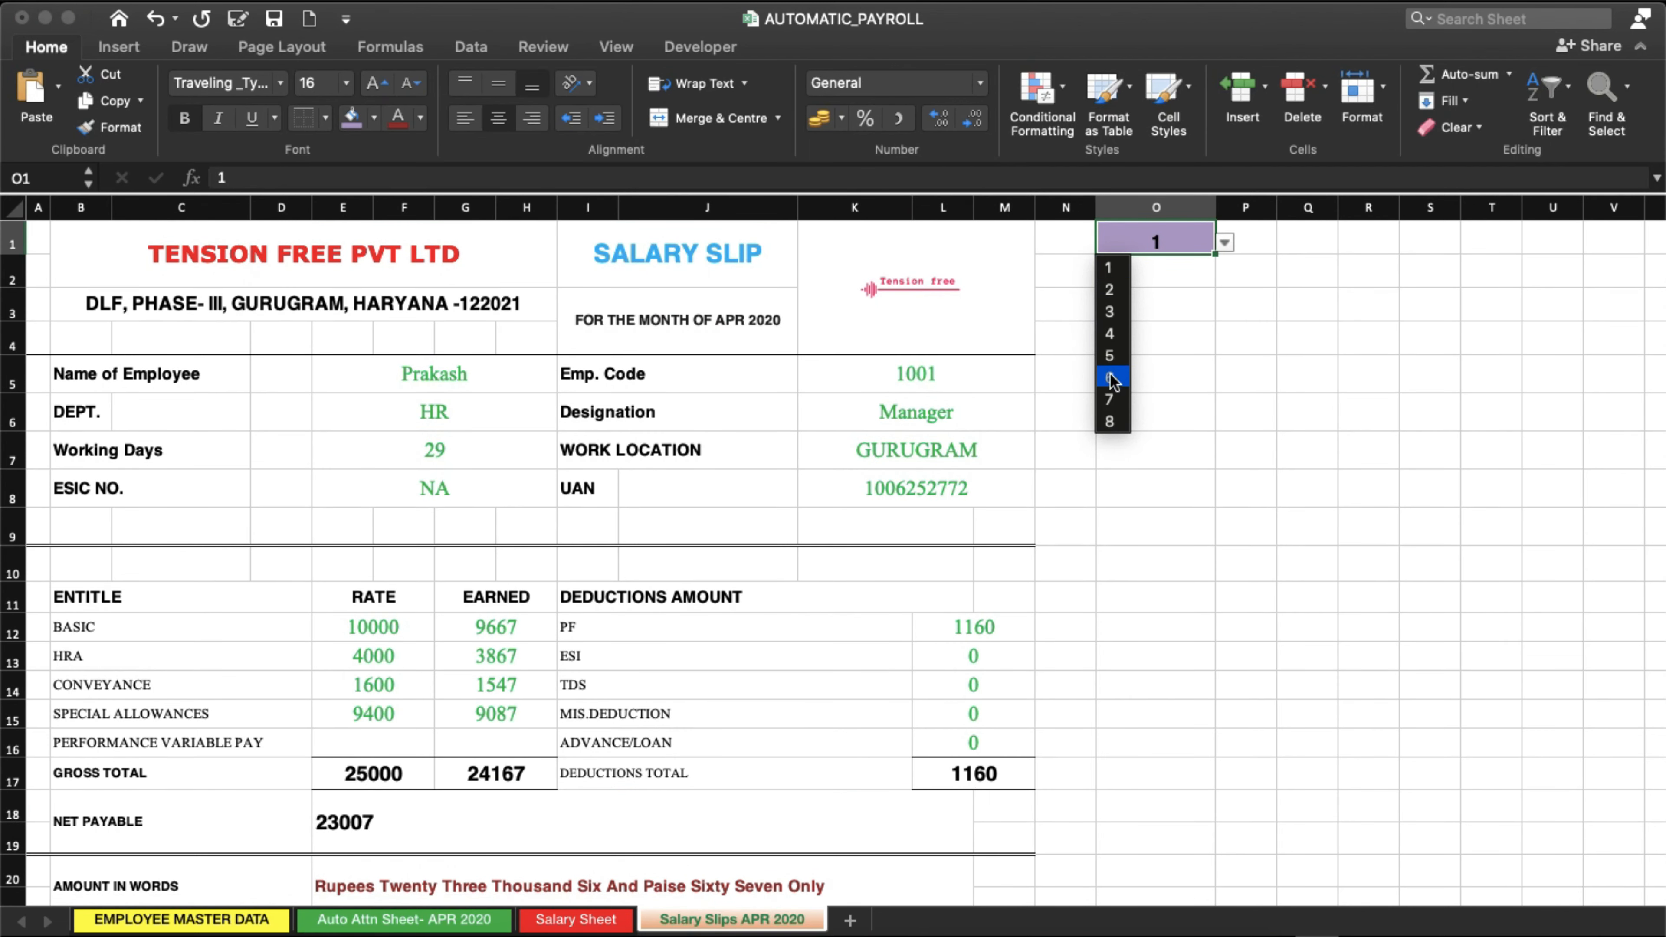
left_click(1122, 424)
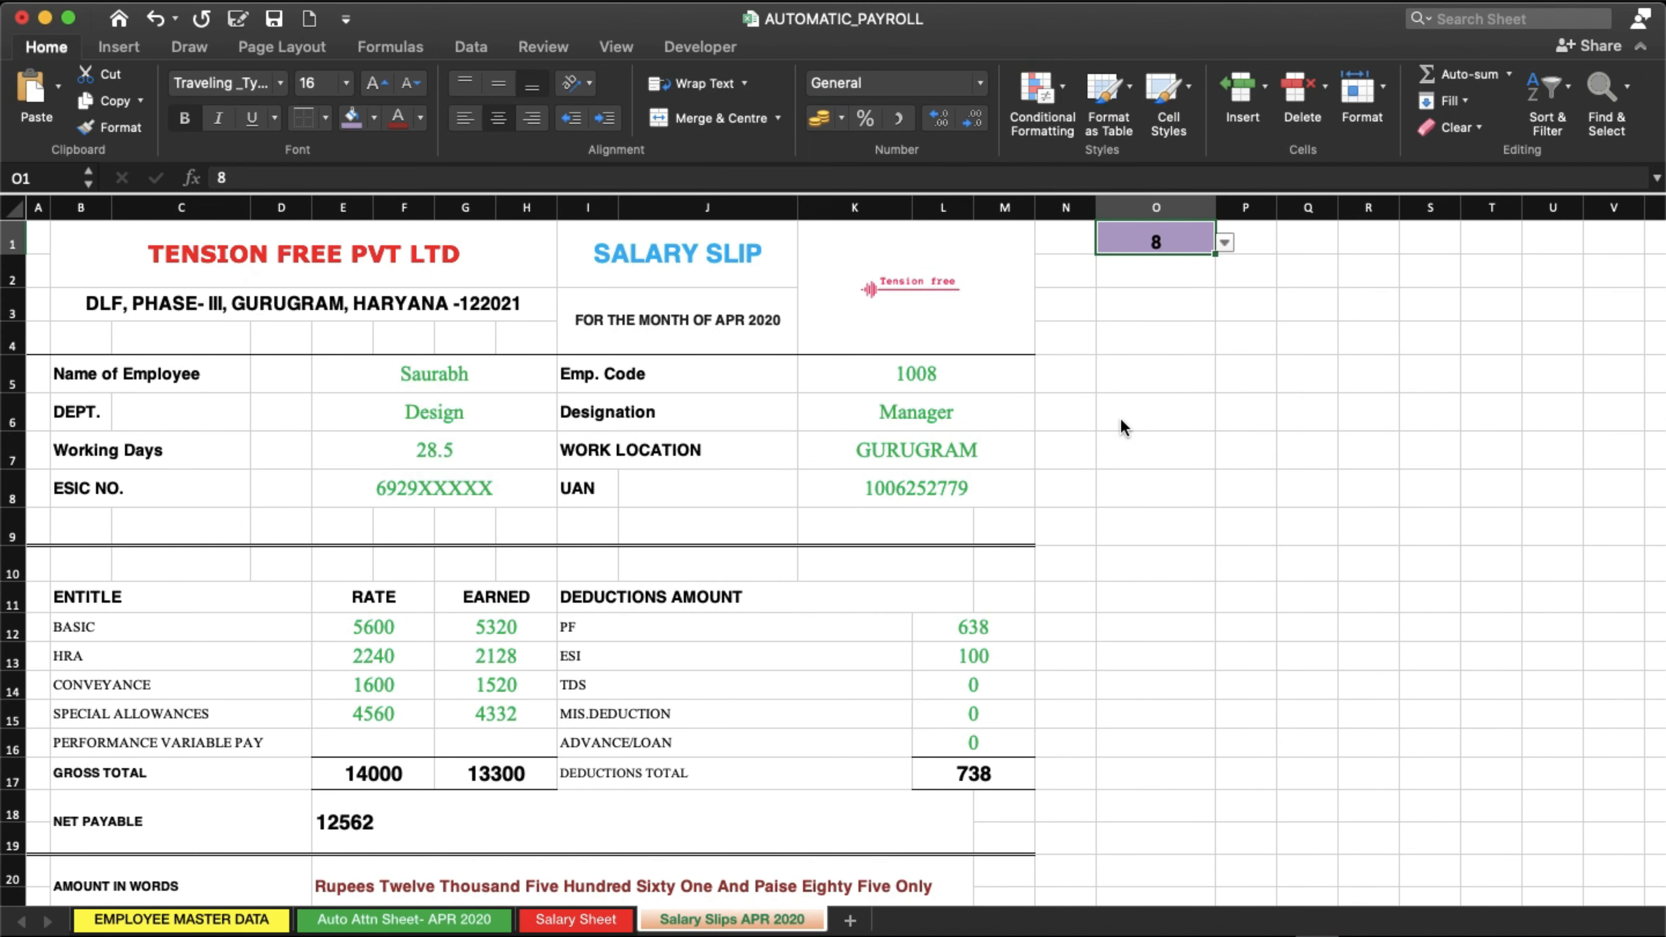
Check employee 8's slip against the Payble Days in M15 and Net Payble Salary in W15 of the Salary Sheet.
scroll(750, 582, "down", 5)
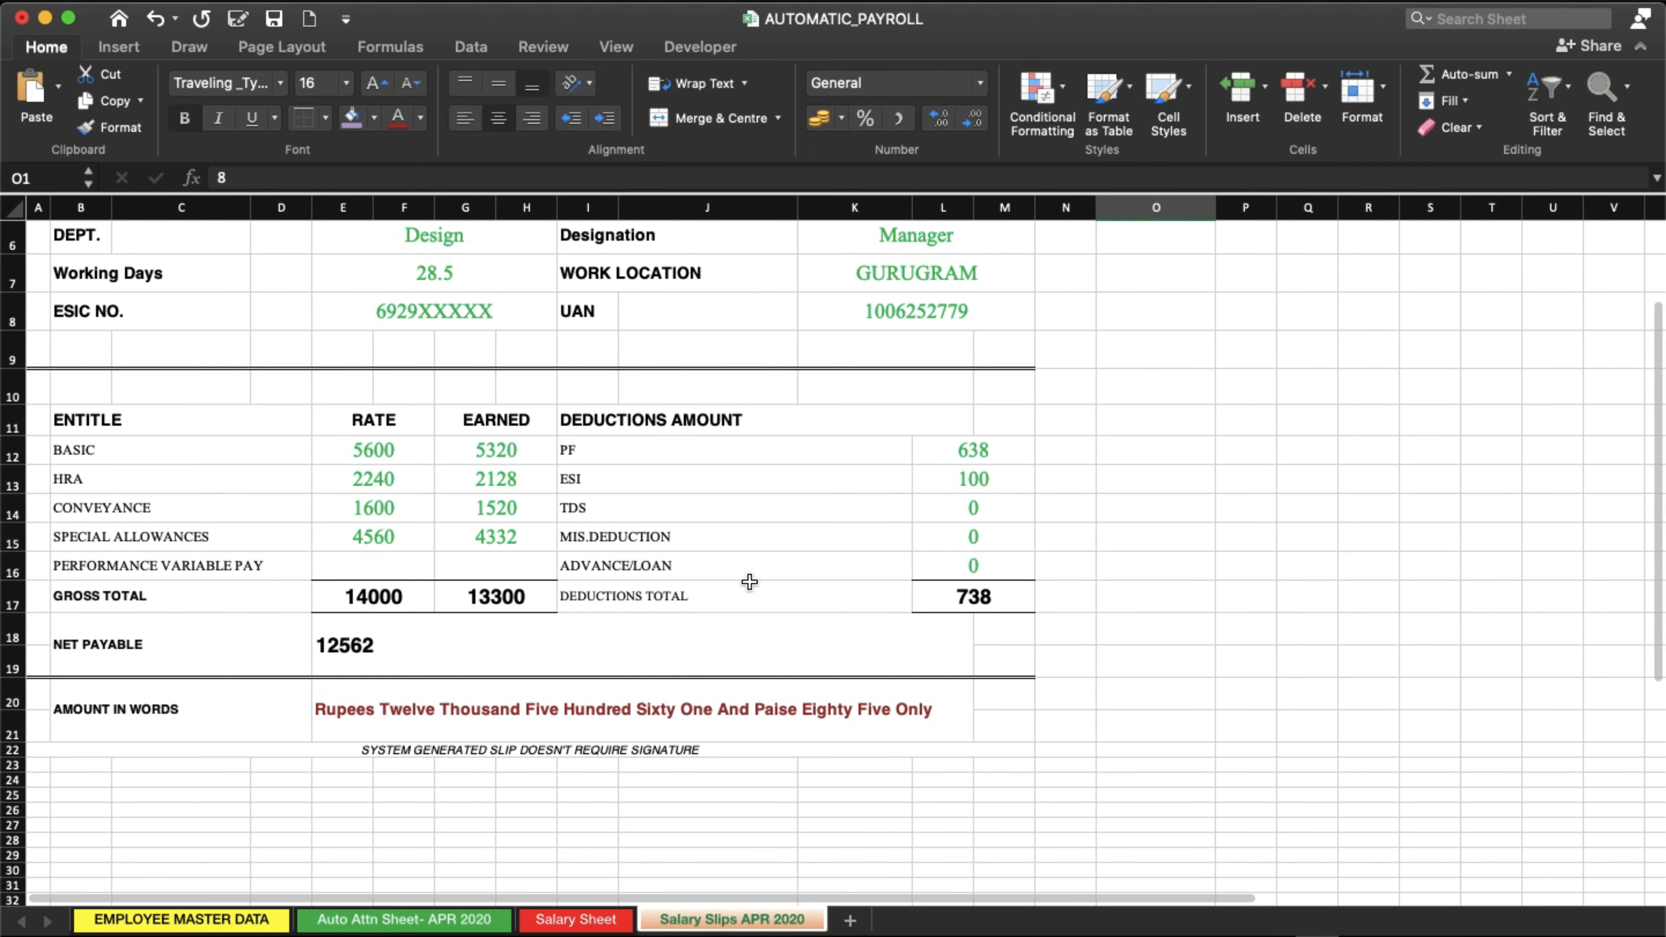
left_click(571, 919)
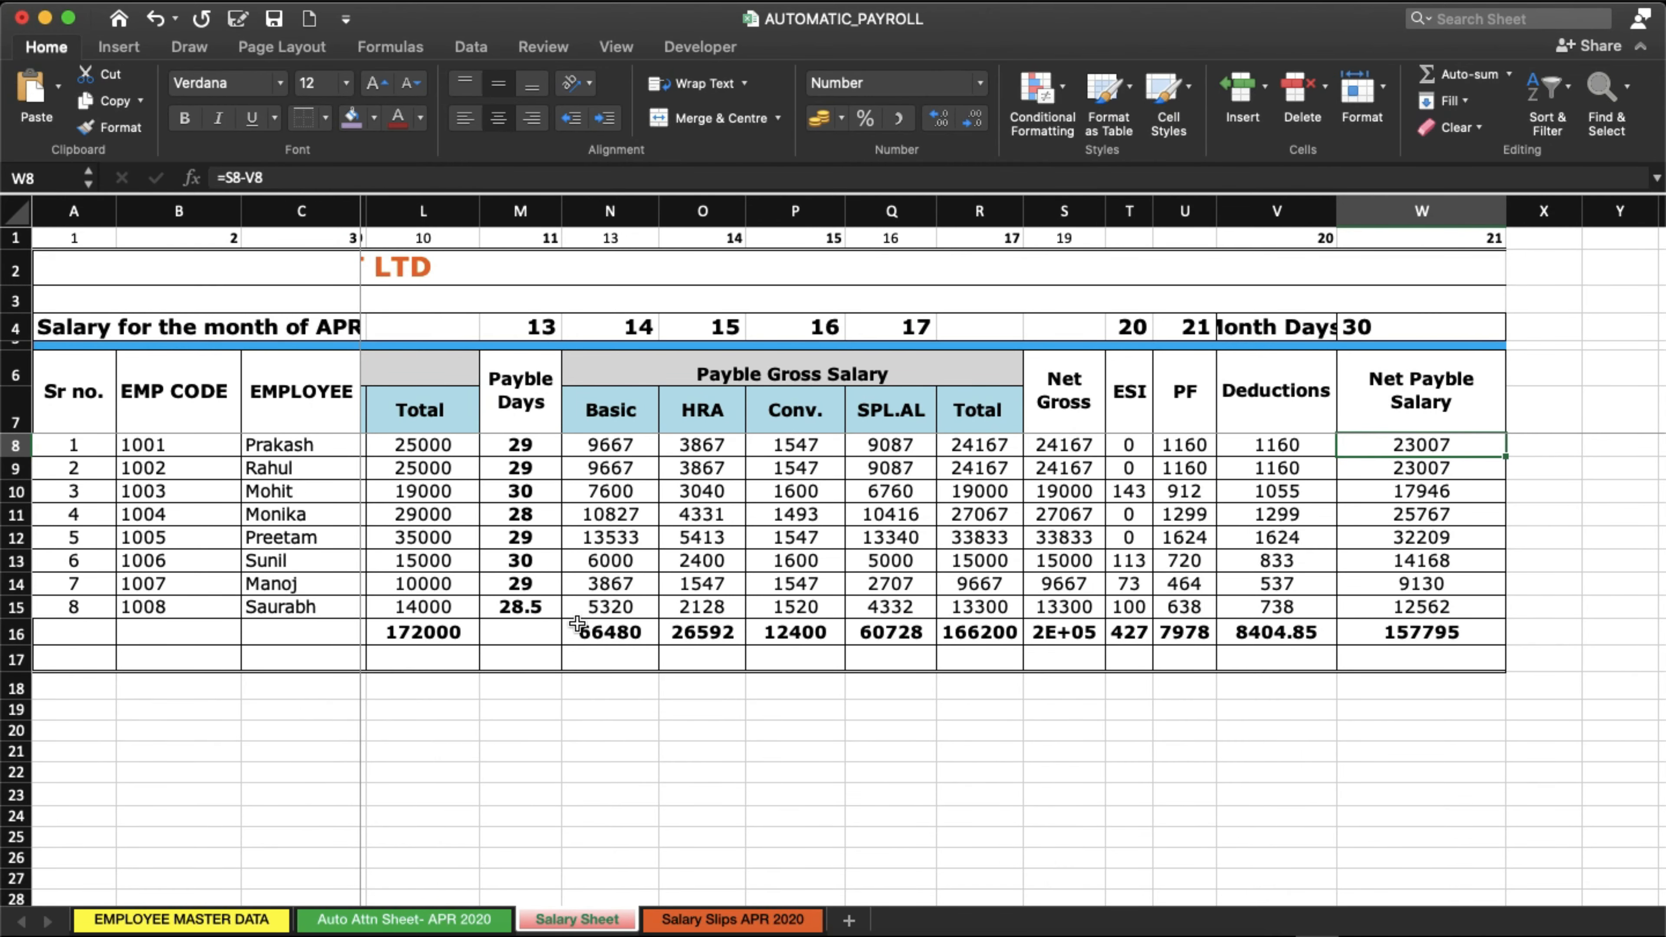
left_click(534, 604)
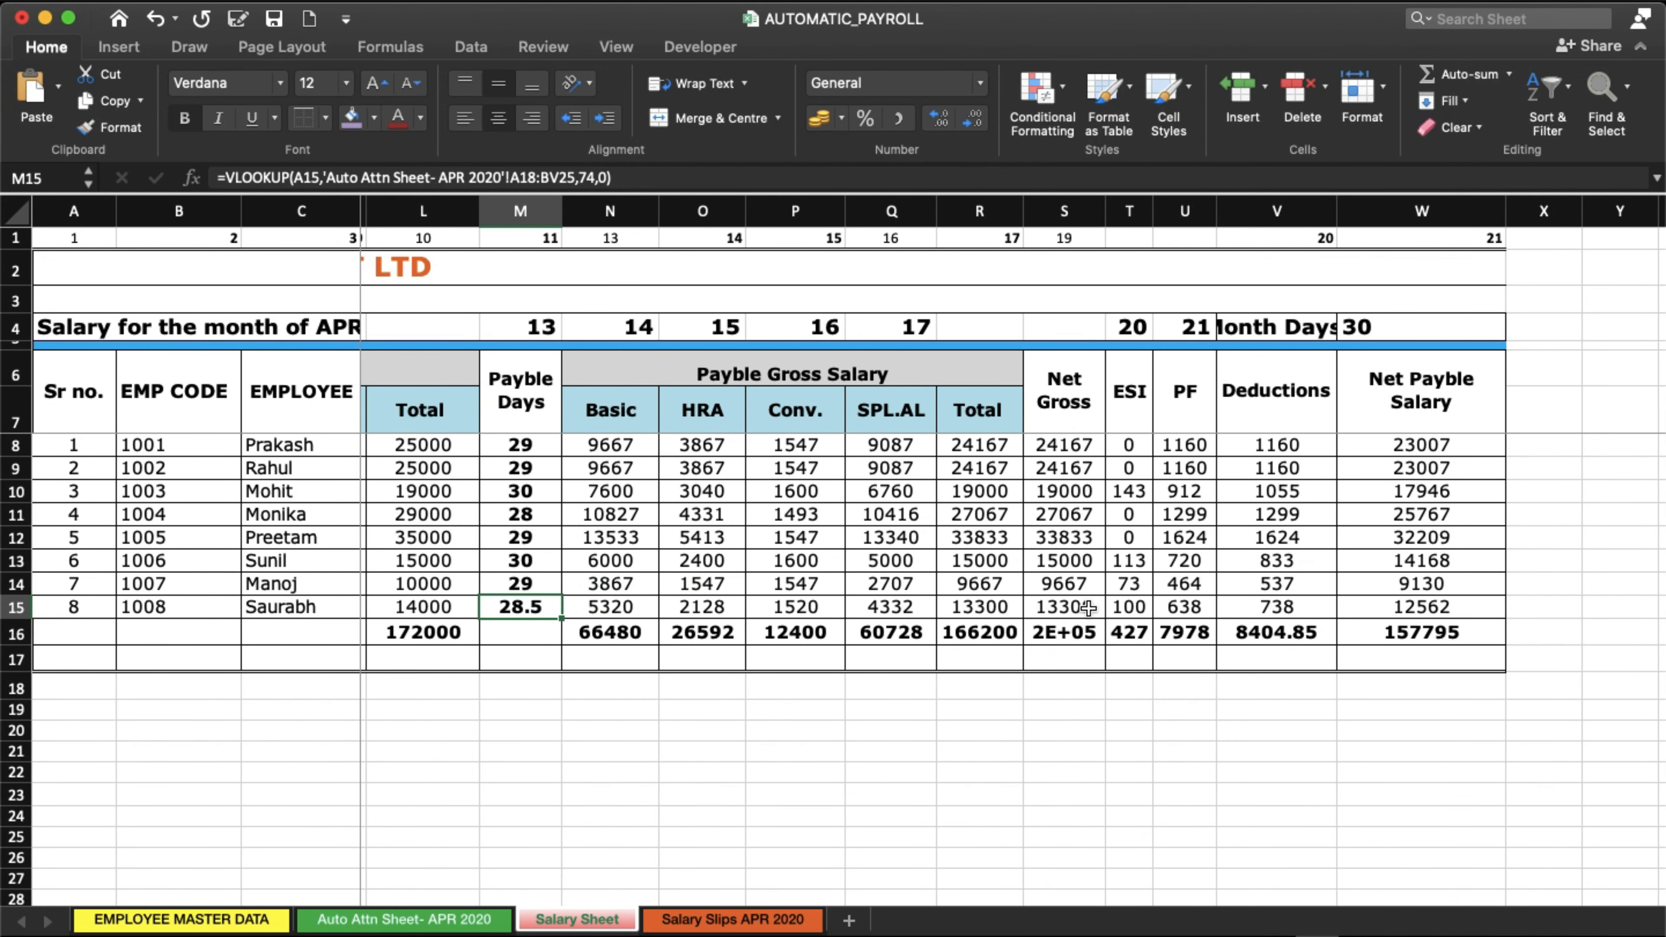
left_click(1404, 608)
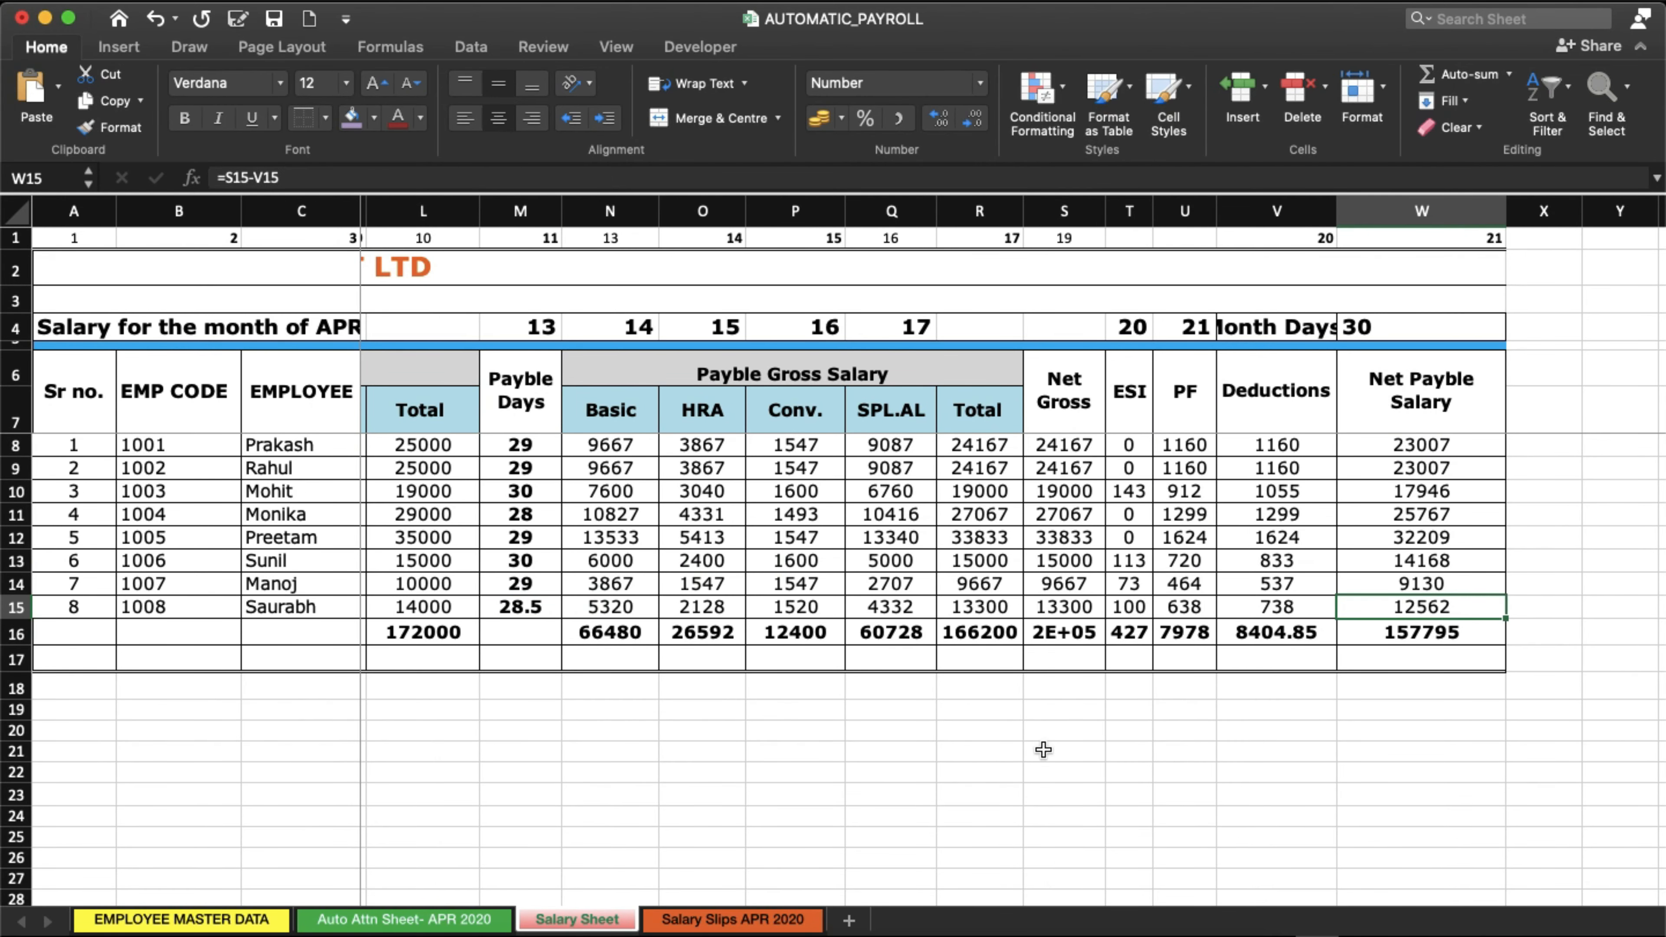
left_click(732, 920)
scroll(628, 752, "down", 1)
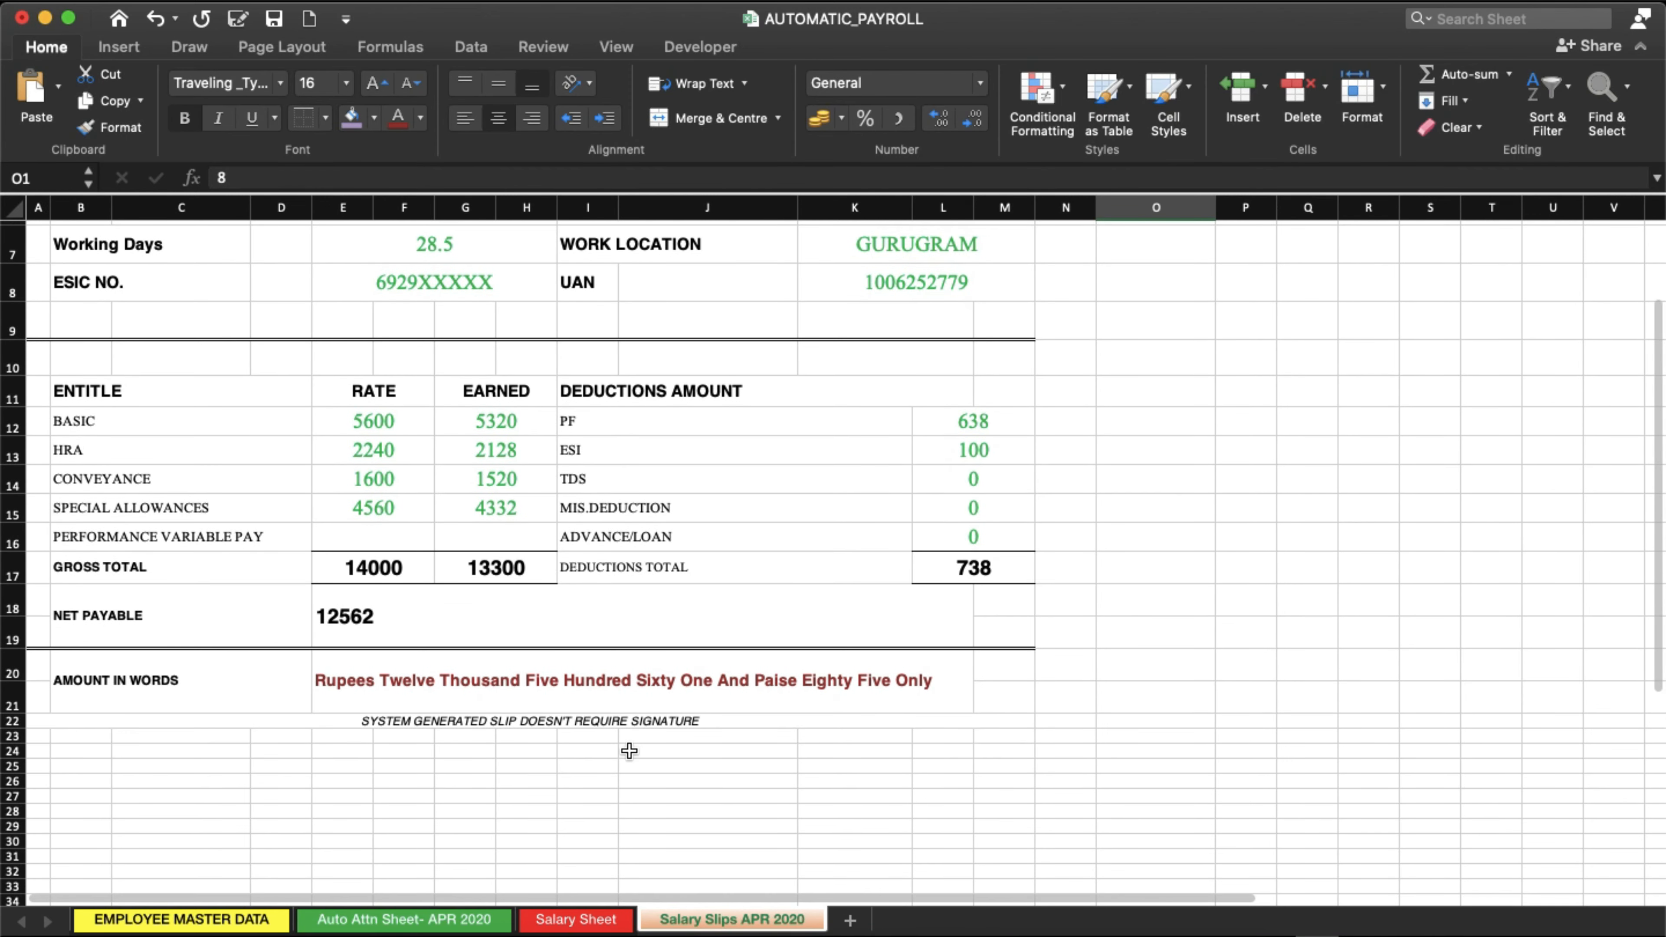
scroll(448, 485, "up", 3)
left_click(372, 342)
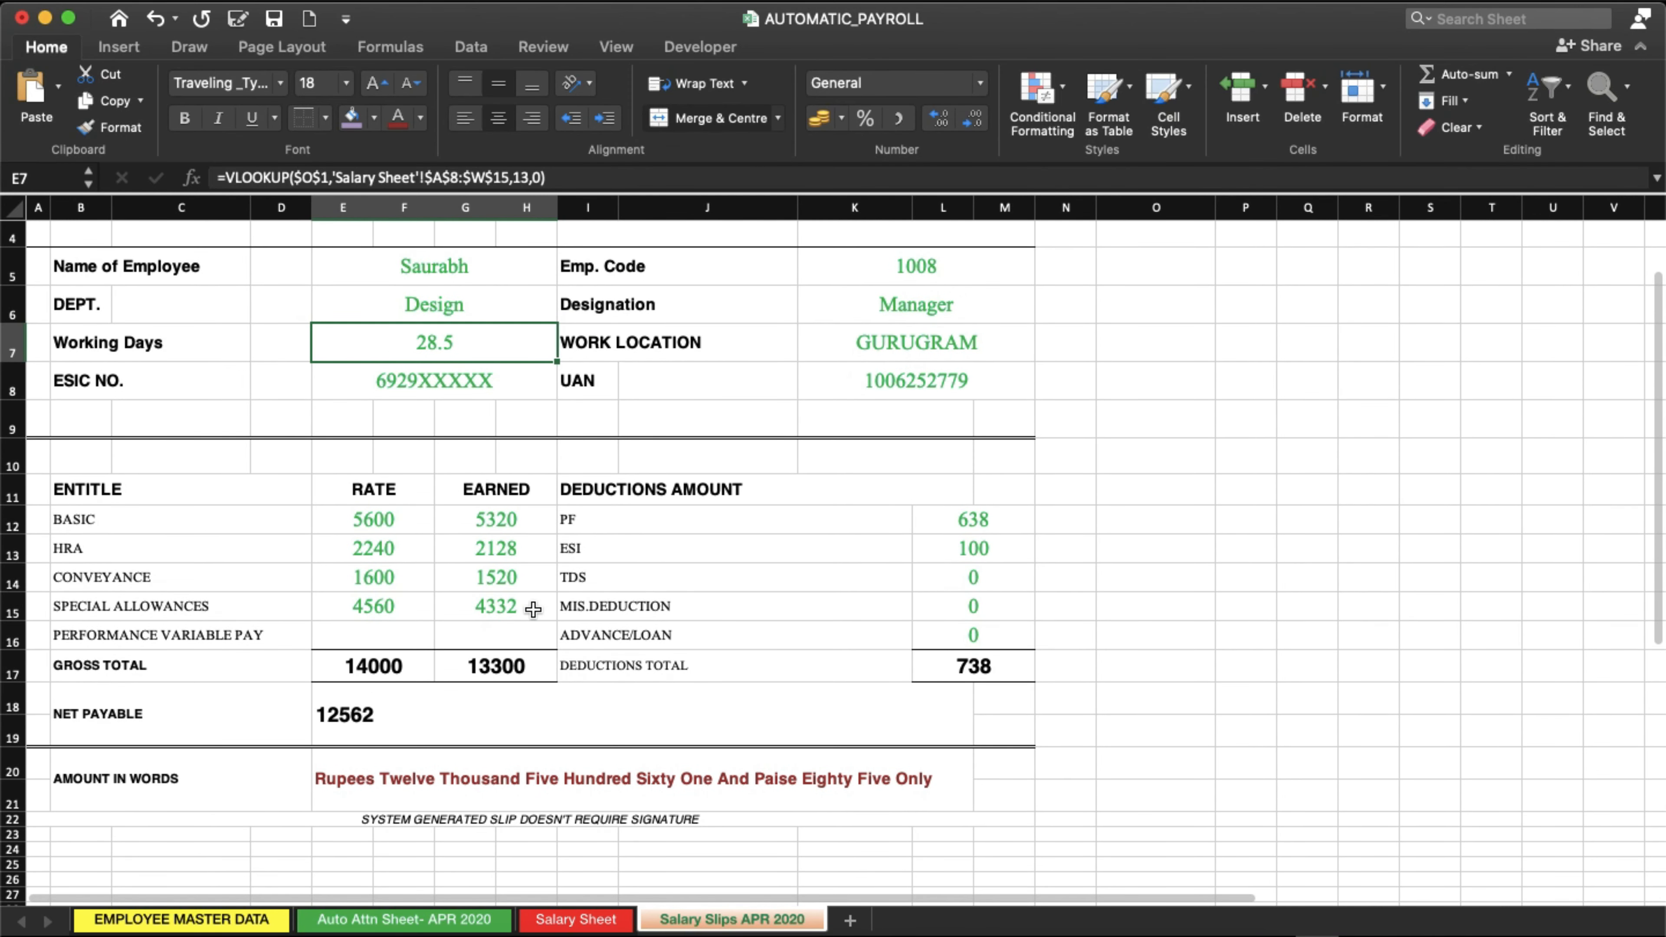
Examine the salary slip's formulas for earned gross total in G17, deductions total in L17, Net Payable in E18 and amount in words in E20.
left_click(489, 674)
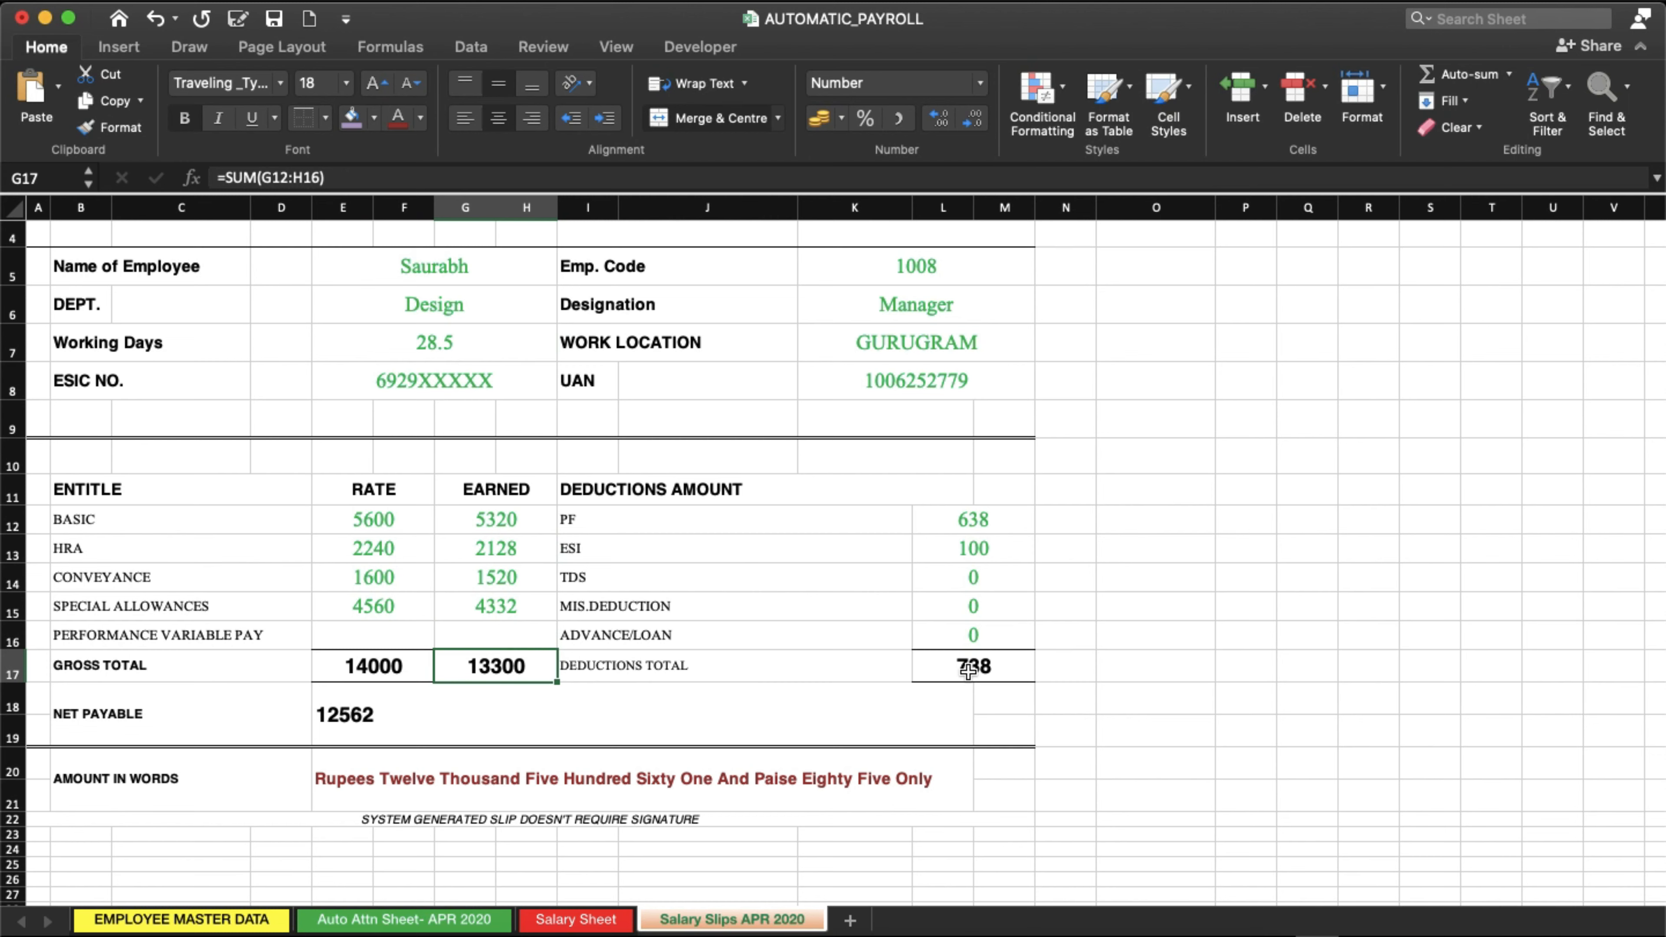
left_click(935, 667)
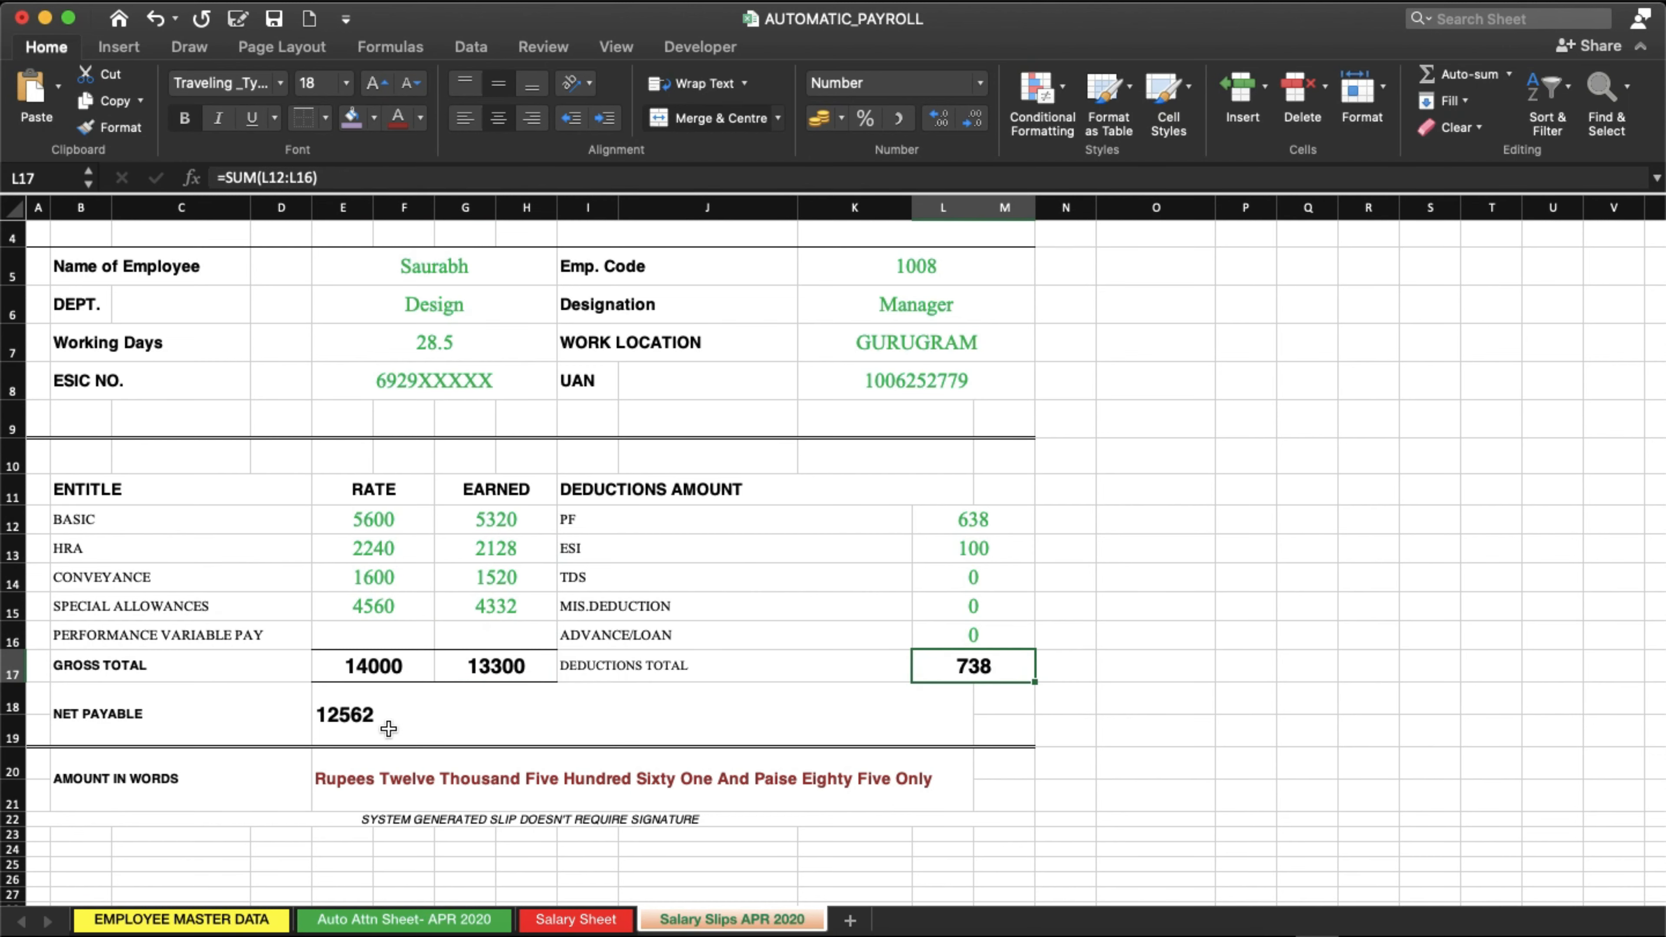
left_click(417, 715)
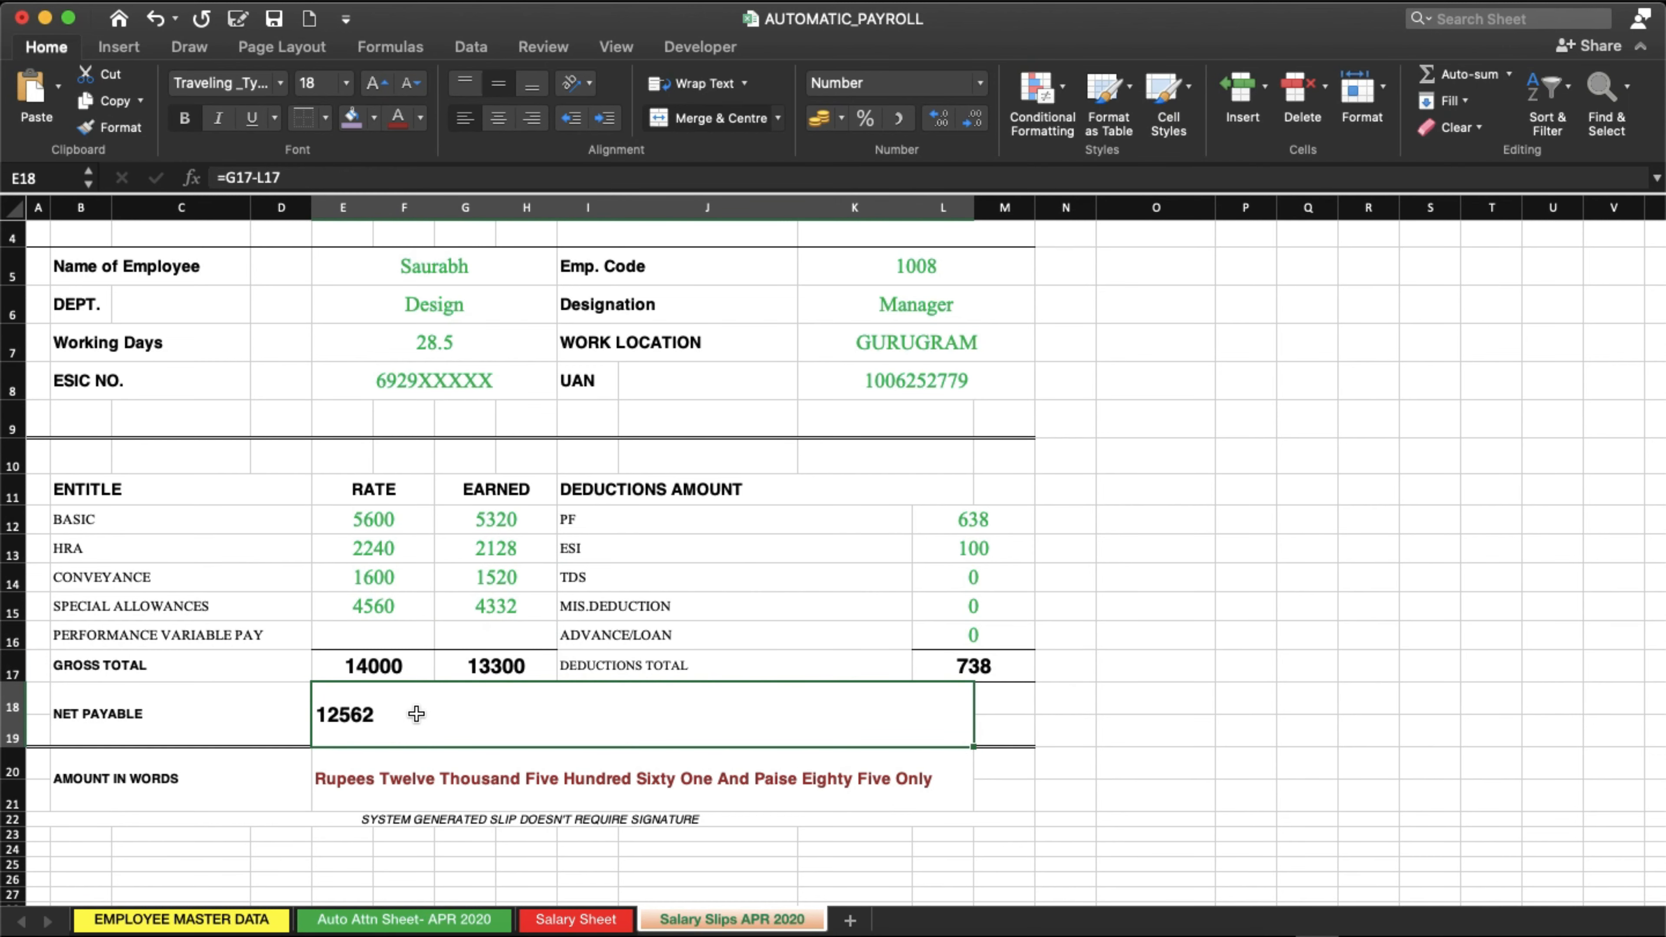
left_click(355, 797)
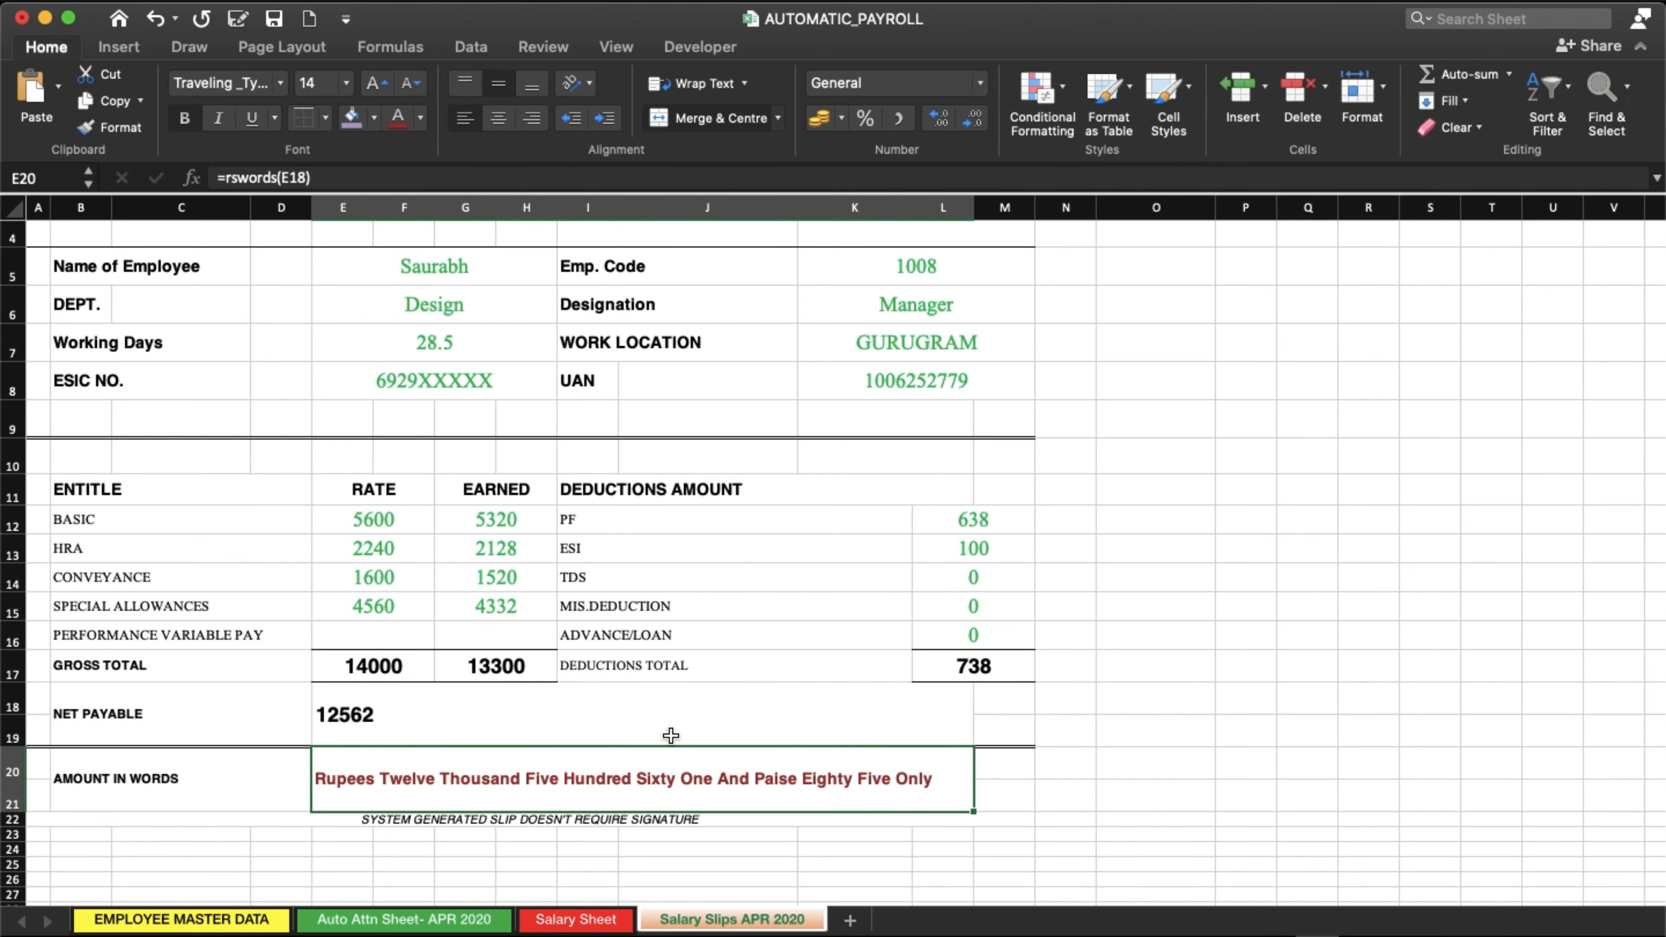
left_click(582, 721)
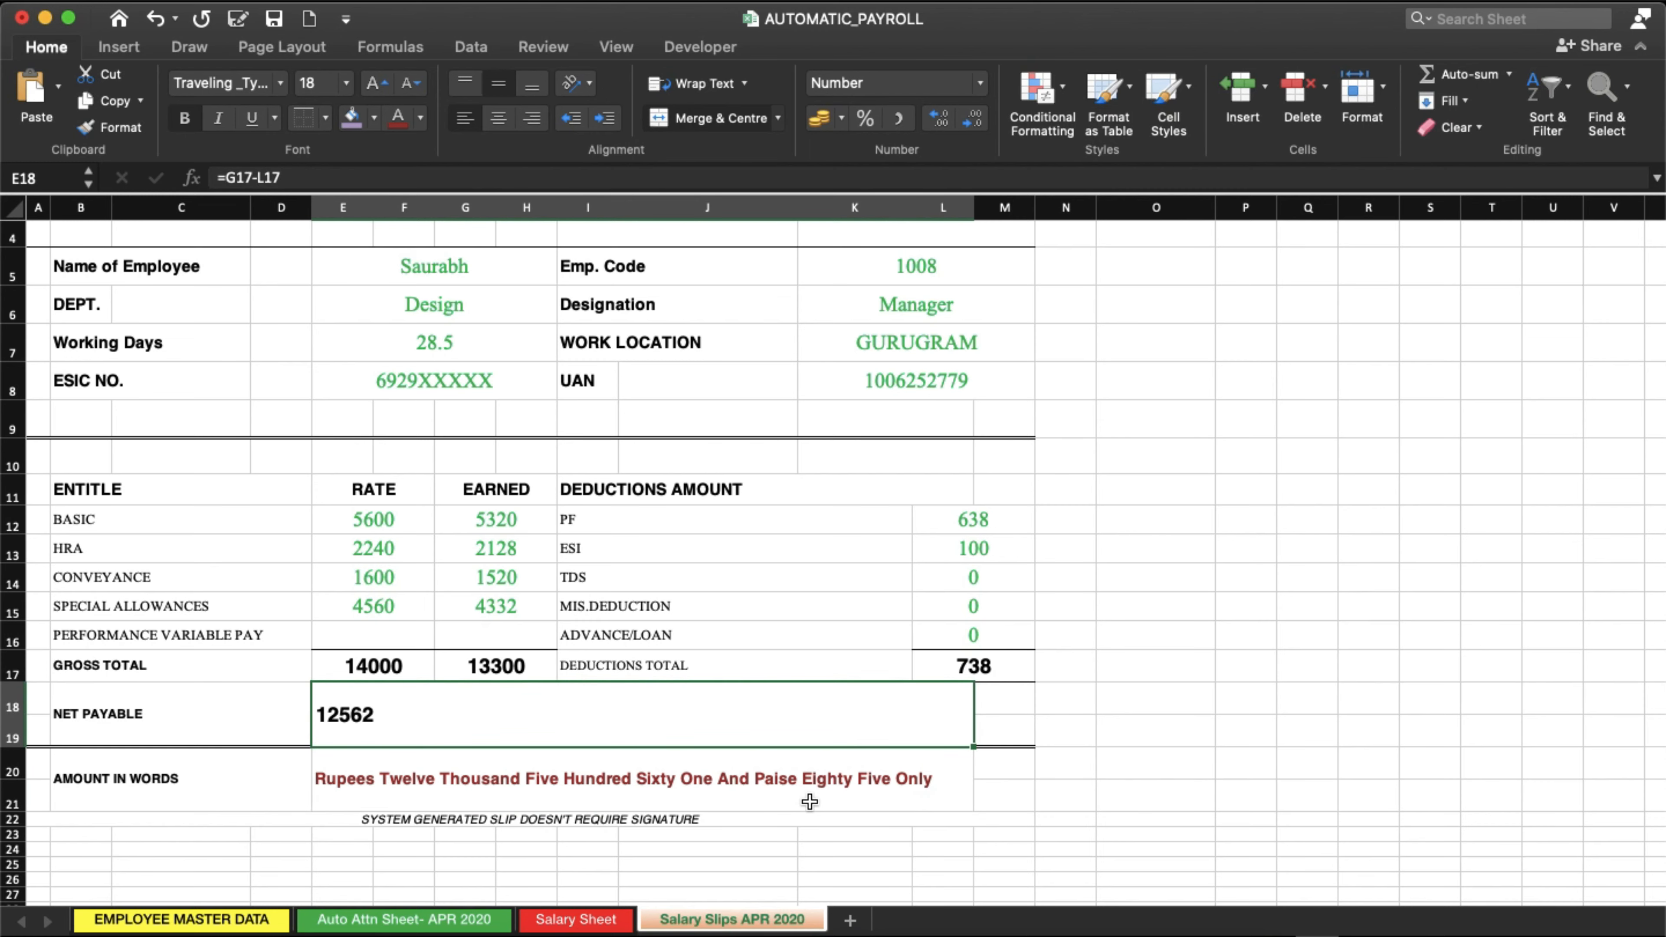
scroll(549, 779, "down", 2)
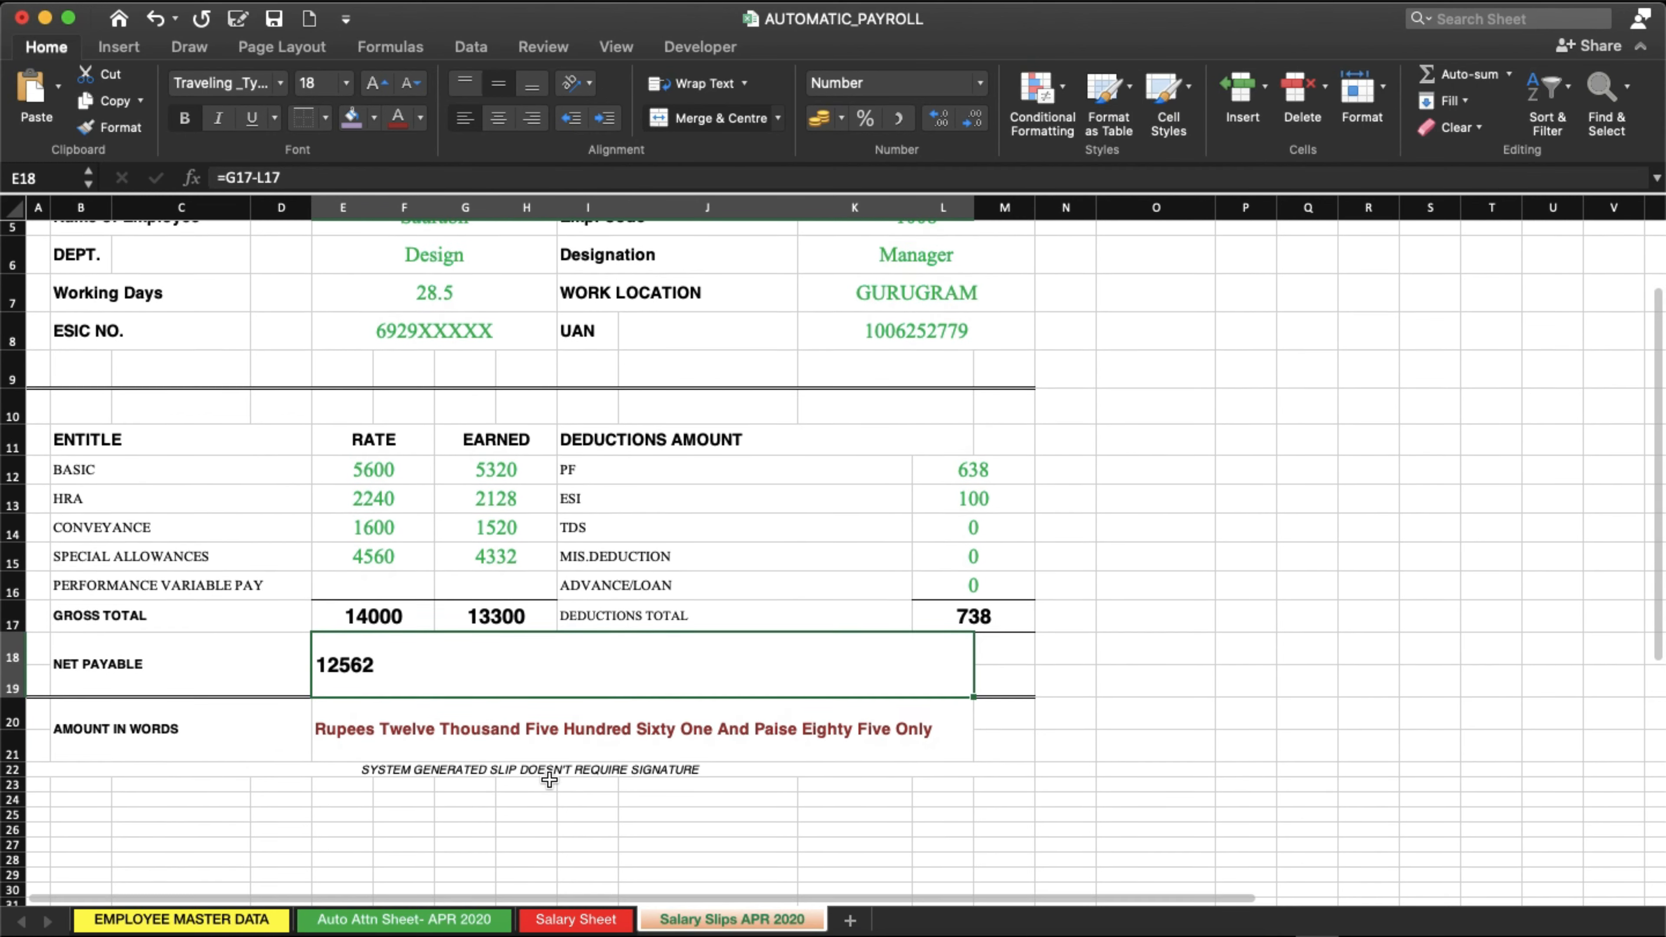
View the employee numbers offered by the salary slip's selector in O1 and close the list without picking one.
scroll(548, 779, "up", 5)
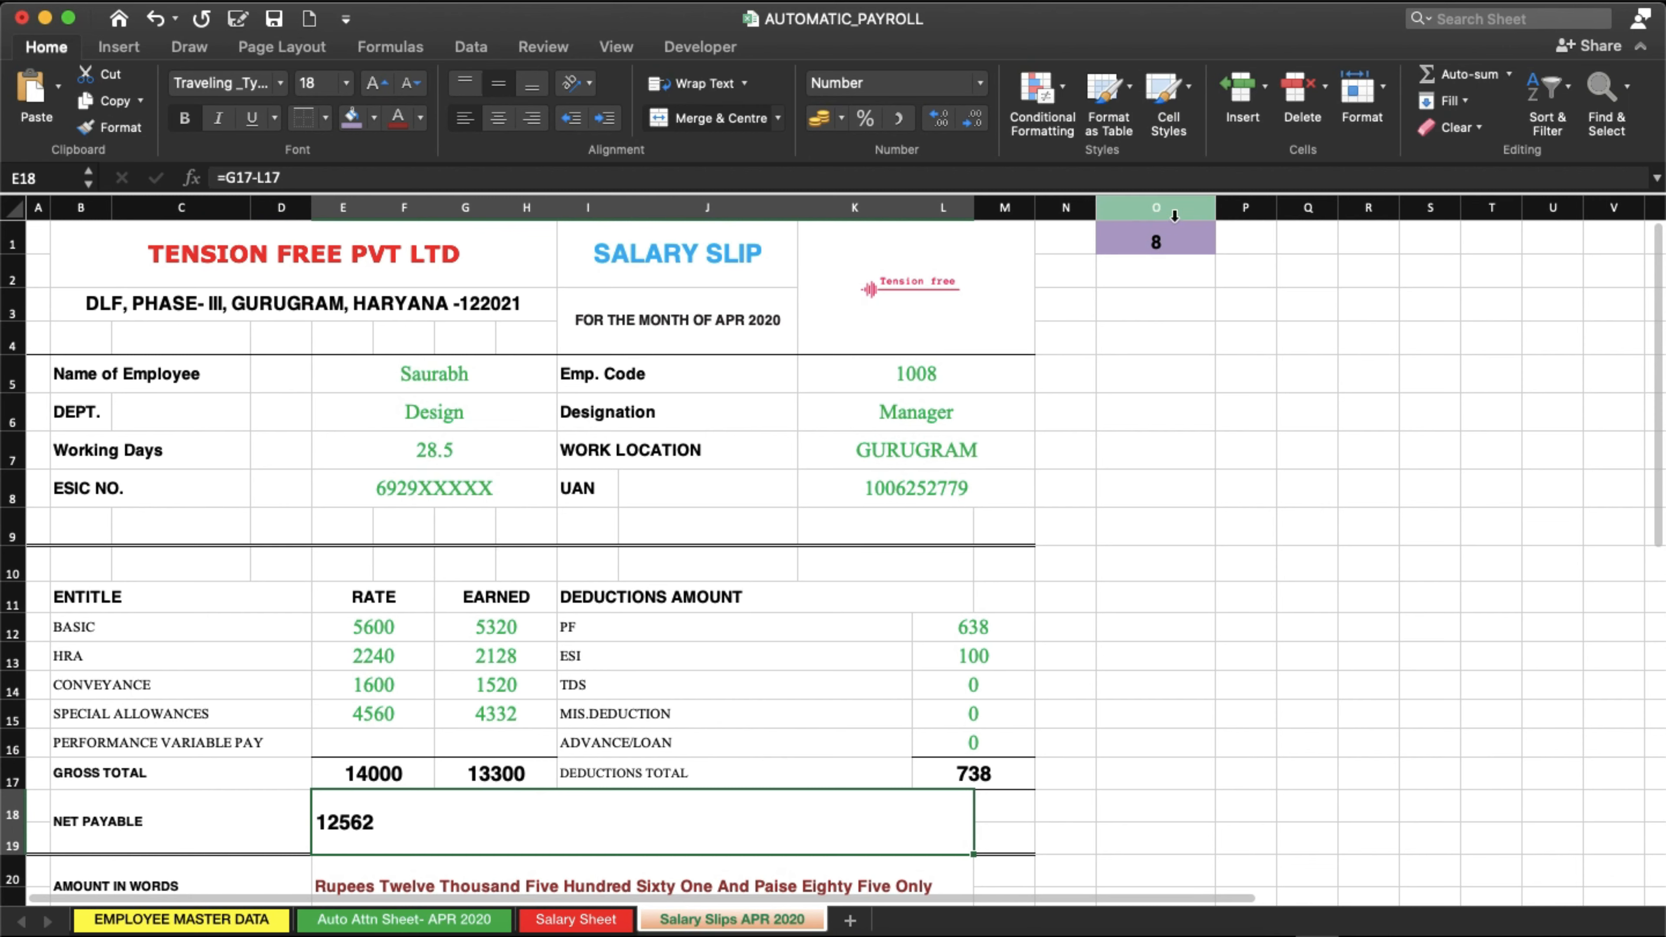
left_click(1161, 242)
left_click(1224, 243)
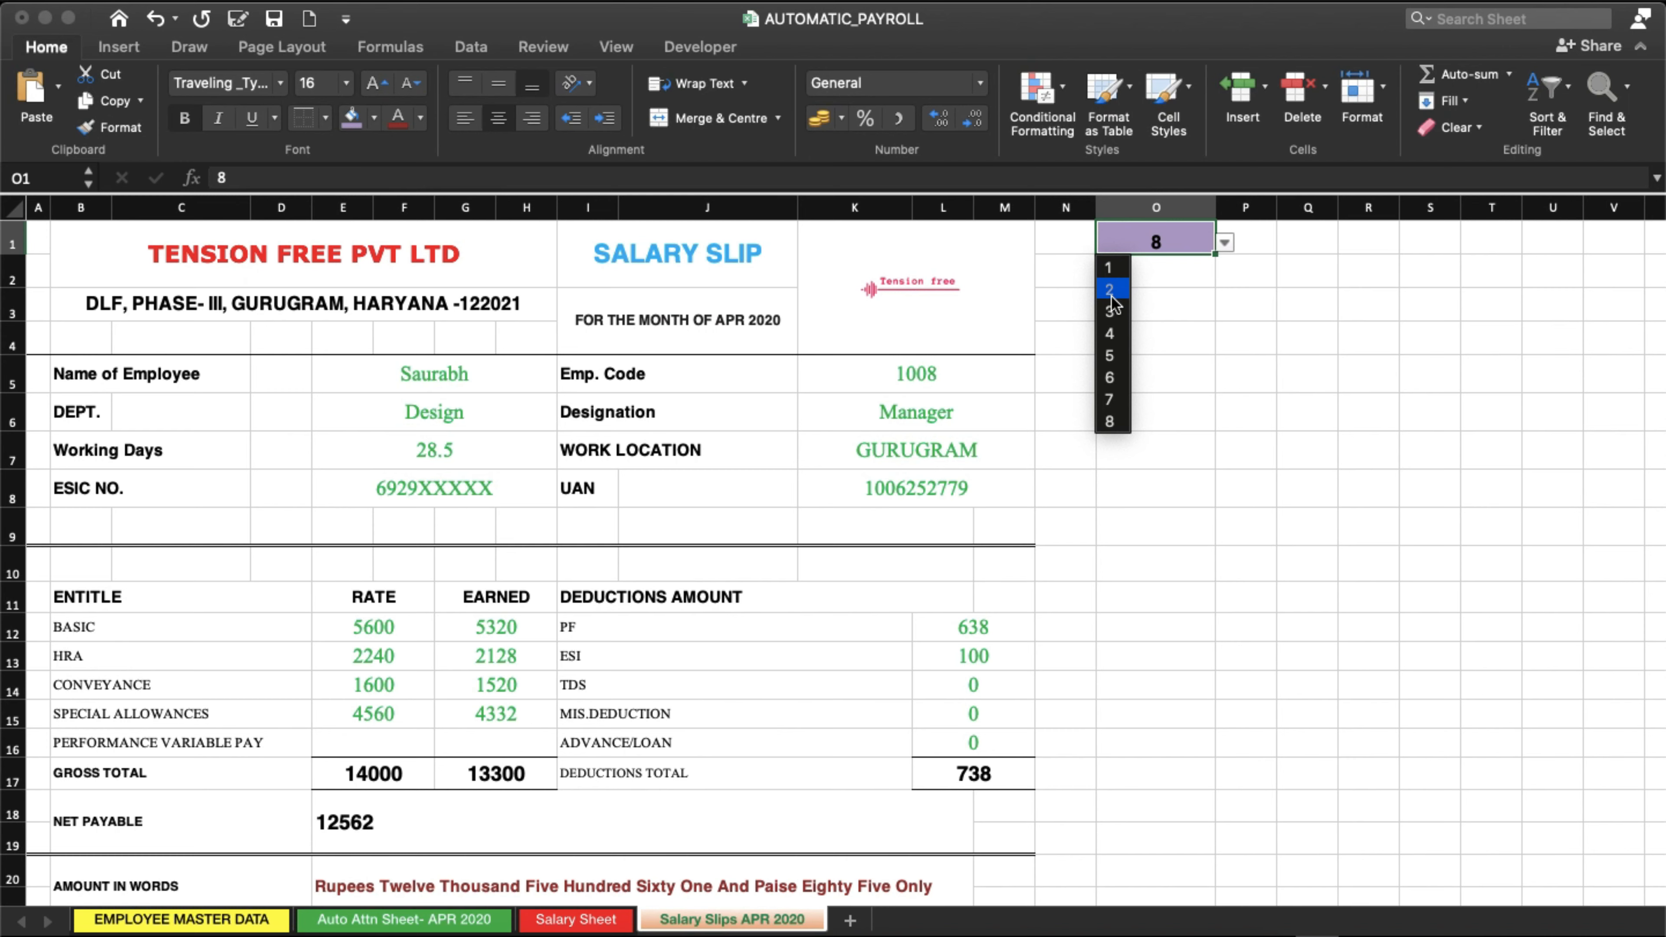
left_click(1252, 510)
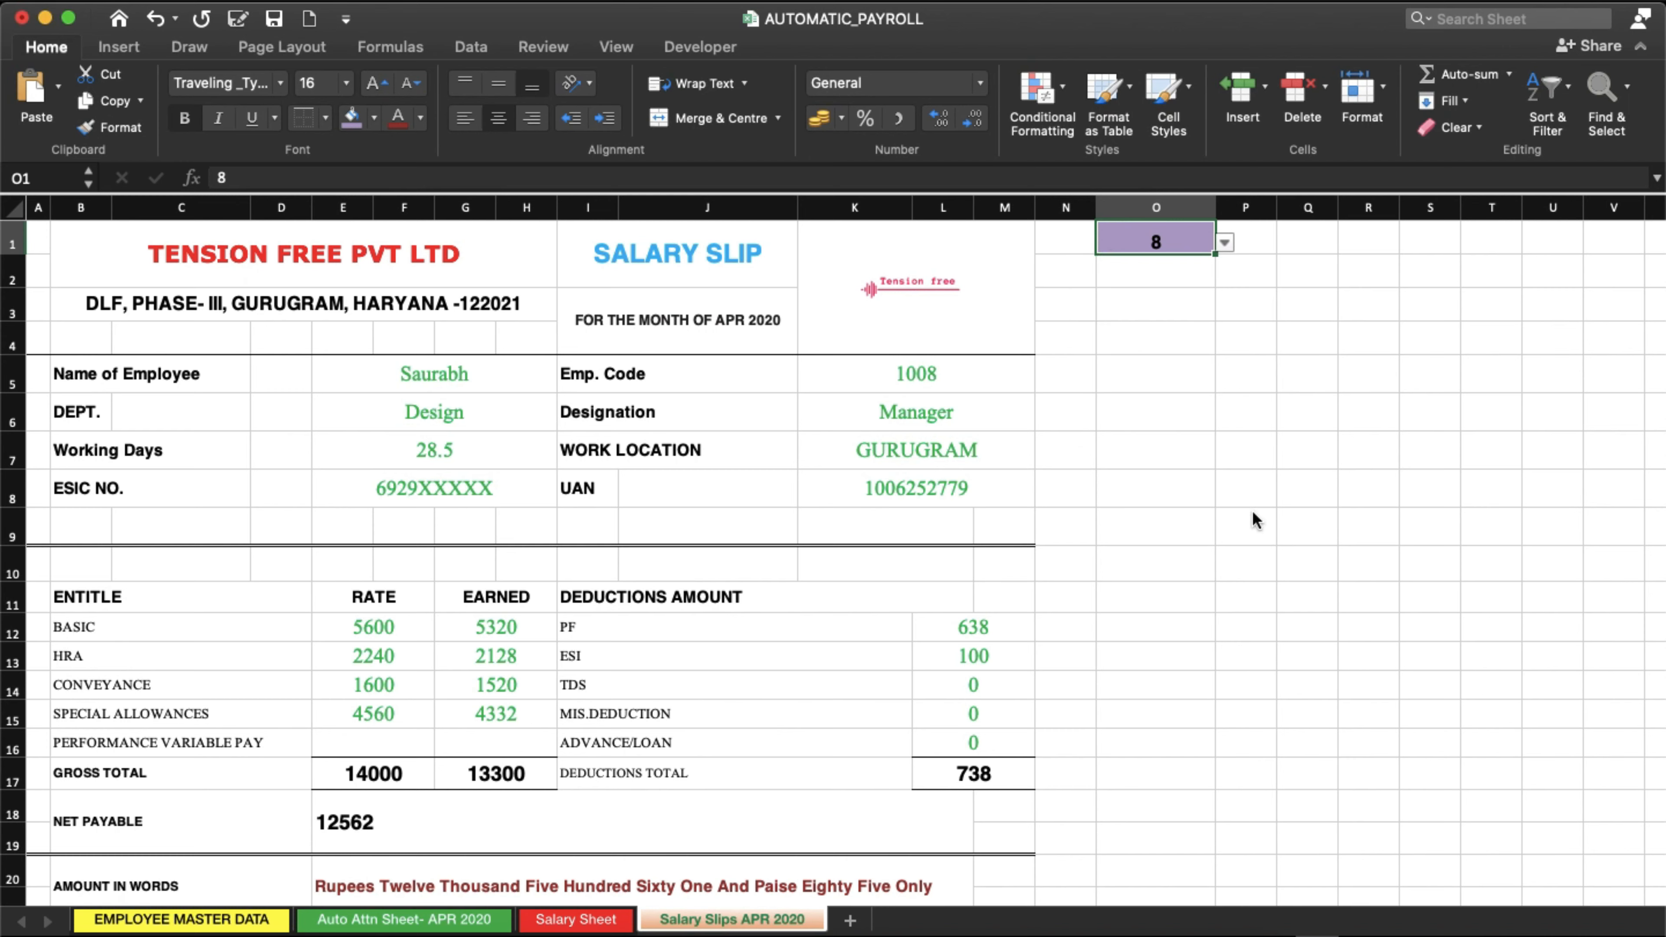